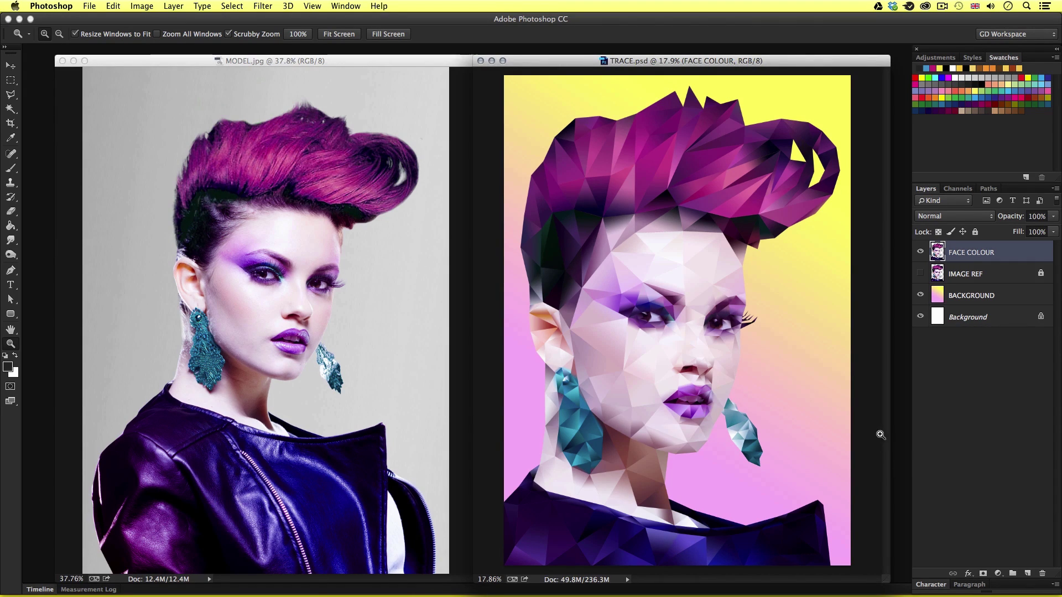
Create a new document with the International Paper preset at A3 size and 300 pixels/inch resolution
key("v")
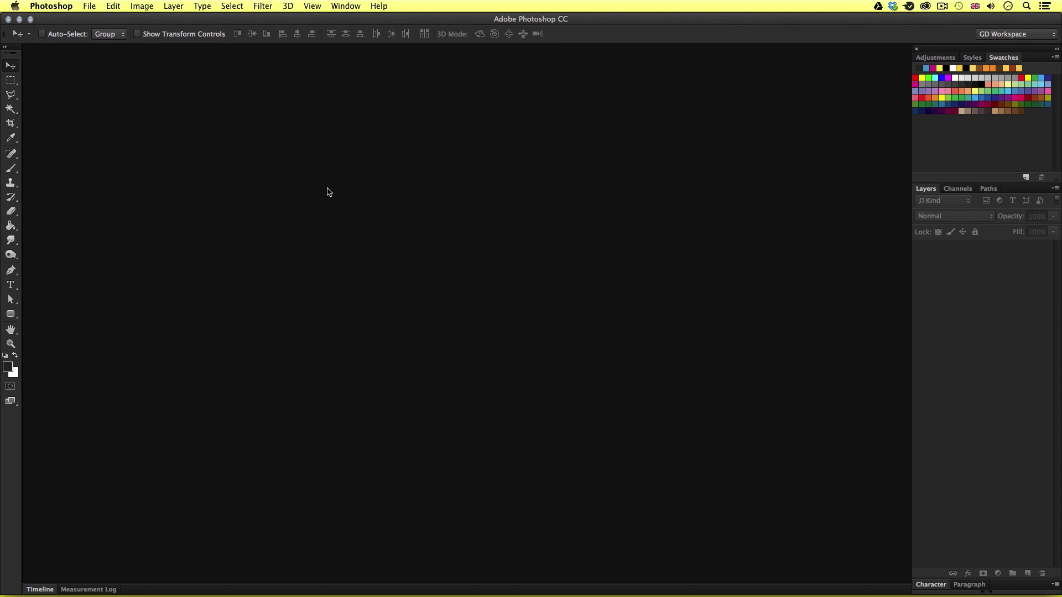
key("super+n")
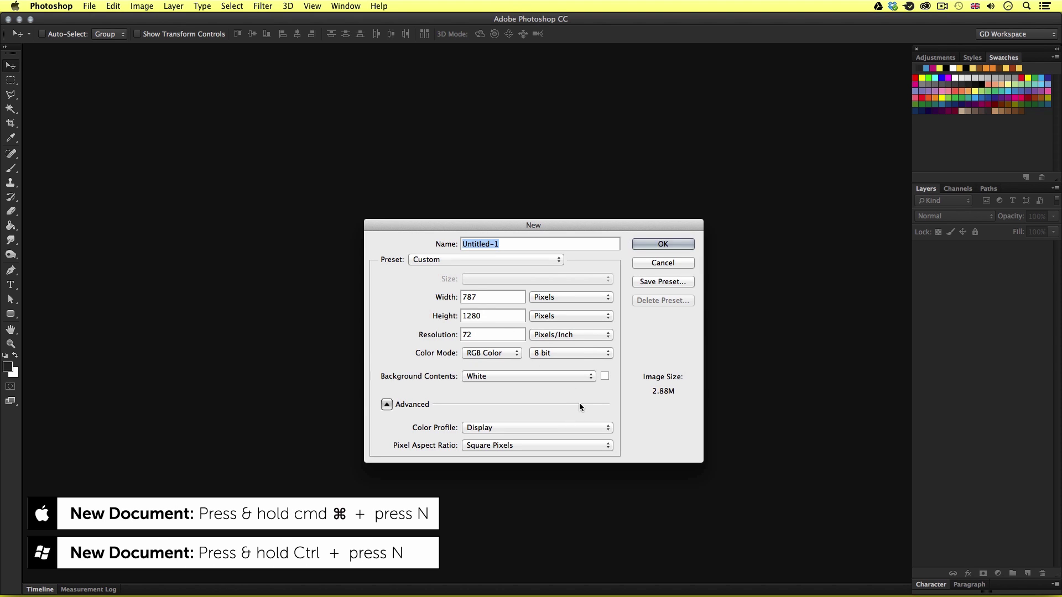
left_click(495, 260)
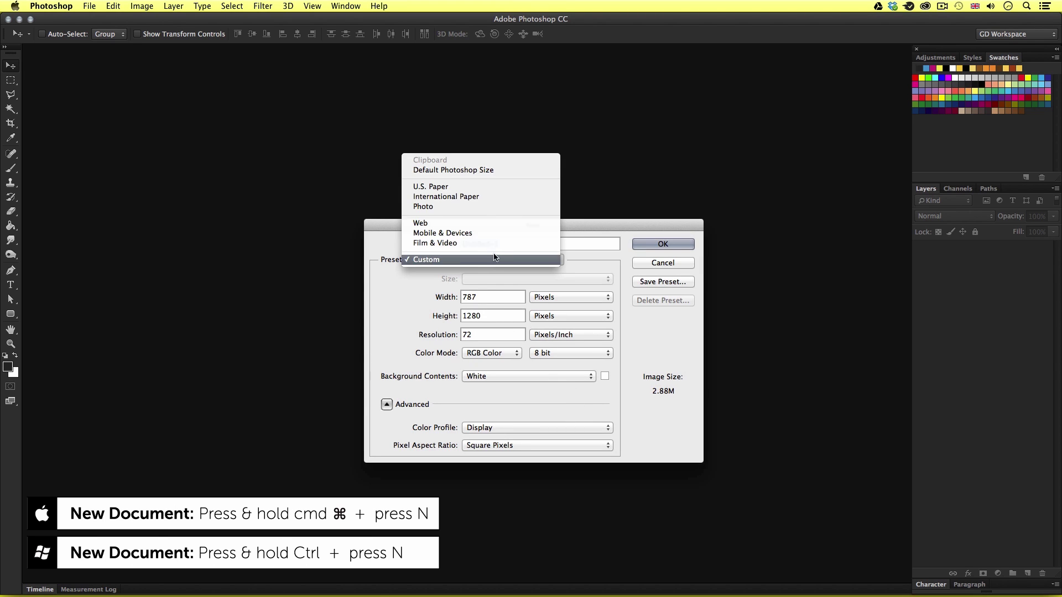
left_click(493, 197)
left_click(496, 278)
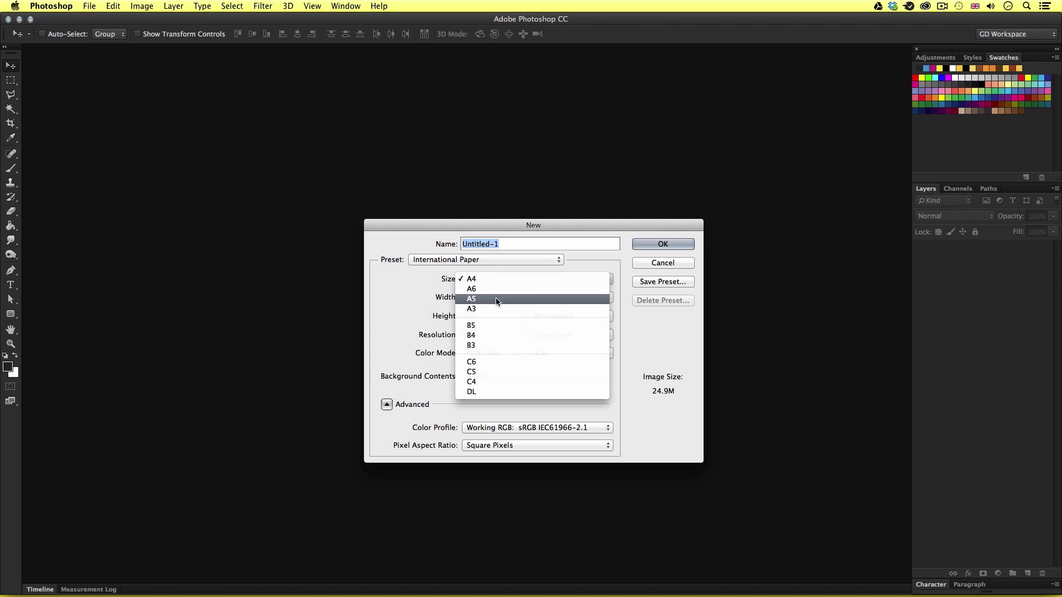
left_click(494, 309)
double_click(484, 335)
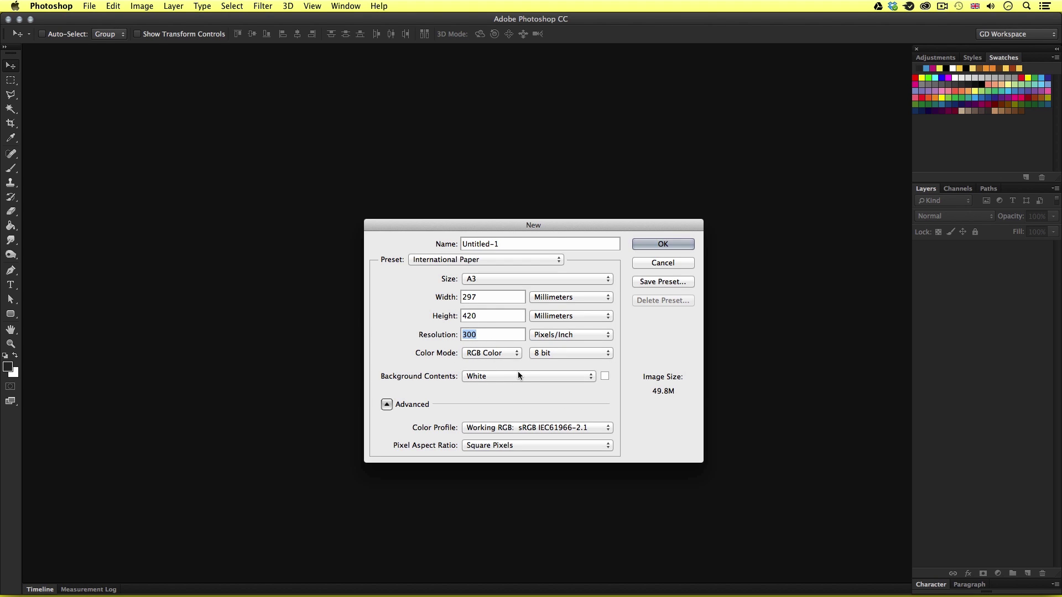
left_click(494, 335)
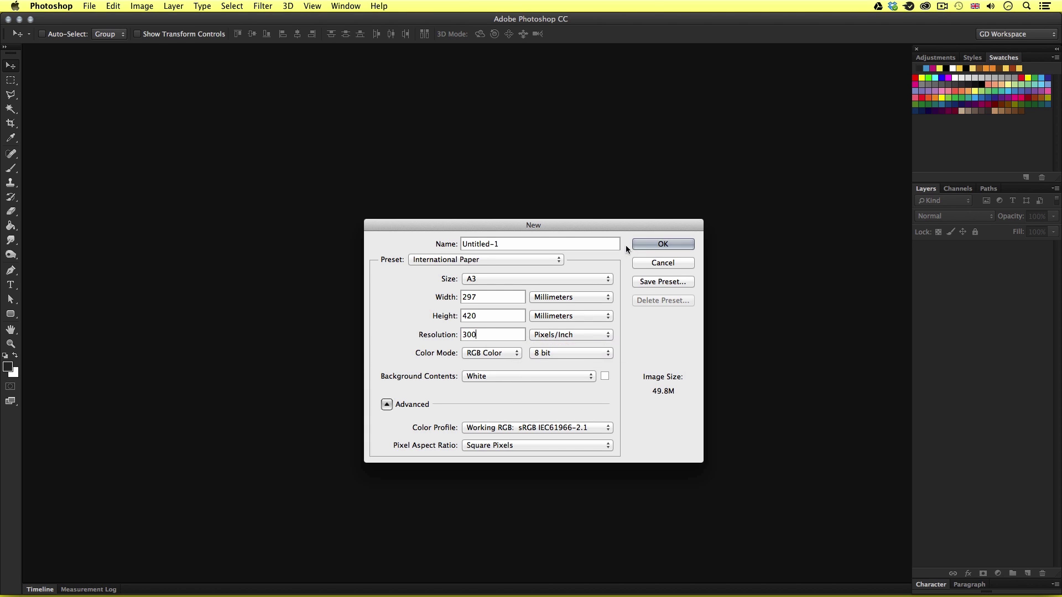
left_click(655, 244)
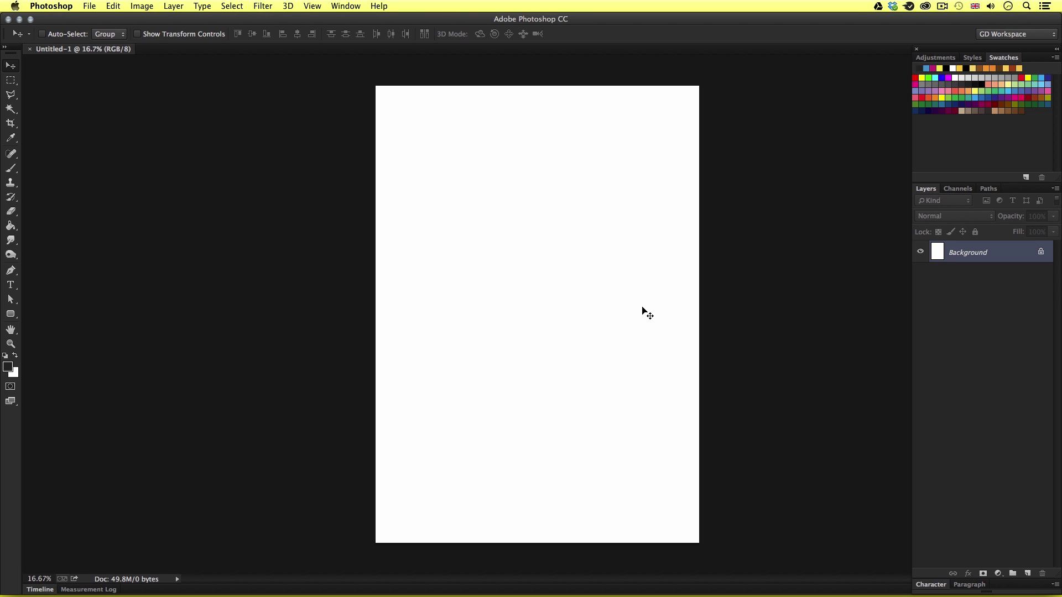
Switch to Finder and open MODEL.jpg from the ASSET folder inside 01 - TUT DOCS
key("super+Tab")
key("super+Tab")
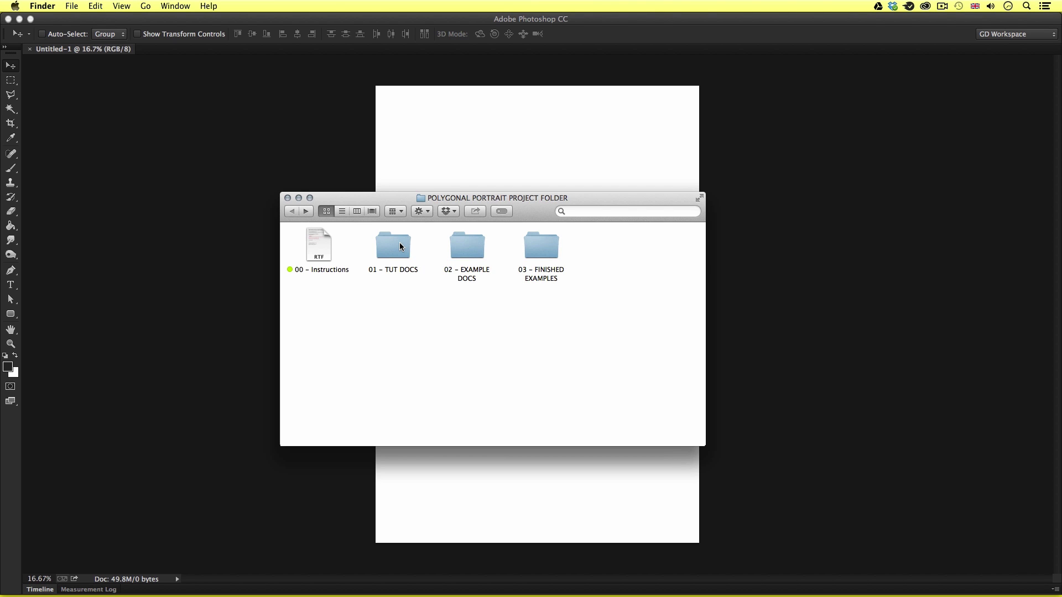
double_click(400, 246)
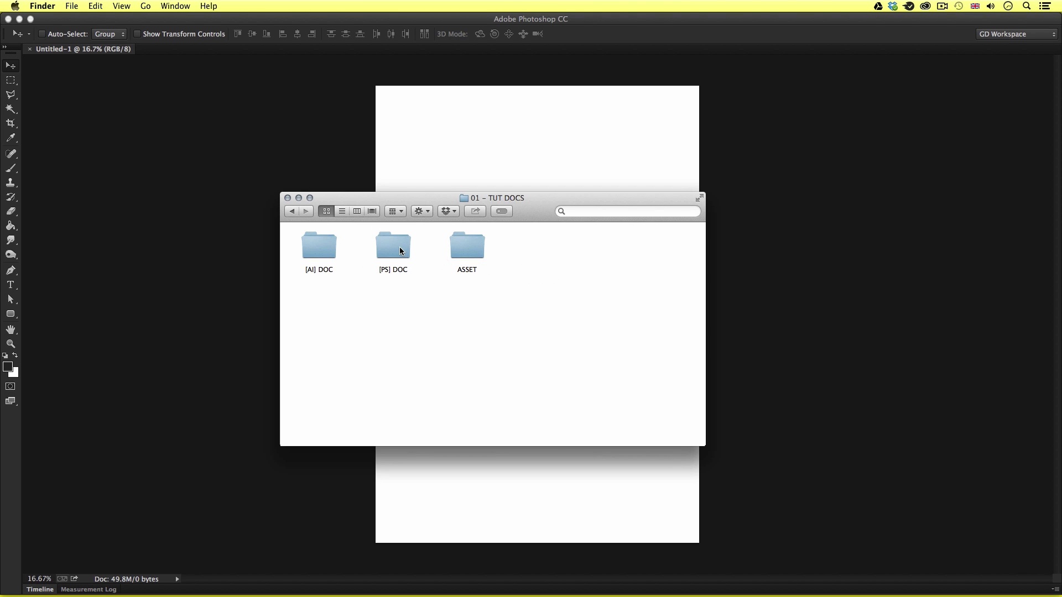
double_click(472, 250)
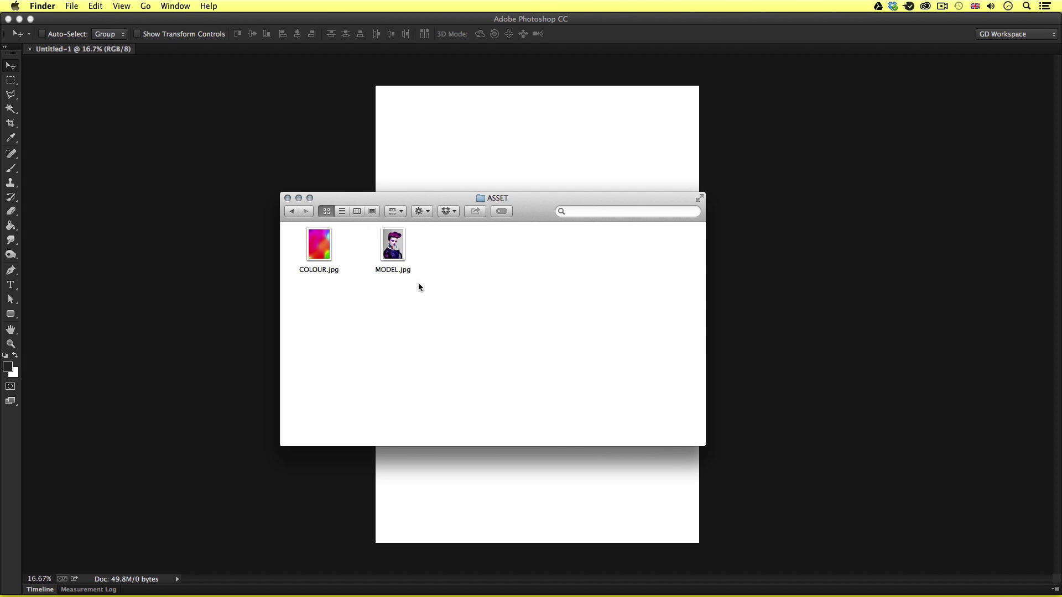
double_click(394, 244)
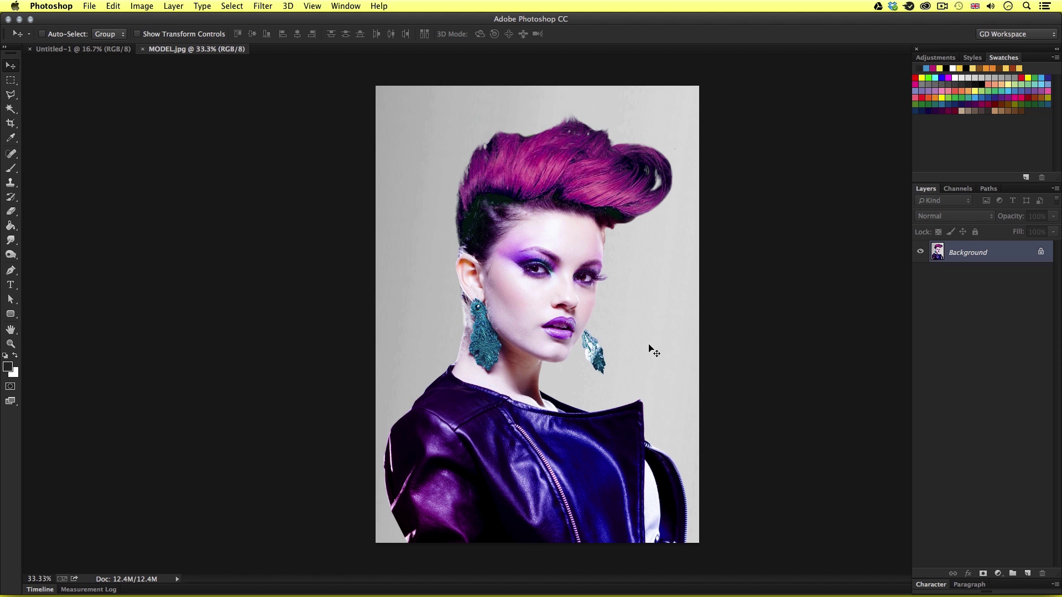
Copy the whole MODEL.jpg image into the blank A3 document as a new layer, closing the source file
key("super+a")
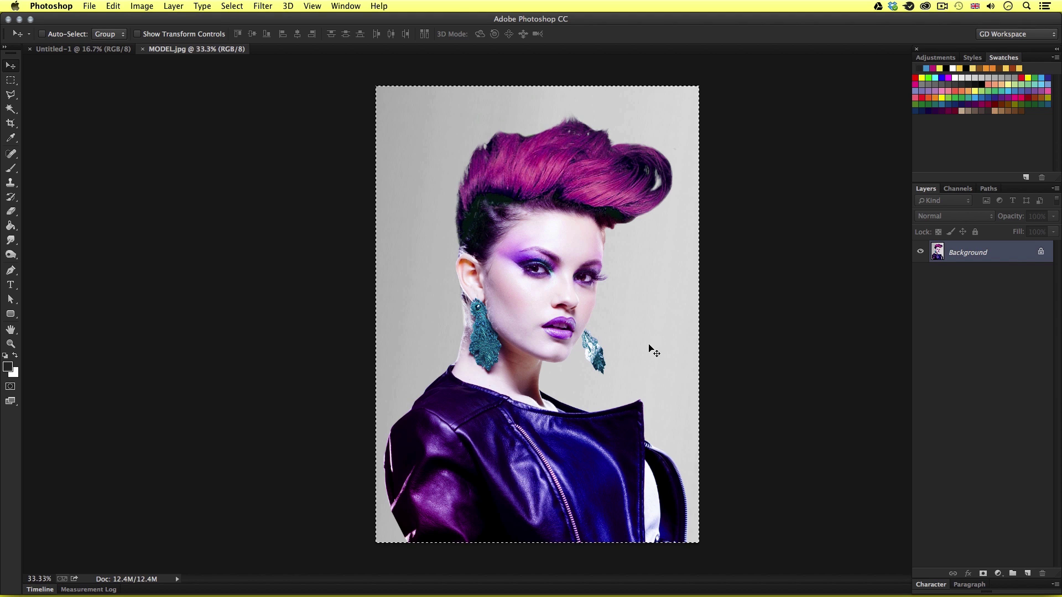
key("super+c")
key("super+w")
key("super+v")
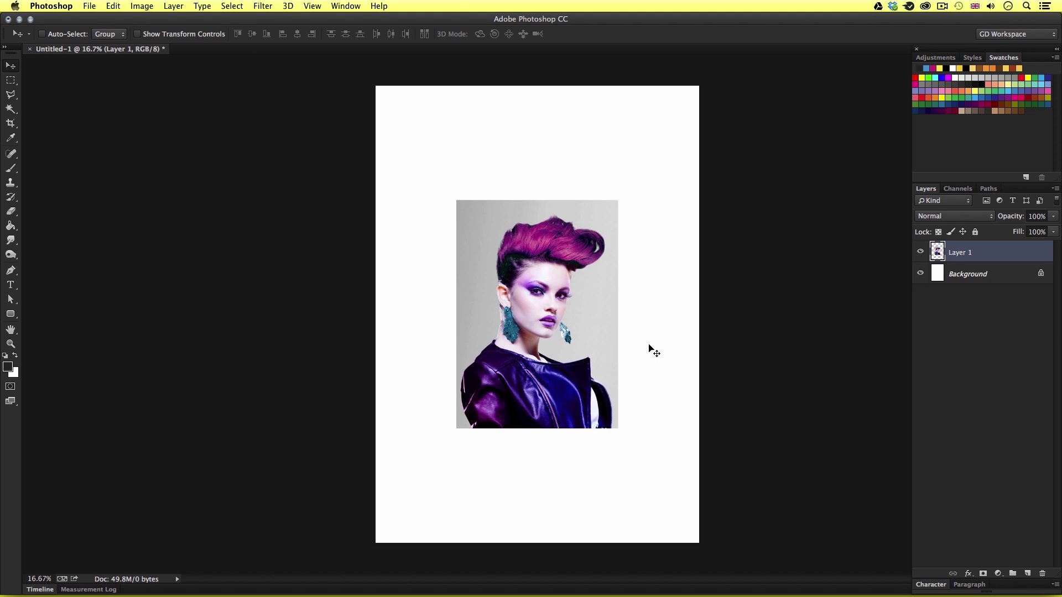
Free-transform the pasted portrait, scaling it proportionally to about 267% and rotating it to about -4.8° so the head fills the page
mouse_move(592, 359)
left_mouse_down()
mouse_move(569, 383)
mouse_move(587, 374)
mouse_move(576, 356)
left_mouse_up()
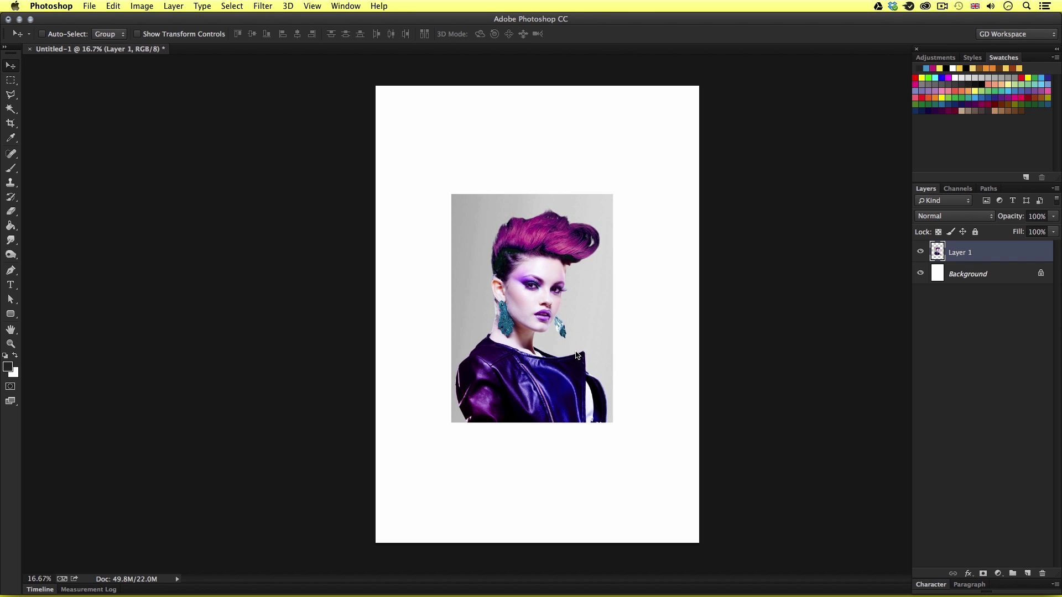
left_click_drag(577, 355, 584, 359)
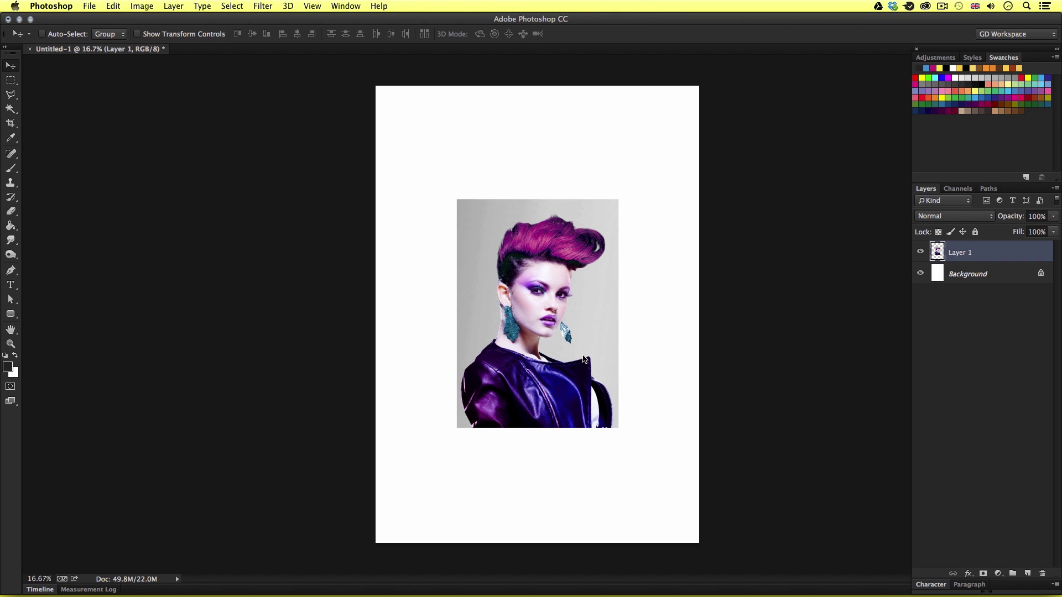
key("super+t")
left_click_drag(619, 199, 736, 33)
left_click_drag(654, 180, 646, 220)
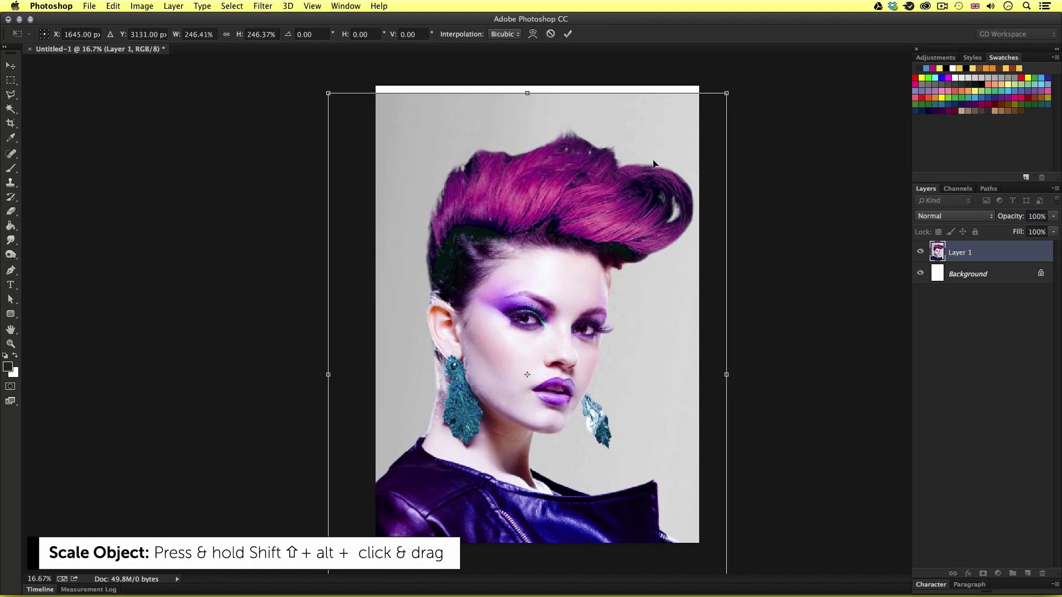
left_click_drag(729, 90, 747, 69)
left_click_drag(785, 163, 771, 135)
left_click_drag(670, 203, 667, 209)
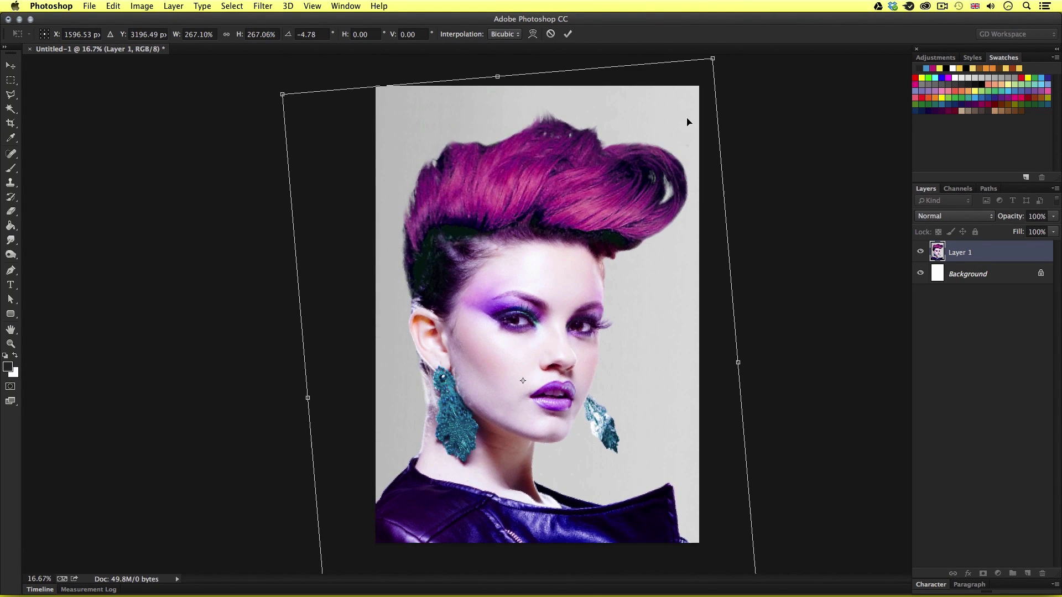
Refine the portrait's transform to about 282% scale and -6.3° rotation, and apply it
left_click_drag(710, 57, 718, 52)
left_click_drag(782, 131, 806, 105)
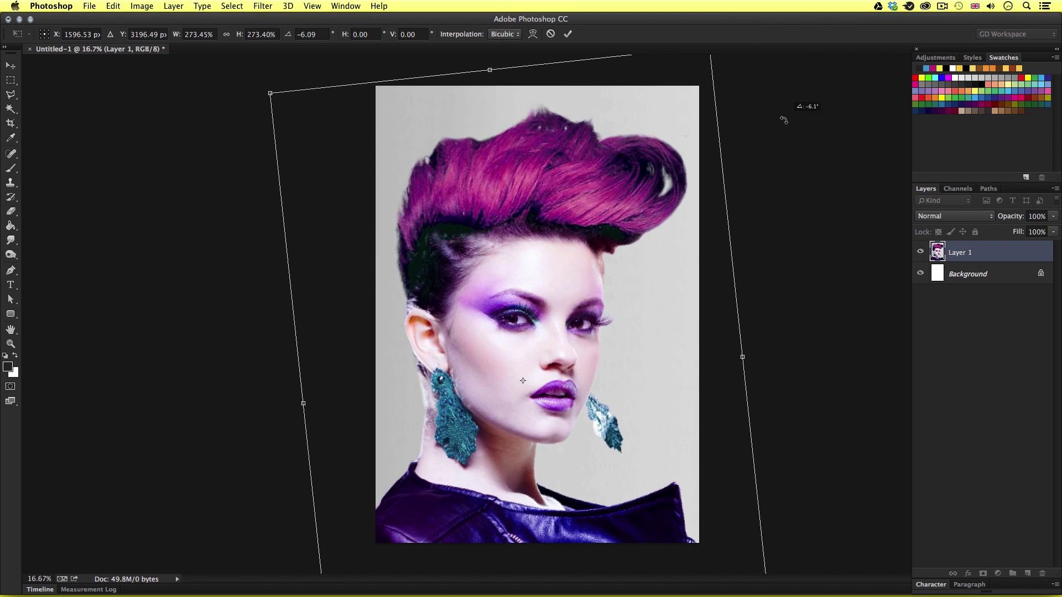
left_click_drag(644, 232, 645, 232)
scroll(631, 323, "down", 2)
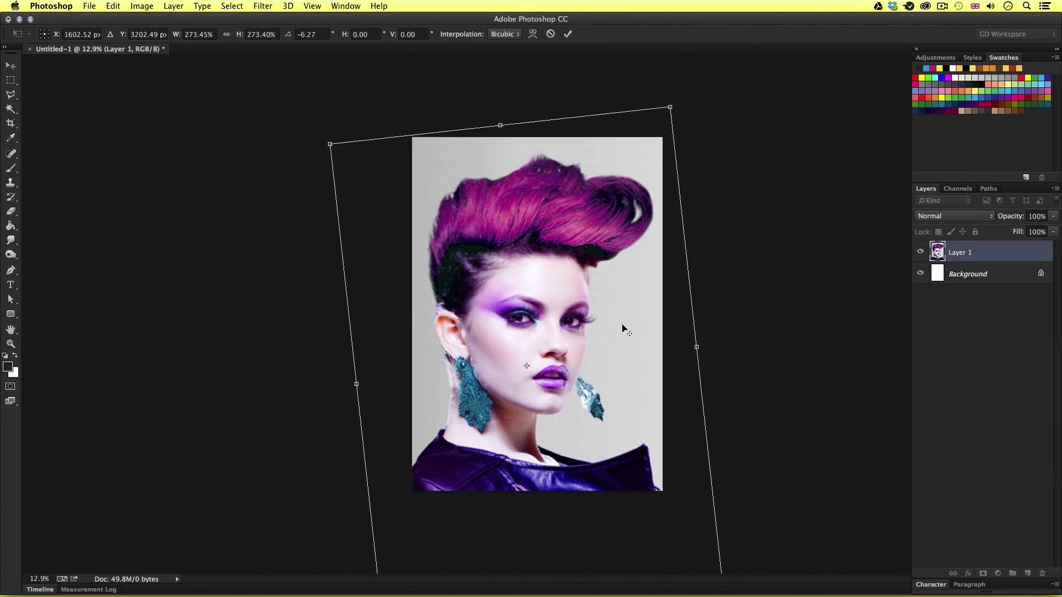
left_click_drag(670, 106, 677, 98)
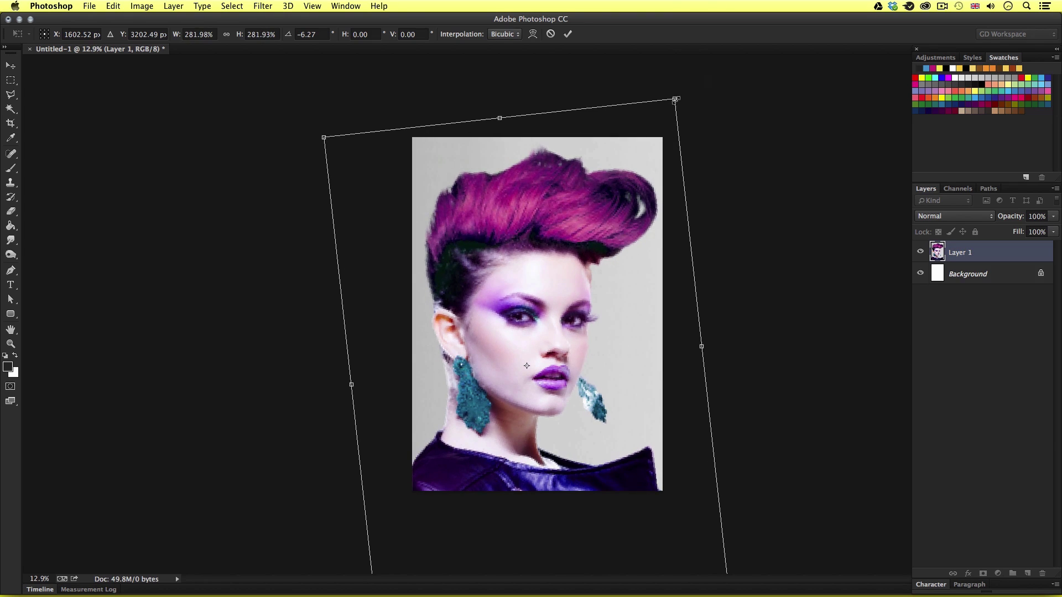
key("Return")
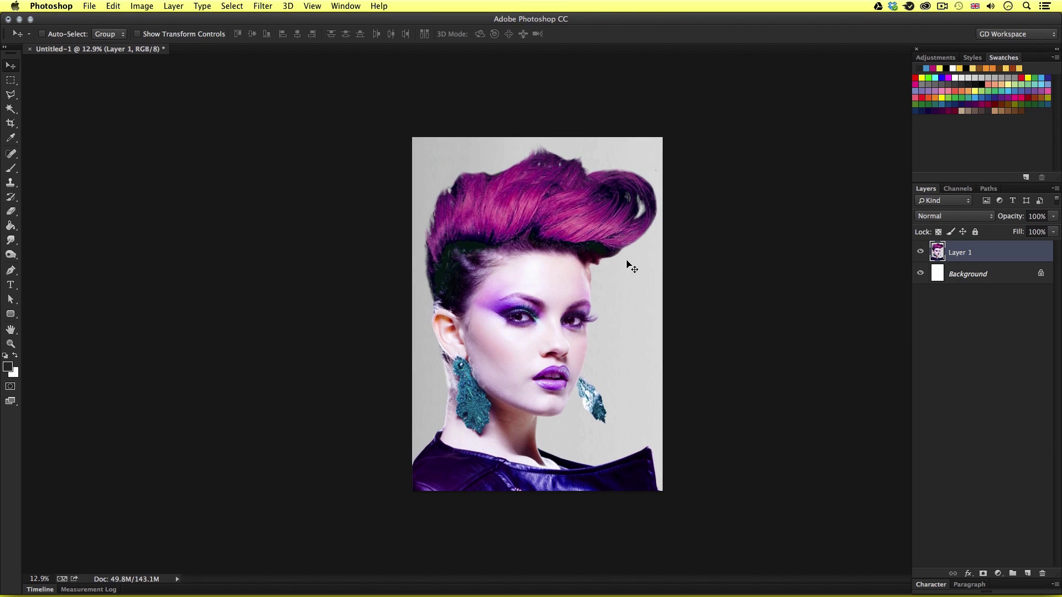
Rename the portrait layer IMAGE REF and lock it completely
key("z")
key("ctrl+plus")
double_click(956, 252)
type("IMAGE REF")
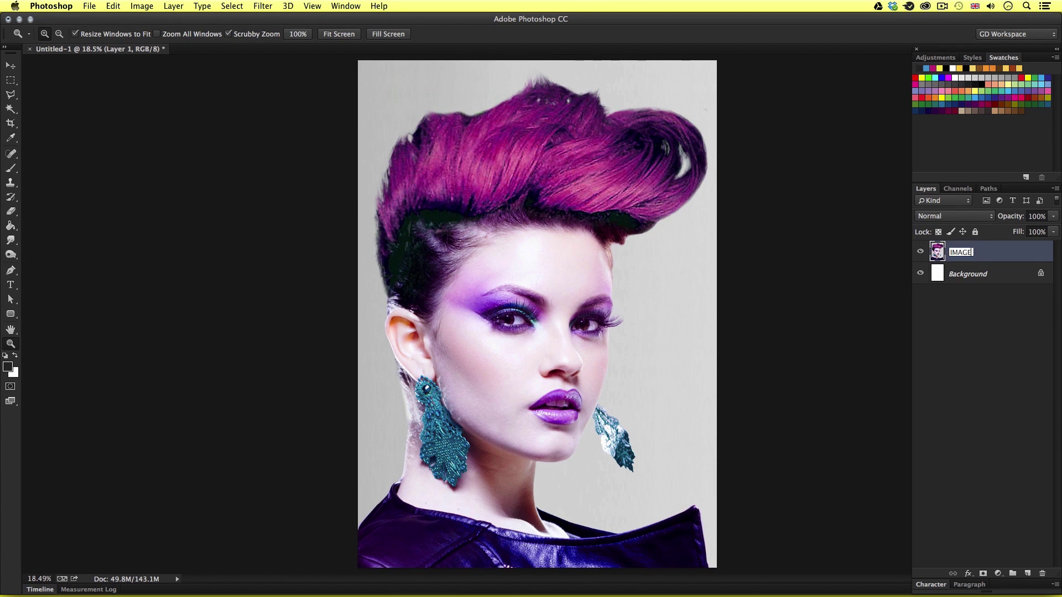
key("Return")
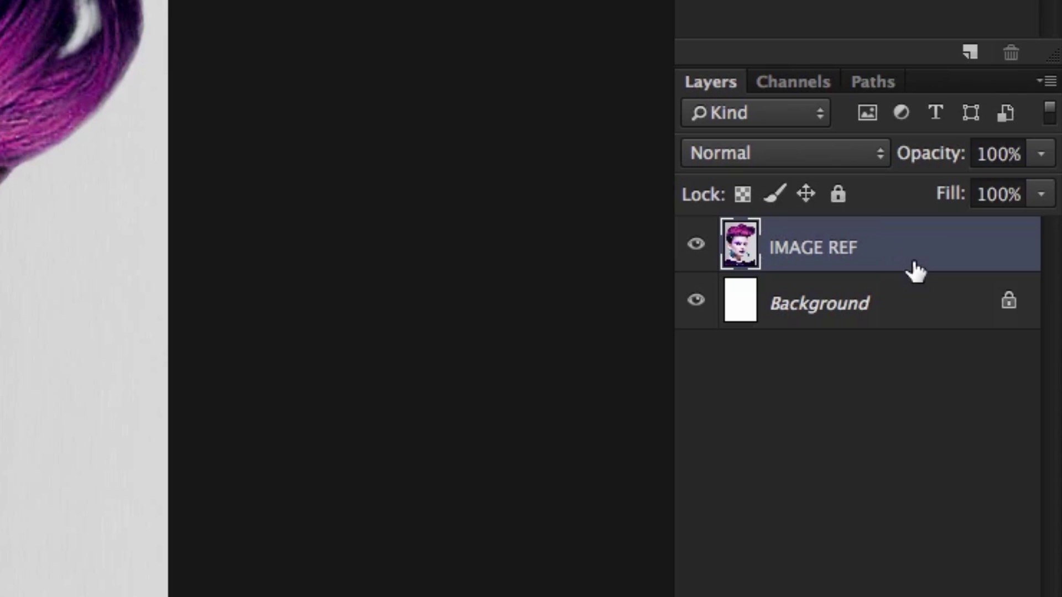
left_click(837, 198)
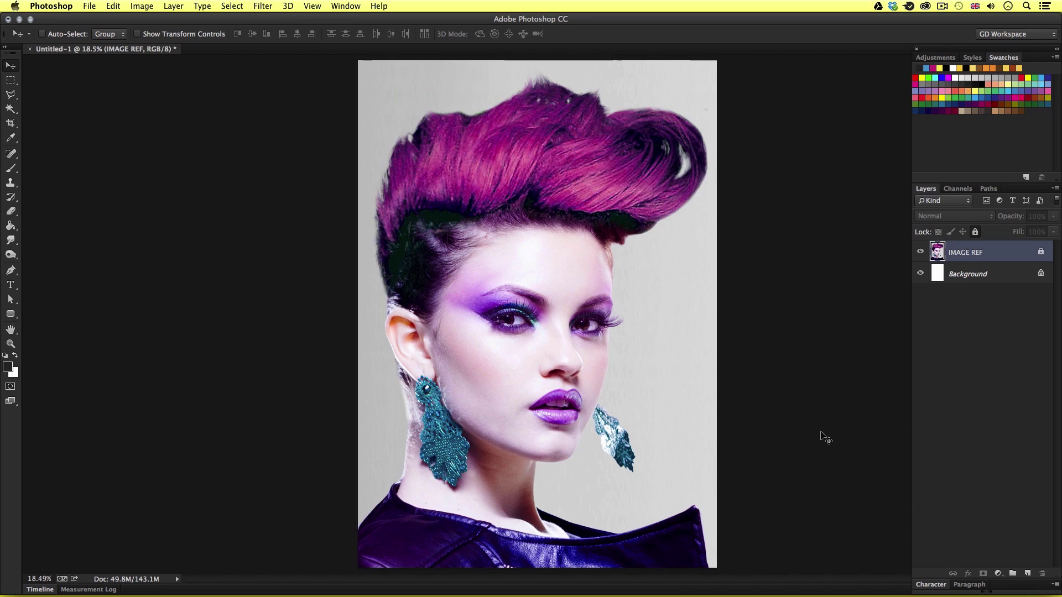
Save the document in Photoshop format as POLYGON FACE in the [PS] DOC folder, with Maximize Compatibility enabled
key("super+s")
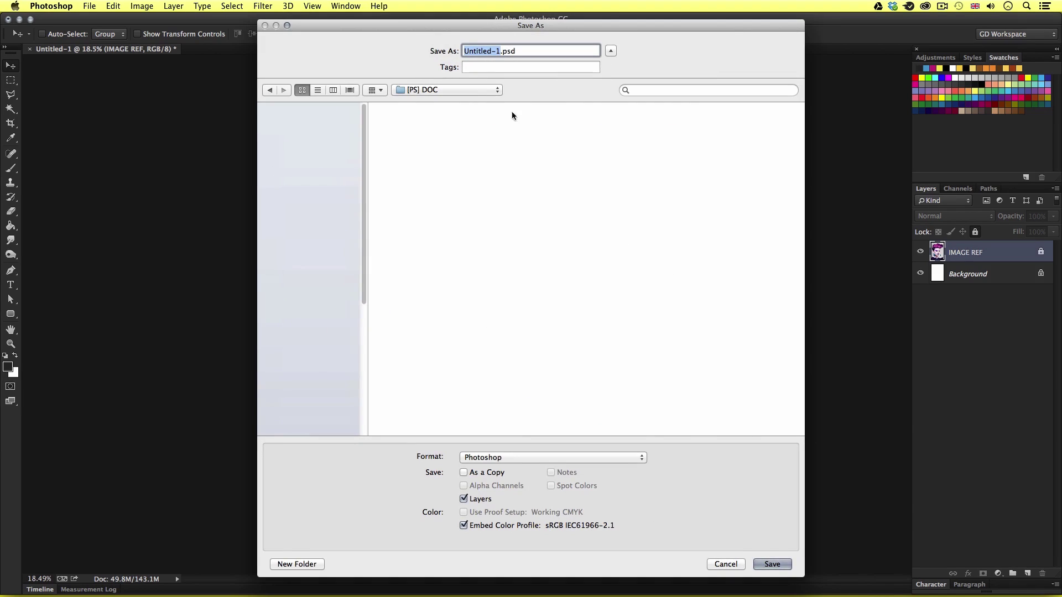
left_click(474, 90)
left_click(467, 101)
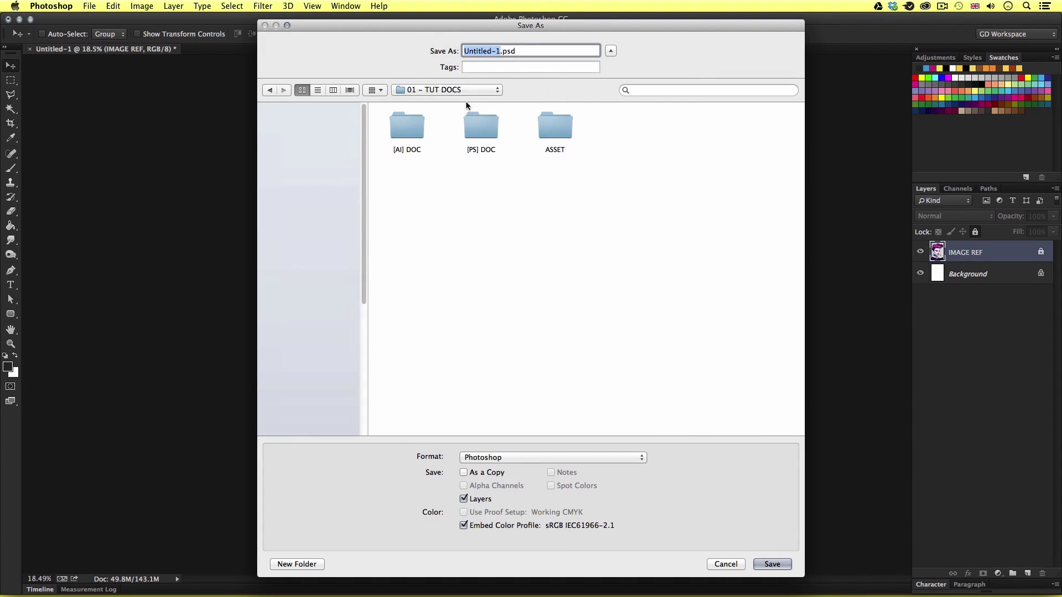
left_click(475, 126)
double_click(476, 123)
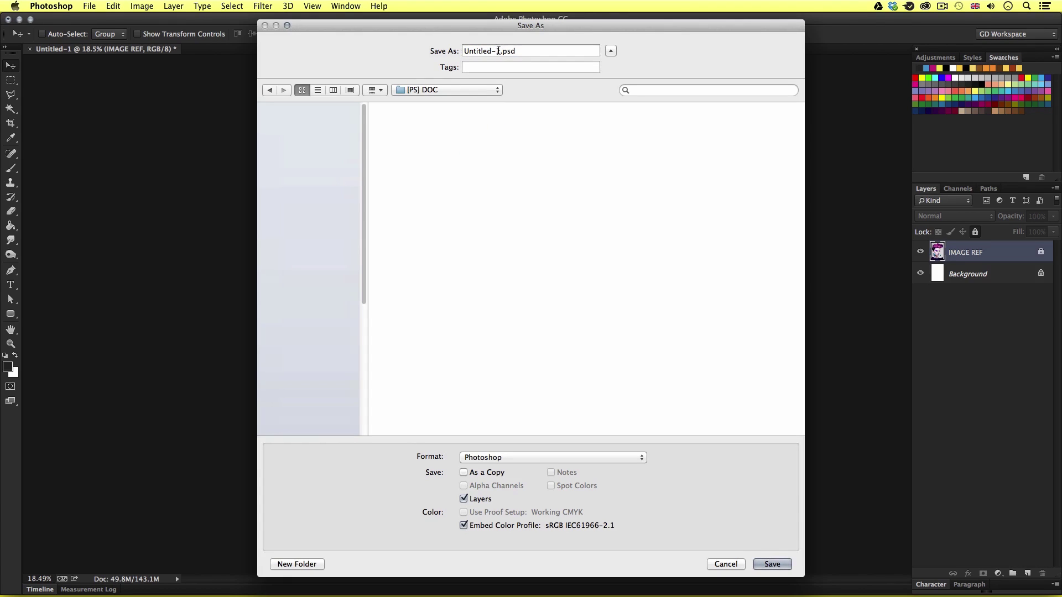
left_click(498, 51)
type("POLY")
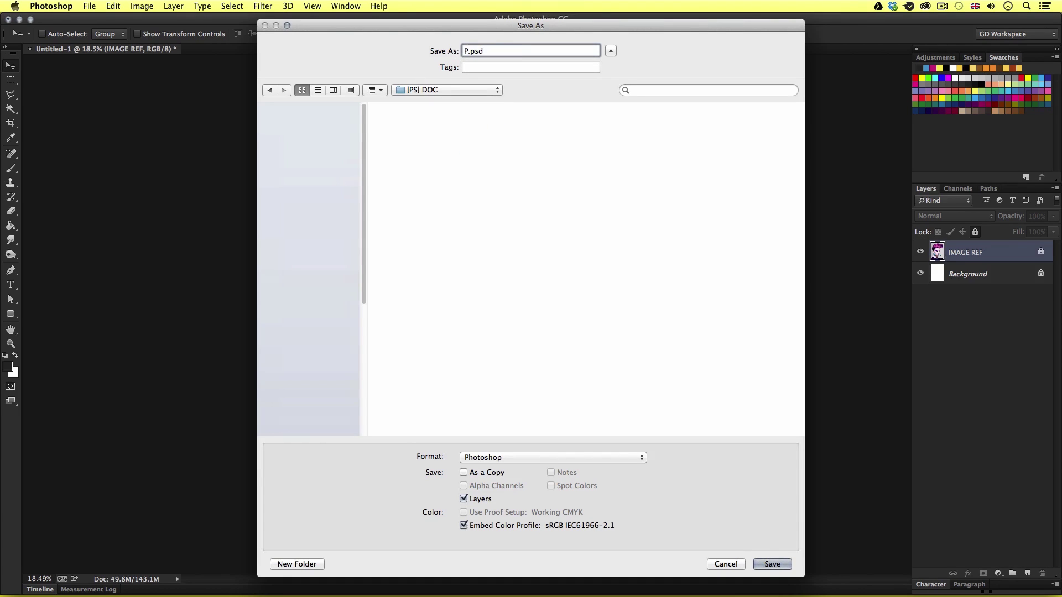
type("GON FACE")
left_click(769, 564)
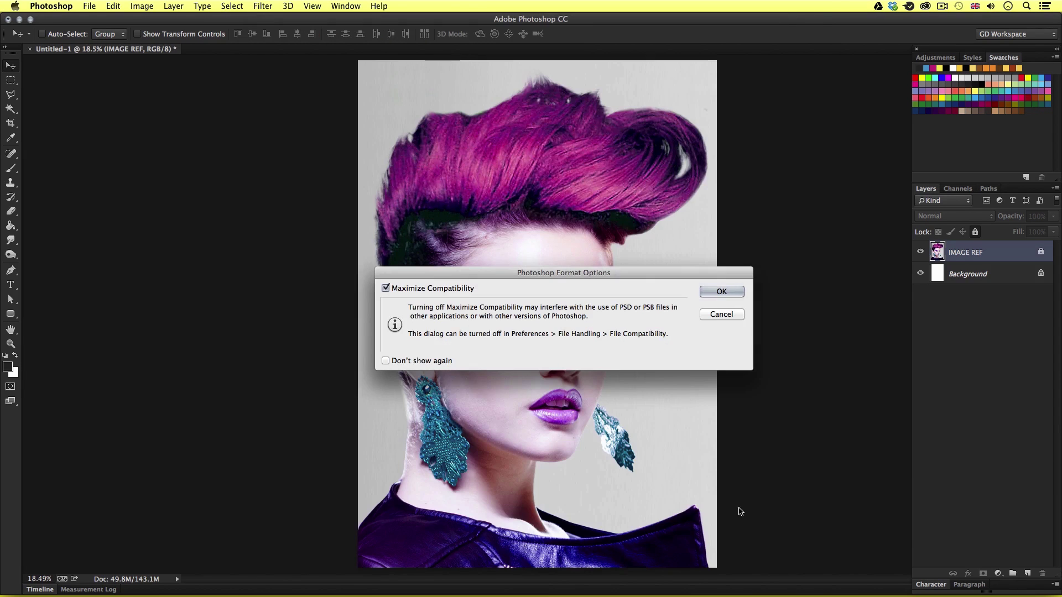
key("Return")
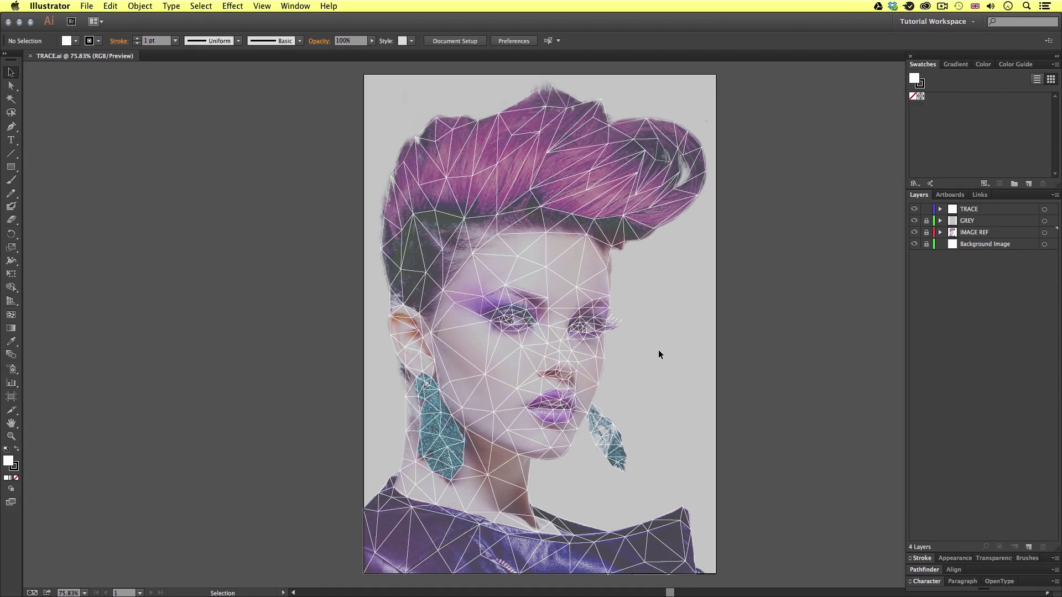
Examine the white triangular trace lines over the portrait's hair, face and earrings at 150% zoom in Illustrator's TRACE.ai
key("z")
left_click(570, 239)
left_click(566, 329)
scroll(559, 388, "down", 10)
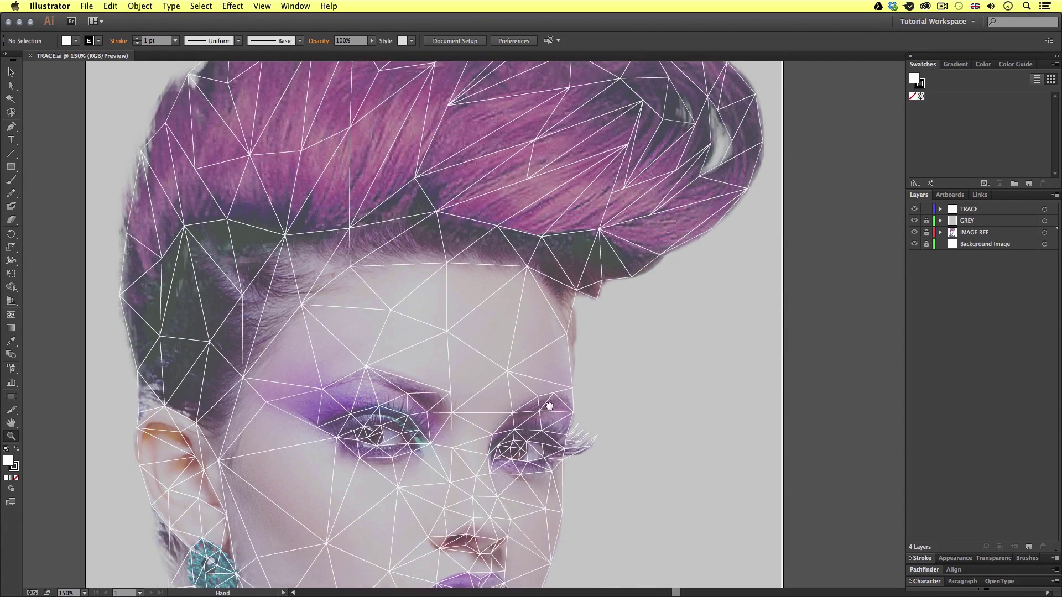
scroll(540, 411, "down", 7)
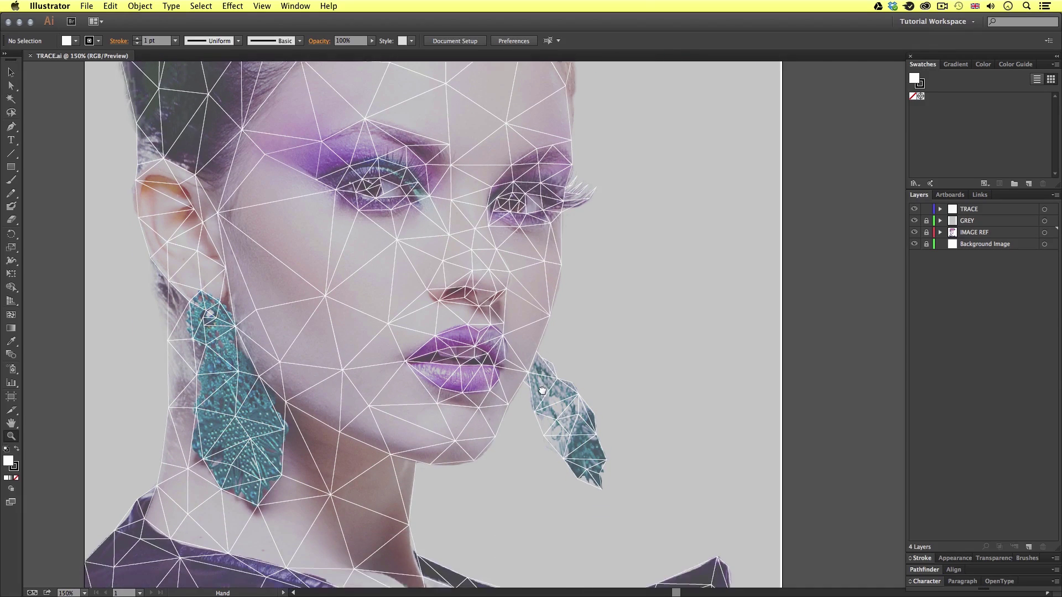
scroll(542, 248, "up", 8)
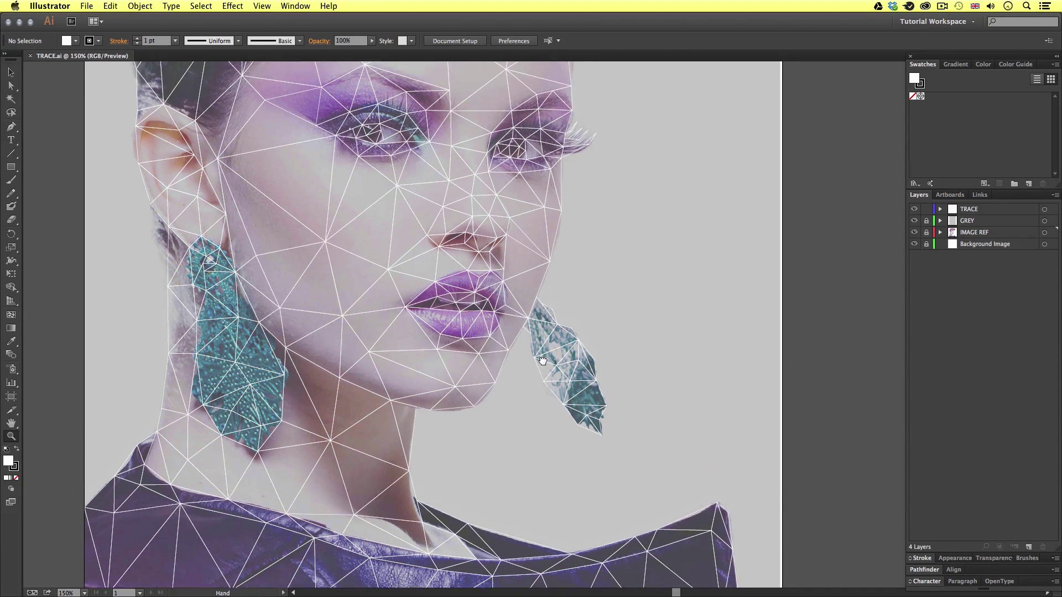
scroll(595, 218, "up", 8)
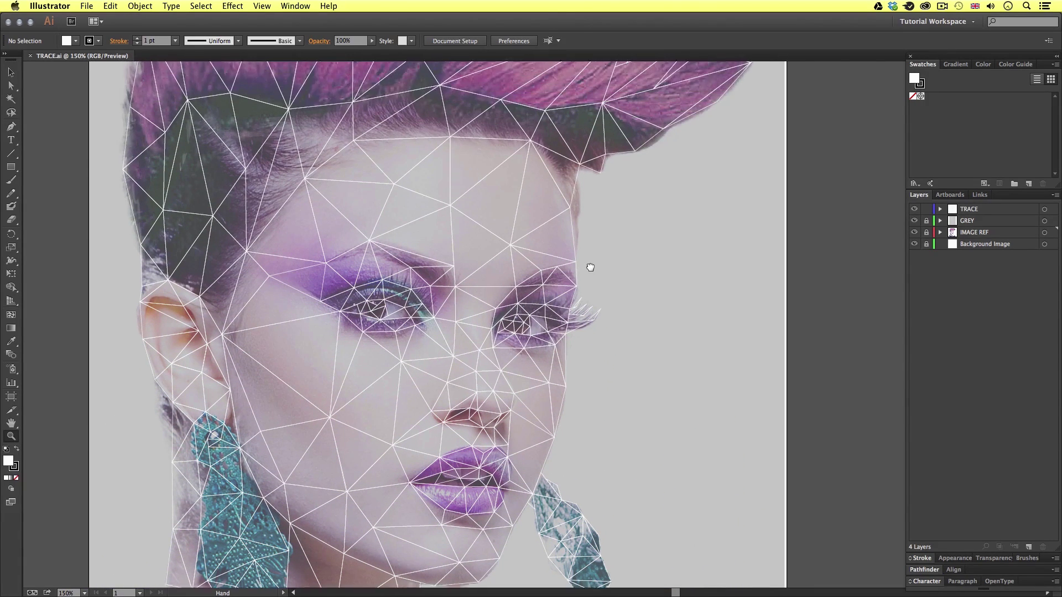
scroll(647, 354, "down", 7)
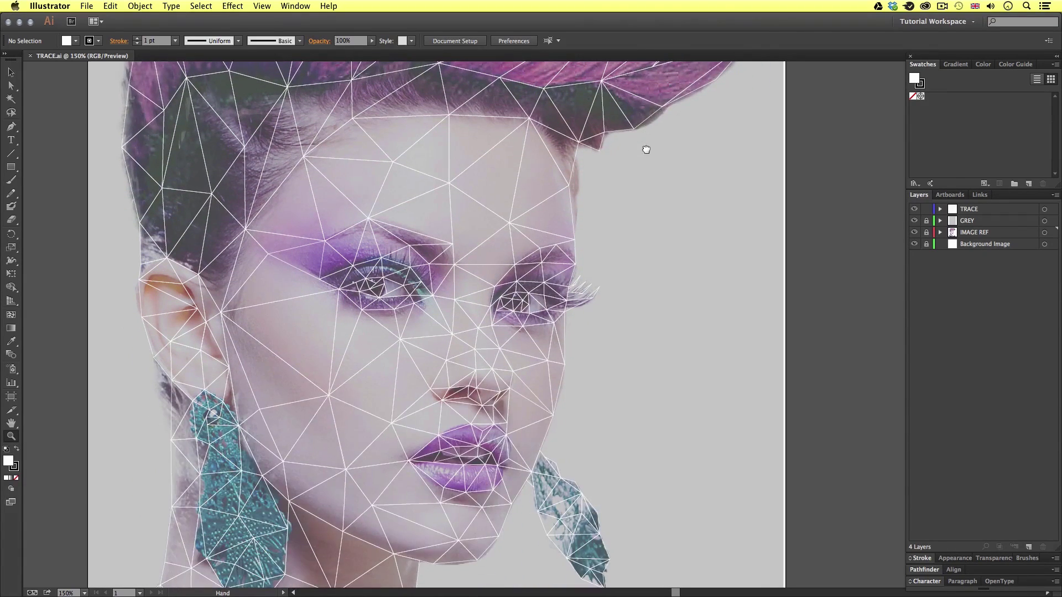
Examine the triangle trace on its own with the IMAGE REF layer hidden, and show the portrait again
left_click(914, 233)
scroll(614, 430, "up", 8)
scroll(647, 492, "down", 8)
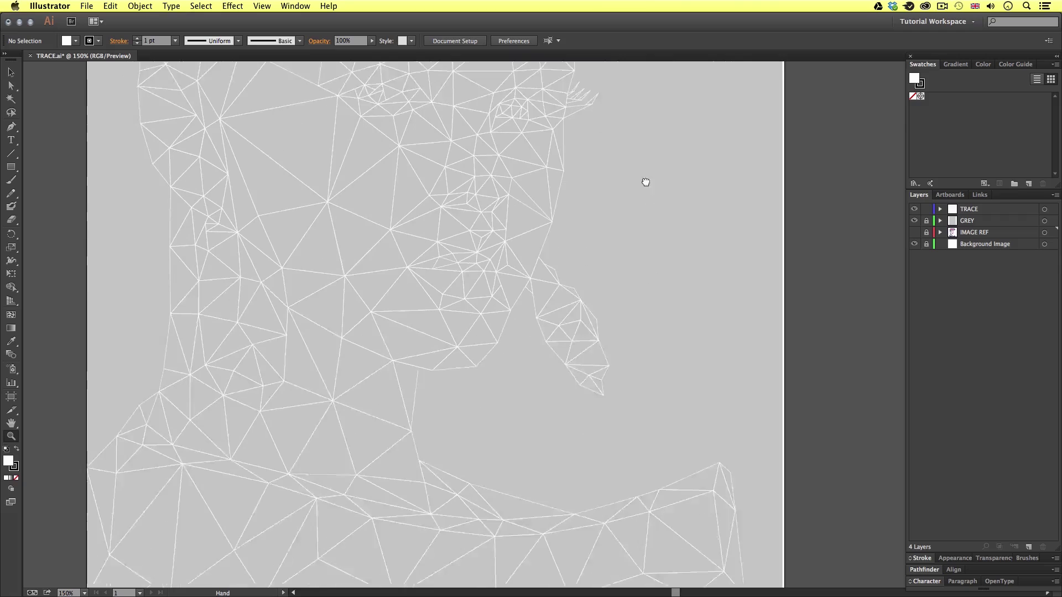
scroll(668, 396, "up", 1)
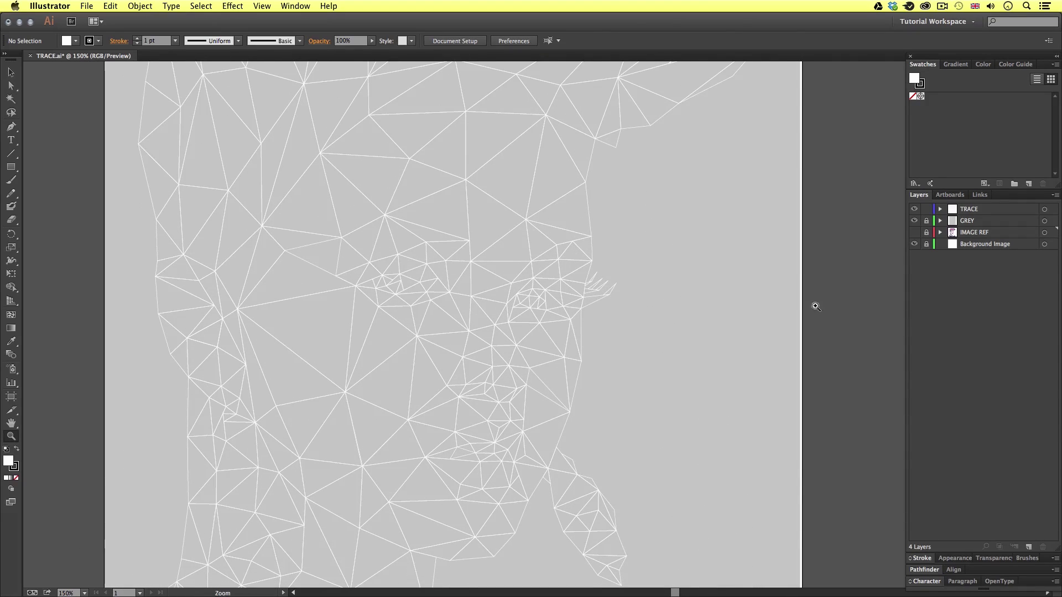
left_click(915, 233)
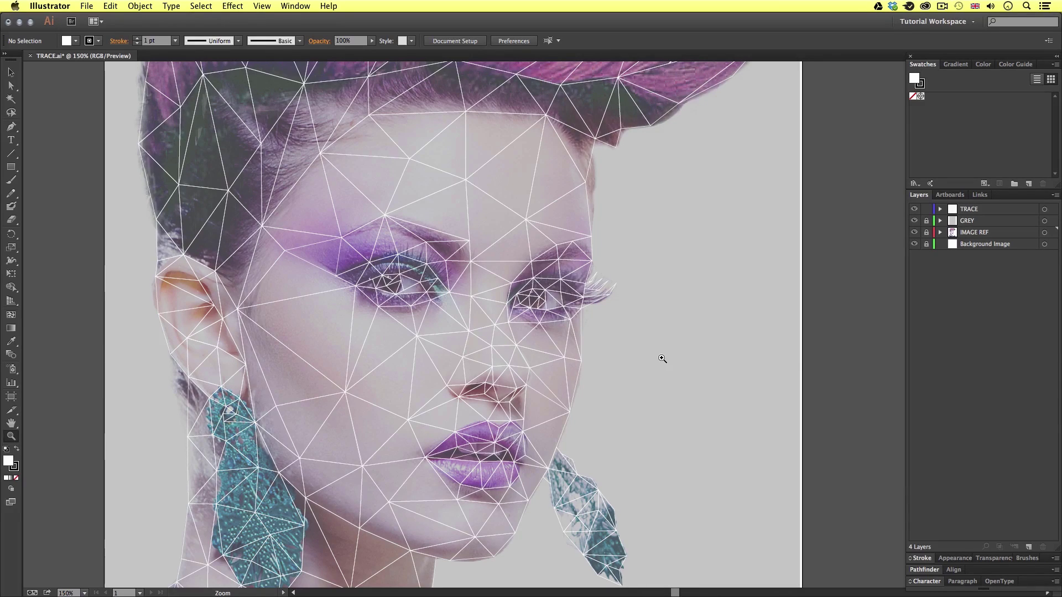
Examine the trace lines over the hair, face, earrings and jacket at 200% zoom
left_click_drag(575, 225, 573, 375)
left_click_drag(579, 259, 579, 340)
left_click(546, 281)
scroll(545, 304, "down", 5)
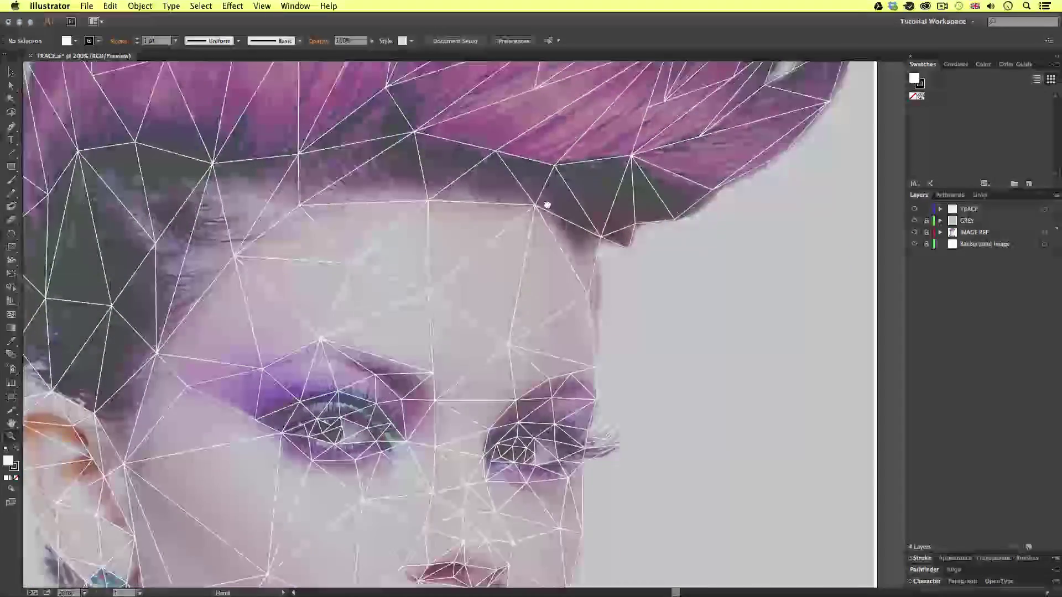
scroll(546, 396, "down", 10)
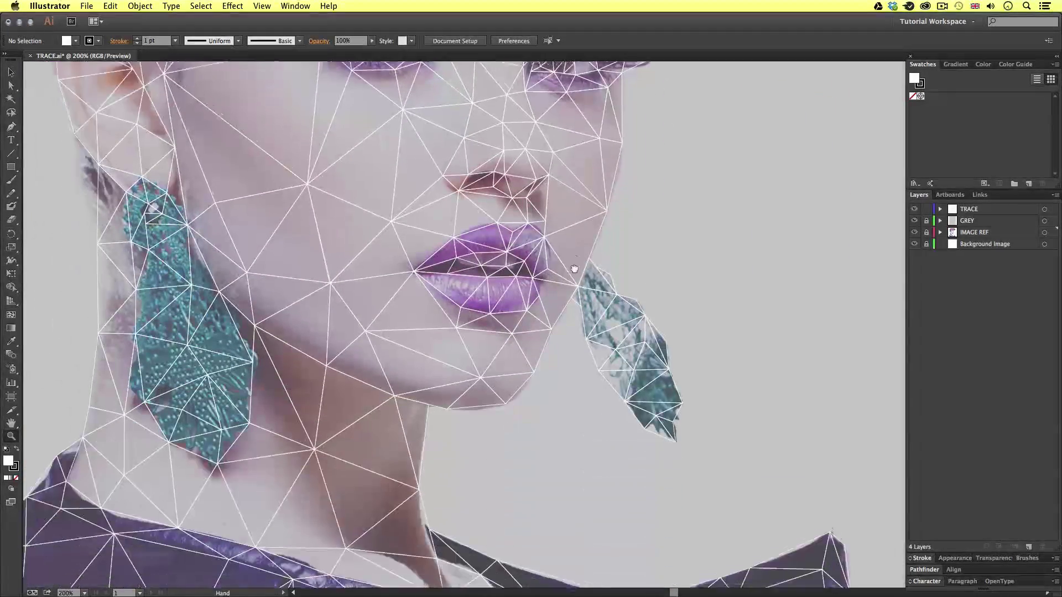
scroll(581, 249, "down", 3)
scroll(598, 313, "up", 8)
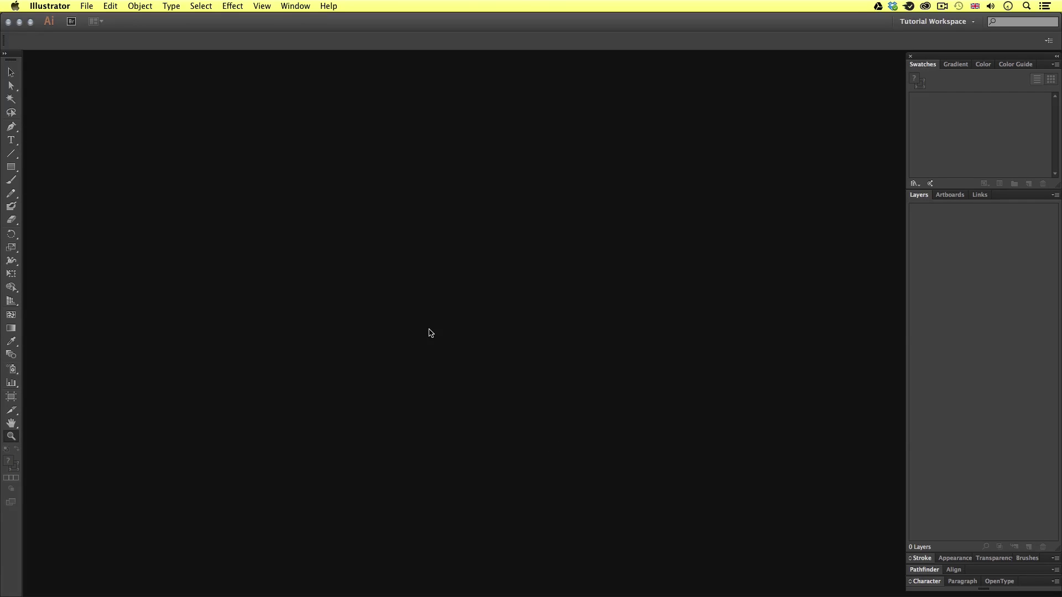
Open POLYGON FACE.psd from the [PS] DOC folder in 01 - TUT DOCS and fit its artboard in the window
left_click(87, 6)
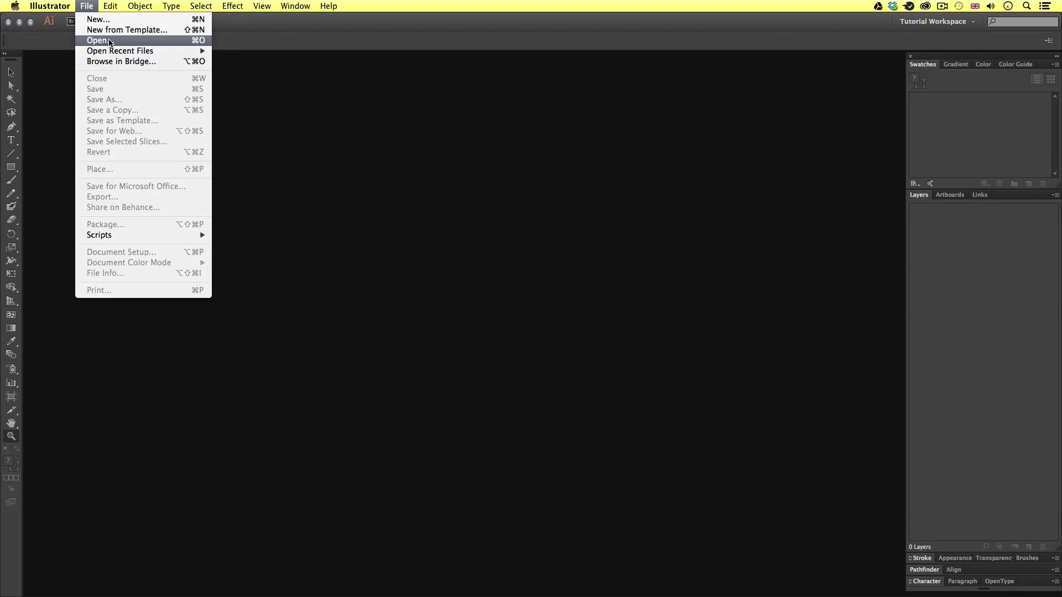
left_click(110, 41)
double_click(499, 148)
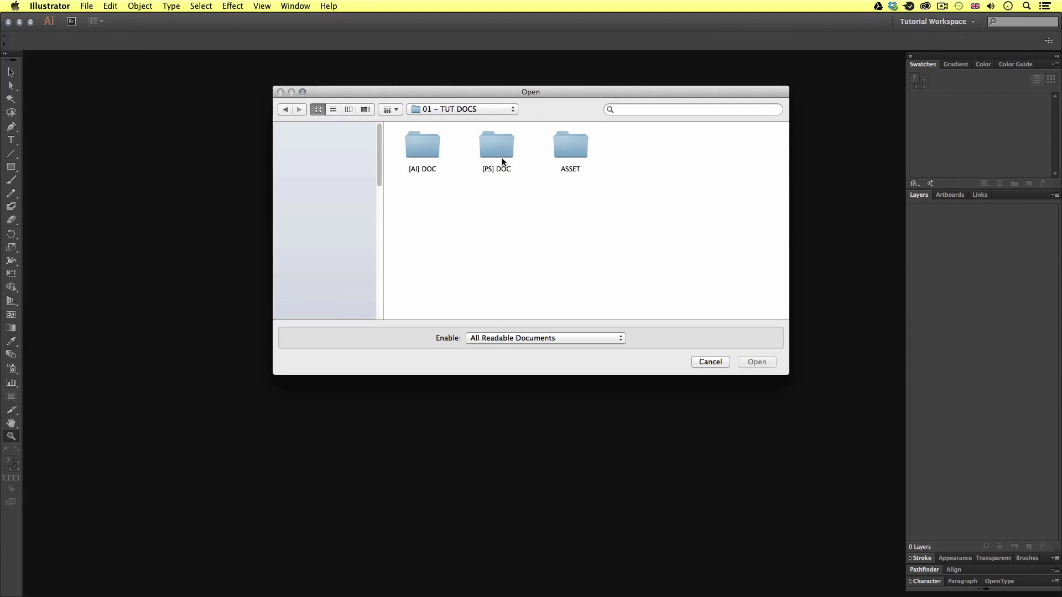
double_click(501, 145)
double_click(422, 143)
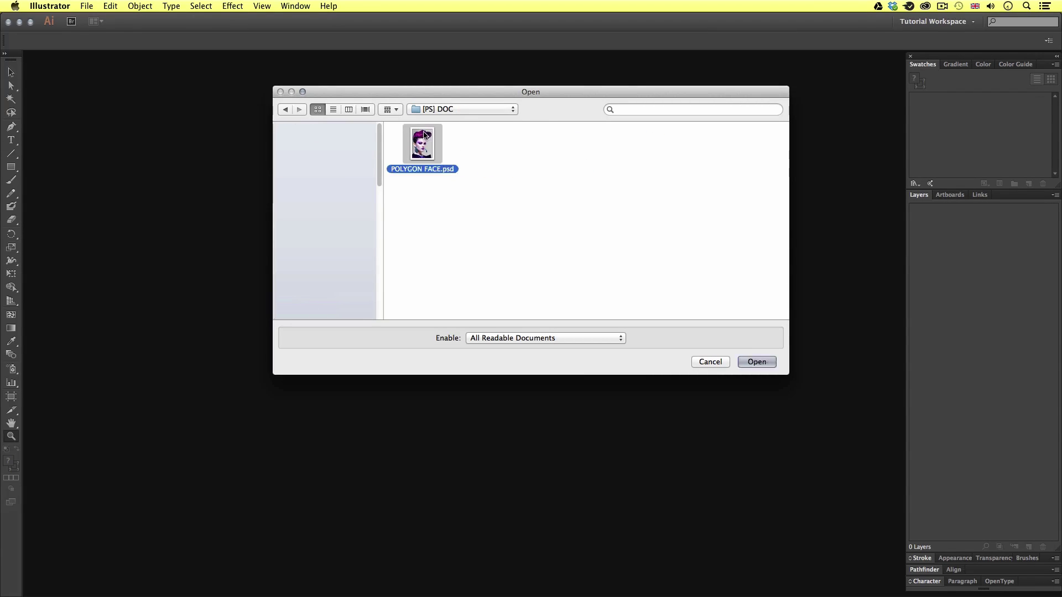
left_click(607, 441)
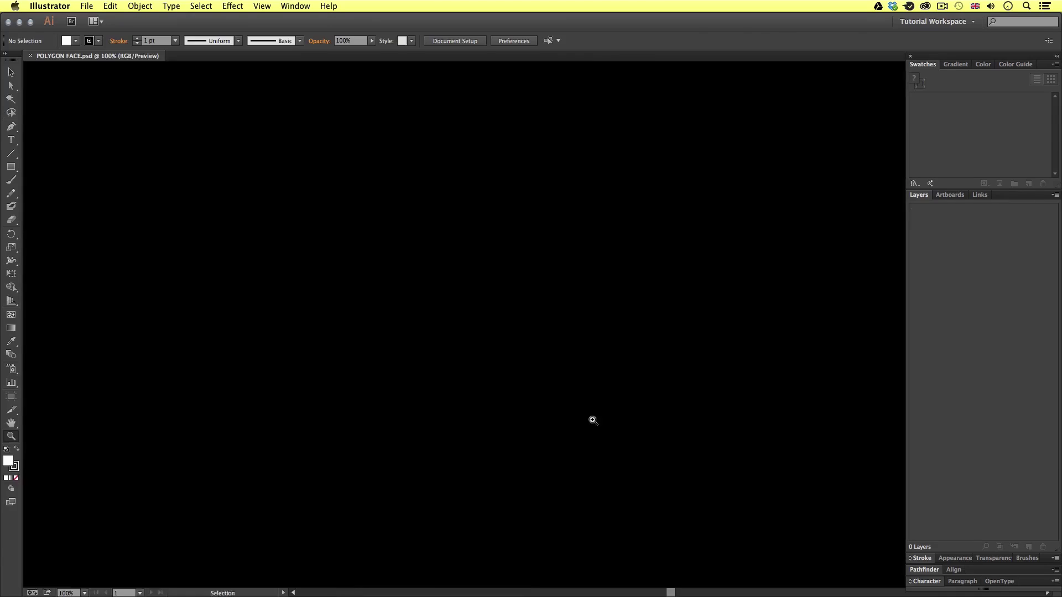
key("super+0")
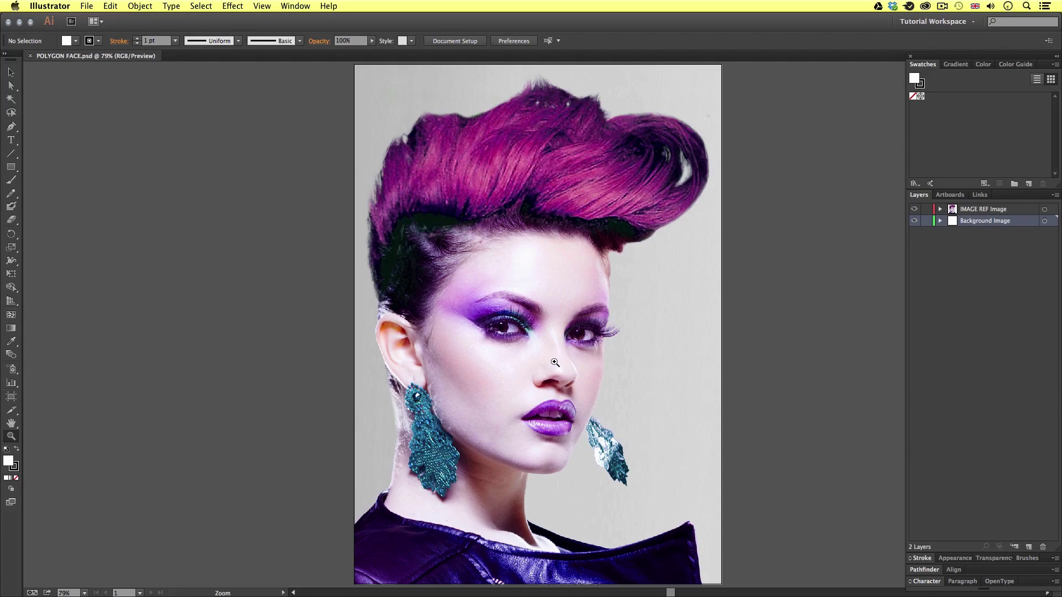
Select the portrait image and float the Transparency panel beside the artboard
left_click(569, 341, "alt")
left_click_drag(551, 351, 569, 367)
key("v")
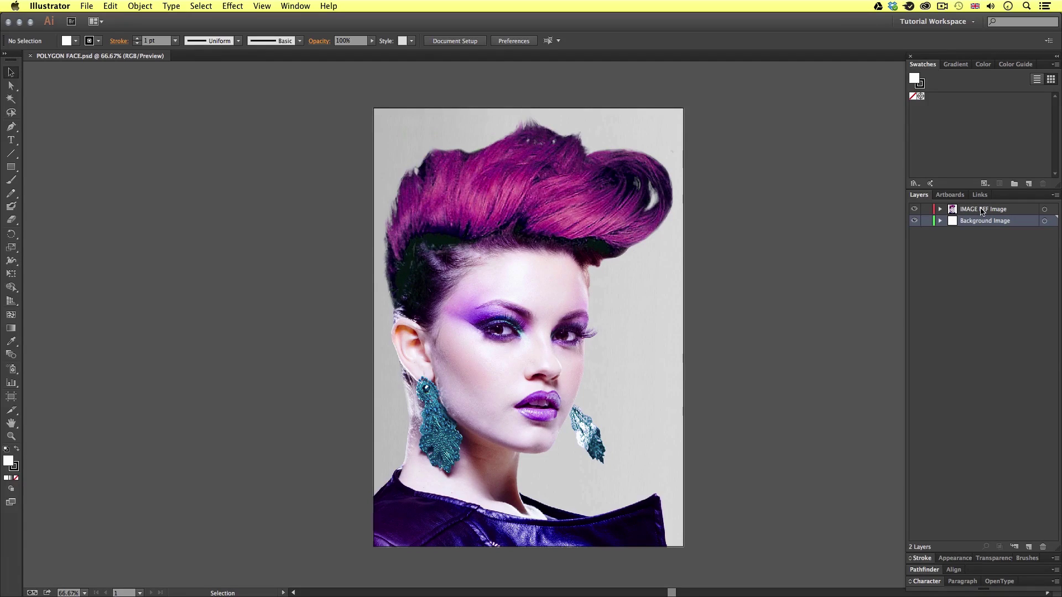
left_click(680, 329)
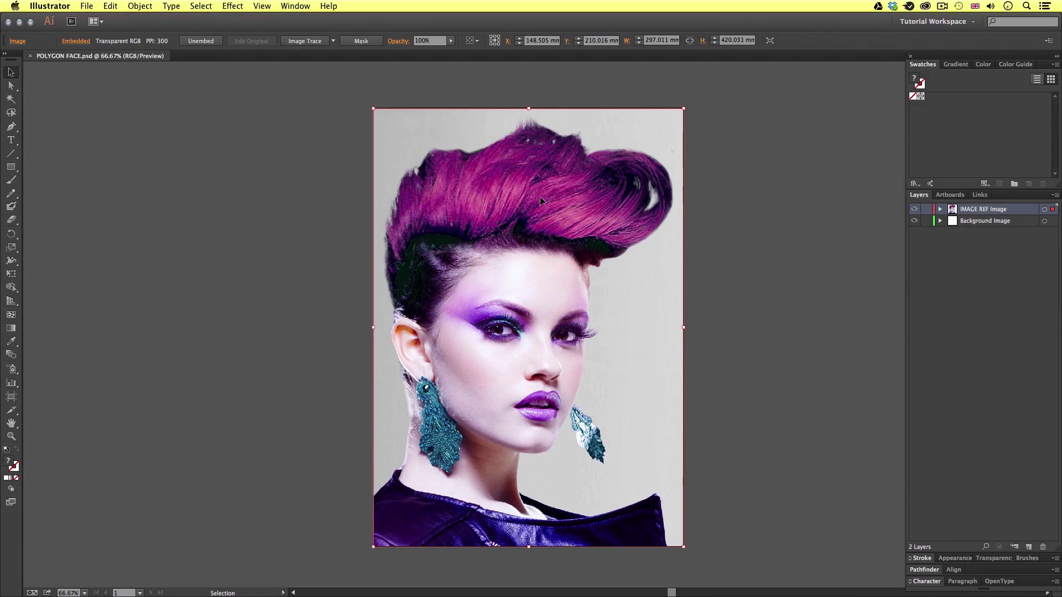
left_click(989, 559)
left_click_drag(989, 560, 759, 208)
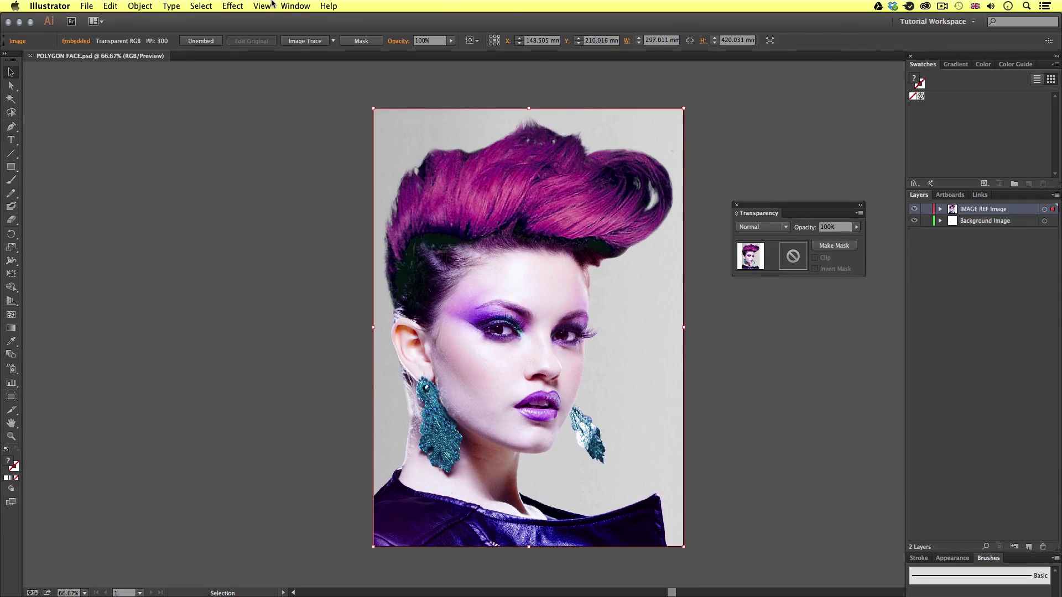
left_click(289, 7)
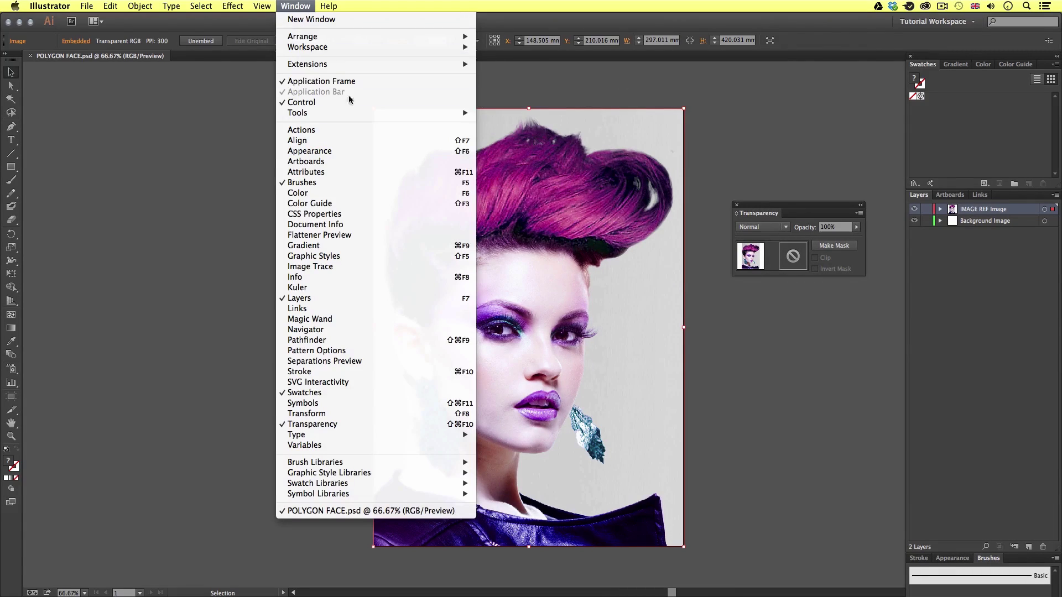
mouse_move(369, 437)
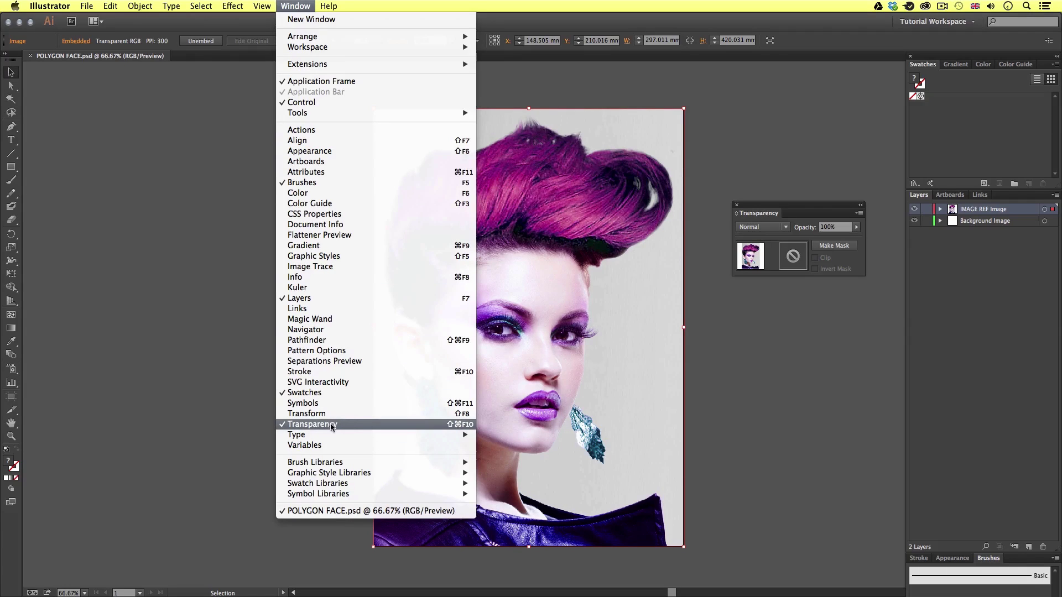
left_click(747, 381)
left_click_drag(753, 206, 779, 165)
left_click_drag(627, 206, 627, 208)
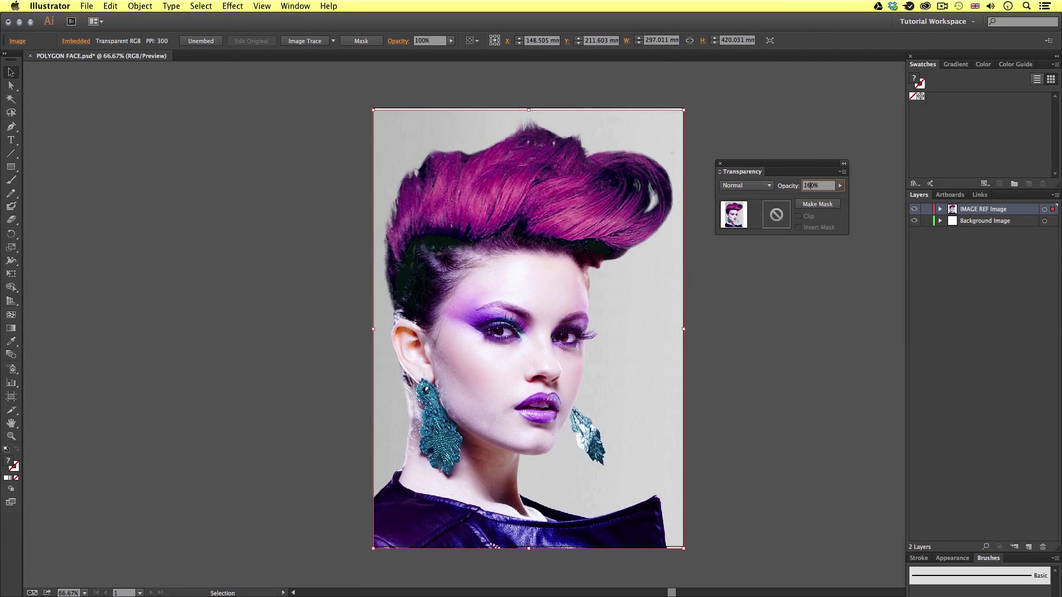
Set the portrait image's opacity to 60% and deselect it
left_click(809, 185)
key("BackSpace")
key("Return")
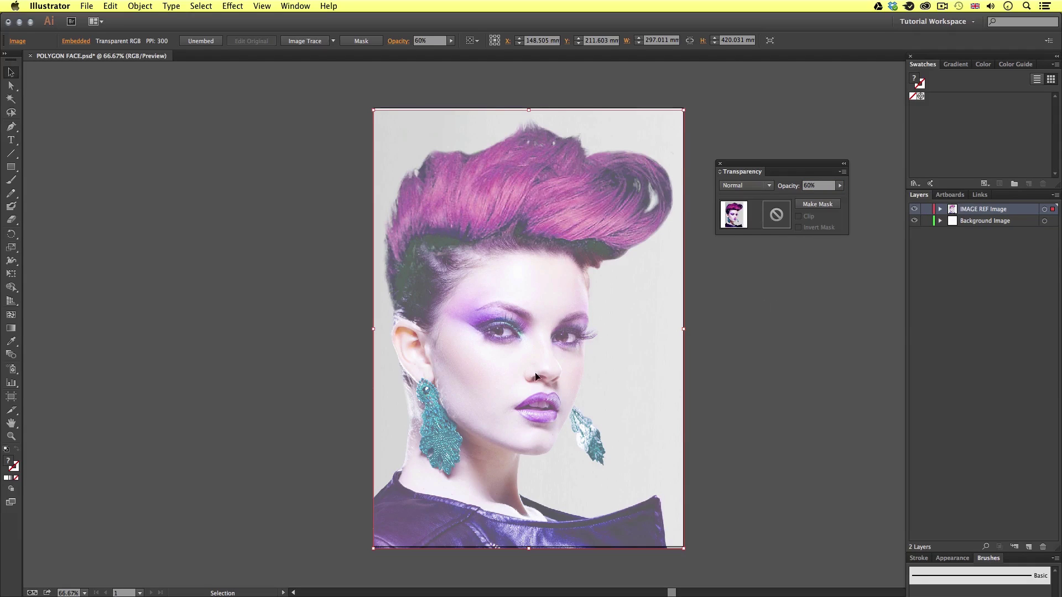
left_click(748, 344)
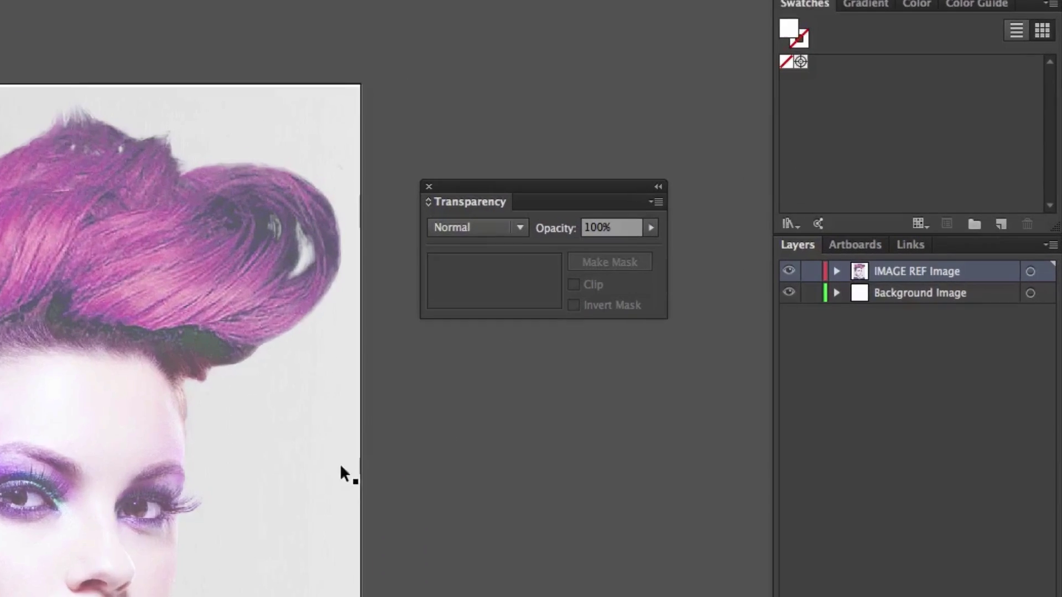
Nudge the portrait image up to line up with the artboard's edges and lock the IMAGE REF Image layer
left_click(656, 313)
key("Up")
key("Up")
key("Up")
key("Down")
key("Up")
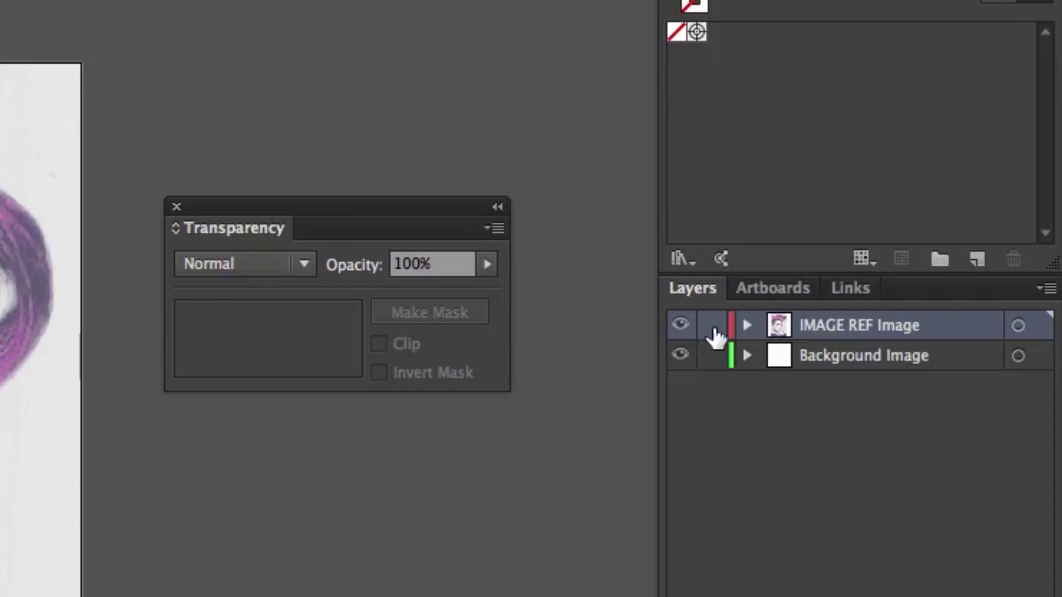
left_click(713, 327)
Draw a rectangle of about 308 × 430 mm on a new layer, covering the whole artboard
key("super+l")
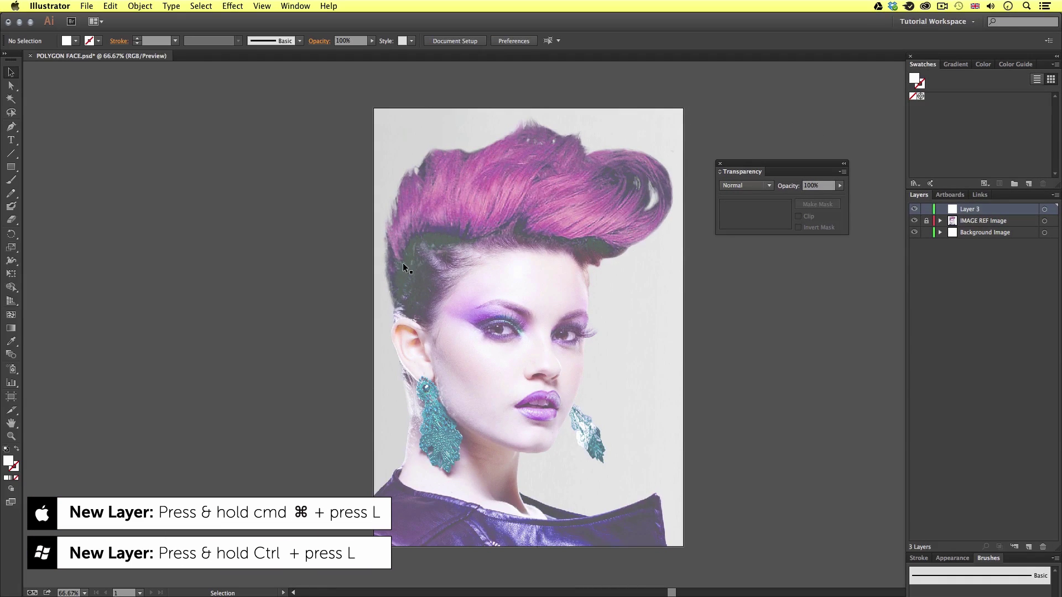
left_click(12, 169)
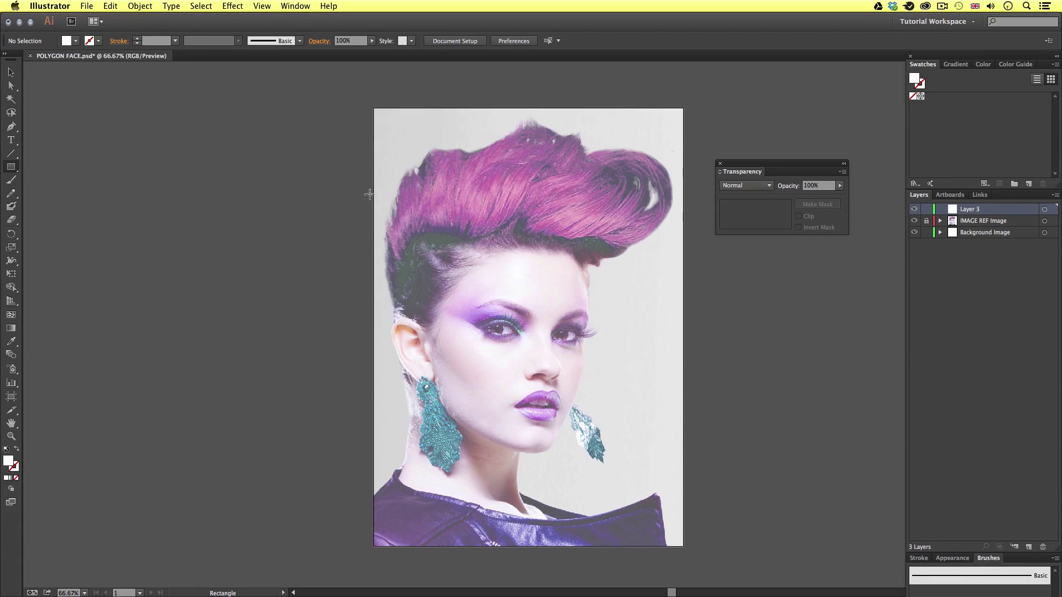
left_click_drag(367, 104, 690, 554)
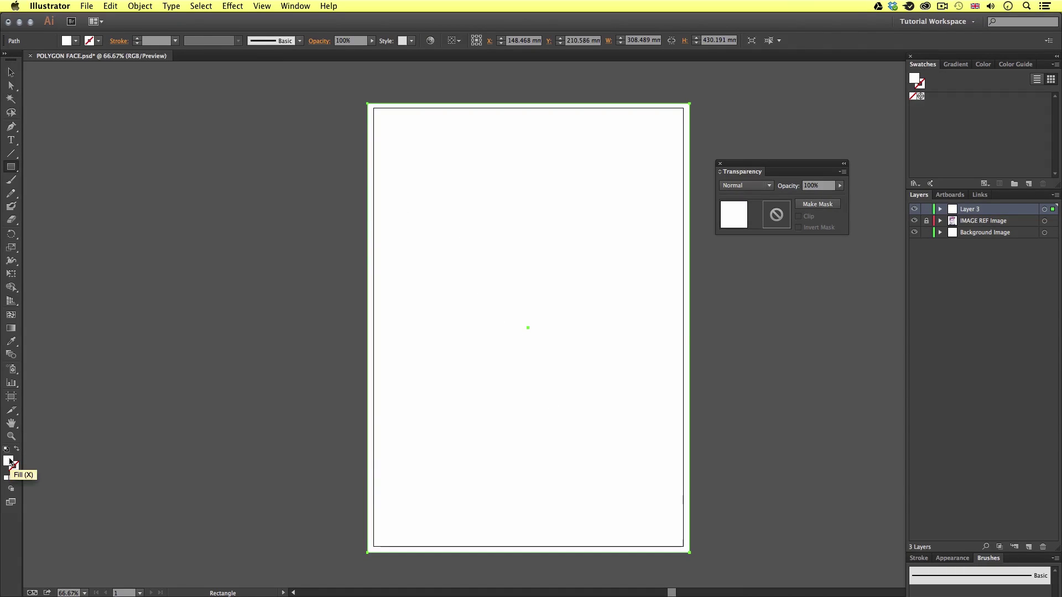
Fill the rectangle with near-black, hex 020202
double_click(9, 462)
left_click(666, 271)
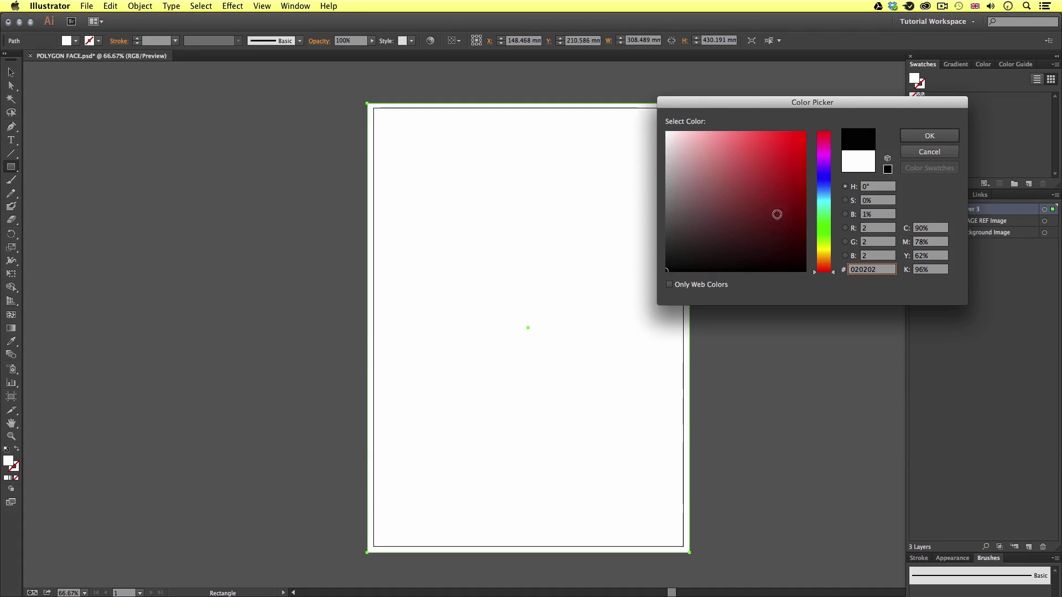
left_click(929, 136)
key("v")
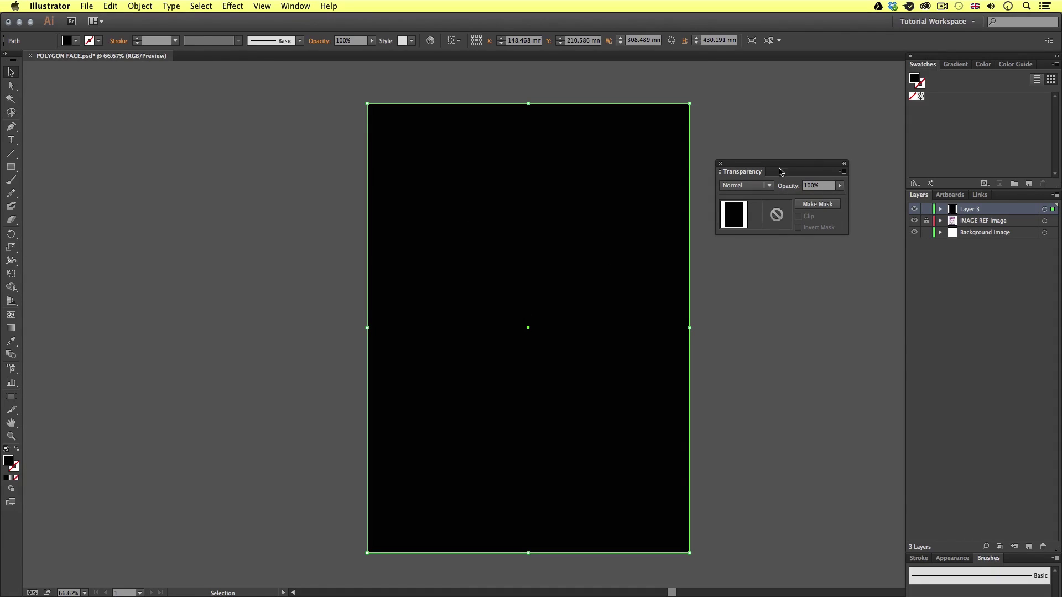
Set the black rectangle's opacity to 20% and deselect it
left_click_drag(775, 165, 773, 156)
left_click(809, 177)
type("20%")
key("Return")
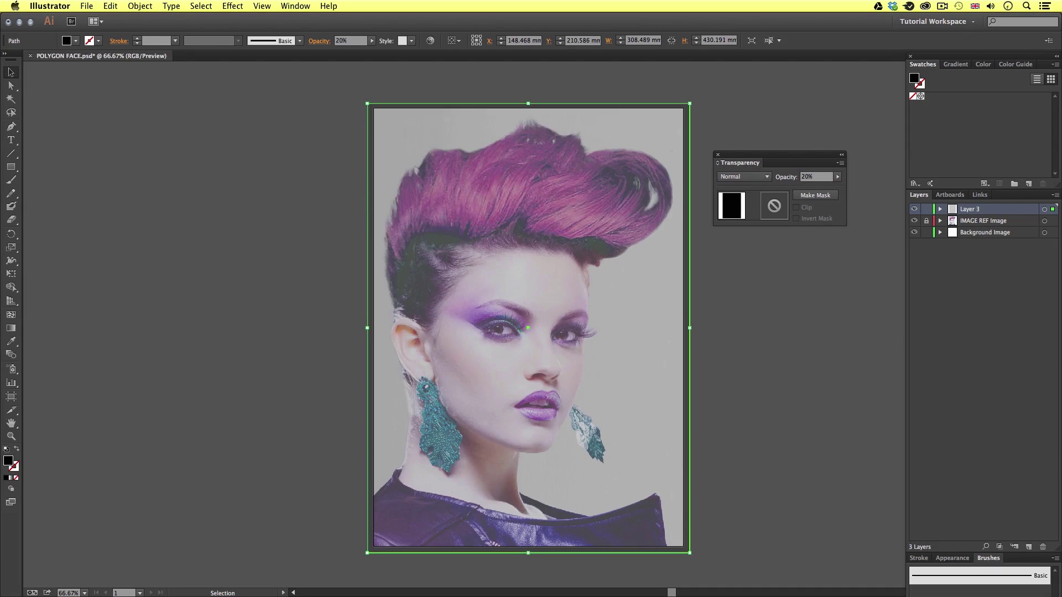
left_click(704, 279)
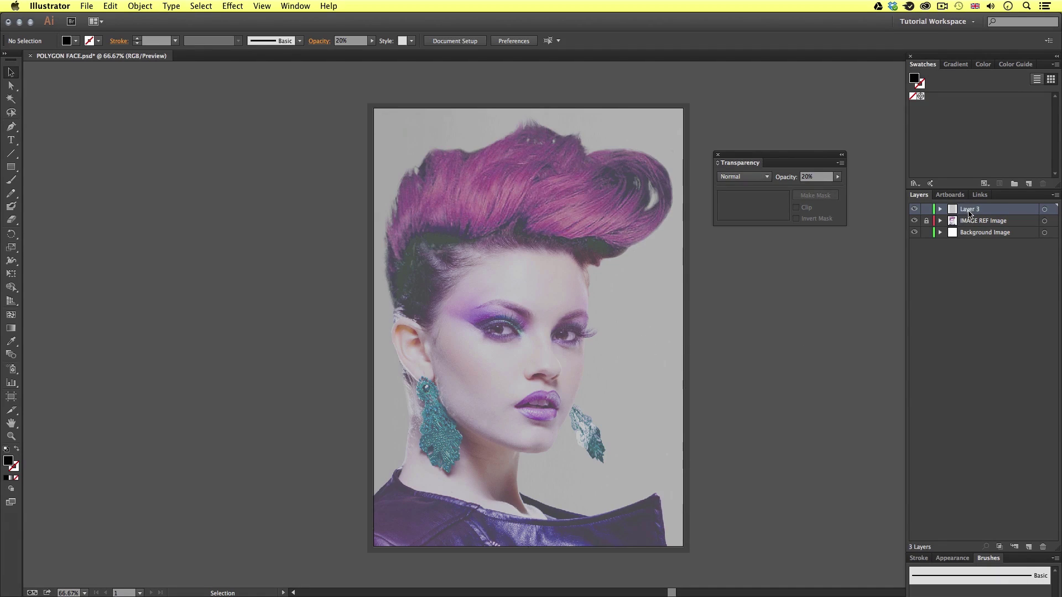
Rename the rectangle's layer GREY, lock it and close the Transparency panel
double_click(969, 210)
type("GREY")
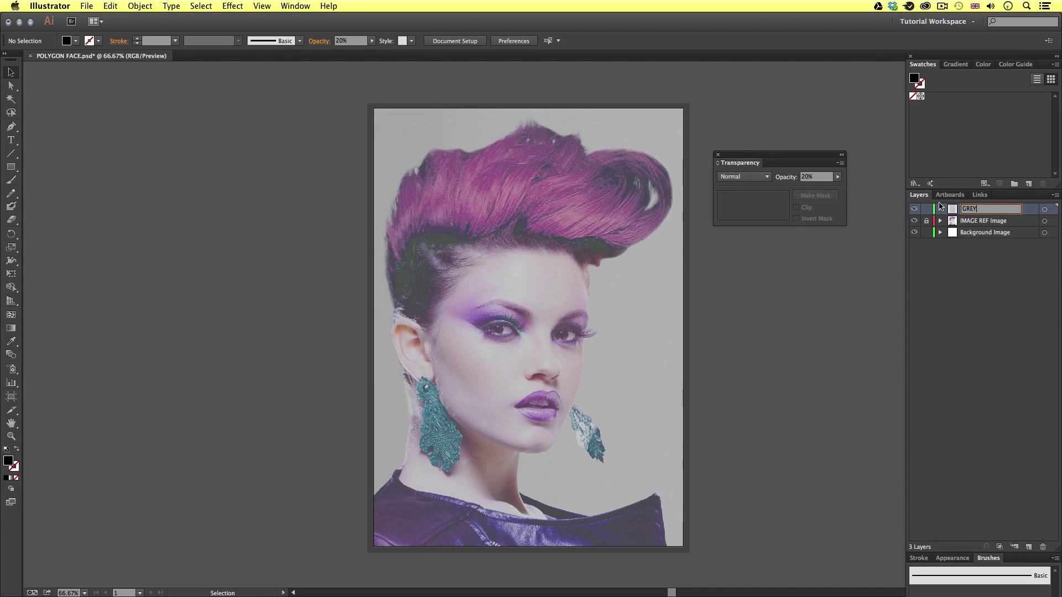
left_click(927, 210)
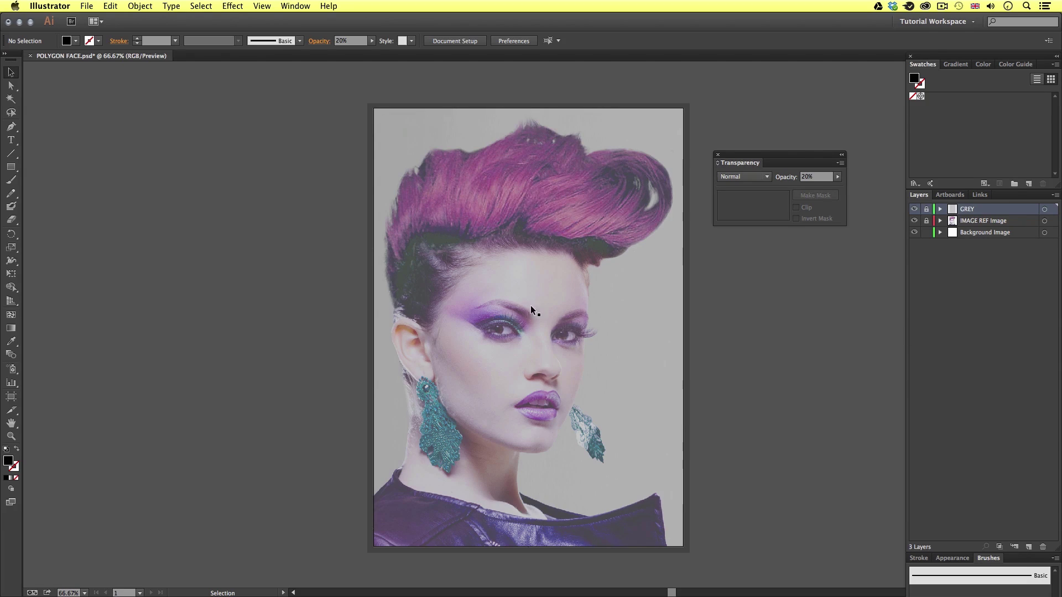
left_click(718, 155)
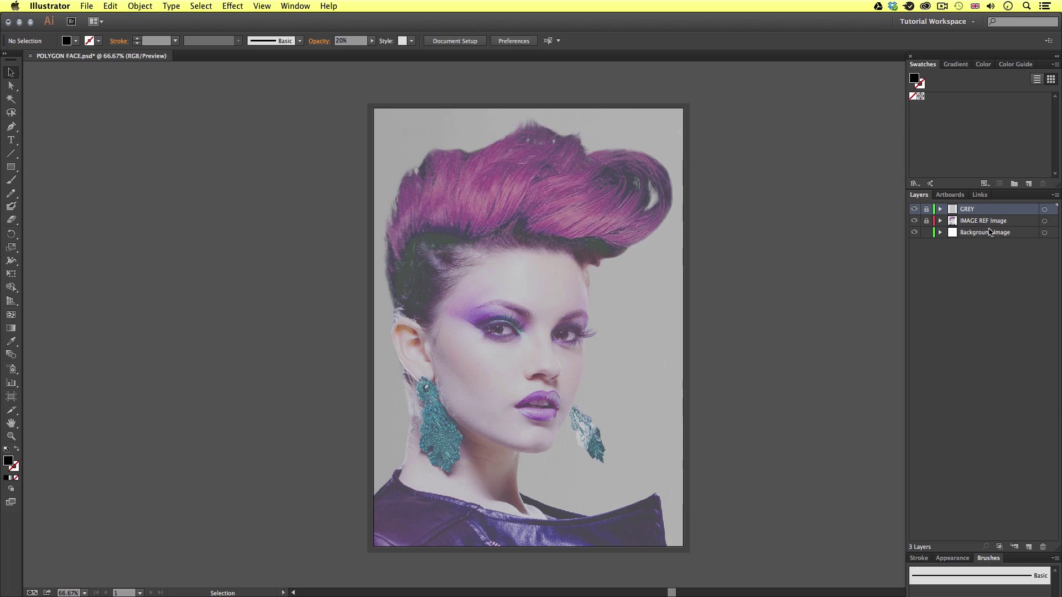
Add a new layer above GREY and name it TRACE
key("a")
key("super+l")
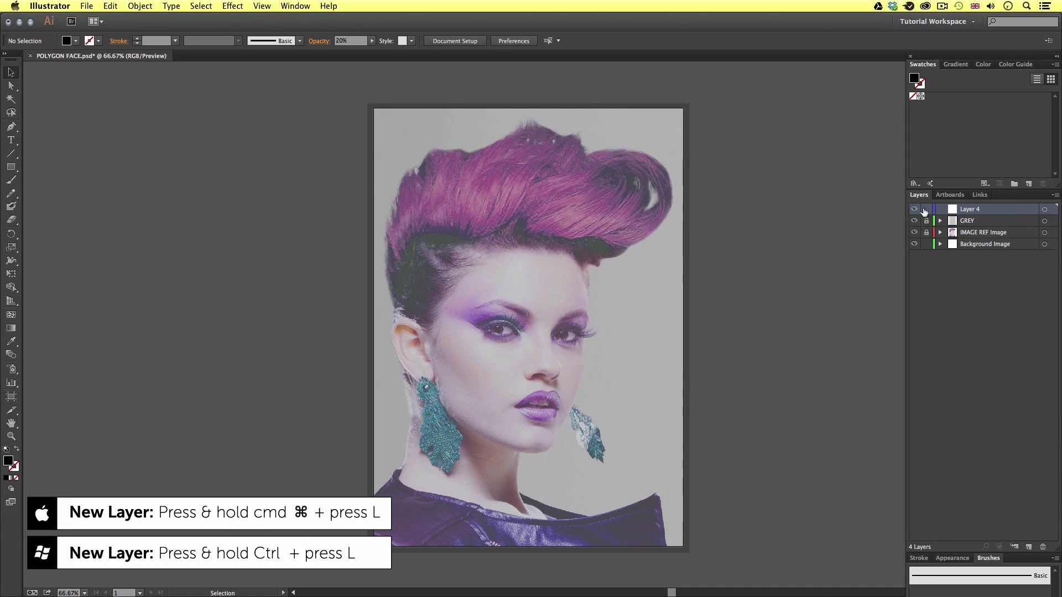
double_click(968, 211)
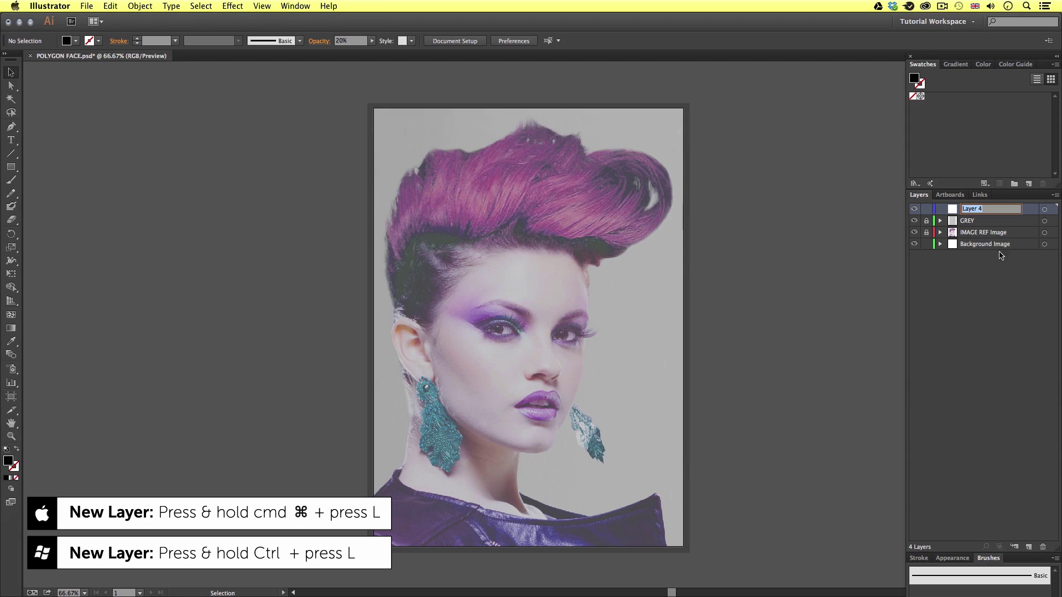
type("TRACE")
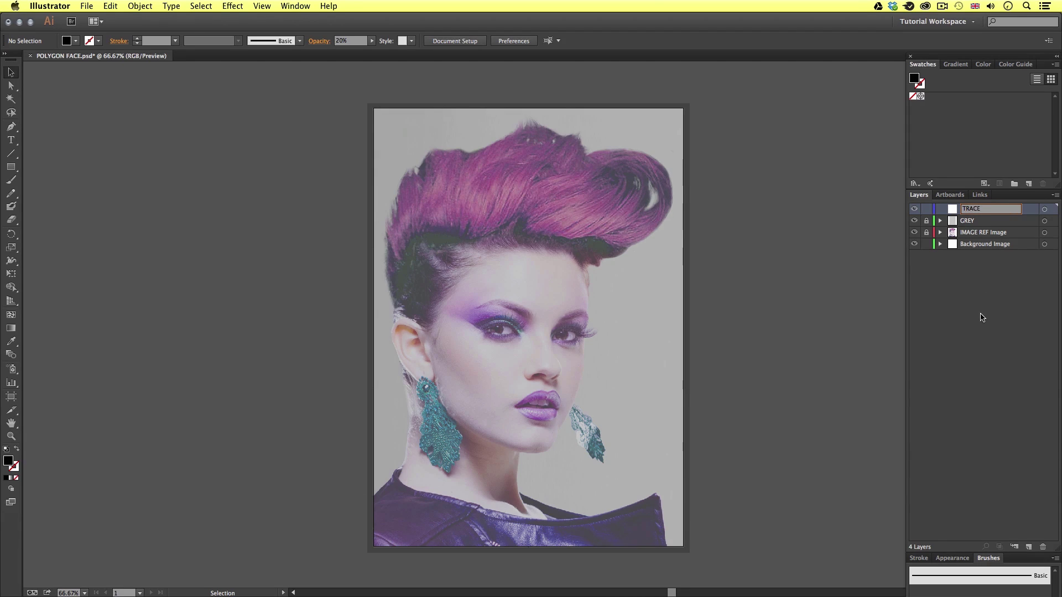
key("Return")
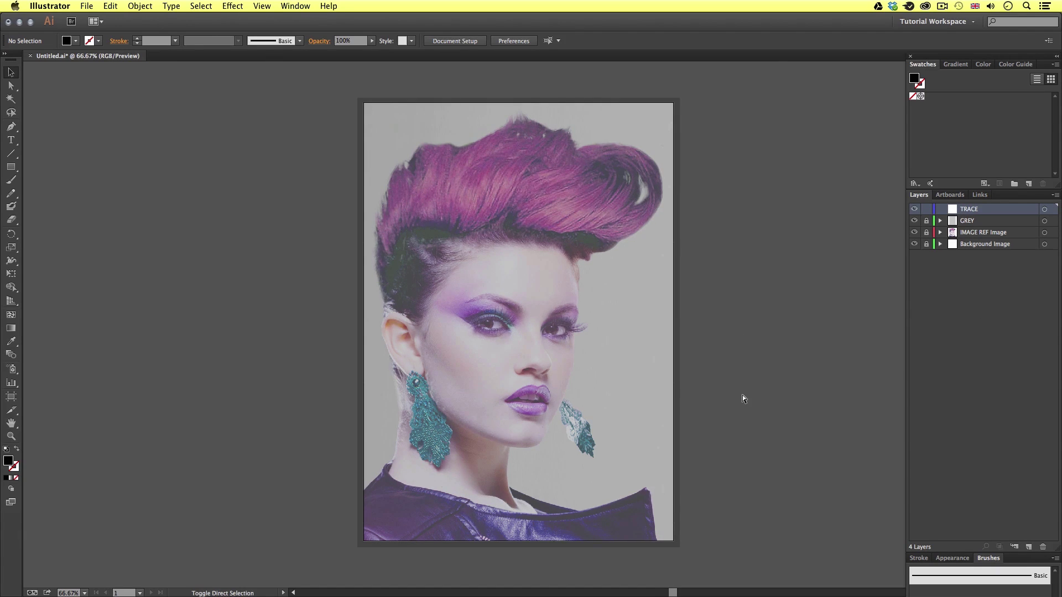
Save the document in Adobe Illustrator format as TRACE.ai in the CC folder within 01 – TUT DOCS
key("super+s")
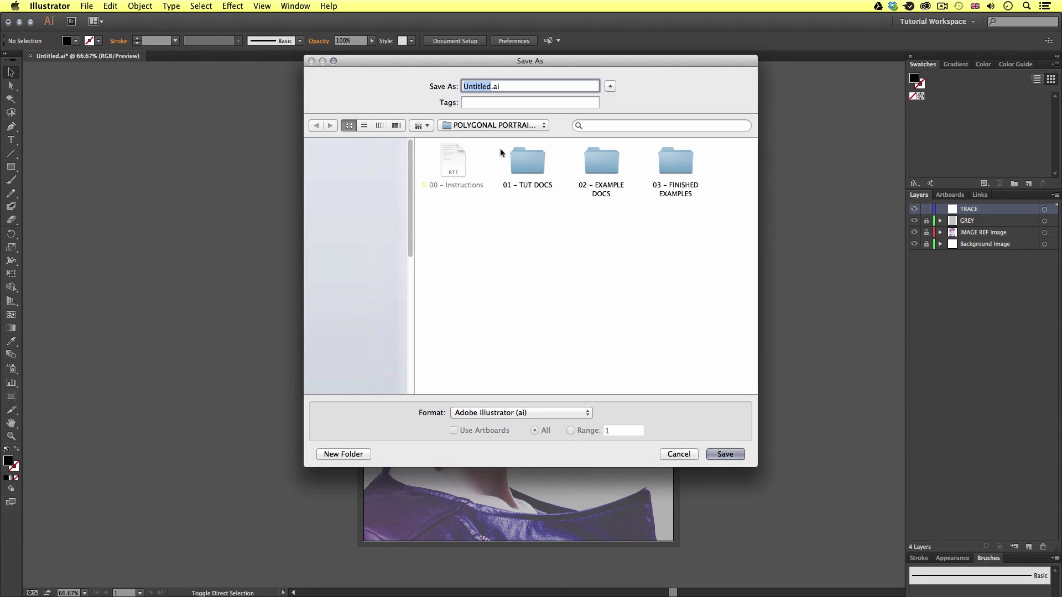
double_click(531, 159)
double_click(453, 160)
double_click(459, 158)
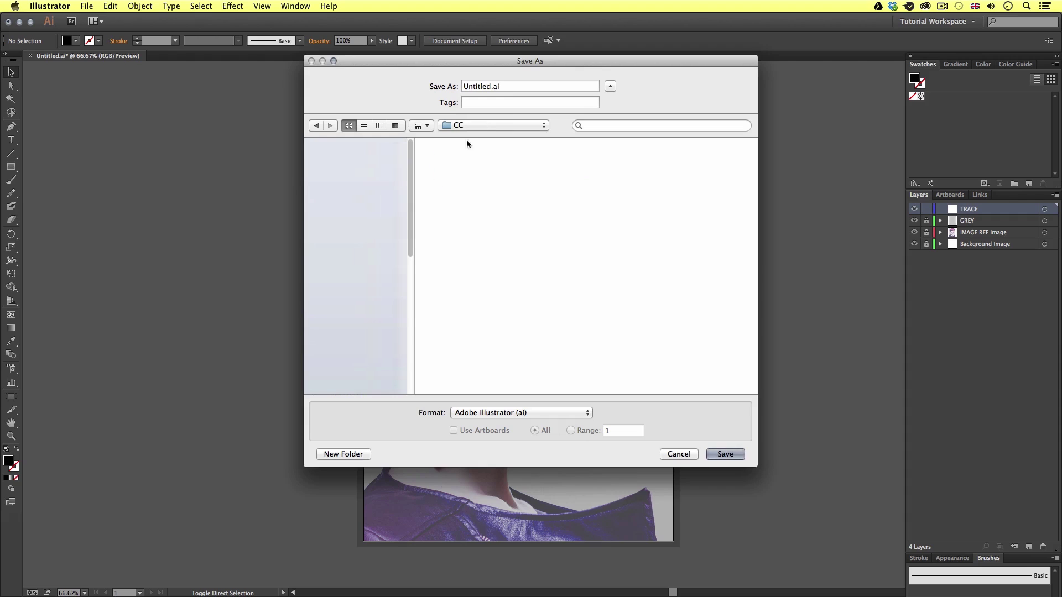
double_click(492, 87)
type("TRACE")
key("Return")
key("Return")
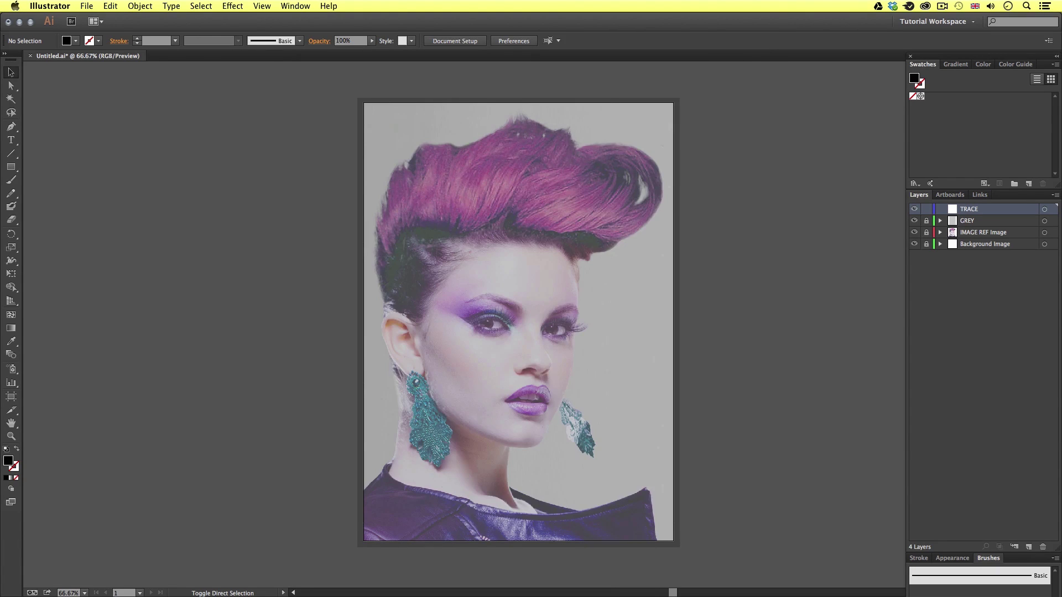
Ready the Pen tool for tracing around the eyes and nose, with no fill and a white stroke
key("z")
left_click(561, 322)
left_click(515, 338)
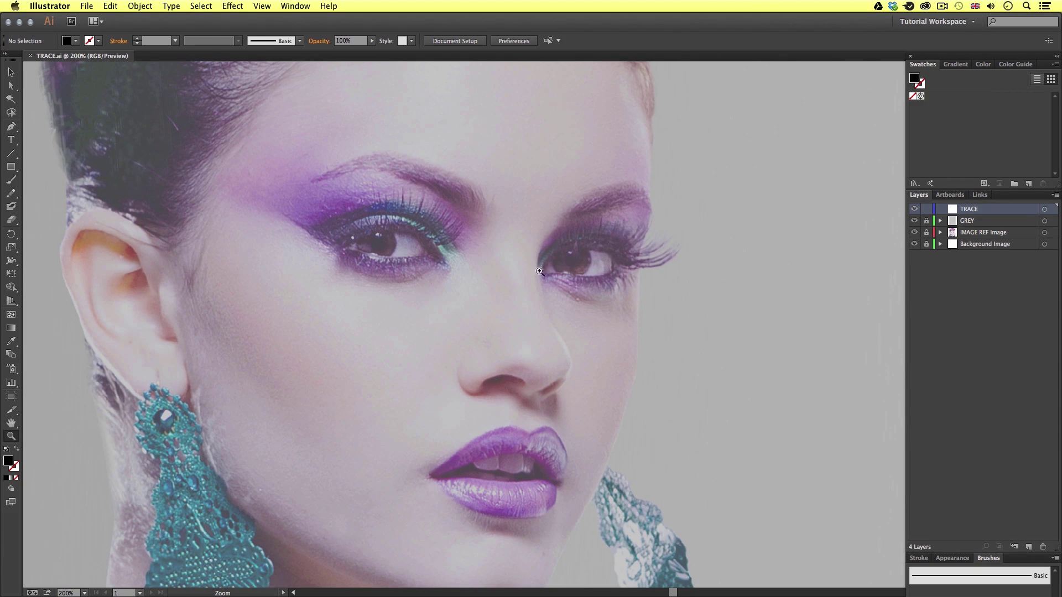
left_click(535, 274)
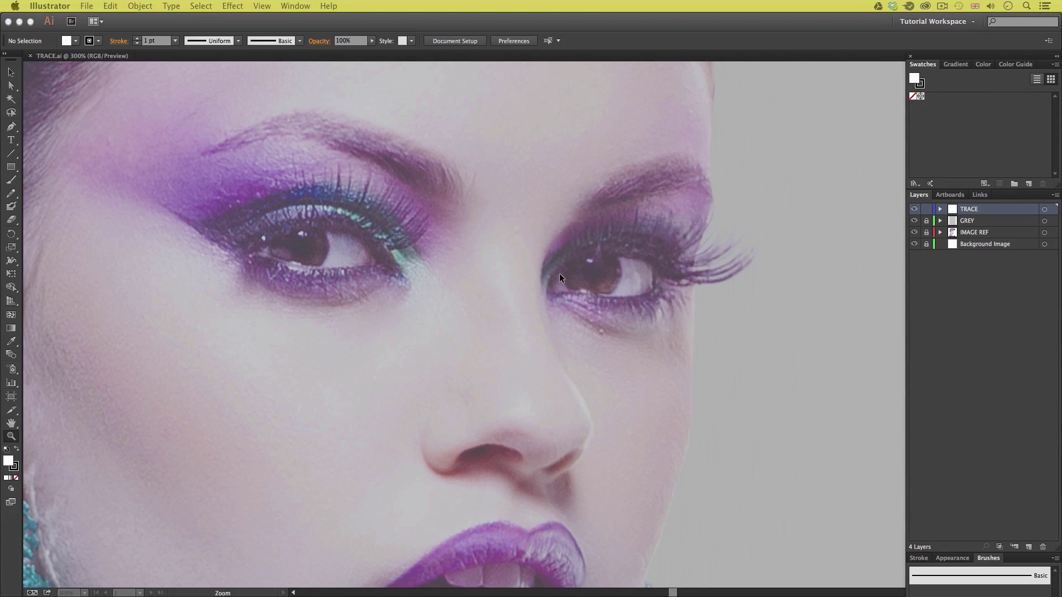
key("p")
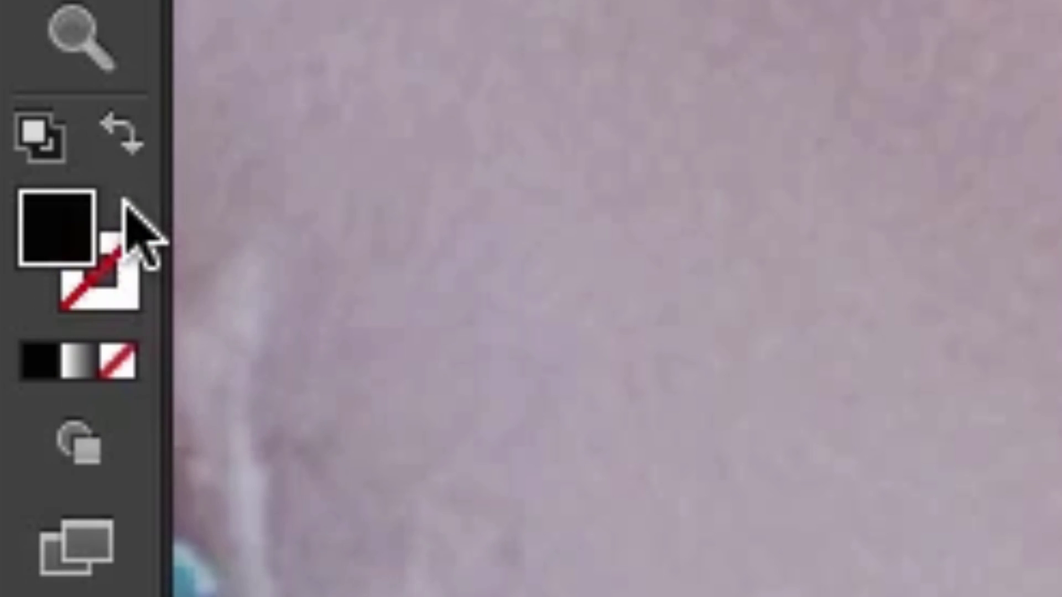
left_click(117, 363)
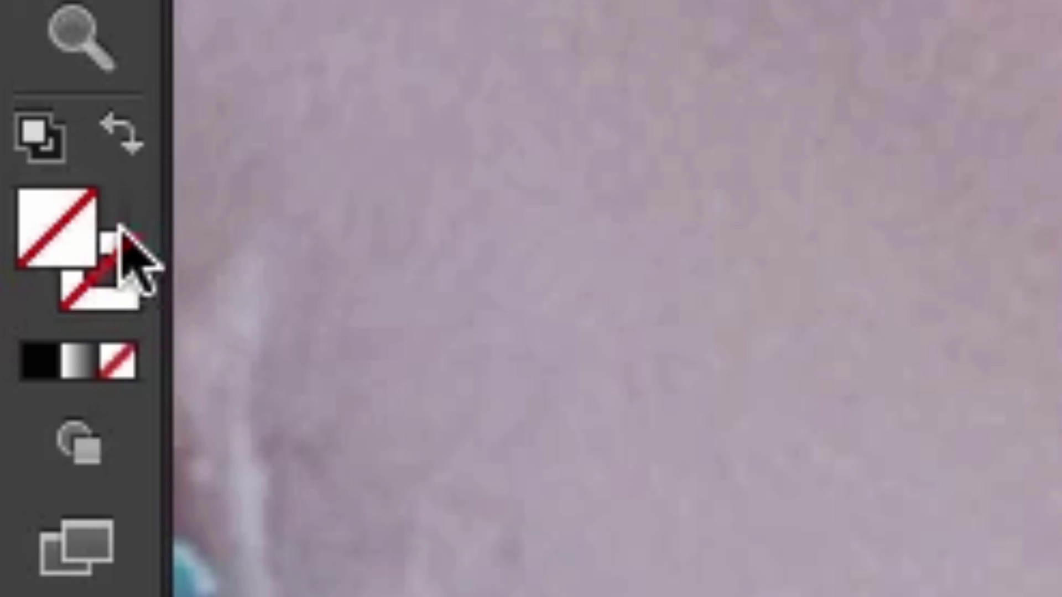
left_click(115, 276)
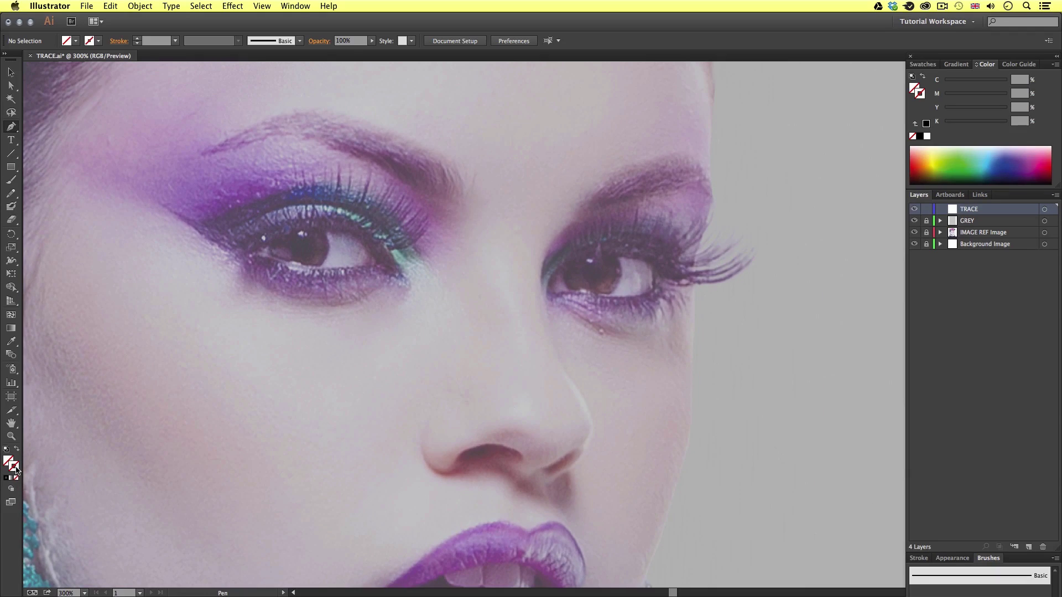
double_click(17, 470)
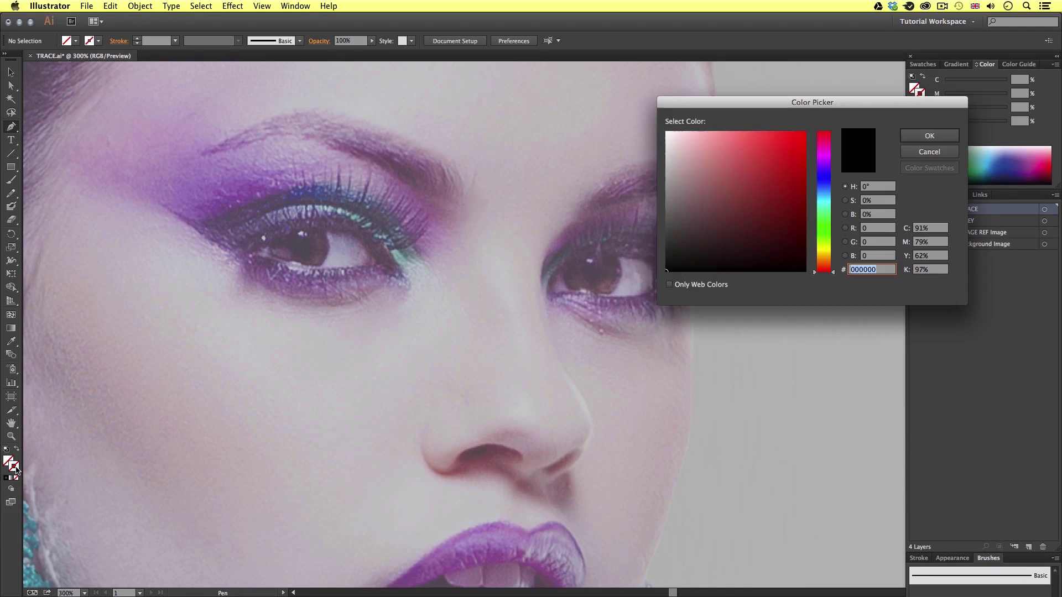
left_click_drag(718, 104, 394, 186)
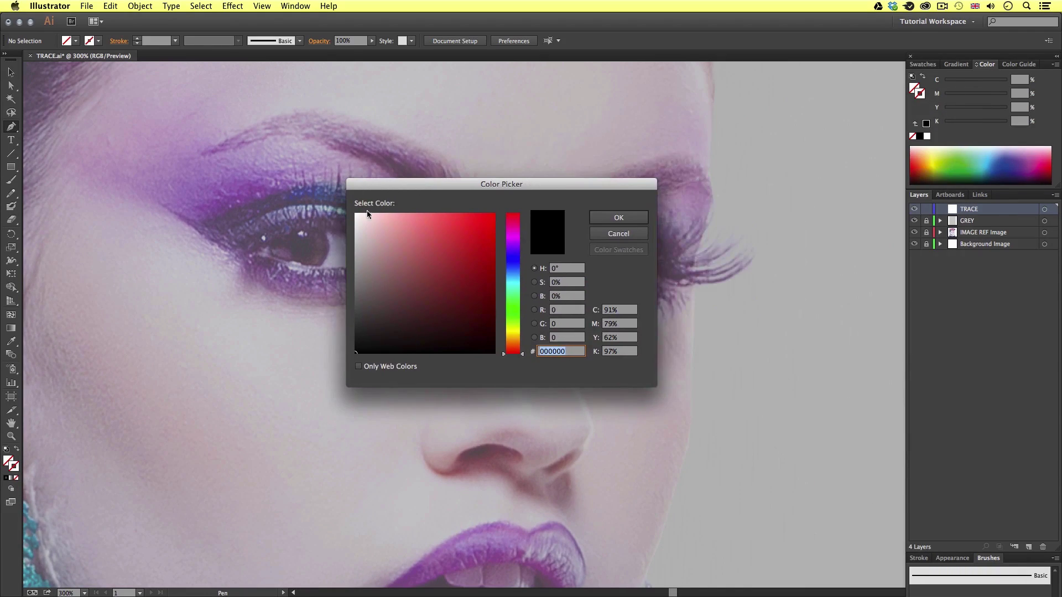
left_click(358, 212)
left_click(613, 216)
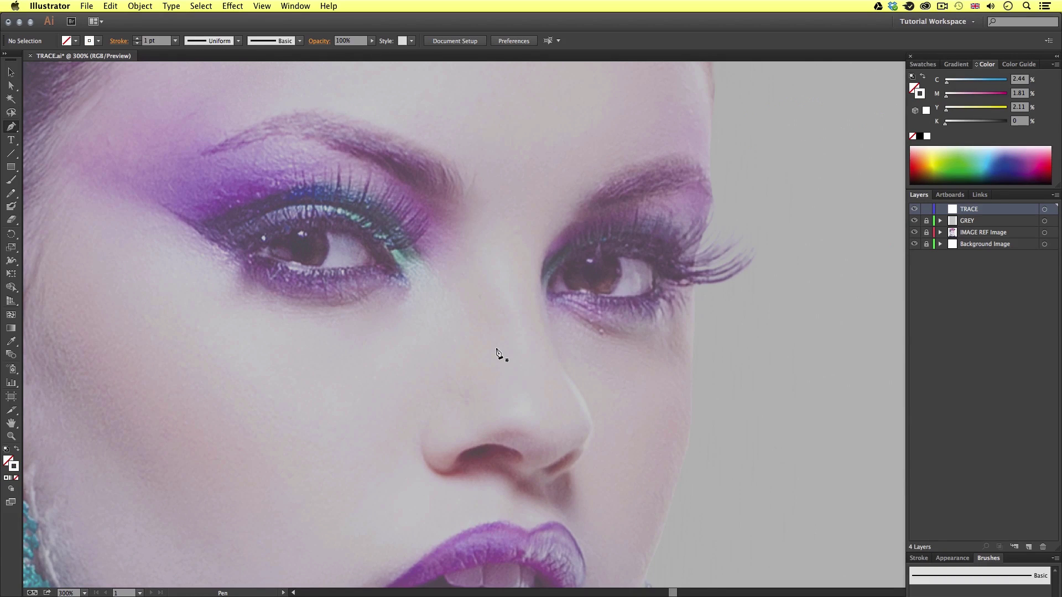
Set the stroke weight to 0.5 pt and leave the Stroke panel docked with the other panels
left_click_drag(560, 305, 539, 308)
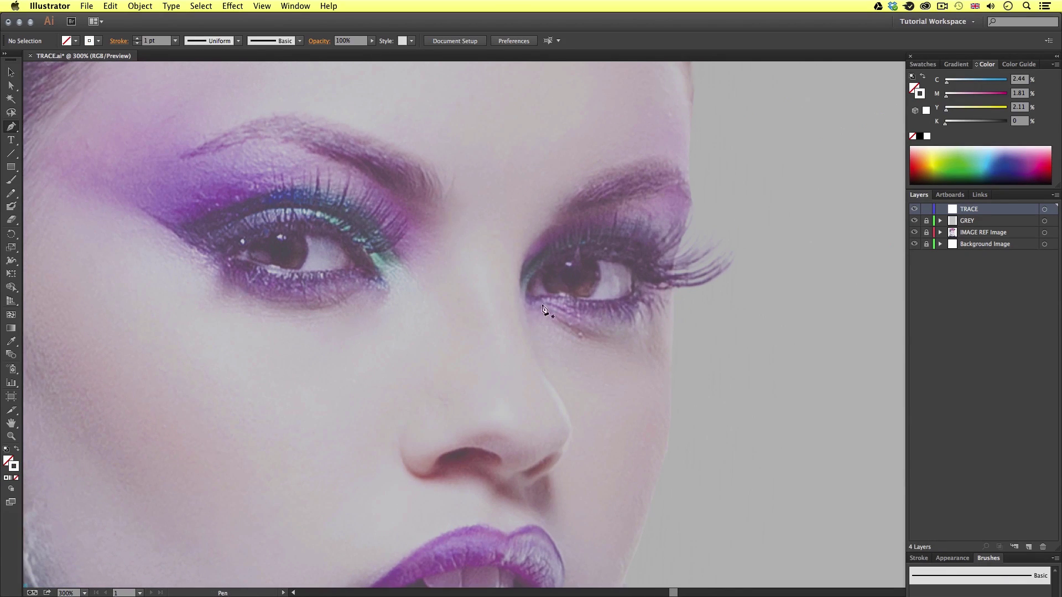
left_click(919, 558)
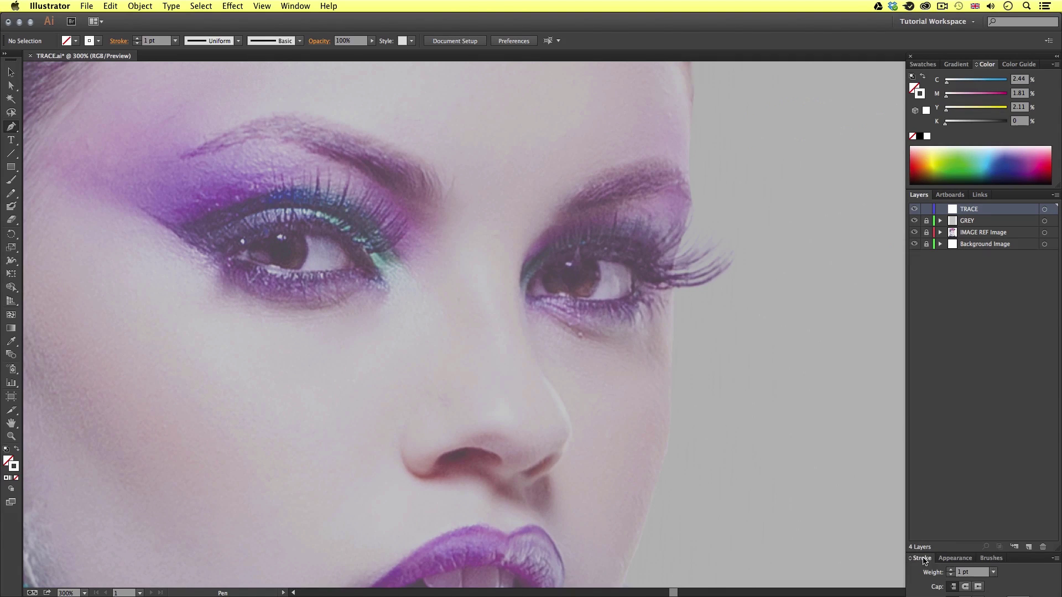
left_click(293, 6)
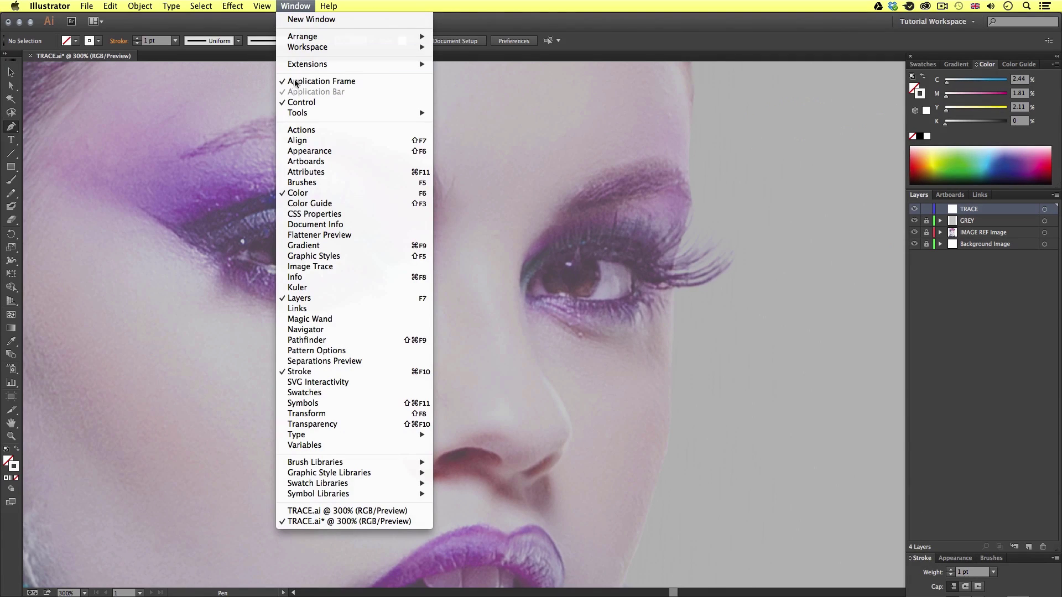
left_click(924, 560)
mouse_move(924, 560)
left_mouse_down()
mouse_move(788, 402)
mouse_move(708, 270)
left_mouse_up()
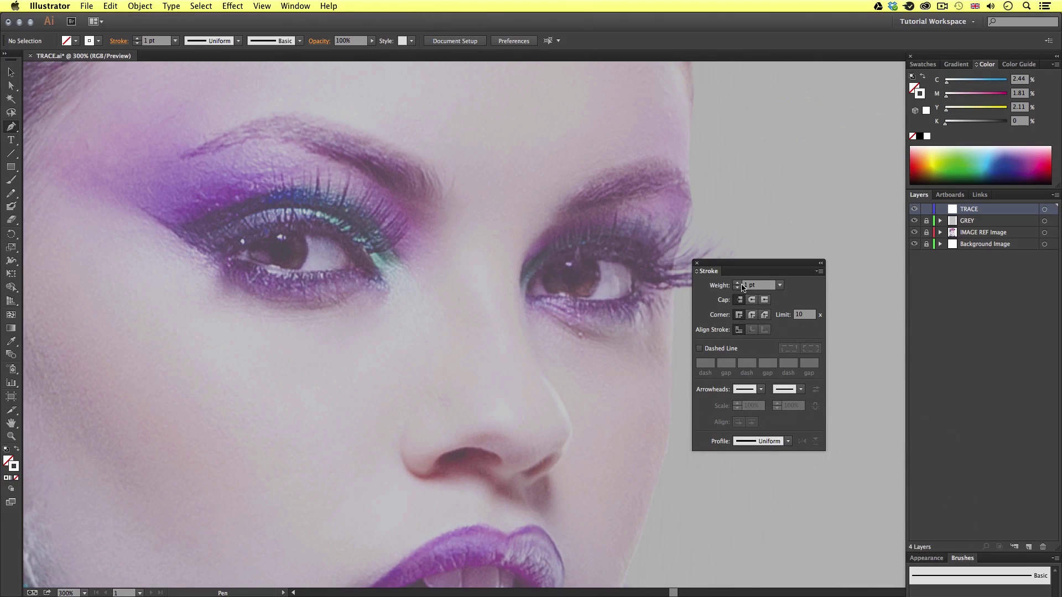
left_click(779, 285)
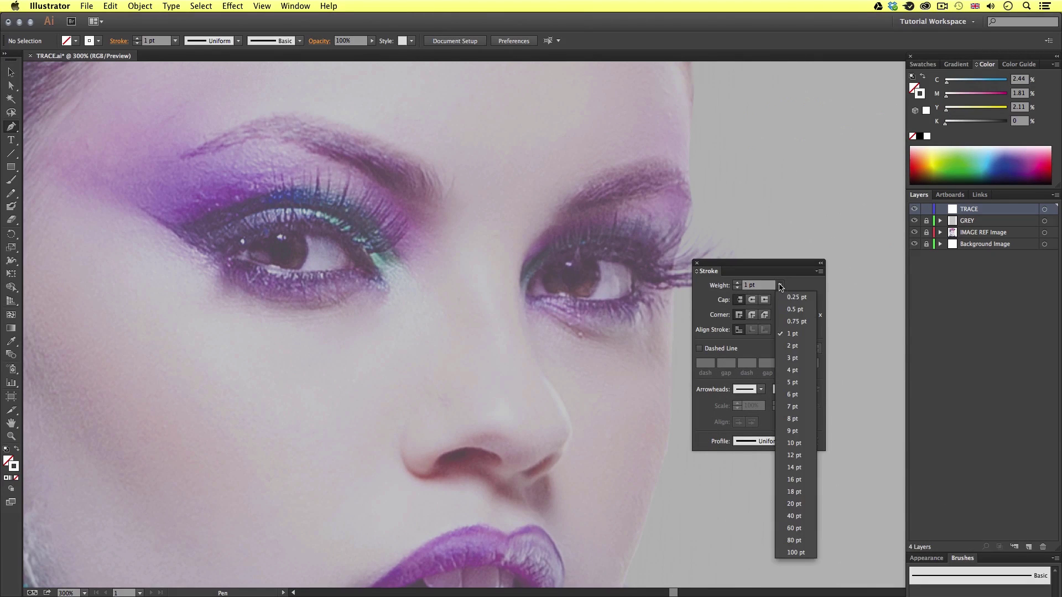
left_click(797, 310)
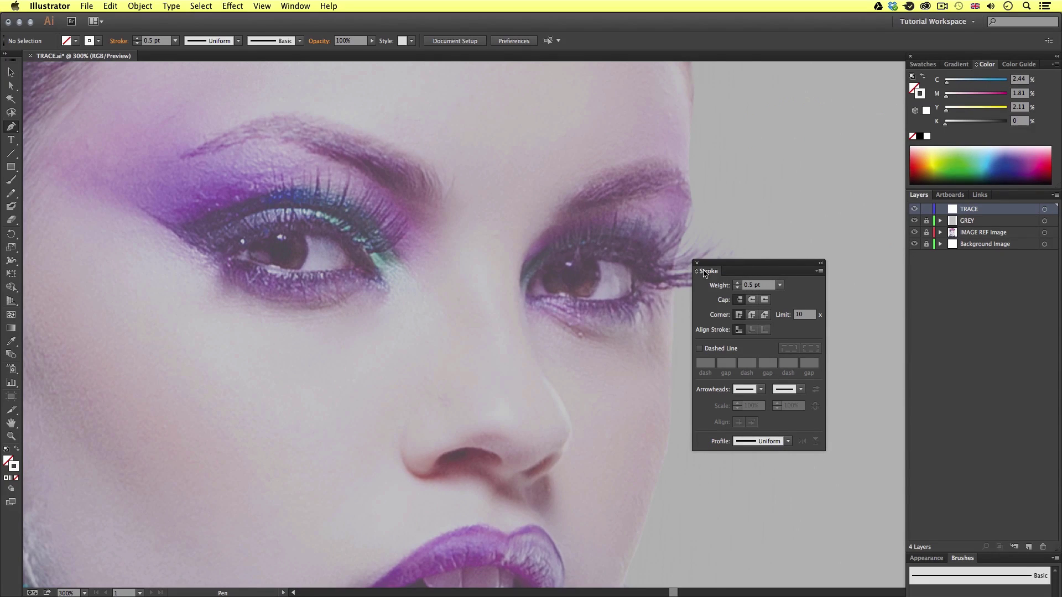
mouse_move(709, 272)
left_mouse_down()
mouse_move(855, 427)
mouse_move(933, 562)
left_mouse_up()
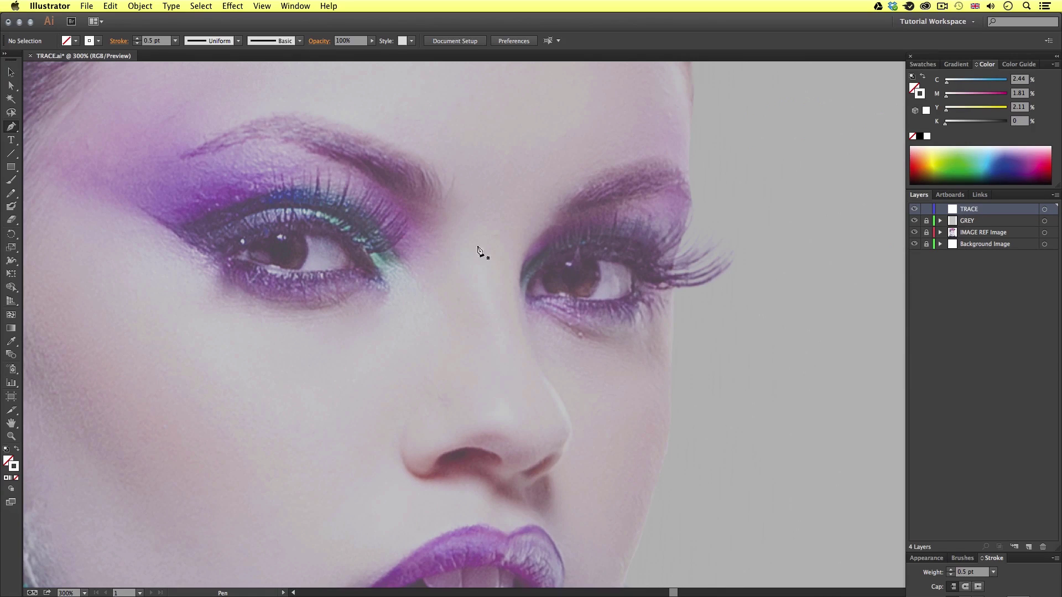
Draw a closed triangle with the Pen tool across the nose bridge between the eyes, and shift its upper corner slightly towards the eyebrow
key("z")
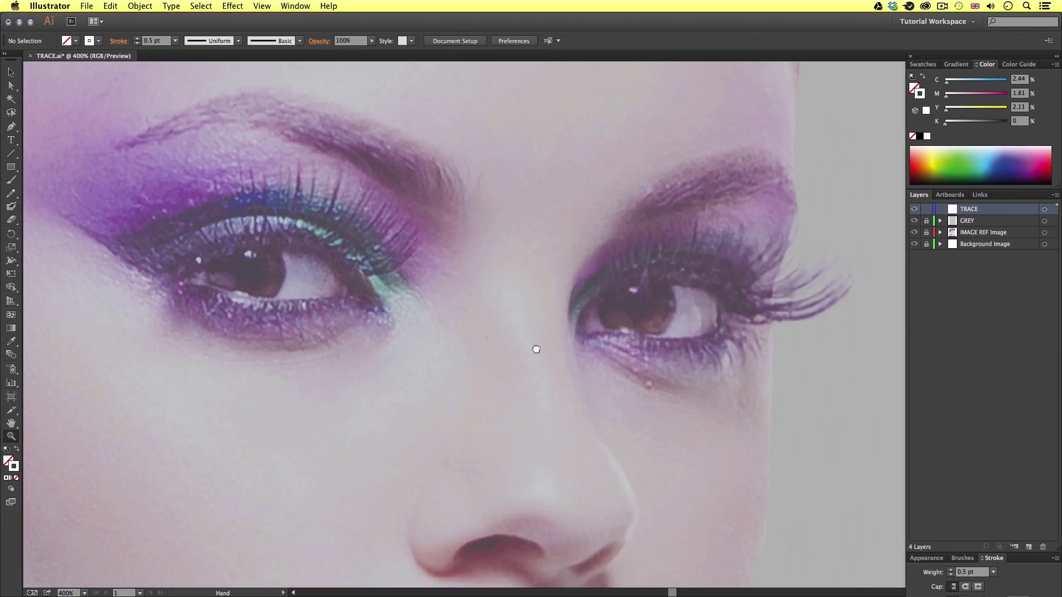
left_click(497, 291)
key("space")
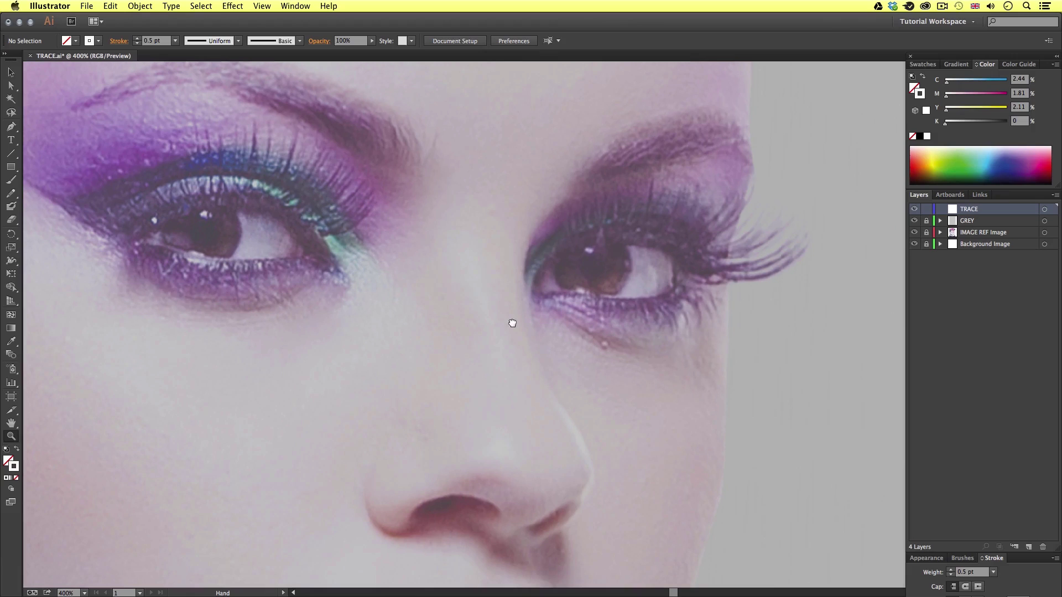
key("p")
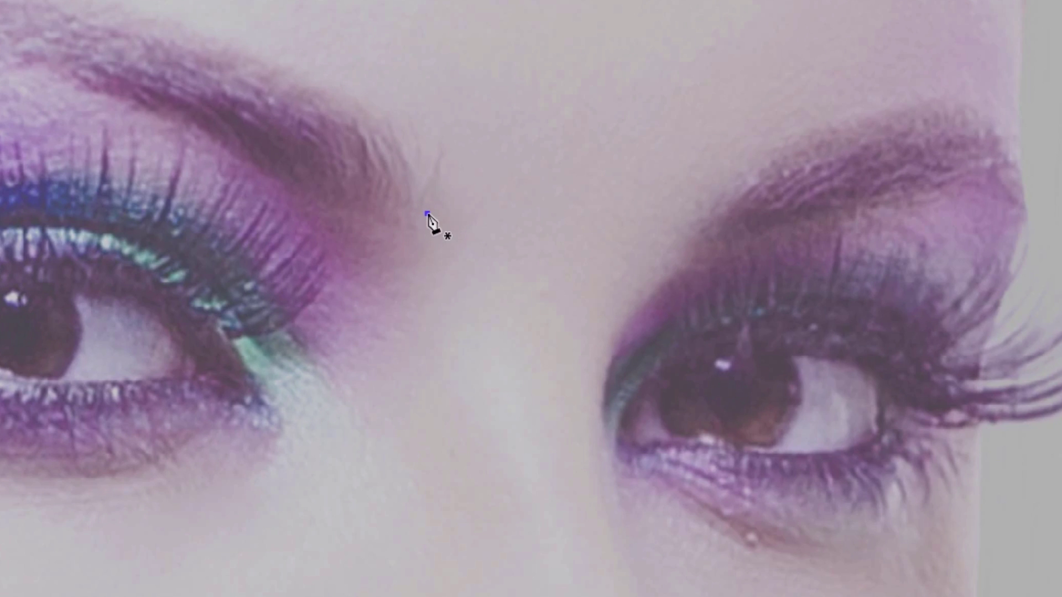
left_click(633, 324)
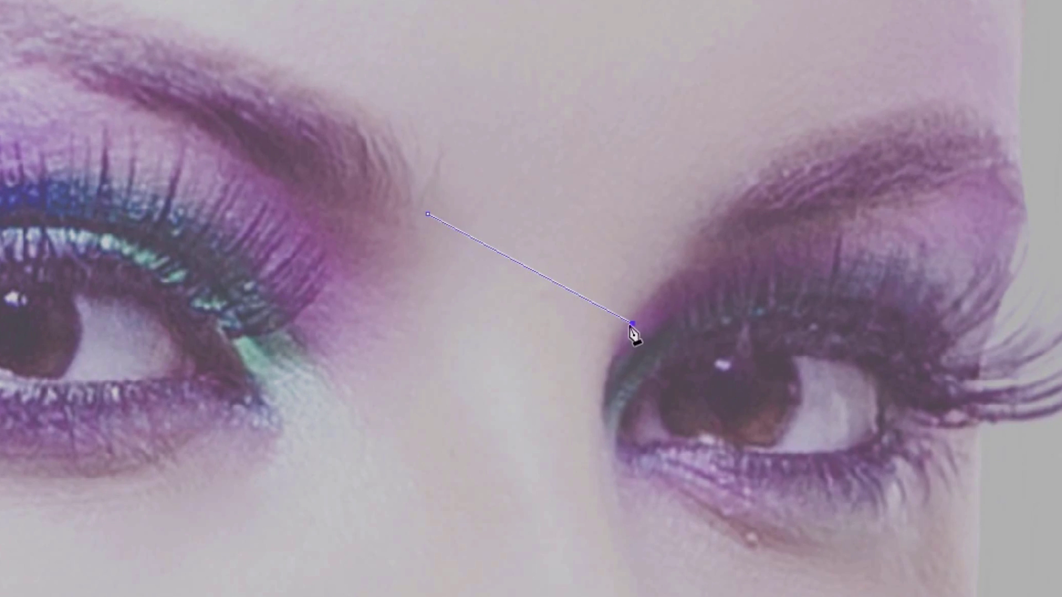
left_click(418, 376)
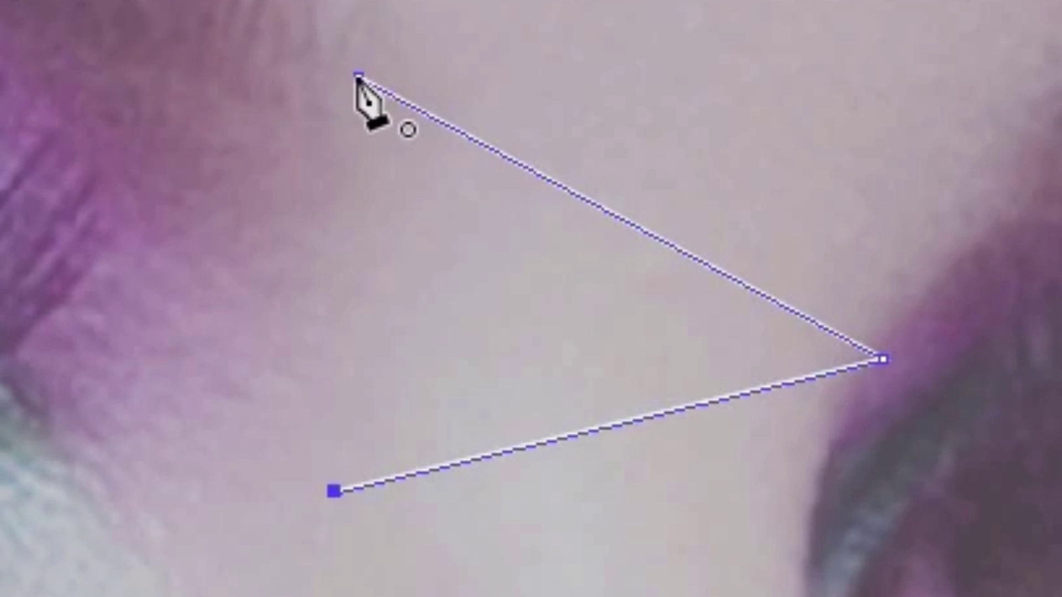
left_click(357, 76)
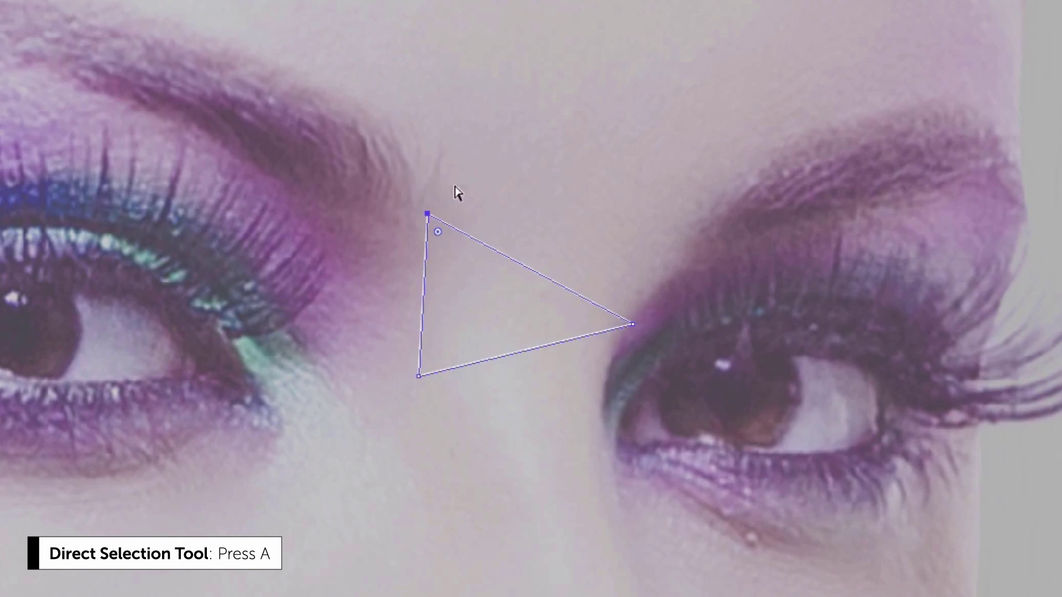
mouse_move(427, 214)
left_mouse_down()
mouse_move(498, 137)
mouse_move(550, 105)
mouse_move(501, 127)
mouse_move(415, 207)
left_mouse_up()
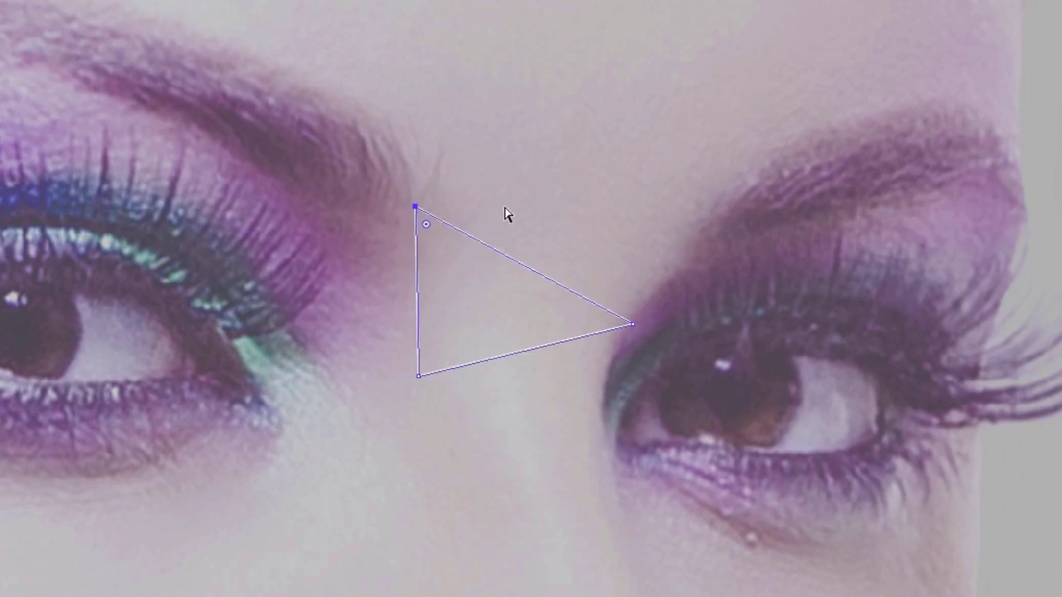
Deselect the first triangle and draw a second closed triangle below it, sharing its lower edge and reaching the inner corner of the eye
key("p")
key("v")
key("ctrl+shift+a")
key("p")
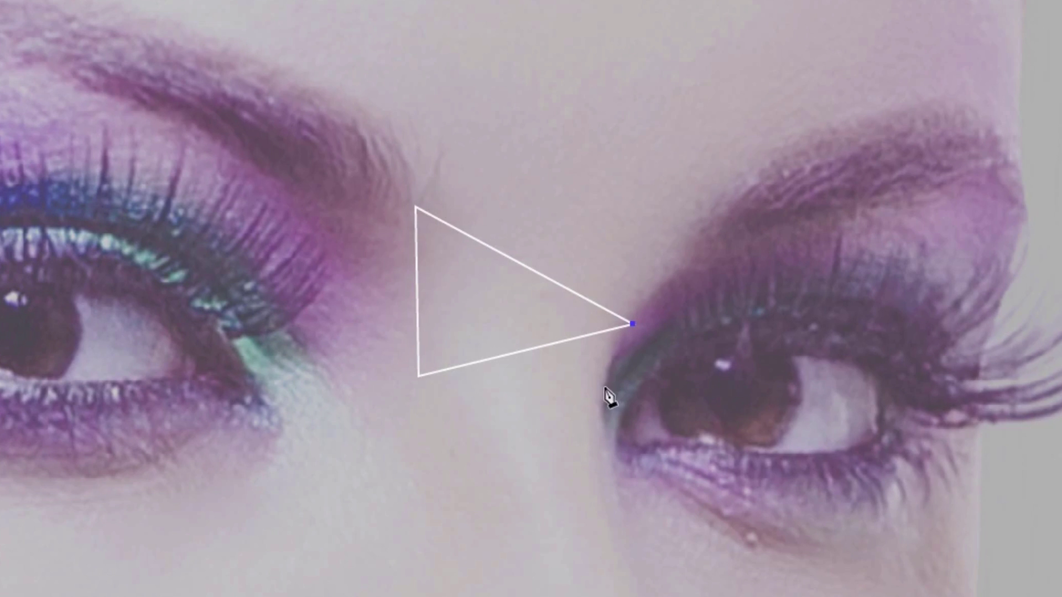
left_click(632, 324)
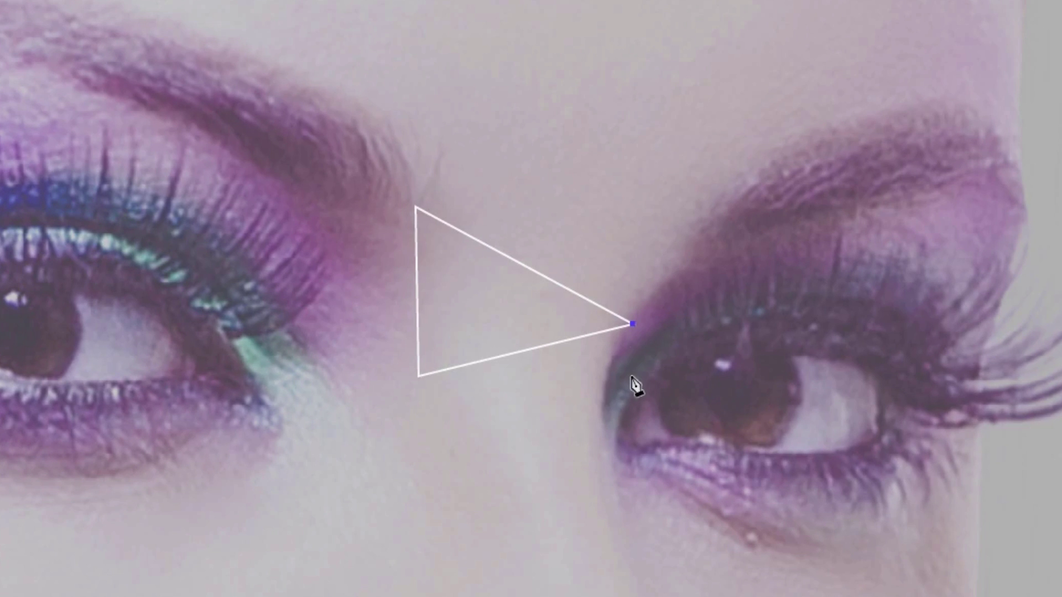
left_click(602, 437)
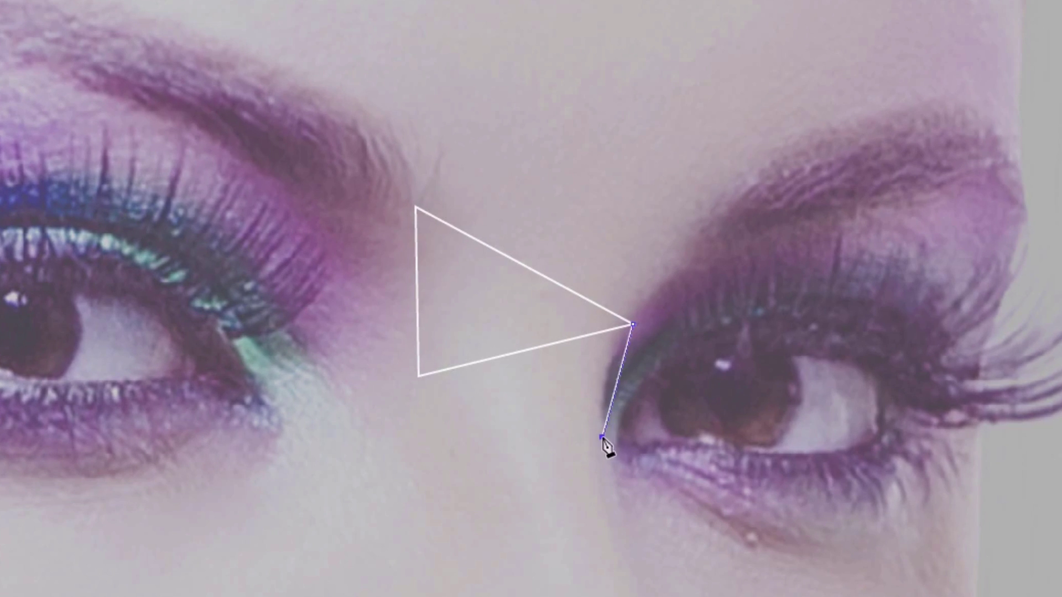
left_click(418, 376)
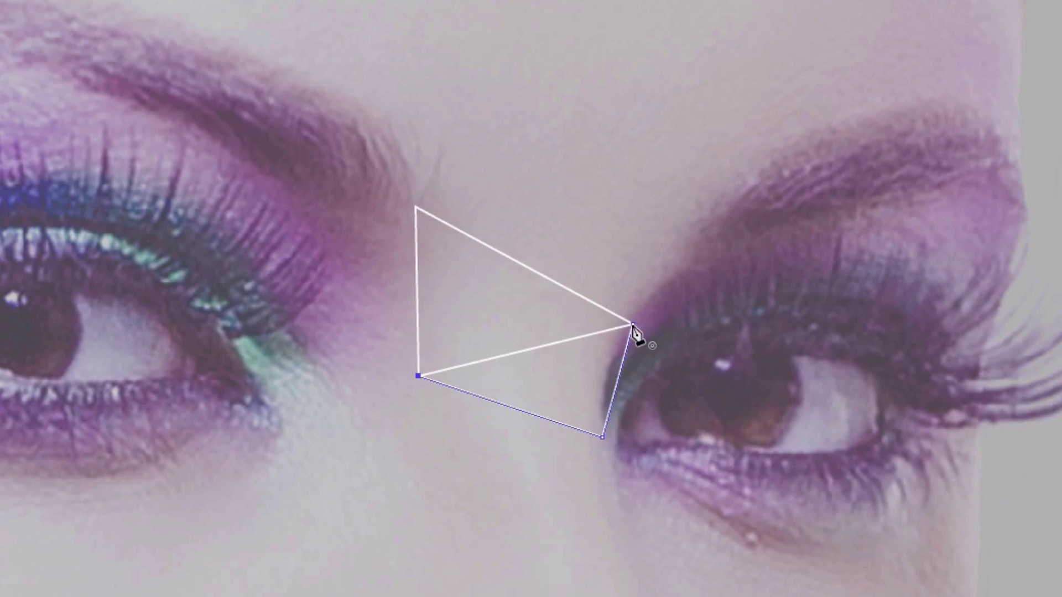
left_click(633, 324)
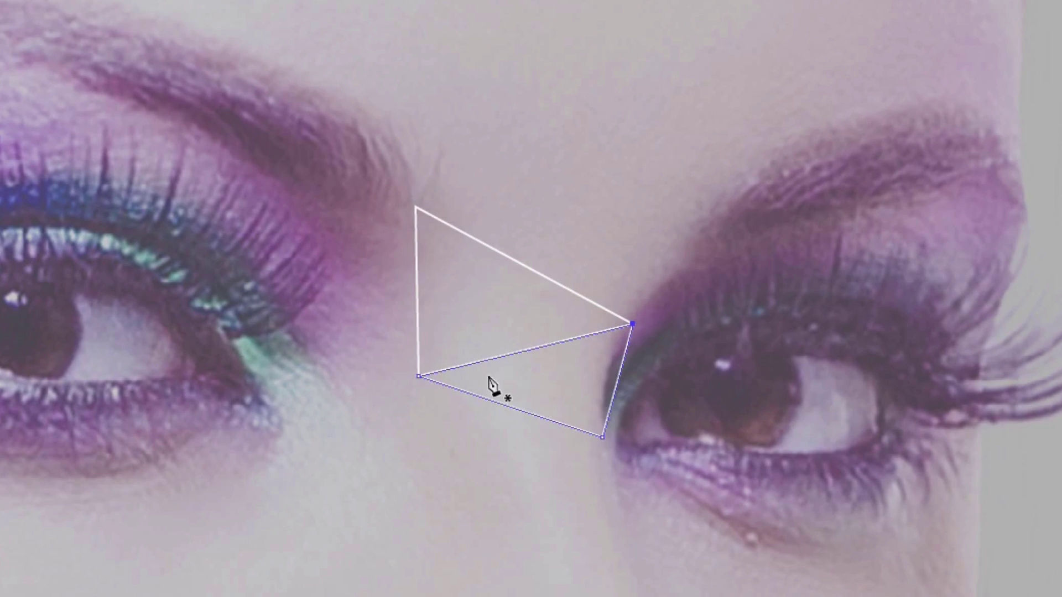
Deselect the second triangle, draw a third closed triangle sharing its lower edge and reaching down onto the nose, and deselect it
key("z")
left_click(575, 363)
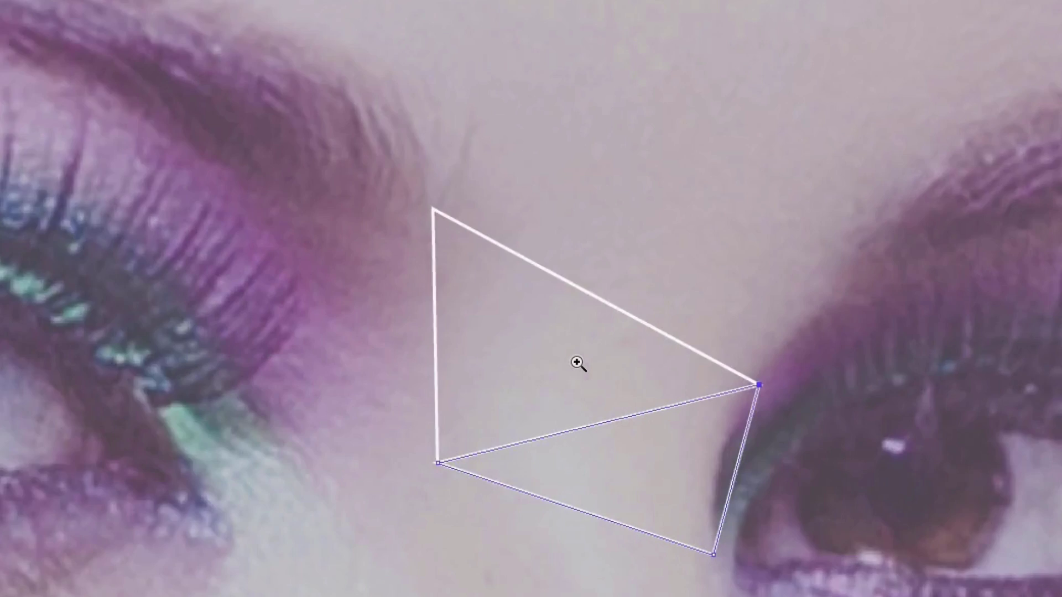
left_click(676, 443)
key("p")
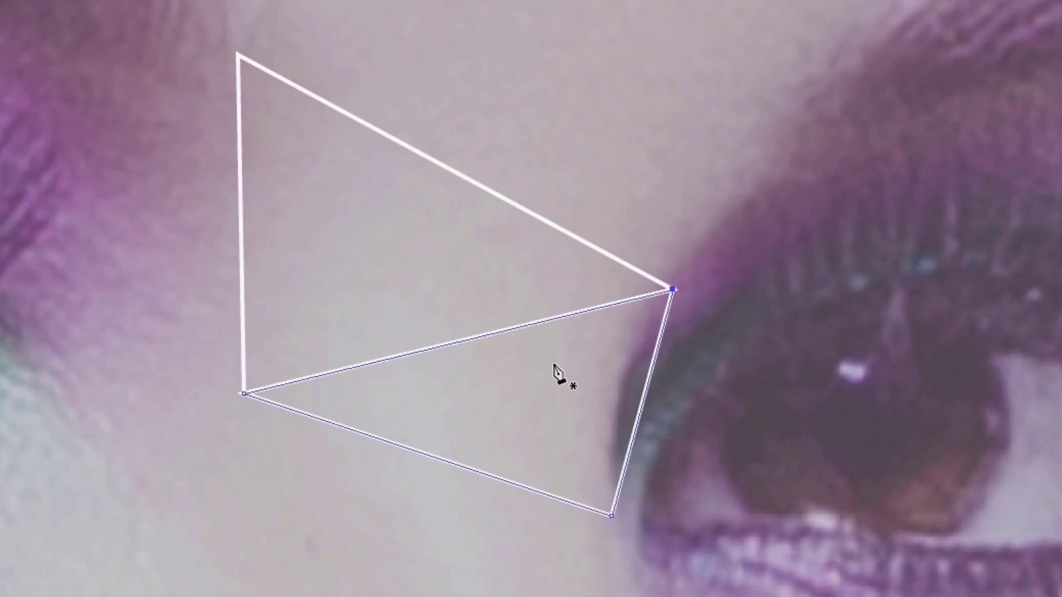
key("a")
key("ctrl+shift+a")
key("p")
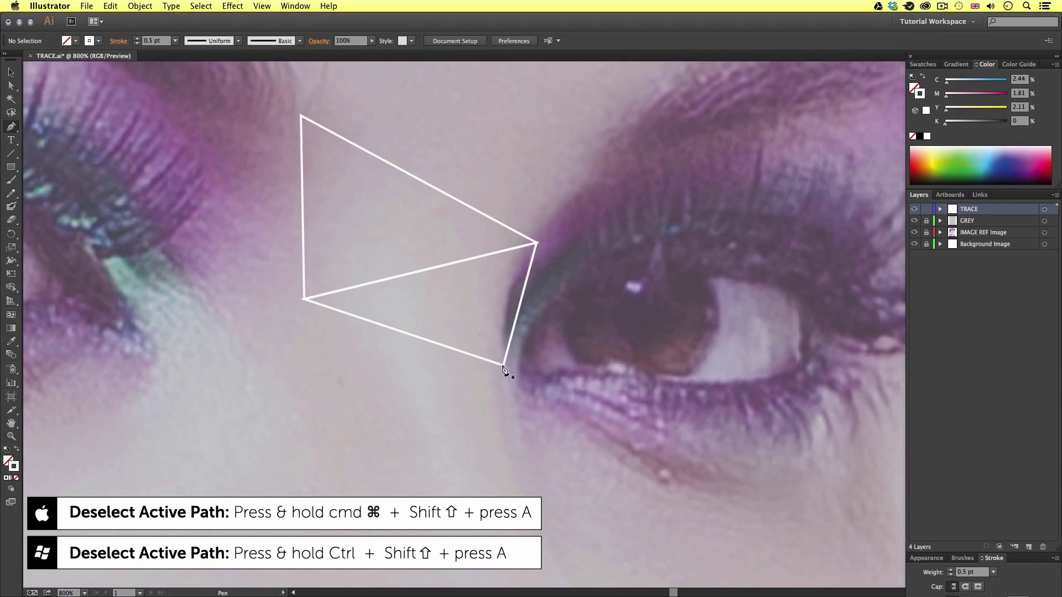
left_click(503, 366)
left_click(398, 472)
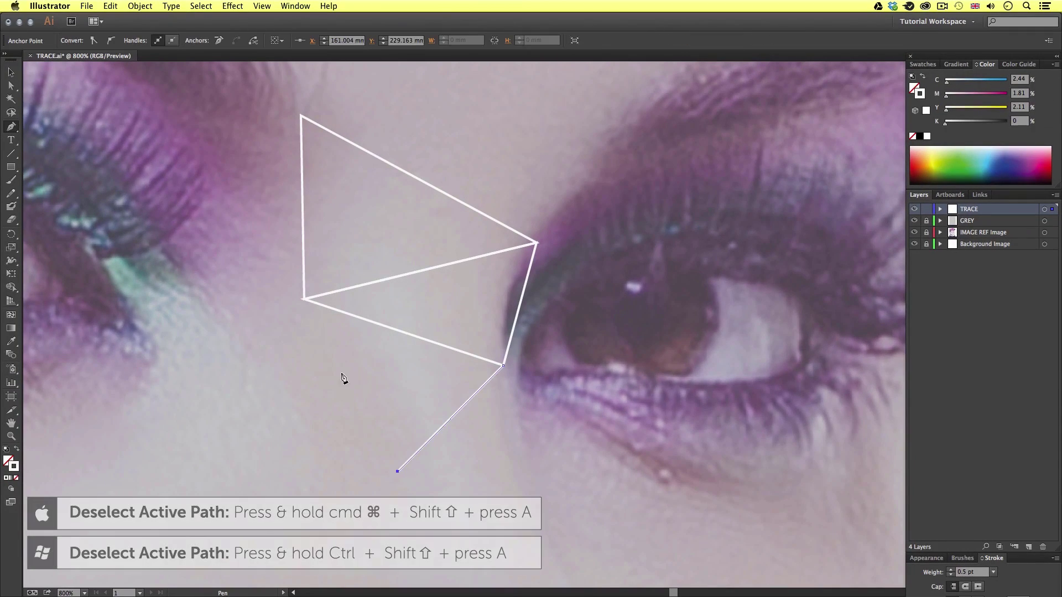
left_click(303, 299)
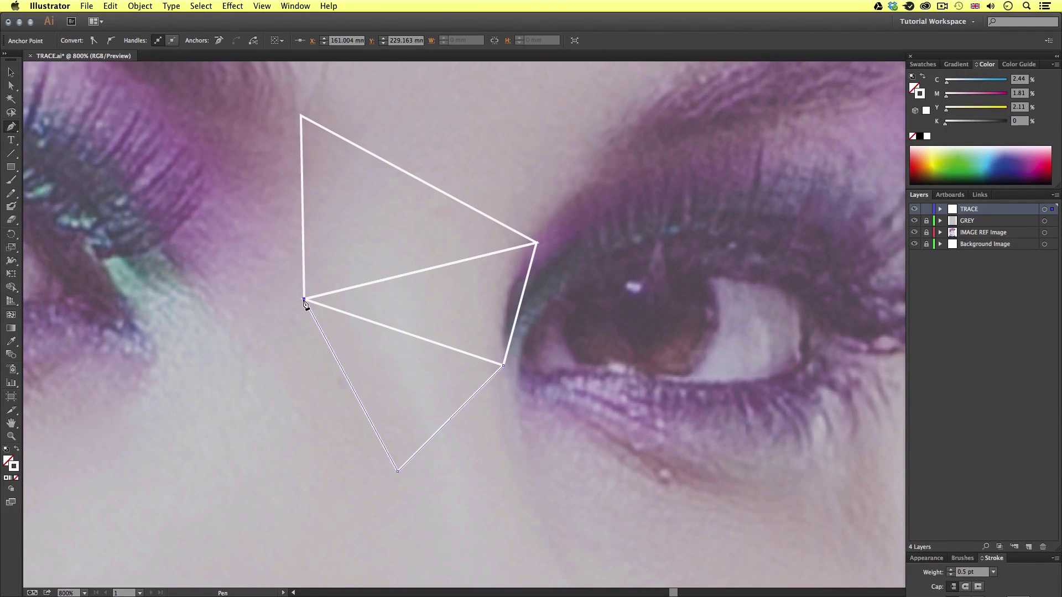
left_click(503, 367)
key("z")
left_click(491, 351, "alt")
left_click_drag(529, 376, 496, 284)
key("p")
left_click(503, 270, "super")
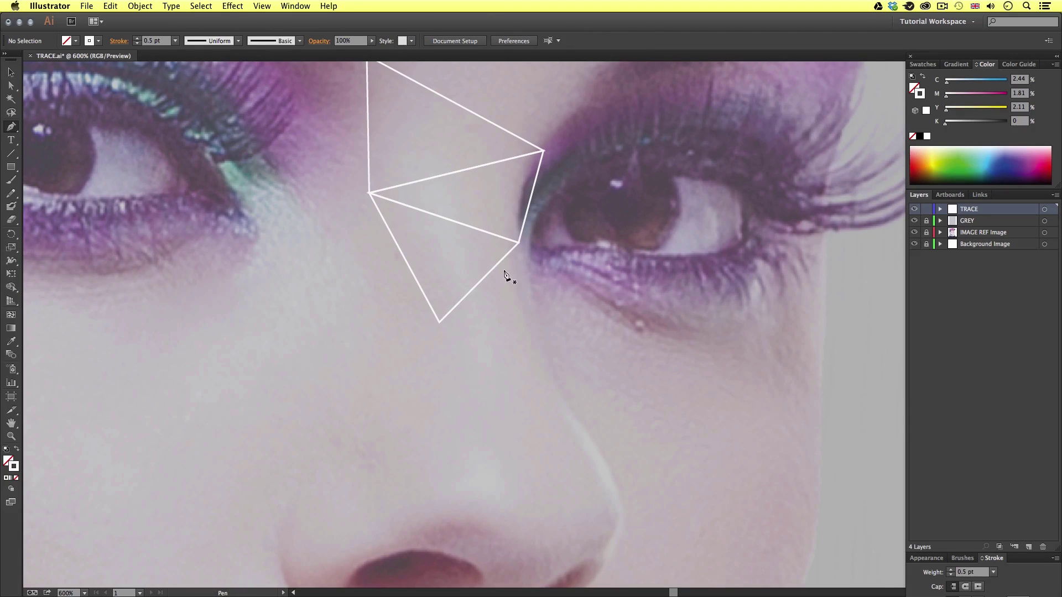
Examine the nose and eye areas around the first three triangles to plan where further triangles should follow the facial contours
left_click_drag(511, 234, 452, 326)
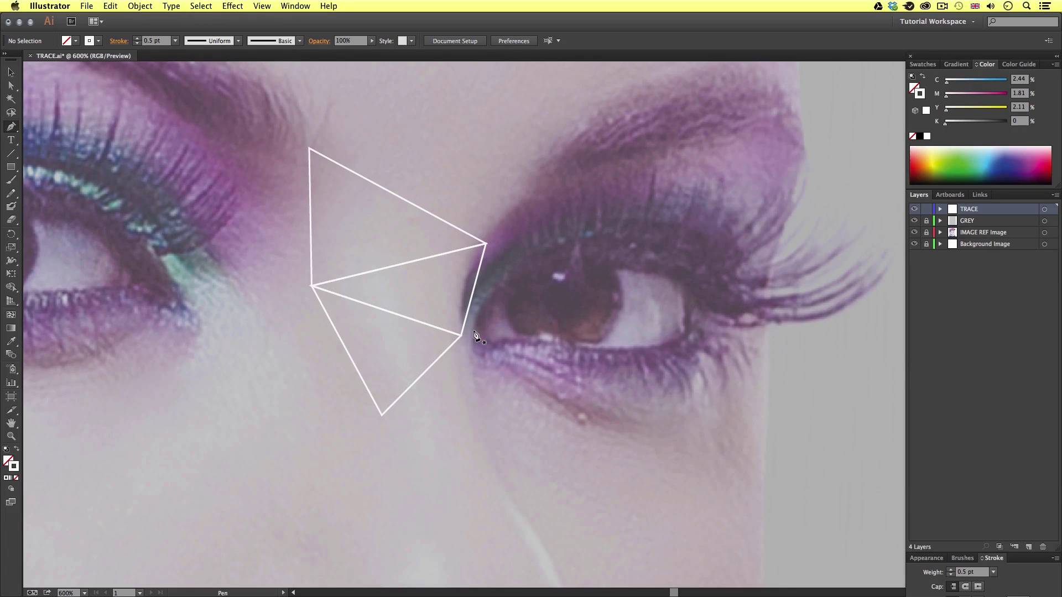
left_click_drag(464, 406, 463, 308)
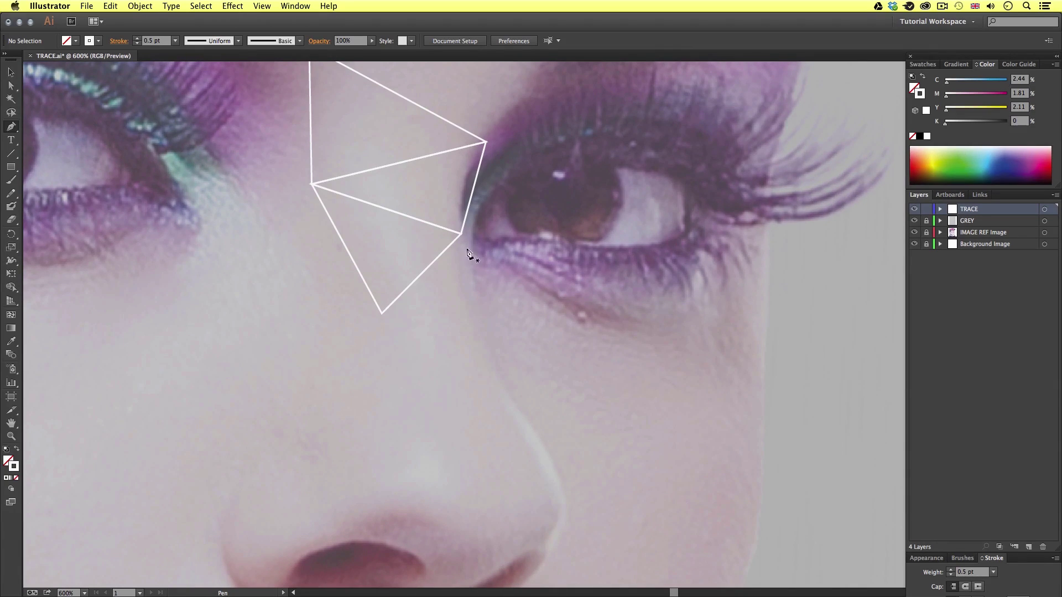
left_click_drag(467, 278, 486, 350)
left_click_drag(540, 439, 510, 313)
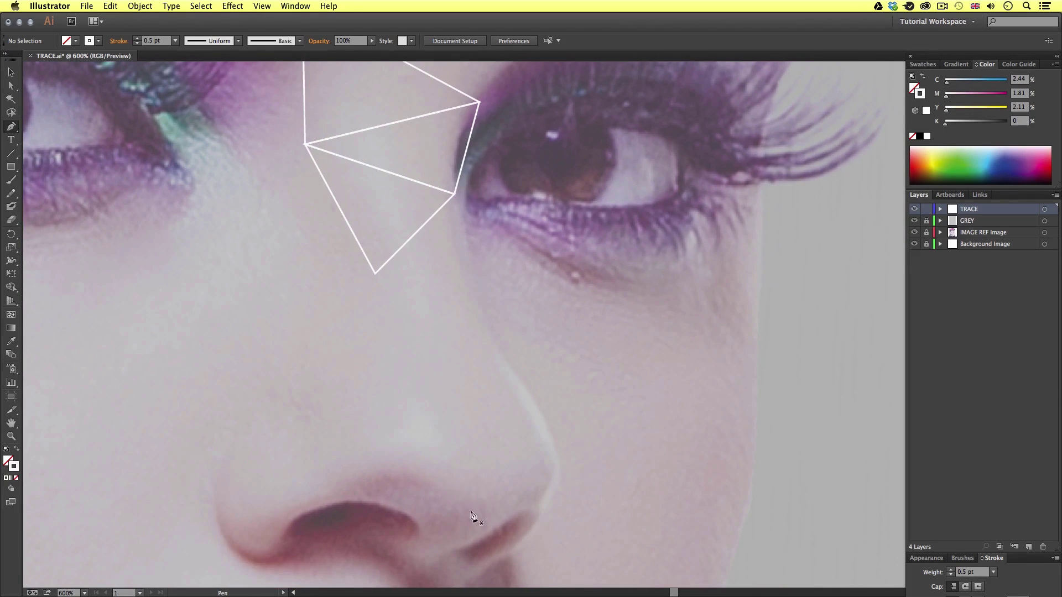
left_click_drag(457, 277, 553, 396)
key("z")
left_click(527, 346, "alt")
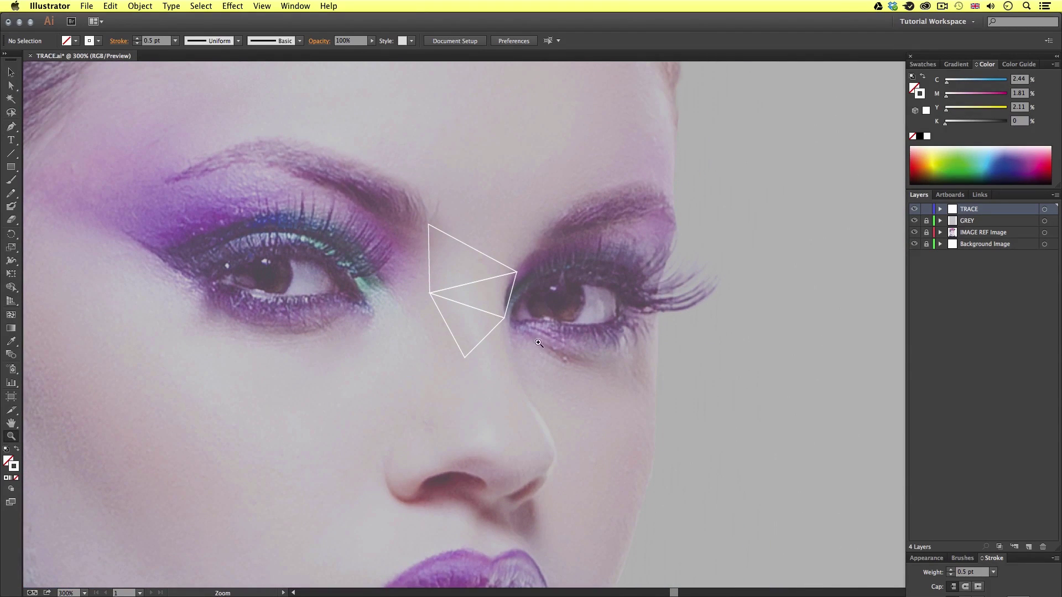
left_click(525, 318)
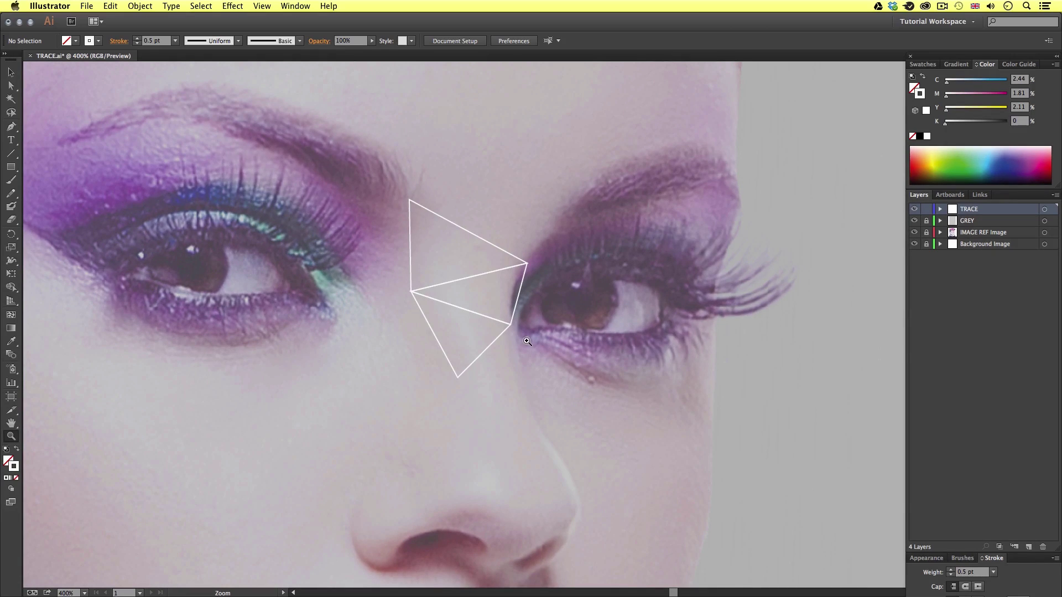
left_click_drag(527, 342, 488, 290)
key("p")
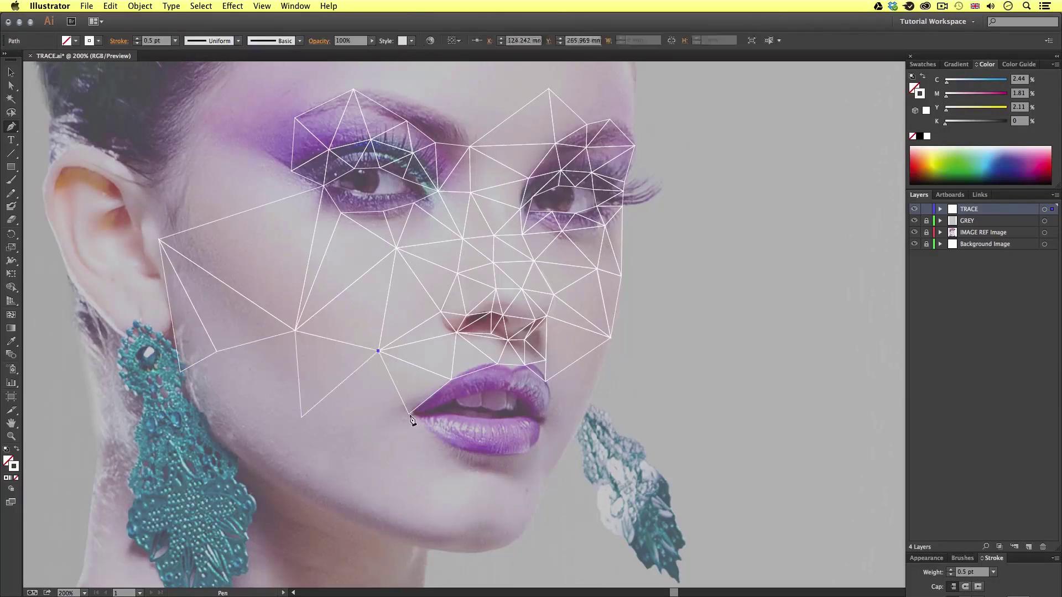
Draw connected triangles across the lower cheek, from the jaw edge beside the earring to the near corner of the mouth
left_click(293, 334)
left_click(213, 437)
left_click(243, 407)
left_click(258, 471)
left_click(316, 506)
left_click(353, 470)
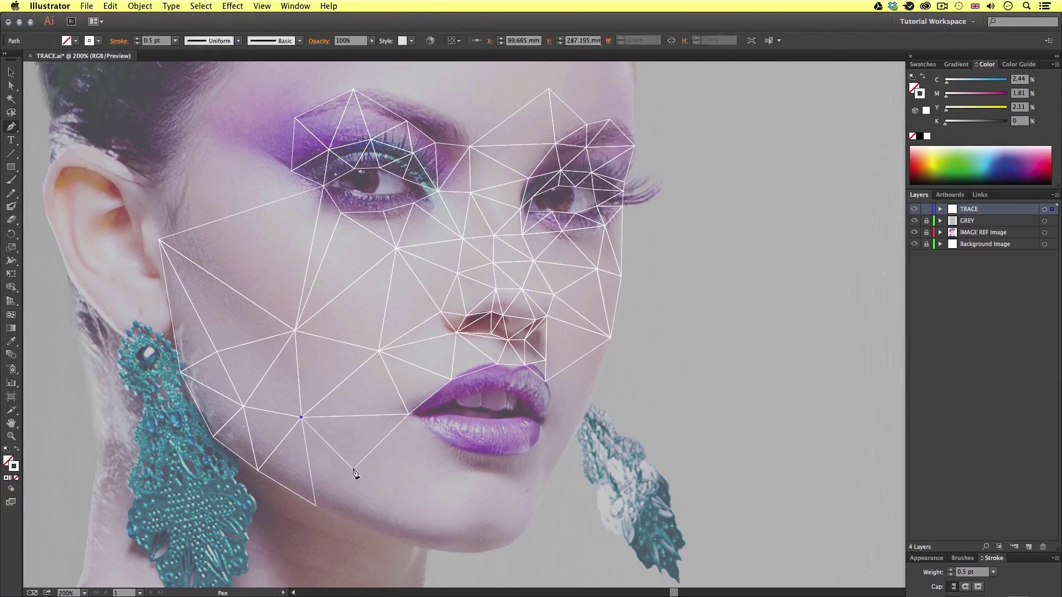
Extend the triangle mesh from the jawline and mouth corner onto the chin, just below the lower lip
left_click(379, 534)
left_click(448, 468)
left_click(409, 414)
left_click(448, 468)
left_click(494, 454)
left_click(481, 526)
left_click(515, 476)
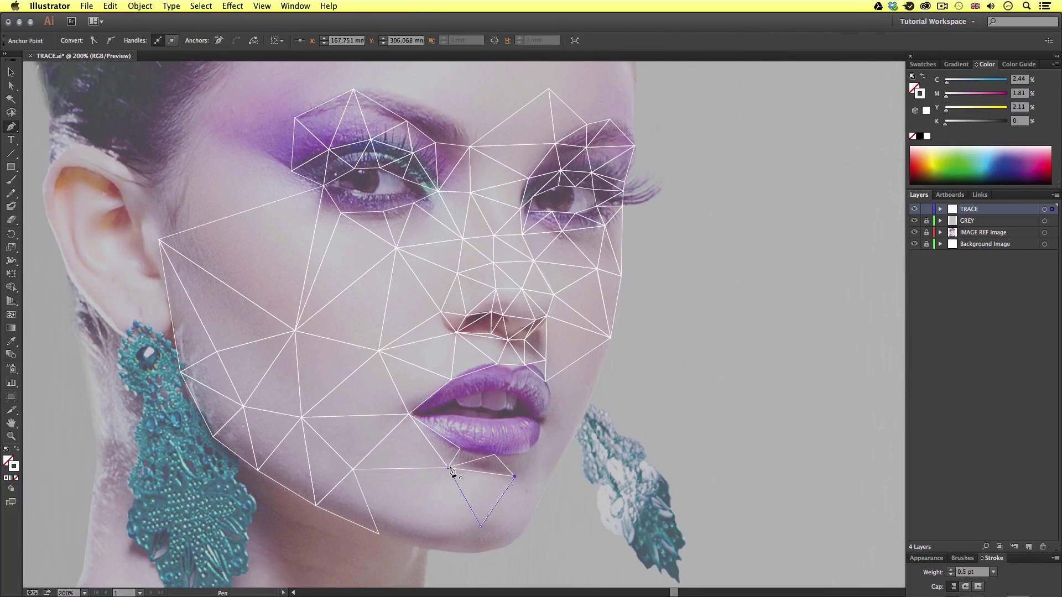
Fill the lower chin with connected triangles that follow the bottom contour of the jaw
left_click_drag(515, 477, 517, 400)
left_click(355, 393)
left_click(381, 458)
left_click(483, 450)
left_click(381, 459)
left_click(449, 474)
left_click(463, 431)
left_click(439, 466)
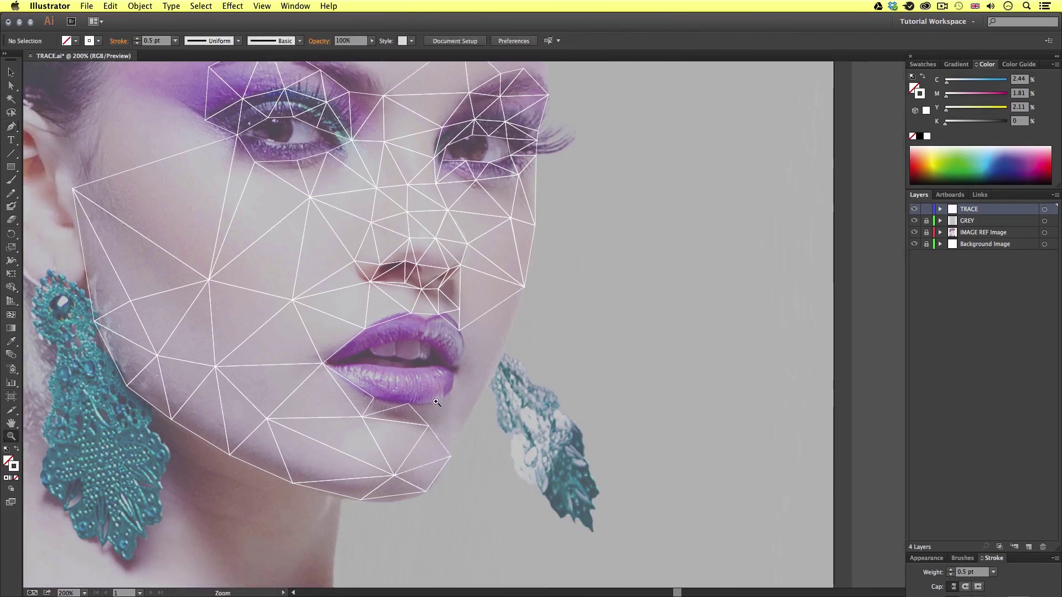
Fill the area between the lower lip, the far corner of the mouth and the jaw edge with connected triangles
key("super+plus")
left_click(494, 426)
left_click(463, 493)
left_click(431, 446)
key("super+shift+a")
left_click(451, 409)
left_click(495, 425)
left_click_drag(495, 425, 428, 465)
left_click(400, 416)
left_click(461, 408)
left_click(410, 388)
left_click(394, 400)
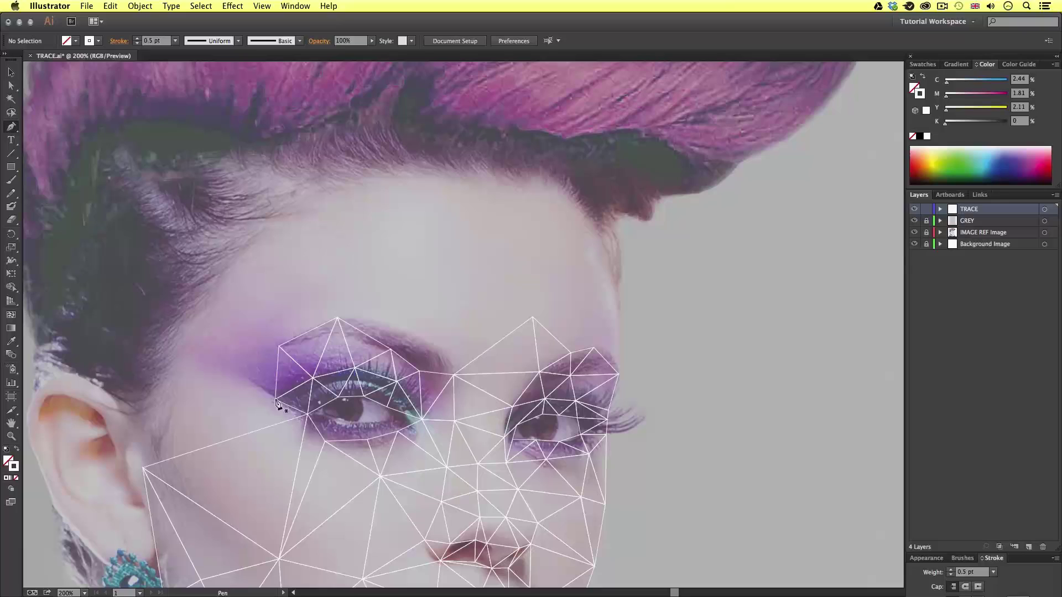
Trace the far side of the forehead with connected triangles from the eyebrow up to the hairline
left_click_drag(434, 376, 431, 330)
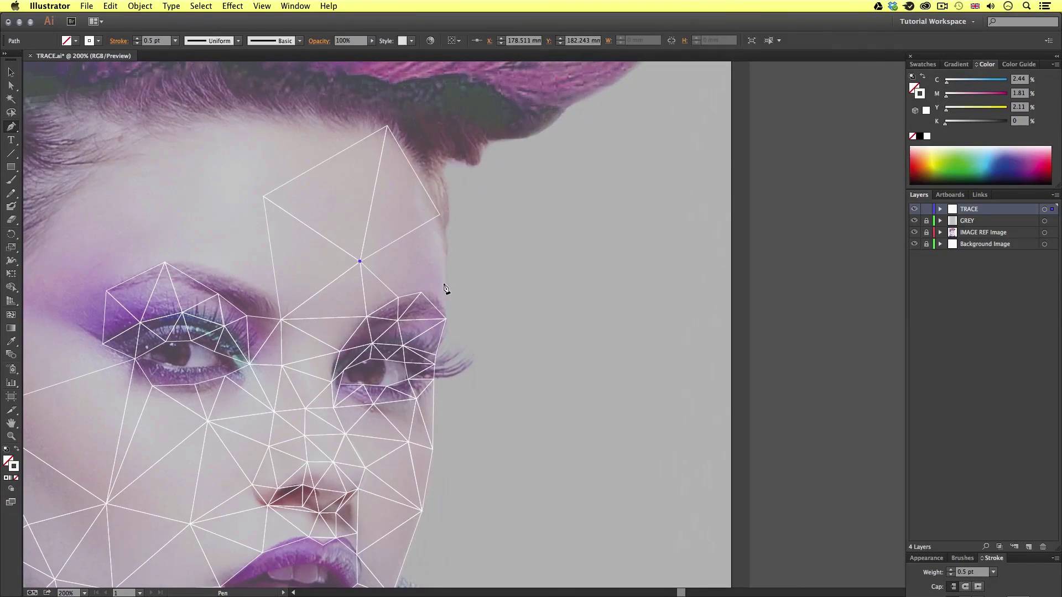
key("super+plus")
left_click(361, 279)
left_click(417, 332)
left_click(452, 325)
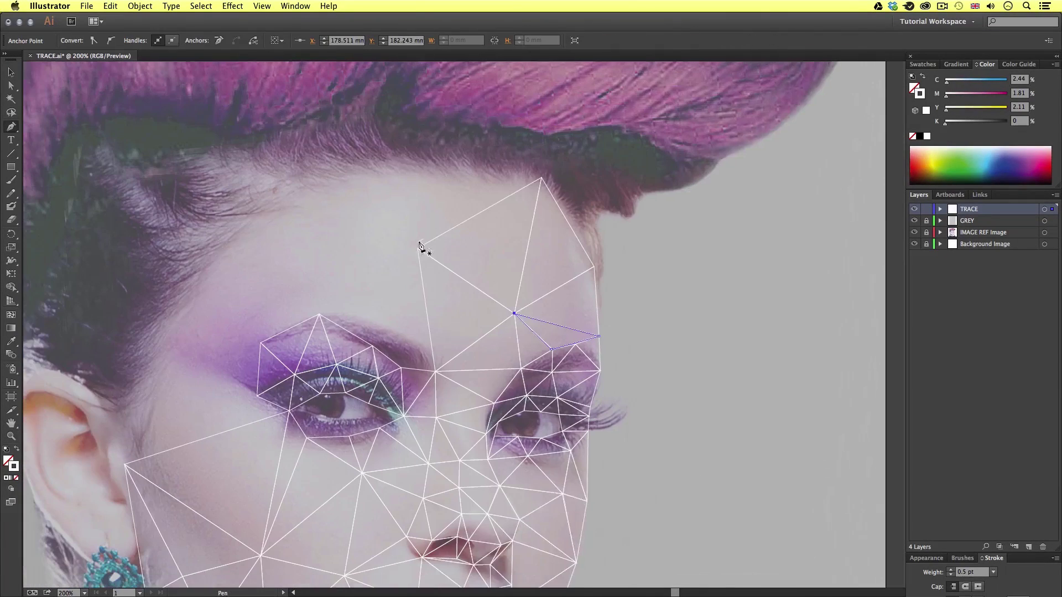
left_click(398, 171)
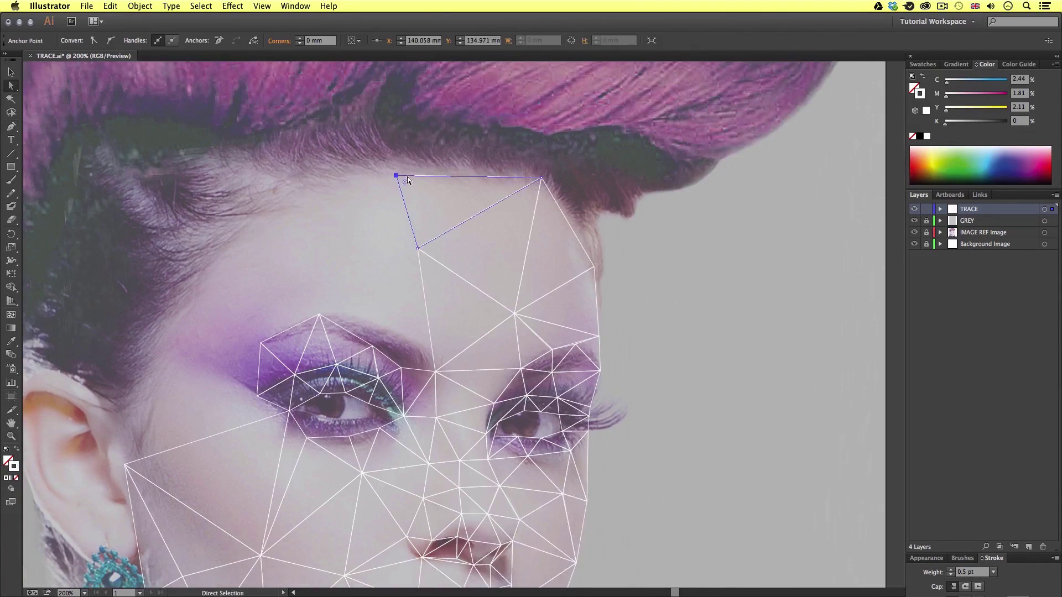
Continue the triangles across the rest of the forehead, above the near eyebrow and along the hairline
scroll(421, 249, "down", 2)
left_click(320, 270)
left_click(326, 190)
left_click(418, 204)
left_click(319, 269)
left_click(327, 190)
left_click(395, 128)
left_click(326, 190)
left_click(285, 138)
left_click(395, 127)
left_click(327, 190)
Draw connected triangles over the temple, linking the hairline with the outer eye makeup and the face edge beside the ear
left_click(215, 190)
left_click(286, 137)
left_click(214, 190)
left_click(261, 299)
left_click_drag(224, 314, 287, 291)
left_click(212, 275)
left_click(323, 277)
left_click(244, 301)
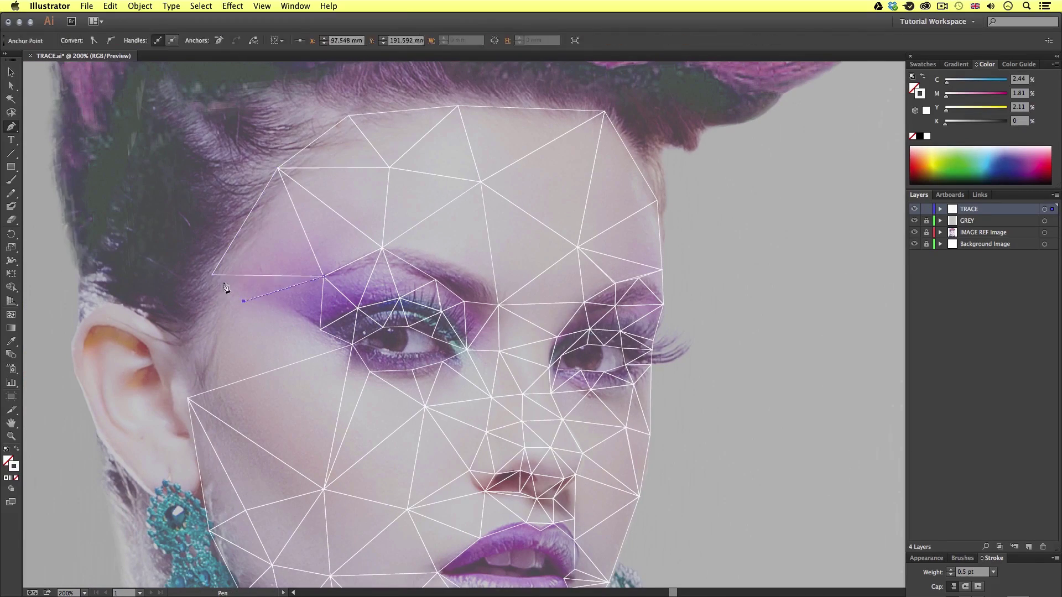
left_click(188, 398)
left_click(244, 301)
Fill the remaining gaps around the near eye, eyebrow and temple with triangles that join the existing mesh
left_click(454, 330)
left_click(454, 329)
scroll(388, 332, "down", 2)
left_click(320, 319)
left_click(311, 363)
left_click(351, 328)
left_click(397, 361)
left_click(462, 320)
left_click(506, 321)
left_click(436, 294)
left_click(462, 320)
left_click_drag(505, 321, 440, 427)
left_click(270, 223)
left_click(501, 284)
Leave the Pen tool, view the whole traced face with nothing selected, and save the document
key("v")
key("super+minus")
key("super+minus")
key("super+minus")
left_click(670, 396)
key("super+s")
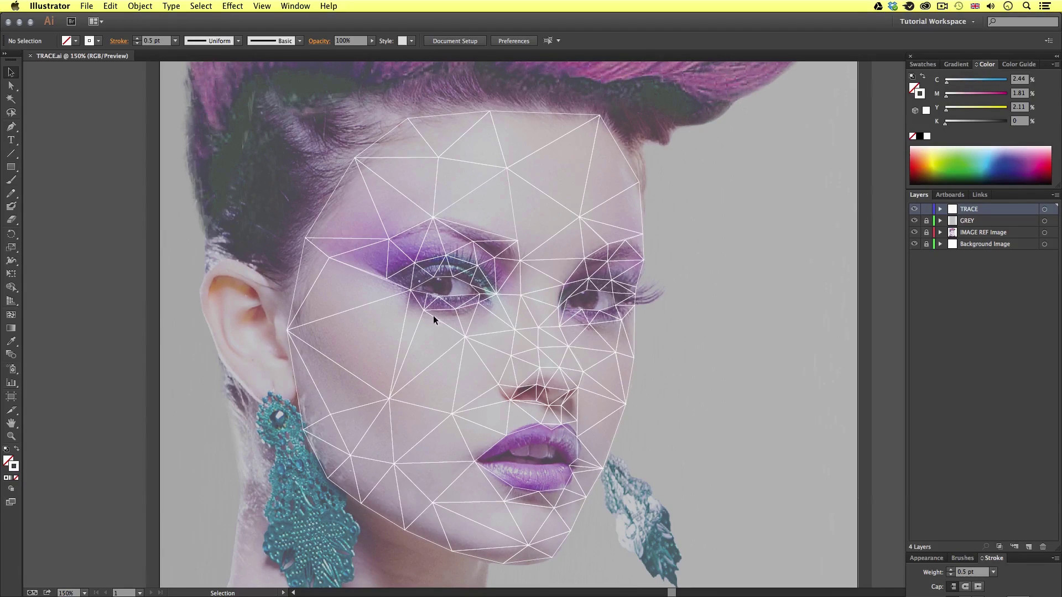
Examine the traced face as a whole and close up around the eyes, nose and mouth
key("z")
left_click(553, 374)
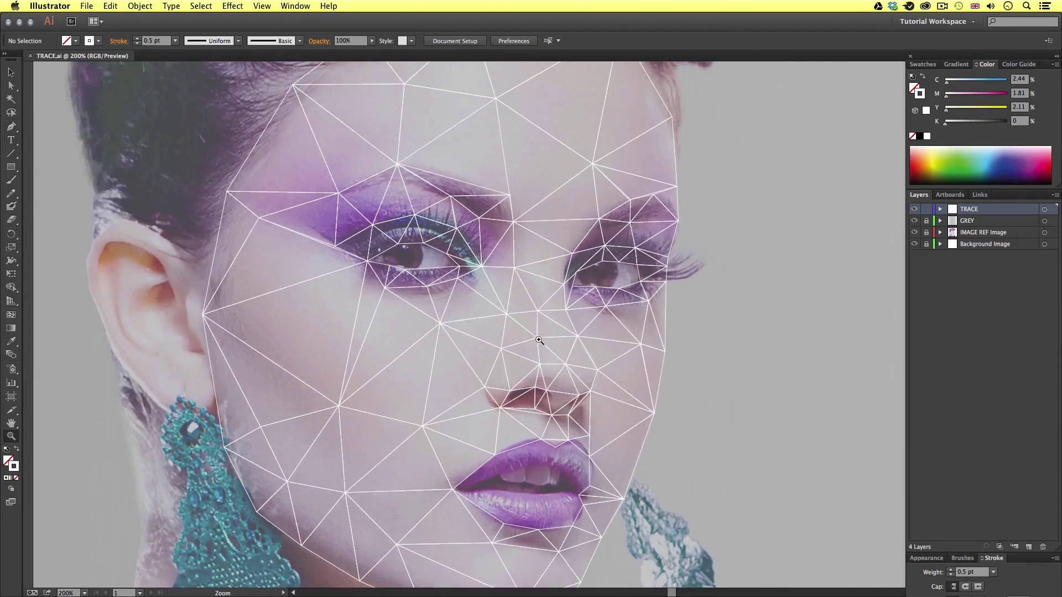
left_click(576, 349, "alt")
left_click_drag(535, 299, 543, 334)
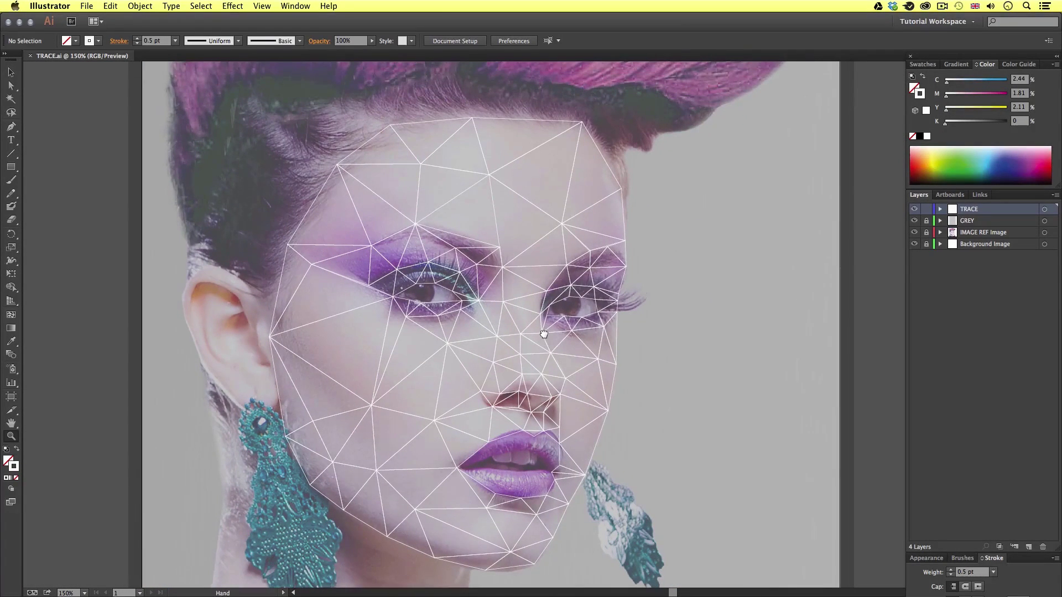
key("v")
key("z")
left_click(440, 270)
left_click(603, 360)
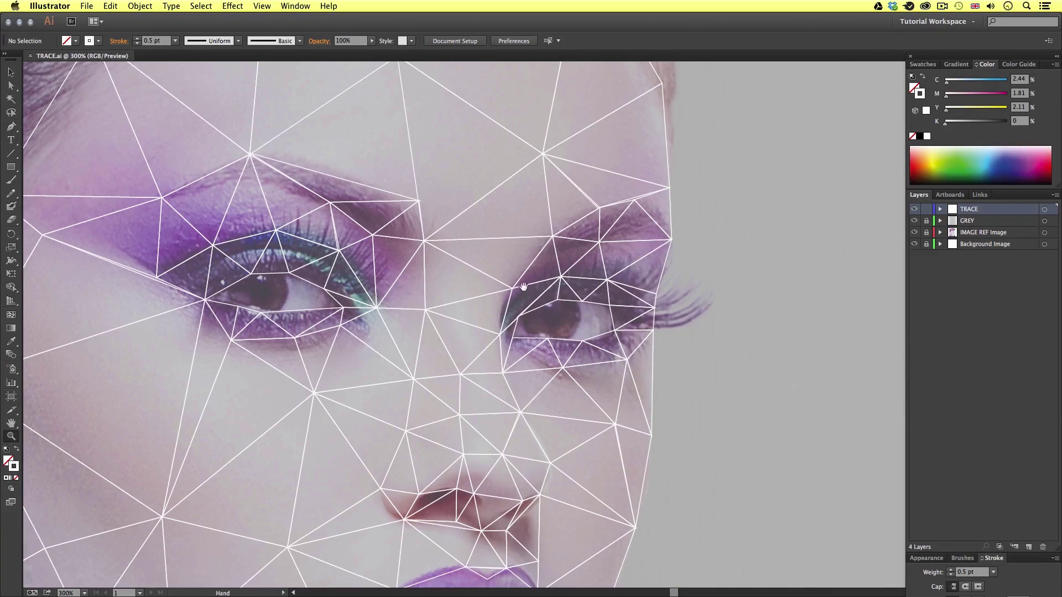
left_click_drag(524, 285, 579, 294)
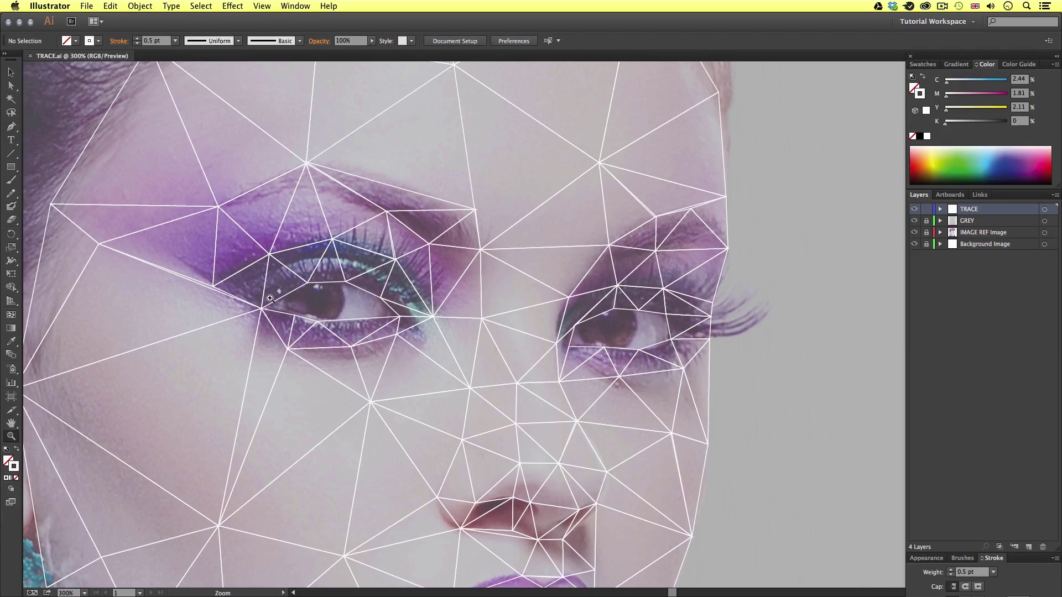
left_click_drag(392, 383, 297, 202)
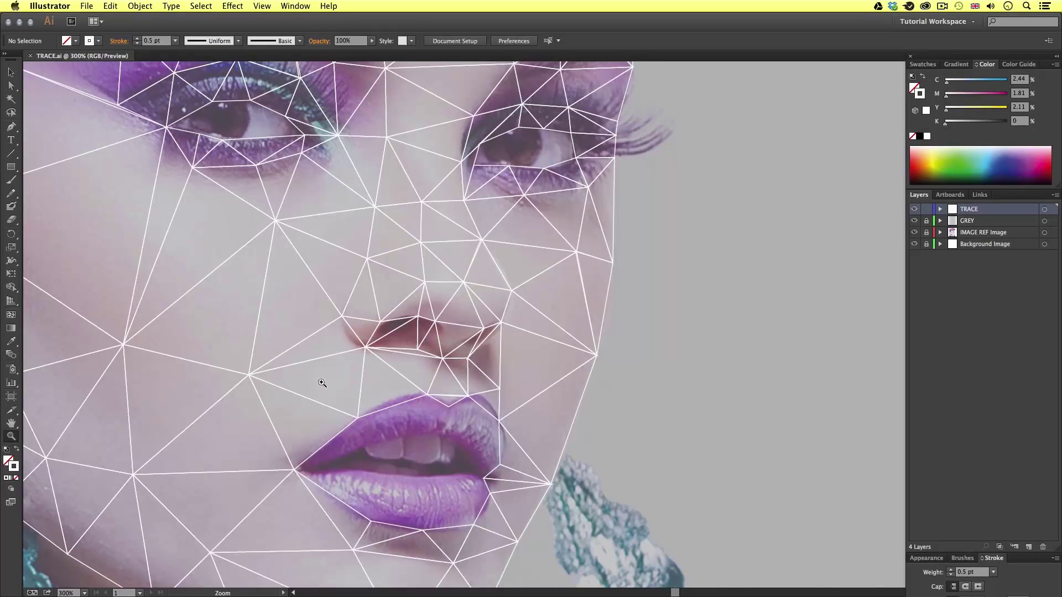
left_click_drag(542, 423, 543, 353)
Examine the triangle mesh across the forehead, hairline and eyebrows
left_click_drag(427, 152, 534, 412)
left_click_drag(531, 250, 531, 401)
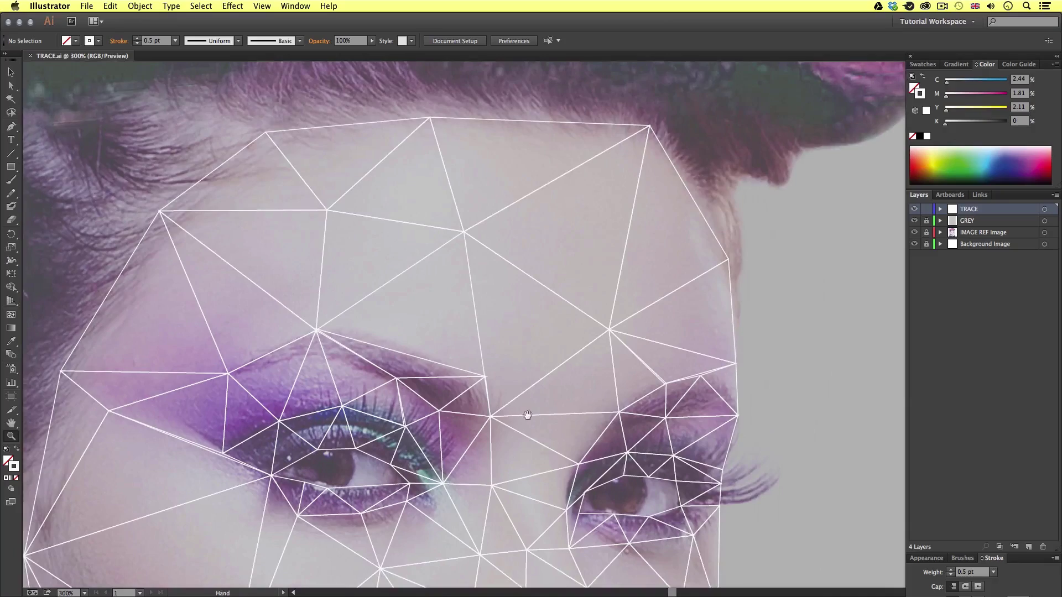
left_click_drag(502, 459, 506, 223)
left_click_drag(480, 356, 642, 209)
left_click_drag(577, 209, 581, 375)
left_click_drag(631, 286, 543, 409)
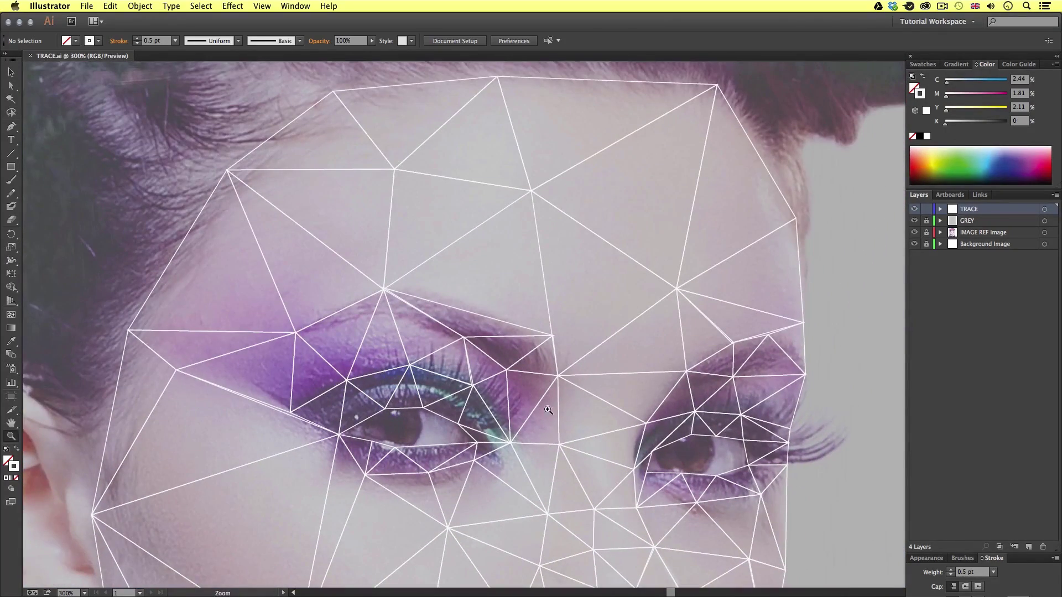
left_click(568, 419, "alt")
left_click(566, 415, "alt")
left_click_drag(562, 365, 579, 383)
key("v")
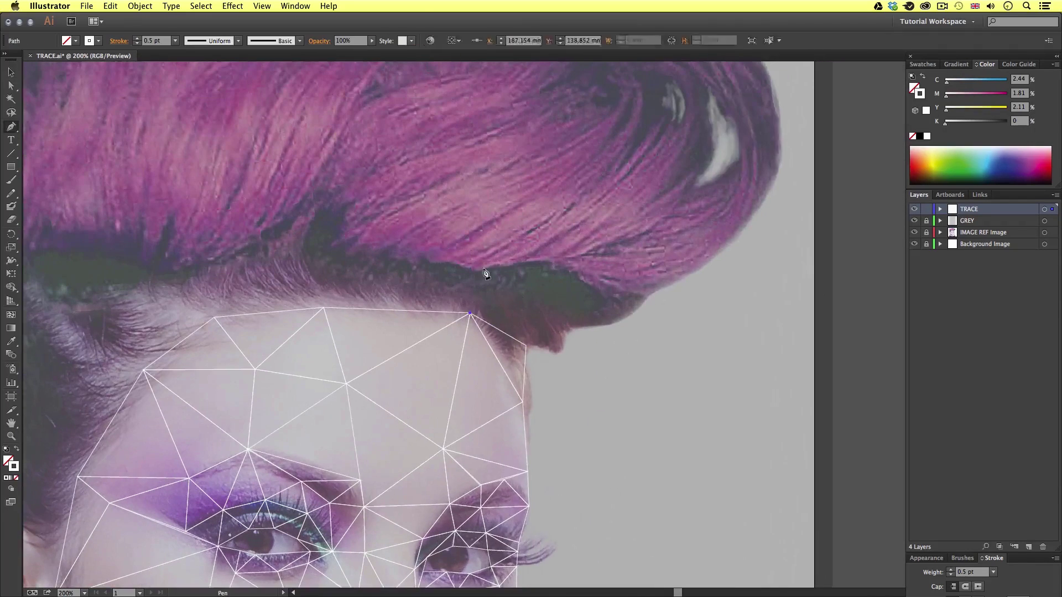
Draw connected triangles over the dark band between the forehead hairline and the underside of the quiff
left_click(405, 268)
left_click(467, 251)
left_click(348, 338)
left_click(346, 283, "super")
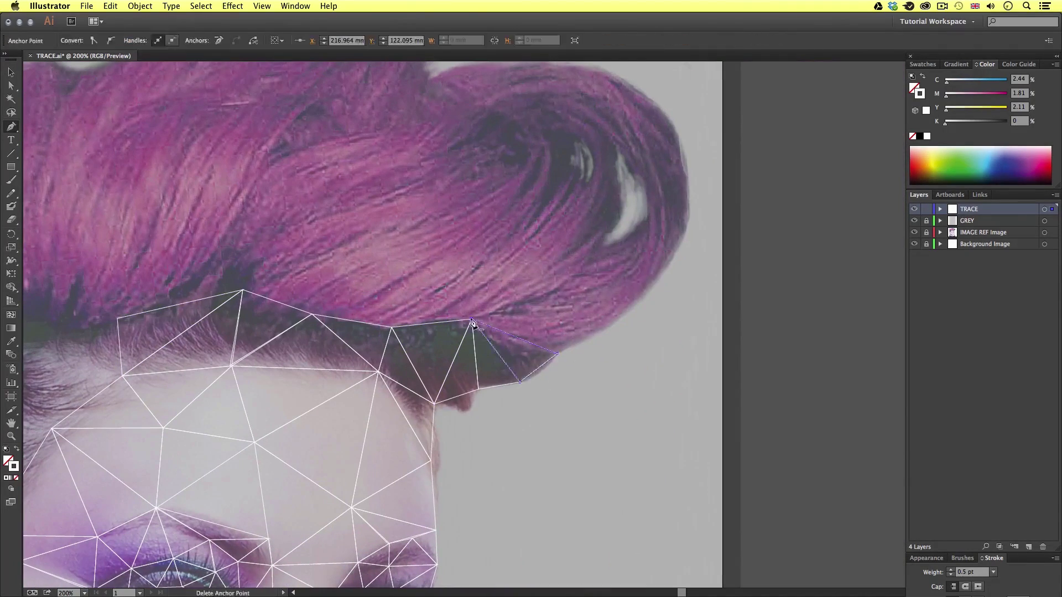
Continue the triangle mesh around the curled tip of the quiff and along its inner strands
scroll(356, 323, "up", 2)
scroll(356, 323, "left", 2)
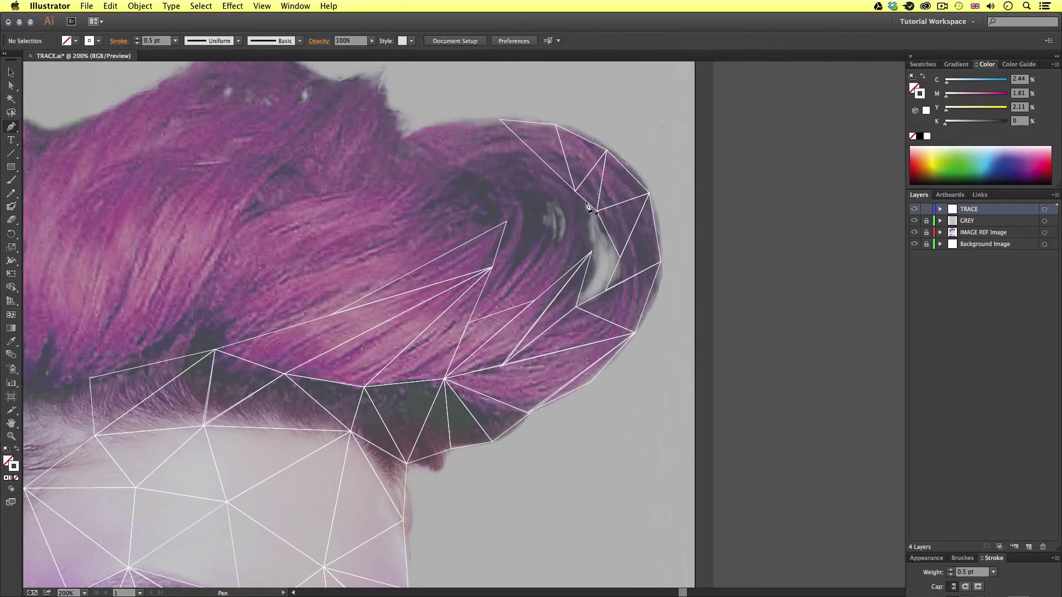
left_click(563, 225)
scroll(443, 249, "left", 5)
left_click(348, 308)
left_click(479, 274)
left_click(659, 231)
left_click(653, 130)
left_click(555, 148)
Fill the hair inside and behind the quiff's curl with narrow triangles that follow the strands
left_click(617, 186)
left_click(617, 186)
left_click(479, 275)
left_click(659, 232)
left_click(683, 181)
left_click(687, 250)
left_click(703, 265)
Extend the triangles from the quiff's curl back to the peak at the crest of the hair
scroll(636, 221, "left", 3)
left_click(619, 207)
mouse_move(515, 266)
left_mouse_down()
mouse_move(555, 282)
mouse_move(487, 286)
left_mouse_up()
left_click(491, 187)
left_click(470, 334)
left_click(497, 128)
left_click(610, 180)
left_click(591, 112)
left_click_drag(578, 325, 579, 367)
Trace triangles through the hair behind the peak, joining the upper outline to the forehead hairline
left_click_drag(392, 241, 293, 343)
left_click(341, 261)
left_click_drag(364, 253, 328, 306)
left_click(349, 231)
left_click(321, 192)
left_click(428, 133)
left_click(444, 164)
left_click_drag(378, 261, 493, 226)
left_click(343, 308)
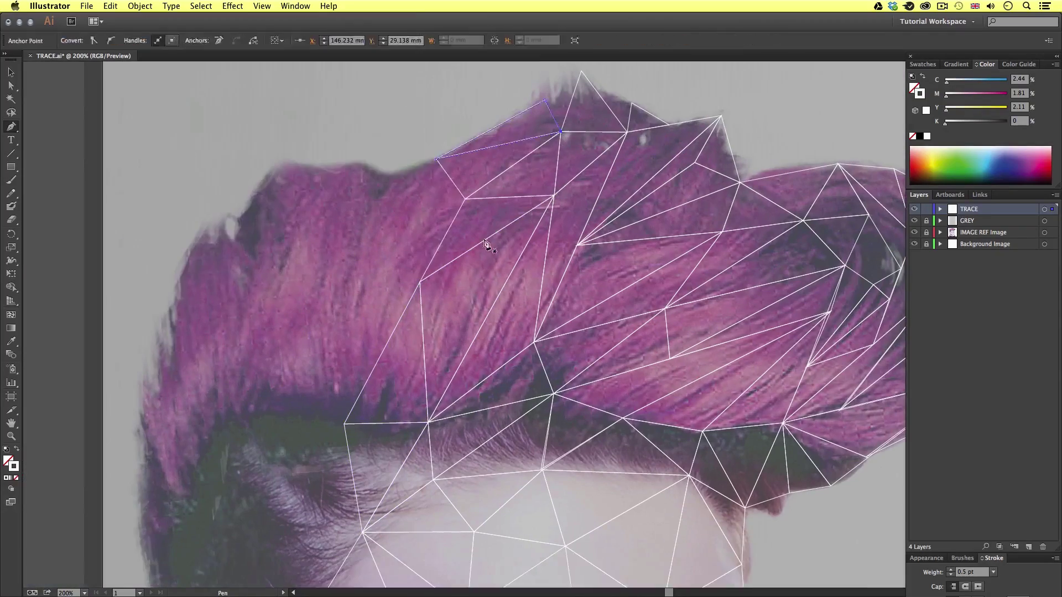
Cover the dark, short-cropped side of the head between the temple, the outer hair edge and the ear with triangles
left_click_drag(427, 343, 439, 86)
left_click(264, 329)
left_click(211, 409)
left_click(298, 257)
left_click(210, 409)
left_click(175, 414)
left_click(168, 342)
left_click(203, 310)
left_click(234, 164)
left_click(291, 157)
left_click(357, 165)
left_click_drag(265, 263, 265, 144)
Divide the ear into connected triangles that meet the cheek and the hair above it
left_click(172, 323)
left_click(172, 361)
left_click(252, 355)
left_click(171, 324)
left_click(171, 361)
left_click(219, 393)
left_click(191, 414)
left_click(263, 375)
left_click(262, 421)
left_click(292, 435)
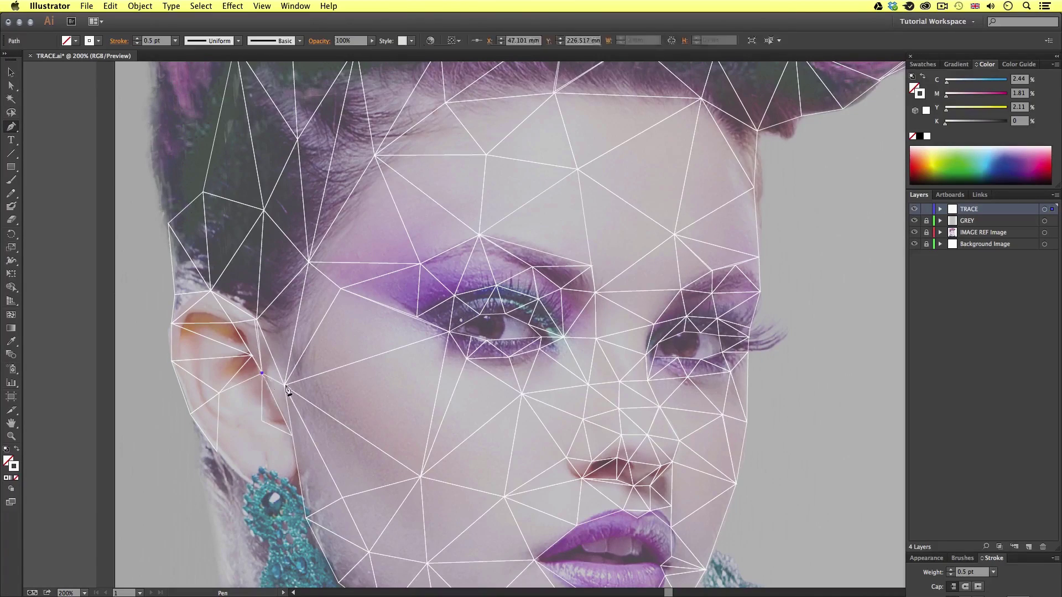
Fill the untraced hair at the back of the head with tall triangles reaching the upper outline
left_click(238, 265)
left_click(251, 428)
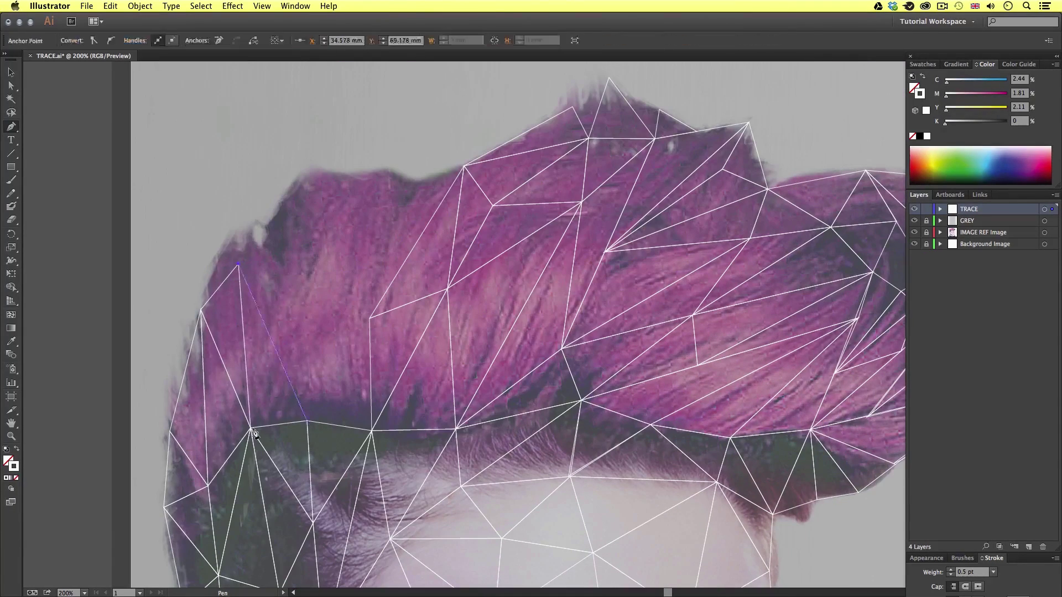
left_click(307, 421)
left_click(324, 331)
left_click(387, 171)
left_click(329, 211)
left_click(338, 172)
left_click(298, 182)
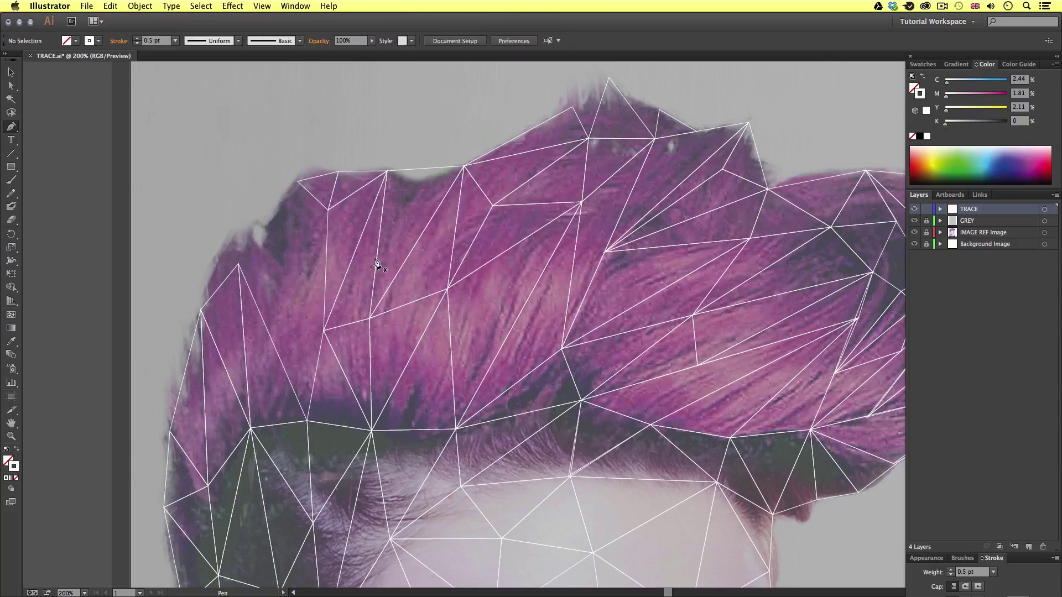
Leave the Pen tool, return to 100% view, save the document and deselect everything
key("super+1")
key("v")
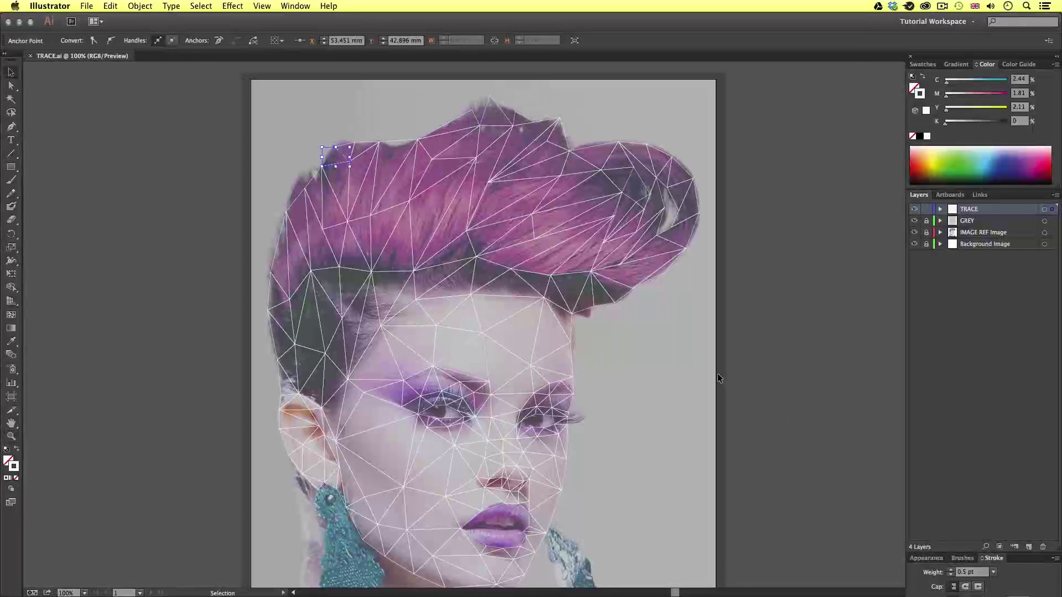
left_click(676, 347)
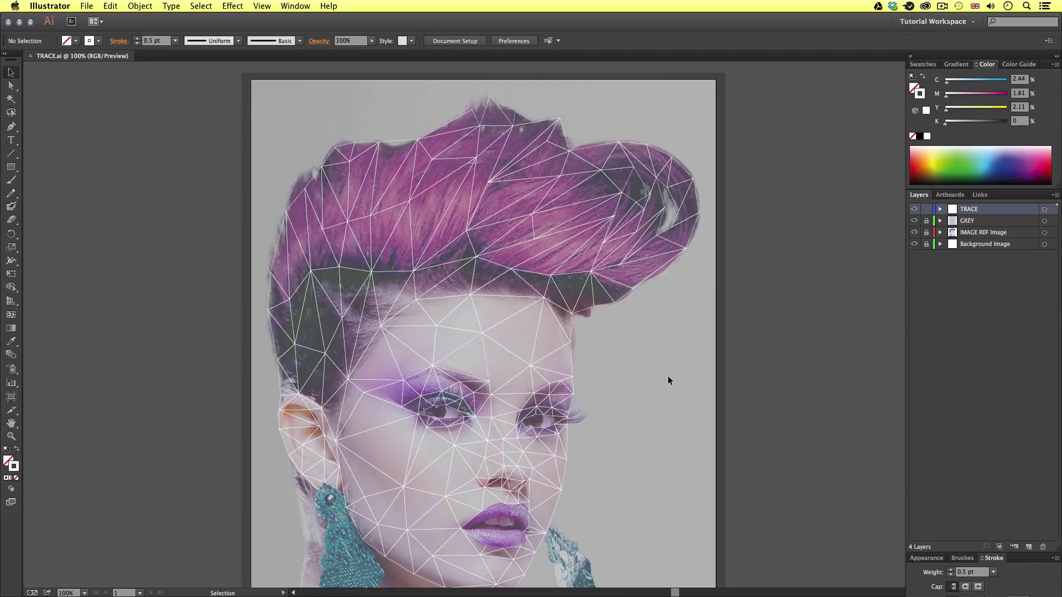
Examine the triangle mesh across the hair, then the whole traced head
key("z")
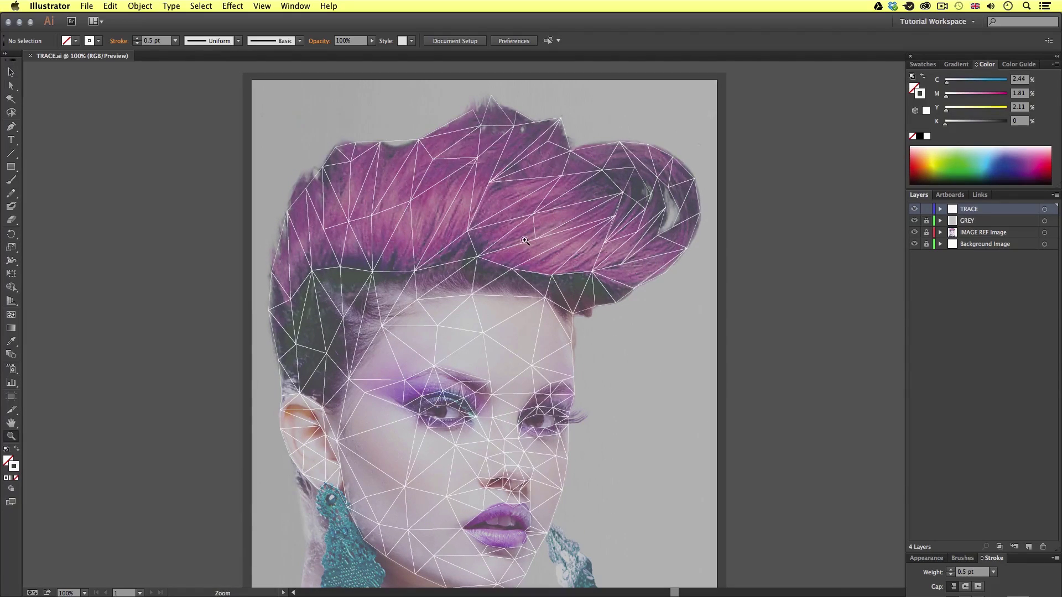
left_click(523, 239)
left_click_drag(604, 343, 600, 315)
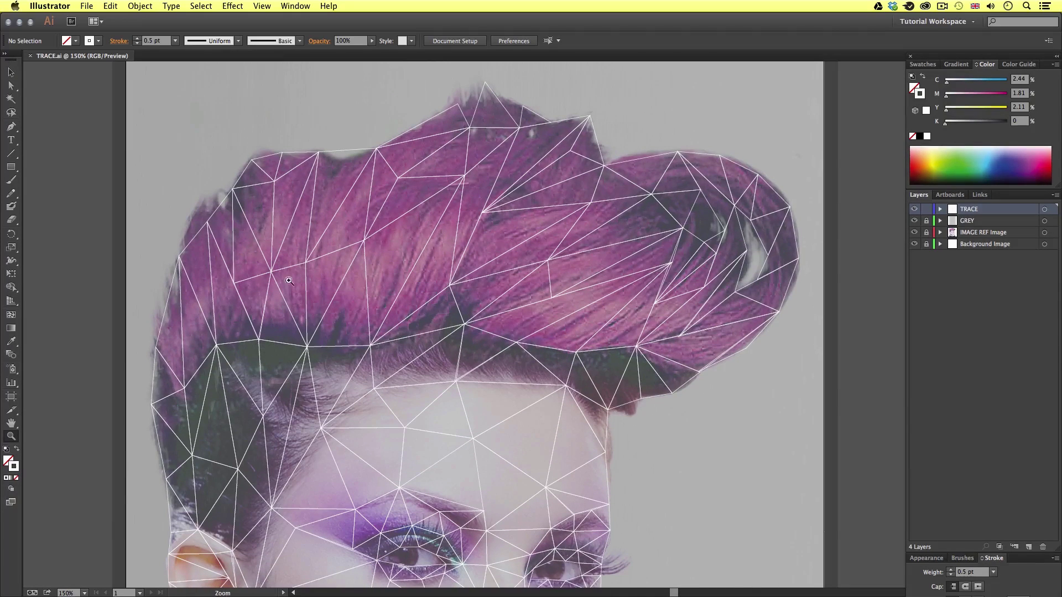
left_click_drag(524, 351, 526, 312)
left_click_drag(571, 276, 547, 317)
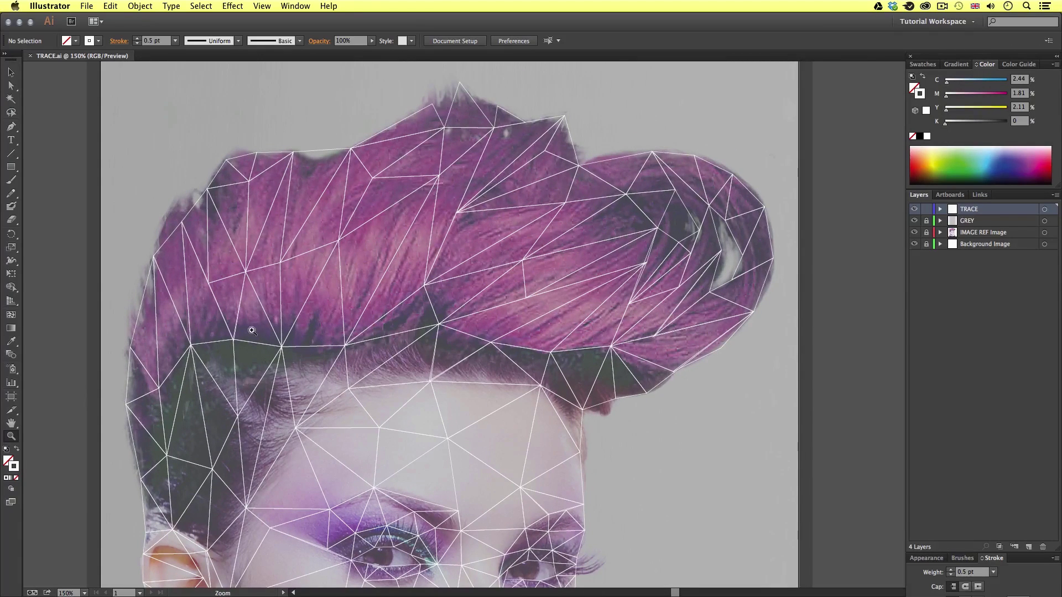
mouse_move(540, 418)
left_mouse_down()
mouse_move(540, 367)
mouse_move(522, 429)
left_mouse_up()
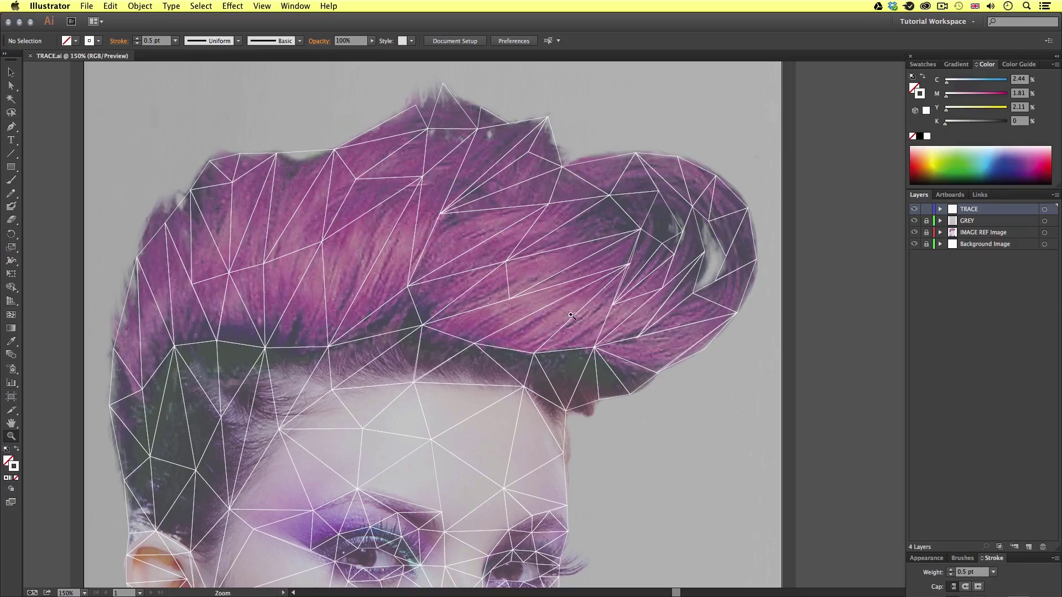
left_click_drag(601, 452, 595, 412)
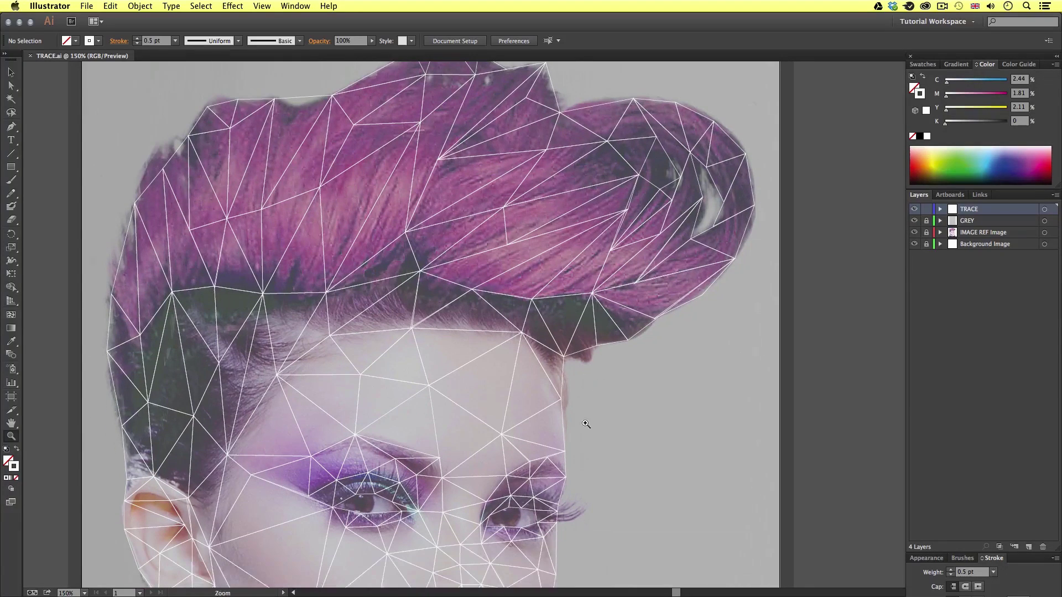
left_click(528, 429, "alt")
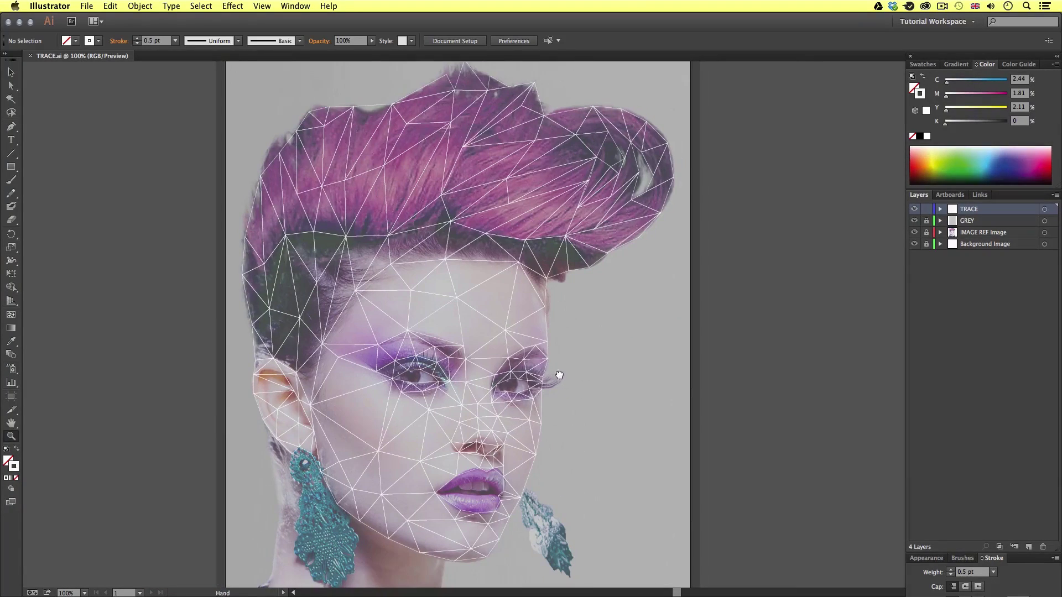
Trace the shaded front of the neck below the jaw with connected triangles using the Pen tool
scroll(580, 409, "down", 3)
left_click(500, 378)
left_click(500, 377)
key("p")
left_click(517, 402)
left_click(389, 244)
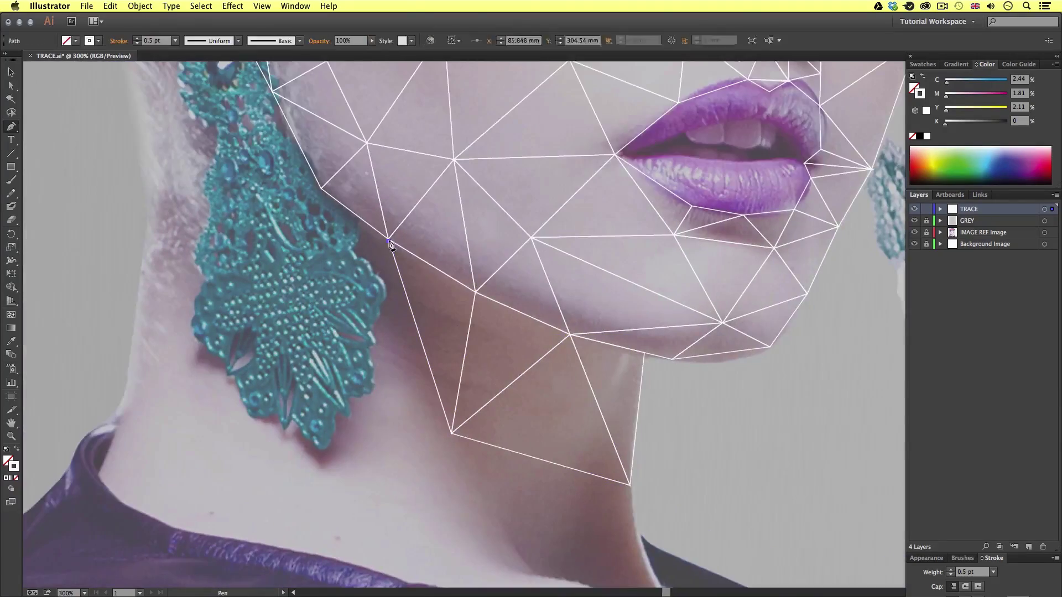
left_click(371, 392)
left_click(451, 435)
Continue the neck triangles below the large earring and along the jacket's neckline
left_click(257, 313)
left_click(324, 352)
left_click(476, 432)
left_click(466, 367)
left_click_drag(166, 265, 529, 351)
left_click(368, 394)
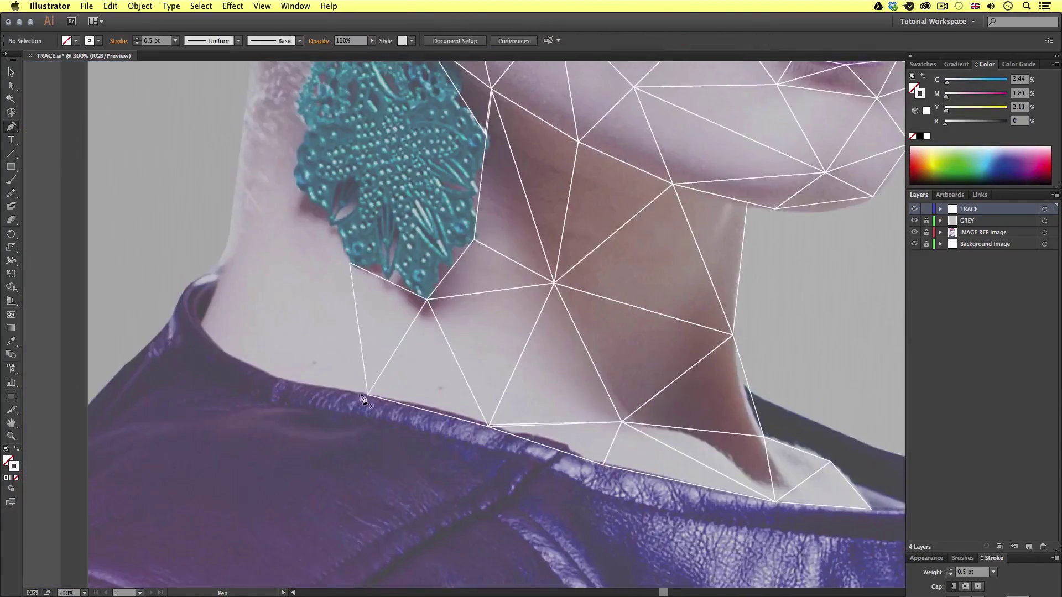
Fill the back of the neck behind the large earring with triangles, following the earring's edge up towards the ear
left_click(354, 373)
left_click(354, 291)
left_click(388, 328)
left_click(347, 344)
left_click(297, 321)
left_click(310, 223)
left_click(363, 223)
left_click_drag(389, 221, 384, 315)
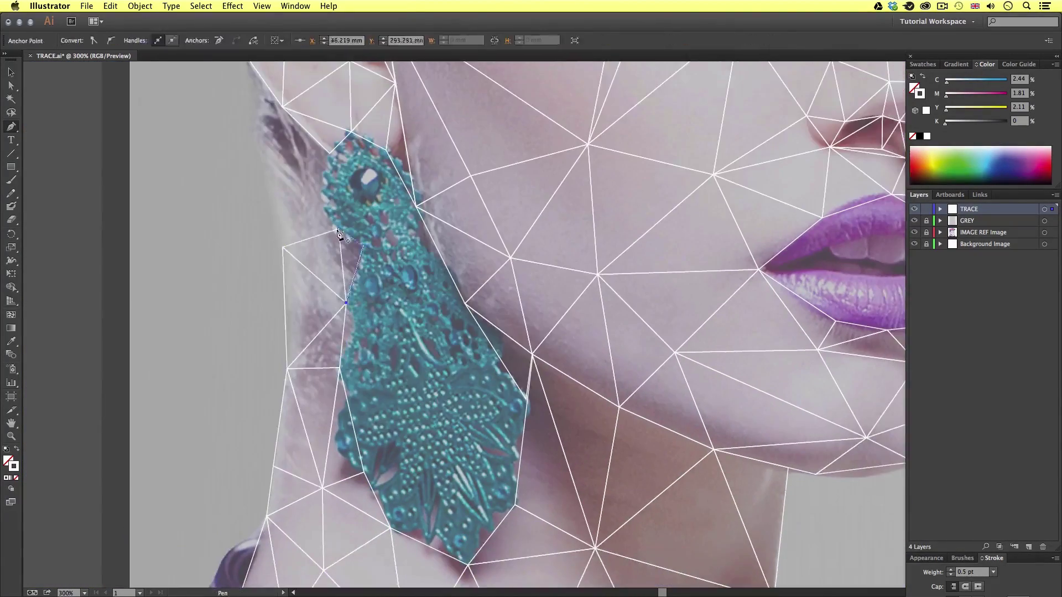
Cover the jacket's near shoulder with triangles from the collar down to the artboard's lower edge
left_click(306, 337, "alt")
left_click(238, 315)
left_click(308, 258)
left_click(271, 321)
left_click(261, 375)
left_click(409, 351)
left_click(261, 482)
left_click(387, 522)
left_click(525, 462)
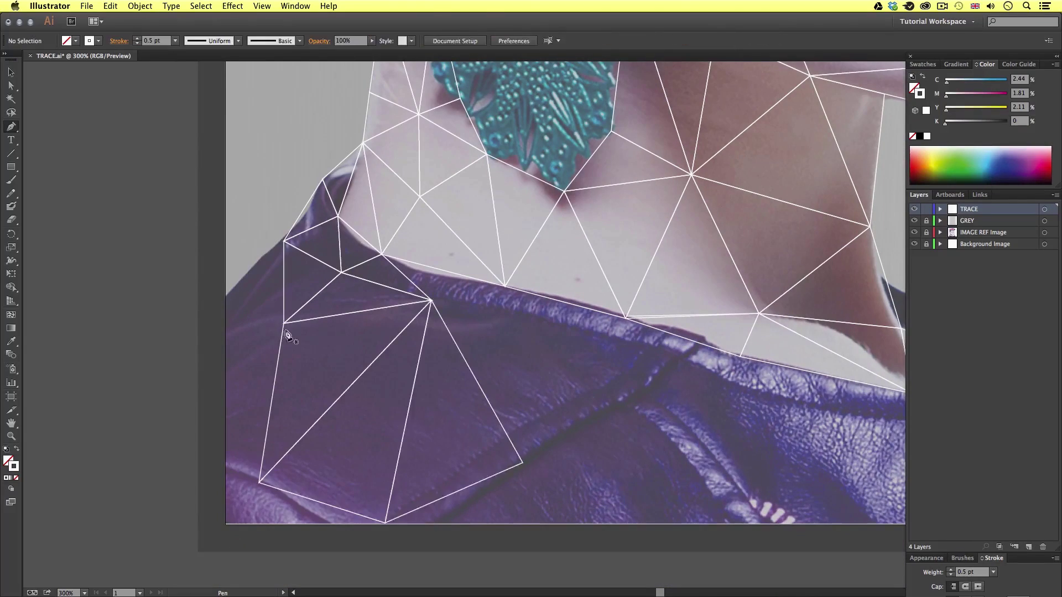
Extend the triangles across the jacket front just below the collar band
left_click(498, 316)
left_click(597, 350)
left_click(457, 306)
left_click(513, 350)
left_click_drag(514, 352, 277, 281)
left_click(387, 319)
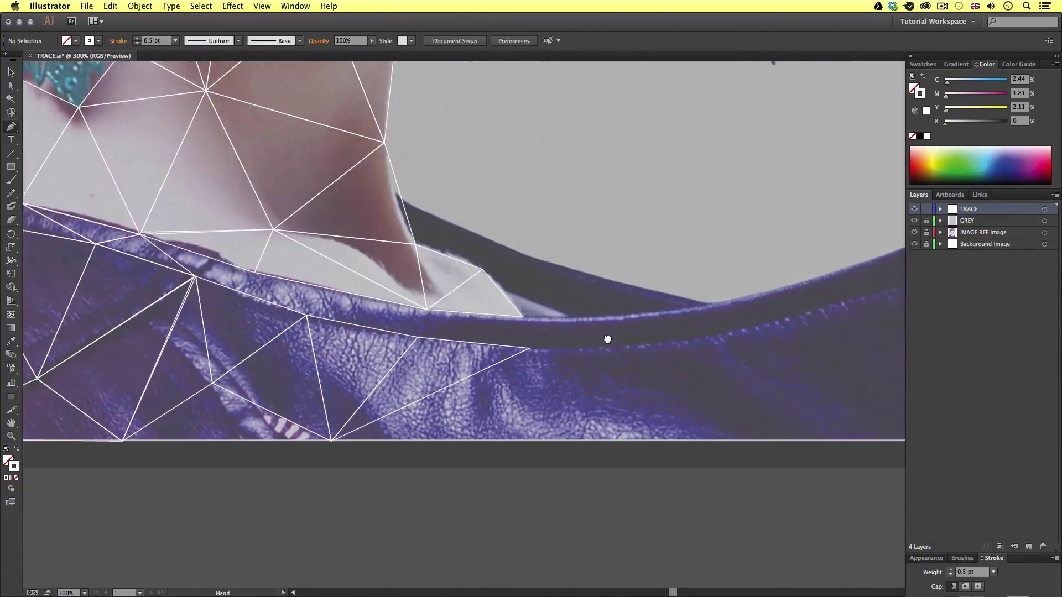
Trace the jacket's far shoulder with triangles up to its pointed corner and down to the artboard edge
left_click(416, 444)
left_click(487, 329)
left_click(576, 408)
left_click(597, 298)
left_click(741, 397)
left_click(740, 396)
left_click(676, 444)
left_click(784, 443)
left_click(738, 204)
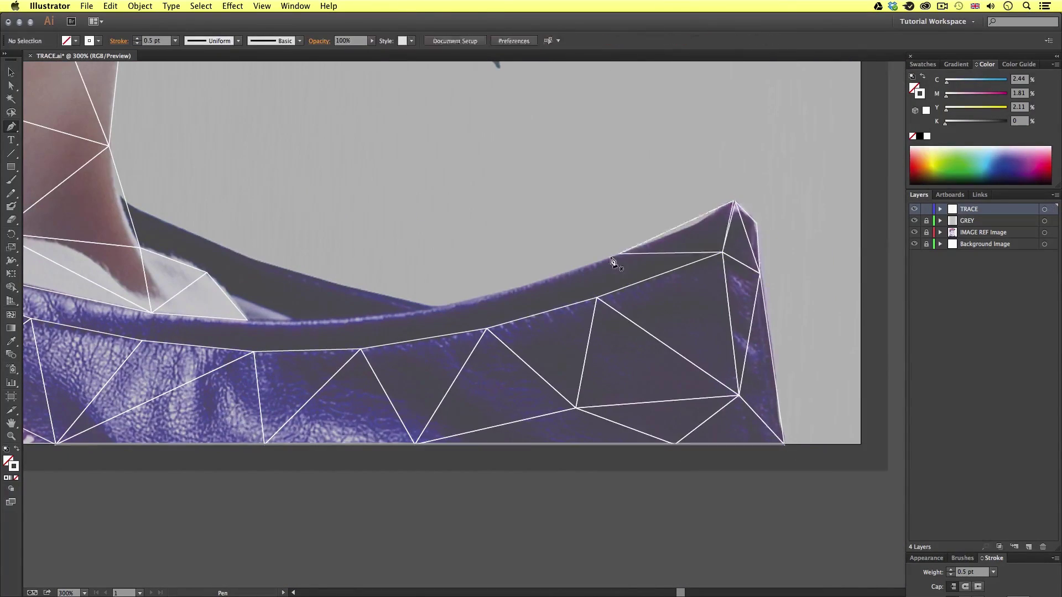
Fill the collar band and the dark collar section behind the neck with narrow triangles
left_click_drag(421, 311, 653, 311)
left_click(653, 310)
left_click(590, 320)
left_click(596, 352)
Leave the Pen tool, fit the whole traced portrait in the window and save the document
key("v")
key("super+minus")
key("super+minus")
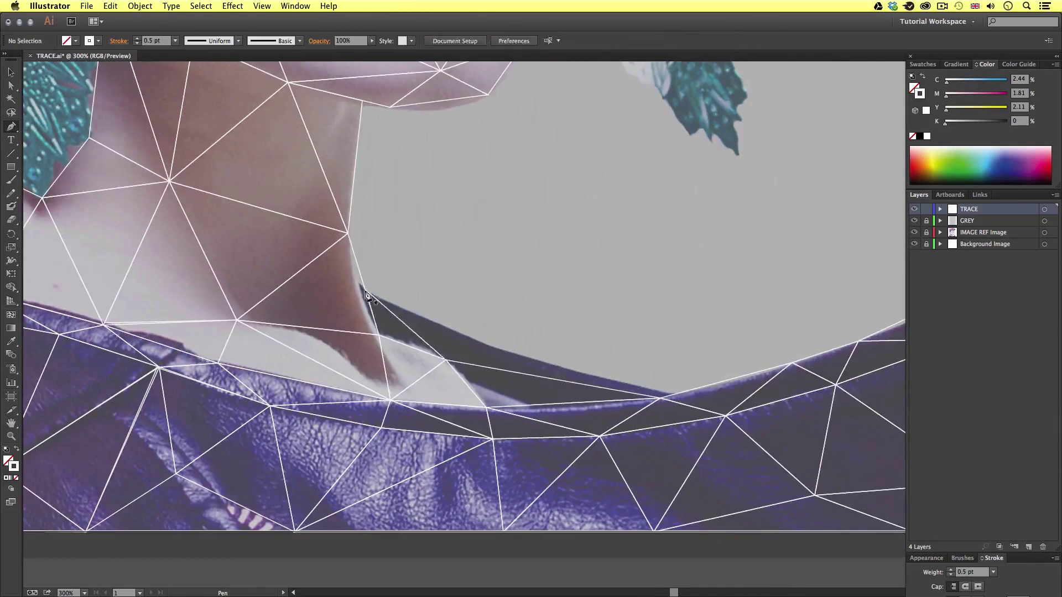
key("super+0")
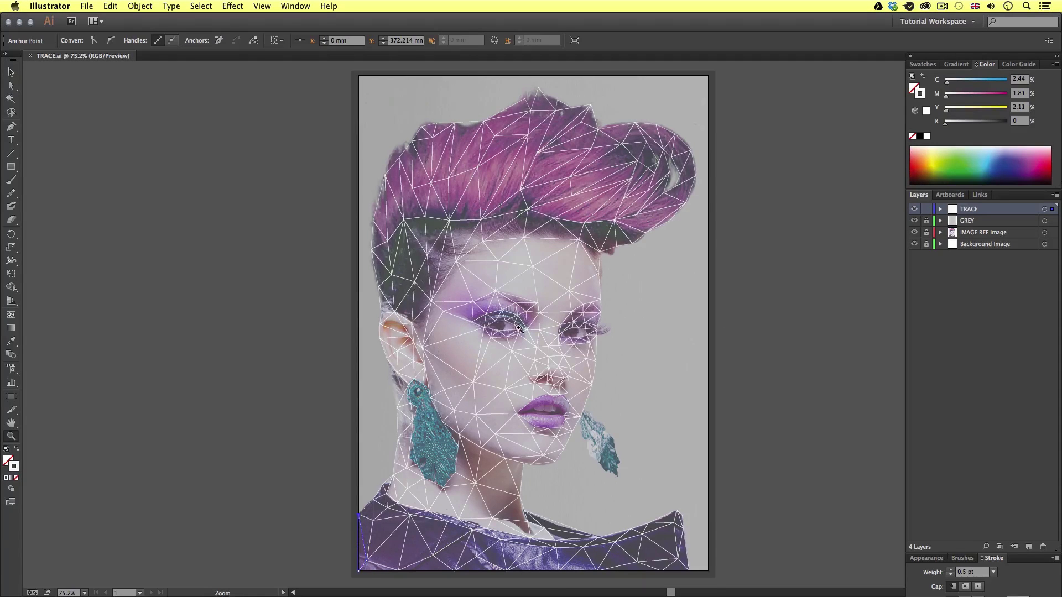
Draw a triangle across the outer corner of the near eye, between the upper and lower lids
left_click(527, 325)
left_click(527, 325)
left_click(528, 323)
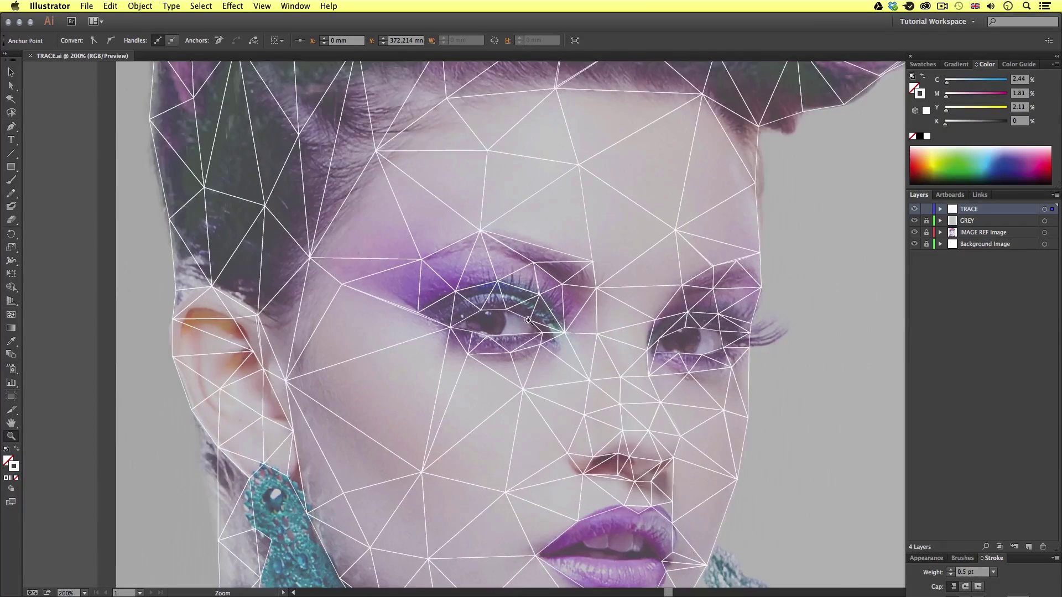
left_click(529, 321)
left_click(528, 322)
left_click(515, 334)
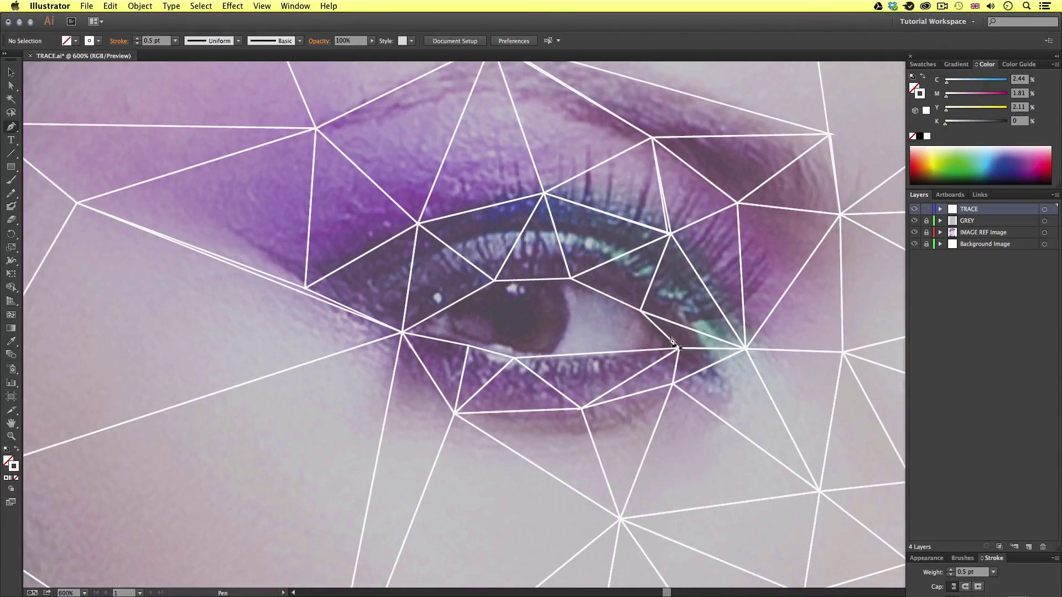
left_click(514, 358)
left_click(402, 332)
left_click(462, 300)
left_click(468, 346)
left_click(402, 333)
Add an adjoining triangle from the upper lid to the lower lid at the iris's outer edge, then deselect it
left_click(463, 300)
left_click(494, 281)
left_click(469, 346)
left_click(463, 301)
left_click(541, 289, "super")
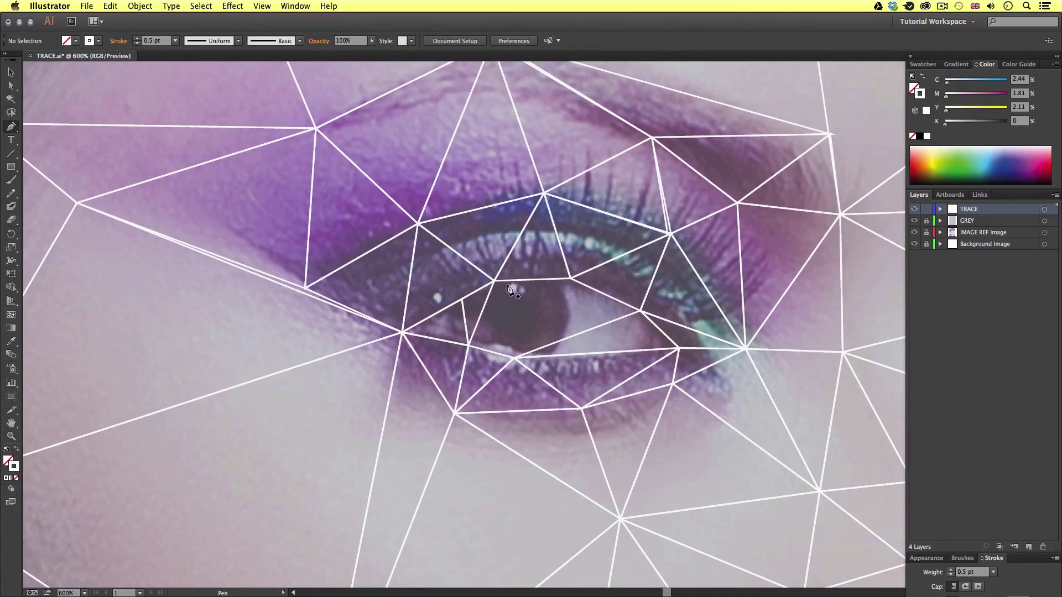
Draw a triangle from the near eye's upper lid down to the middle of the iris and deselect it
left_click(495, 282)
left_click(537, 309)
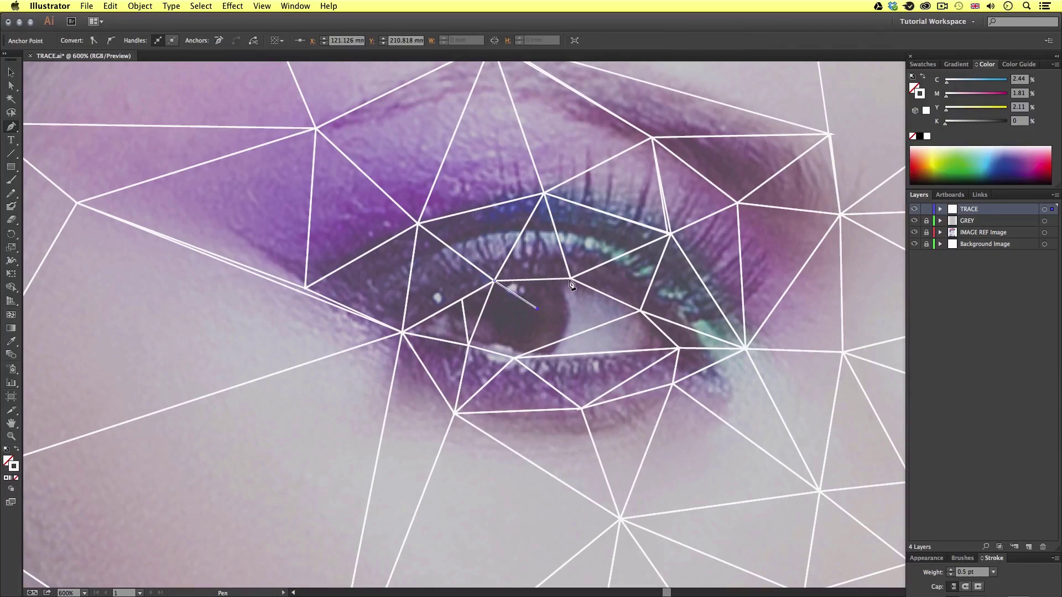
left_click(495, 283)
left_click(776, 295, "super")
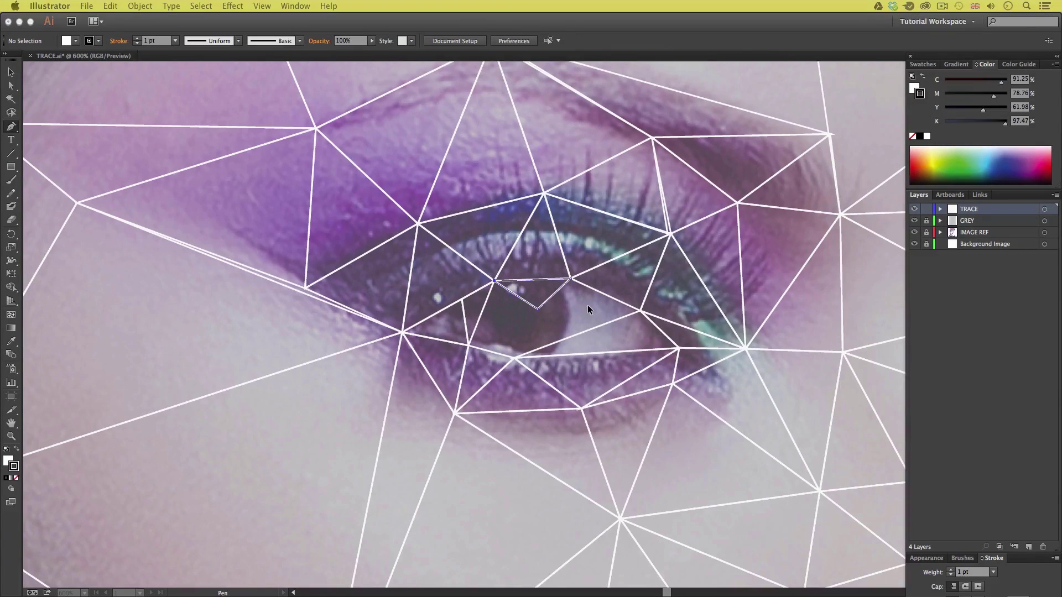
Draw a triangle over the white of the near eye, linking the upper lid to the iris's inner edge
left_click(572, 279)
left_click(565, 336)
left_click(640, 312)
left_click(573, 282)
left_click(594, 341, "super")
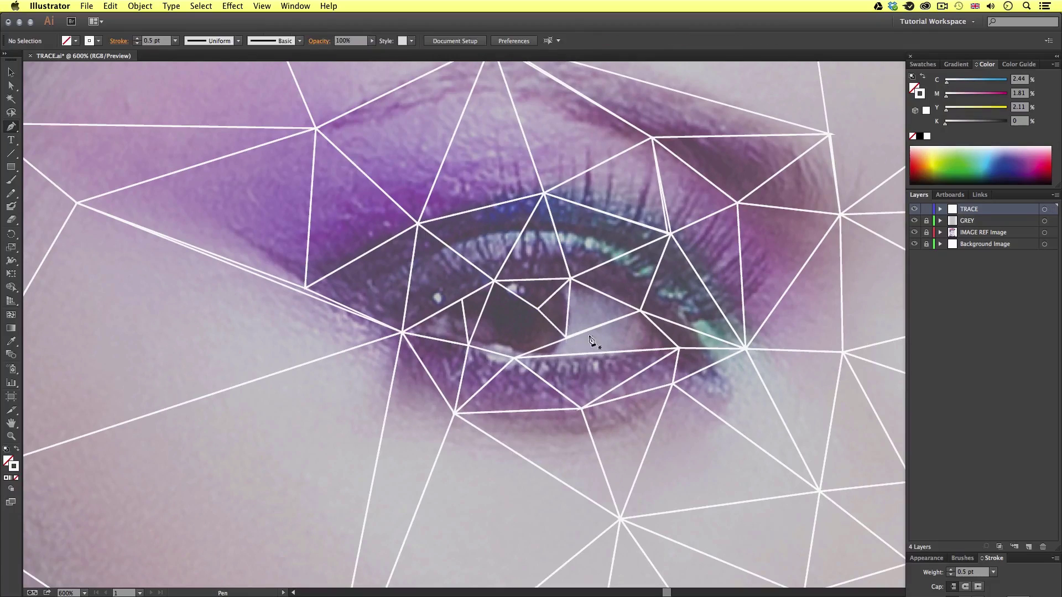
Link the middle of the near eye's iris to the iris's outer edge at the lower lid, then deselect the path
left_click(537, 309)
left_click(468, 345)
left_click(538, 310)
key("shift+super+a")
Draw a triangle from the near iris's middle to the lower lid and inner edge, and add the remaining edge along the lower lid
left_click(538, 310)
left_click(514, 358)
left_click(566, 337)
left_click(538, 310)
key("shift+super+a")
left_click(469, 346)
left_click(515, 358)
left_click(469, 346)
key("shift+super+a")
Draw a triangle over the white of the far eye, from the upper lid to the lower lid and outer corner, and deselect it
key("z")
key("super+minus")
key("v")
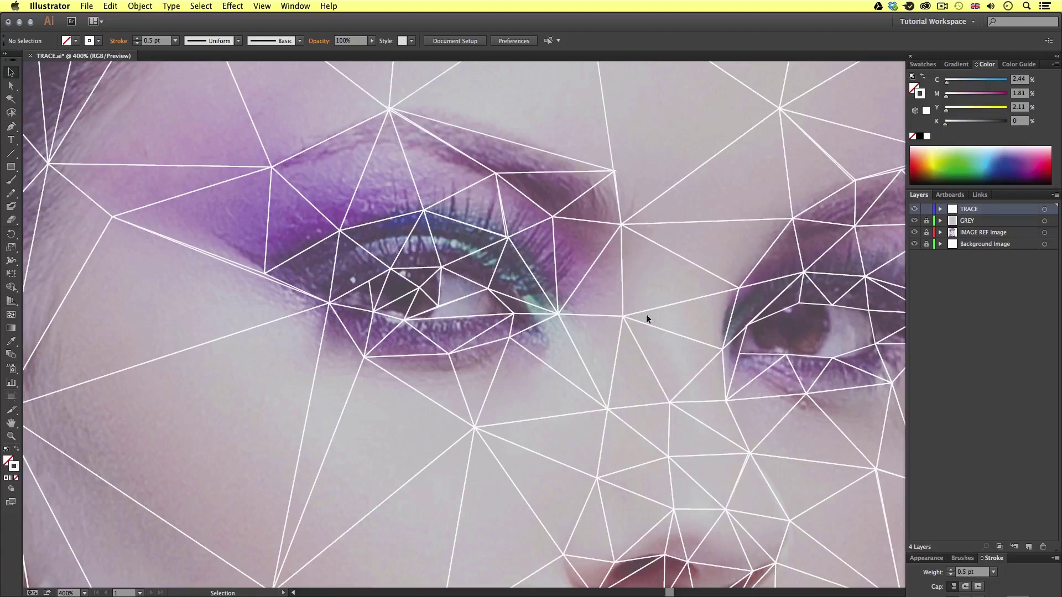
left_click_drag(755, 320, 524, 284)
key("z")
left_click(530, 279)
key("p")
left_click(595, 312)
left_click(531, 254)
left_click(531, 333)
key("super+shift+a")
Draw a triangle across the far eye's inner corner, ending at the iris's edge and the lower lid
left_click(402, 285)
left_click(454, 287)
left_click(461, 329)
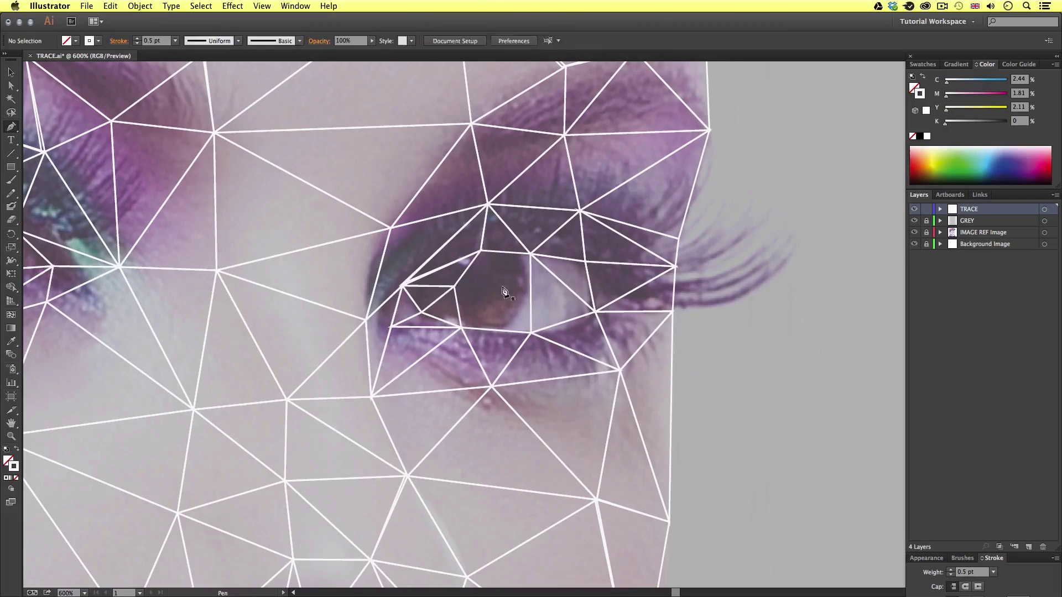
Fill the far eye's iris with triangles meeting at its middle, reaching the upper lid and the lower lid
left_click(530, 254)
left_click(500, 283)
left_click(481, 251)
key("super+shift+a")
left_click(454, 287)
left_click(500, 283)
left_click(462, 328)
Draw a triangle on the upper lip from the near corner of the mouth to the lip's inner edge and deselect it
left_click_drag(518, 487, 546, 280)
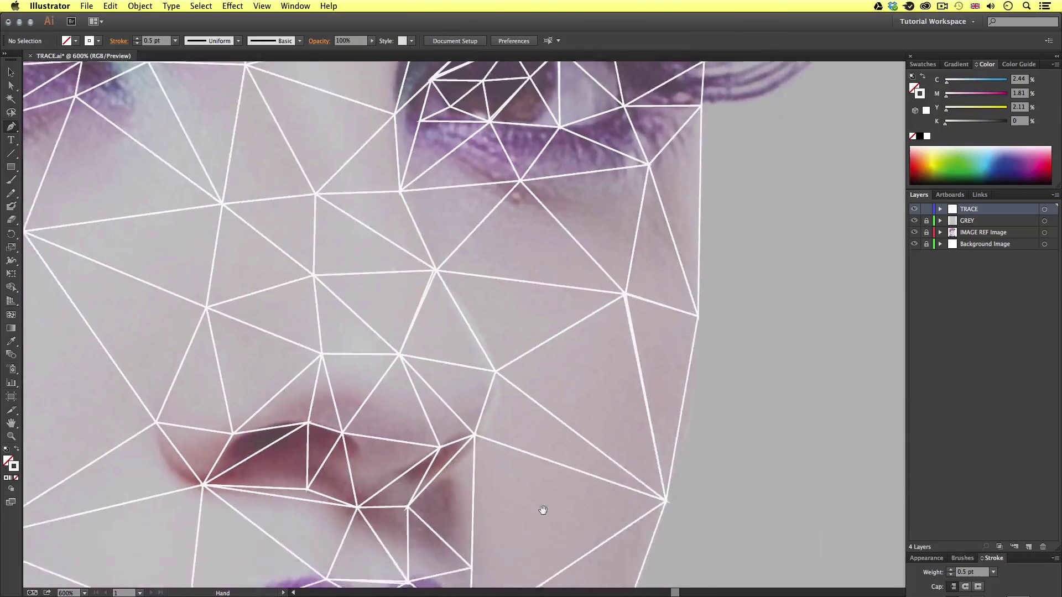
scroll(546, 486, "down", 10)
left_click(367, 235)
left_click(379, 293)
left_click(237, 338)
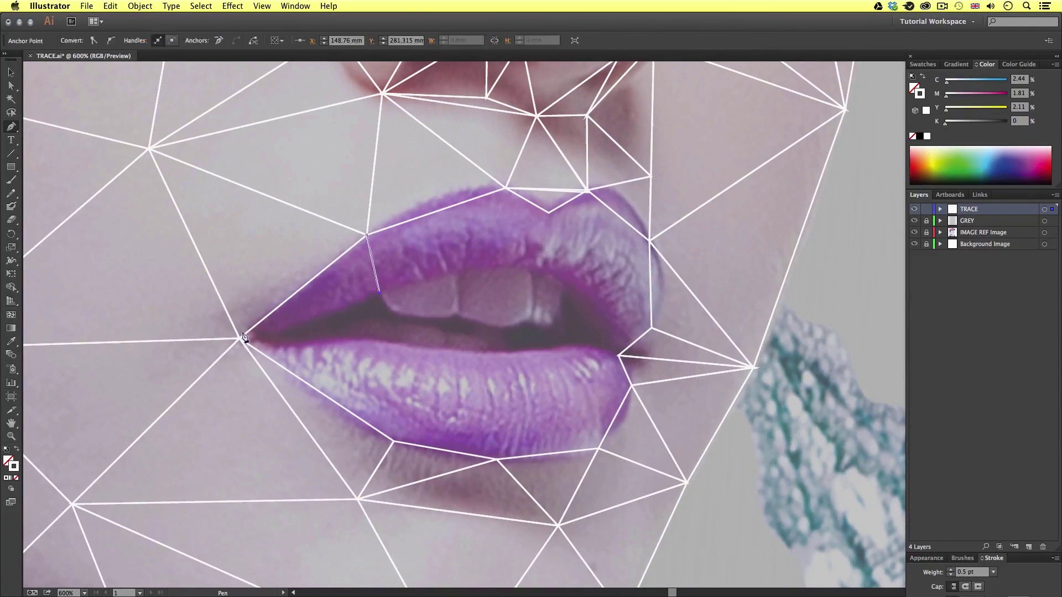
key("super+shift+a")
Continue the triangles across the upper lip along its inner edge to the far corner of the mouth
left_click(367, 235)
left_click(447, 275)
left_click(379, 293)
key("super+shift+a")
left_click(447, 276)
left_click(531, 264)
left_click(367, 235)
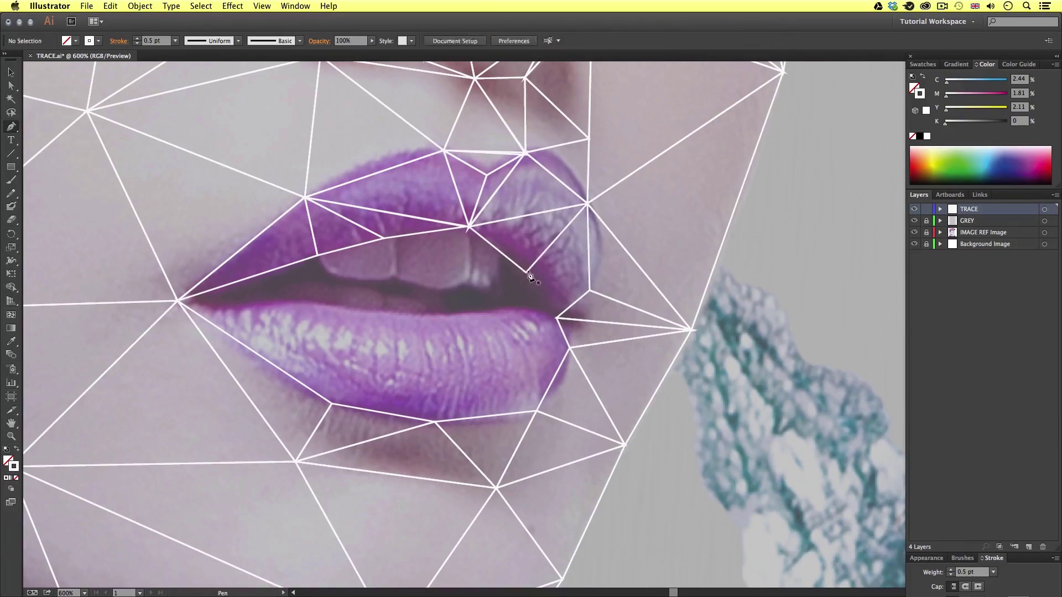
left_click(526, 272)
left_click(557, 318)
left_click(587, 204)
Fill the lower lip with triangles zigzagging between its upper and lower edges from the near corner to the far corner
left_click(178, 301)
left_click(405, 313)
left_click(331, 405)
left_click(502, 308)
left_click(556, 318)
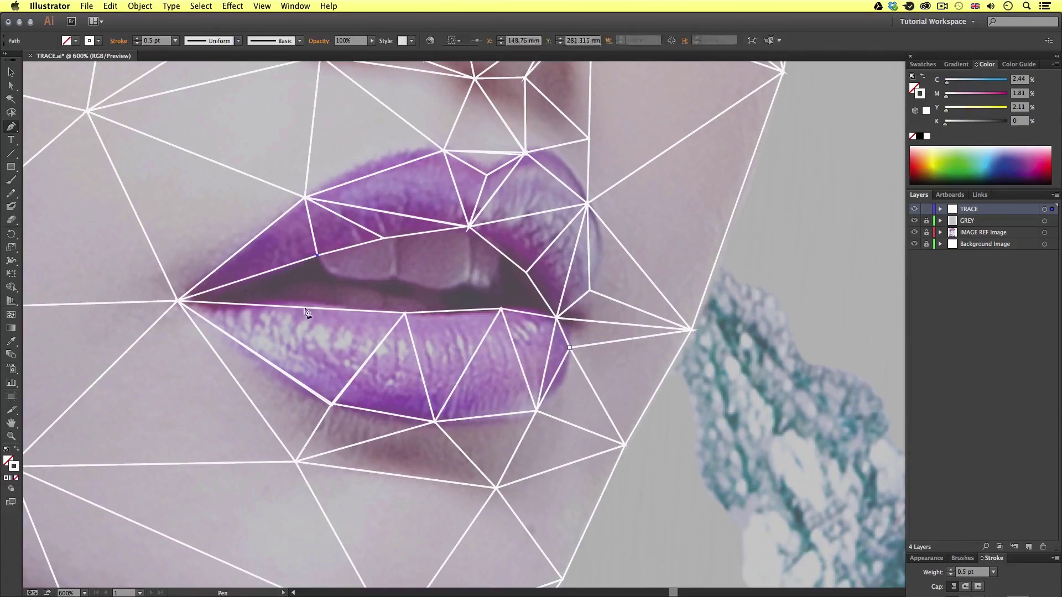
Mesh the open mouth between the lips with triangles across the teeth and the dark gap, then deselect
left_click(318, 255)
left_click(305, 307)
left_click(391, 277)
left_click(405, 313)
left_click(468, 279)
left_click(501, 308)
left_click(526, 273)
left_click(526, 272)
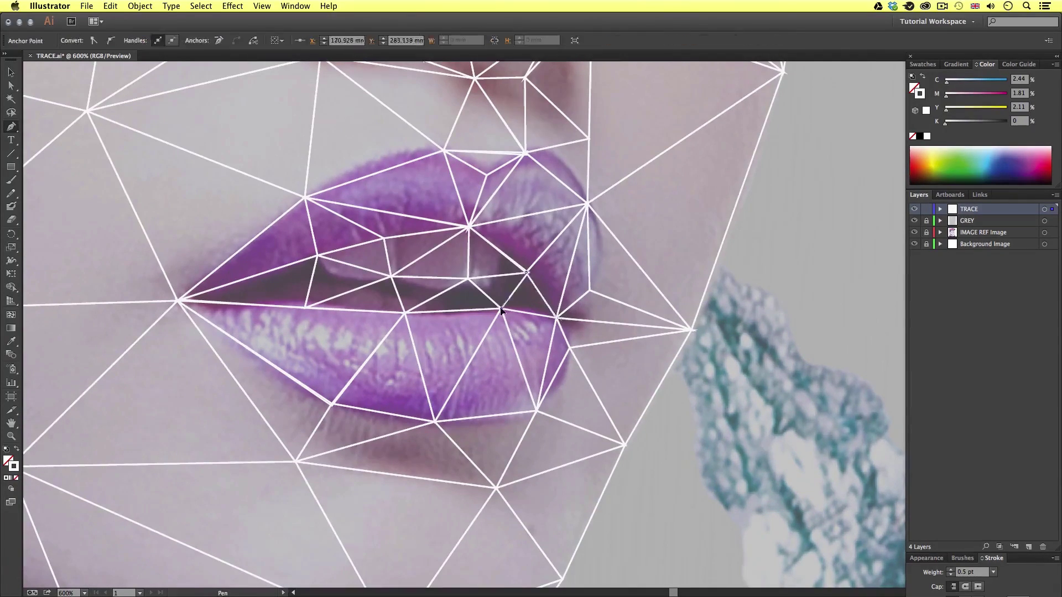
key("super+shift+a")
Draw triangles across the upper part of the near earring, below its round stone, and deselect them
key("super+minus")
left_click_drag(463, 367, 597, 487)
left_click(346, 330)
left_click(417, 278)
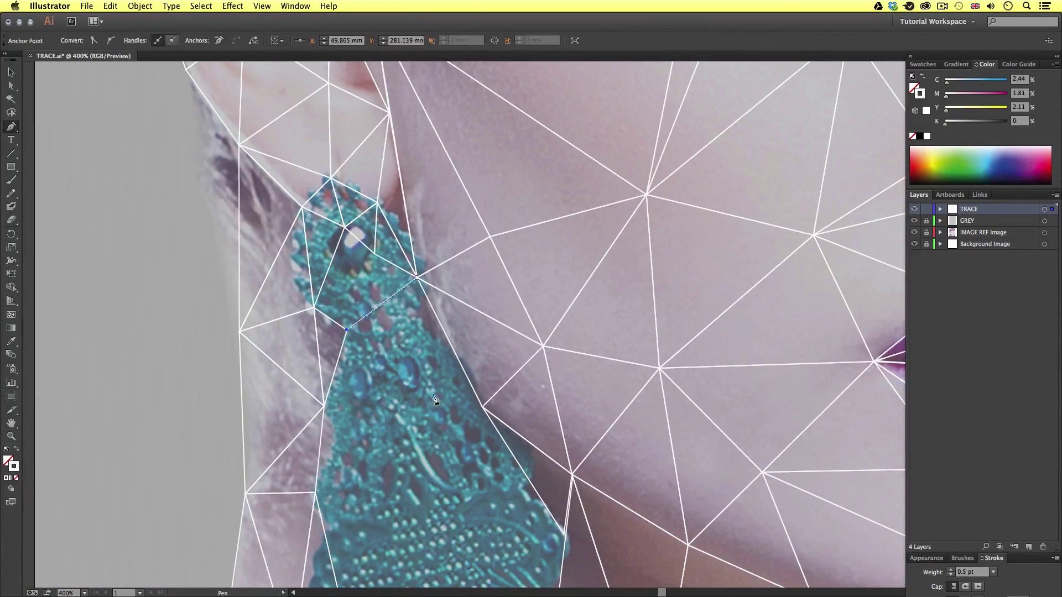
left_click(483, 408)
left_click_drag(482, 408, 519, 434)
left_click_drag(460, 418, 396, 194)
key("super+shift+a")
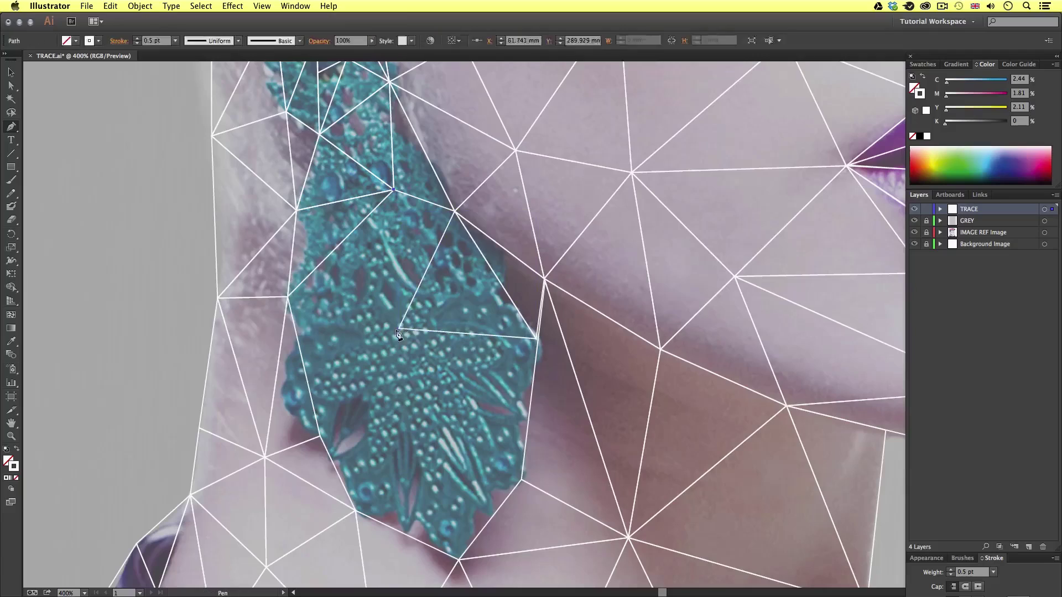
Fill the wide lower part of the near earring with triangles fanning from interior points to its outline
left_click(394, 190)
left_click(399, 329)
key("super+shift+a")
left_click_drag(399, 332, 403, 255)
left_click(454, 373)
left_click(300, 434)
left_click(420, 357)
left_click(501, 425)
left_click(299, 382)
left_click(419, 357)
left_click(370, 397)
left_click(429, 434)
Fill the far earring with triangles from its upper end down to its lower tip and deselect them
left_click_drag(830, 221, 86, 296)
left_click(504, 228)
left_click(562, 287)
left_click(444, 326)
left_click(564, 353)
left_click(608, 382)
left_click(518, 441)
left_click(535, 400)
left_click(632, 448)
left_click(580, 469)
left_click(558, 497)
left_click(622, 524)
key("super+shift+a")
Examine the traced mesh on the full artboard and up close over the face, earrings and neck
key("v")
key("super+0")
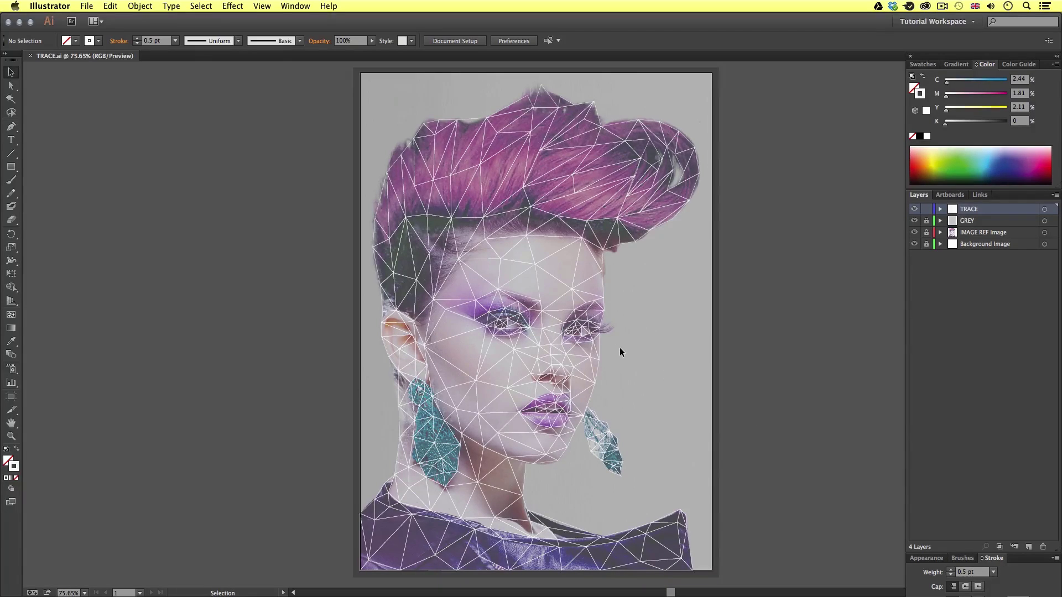
key("z")
left_click(539, 358)
left_click(539, 328)
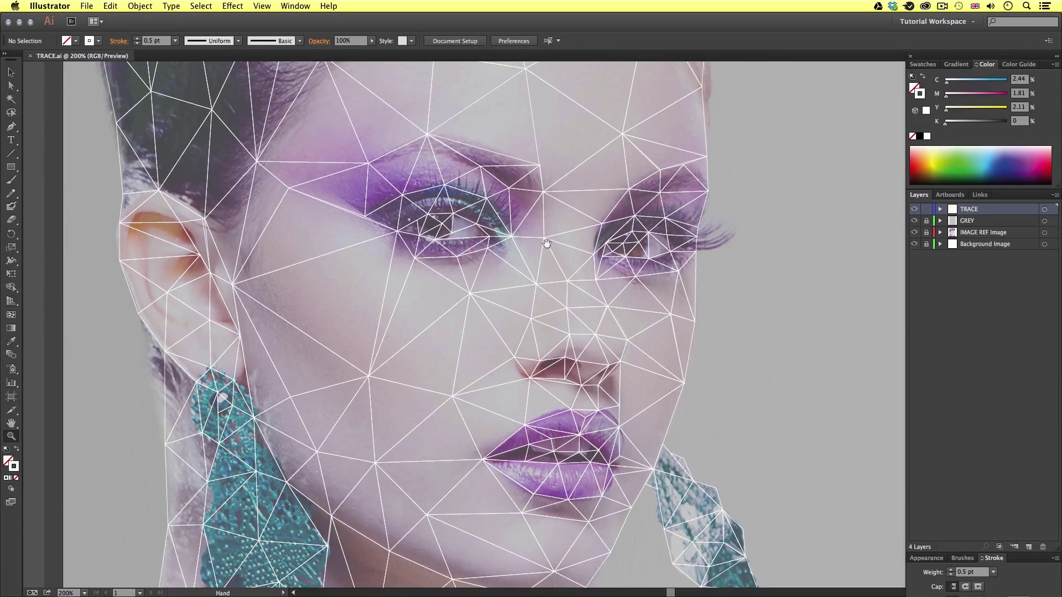
left_click_drag(546, 244, 546, 352)
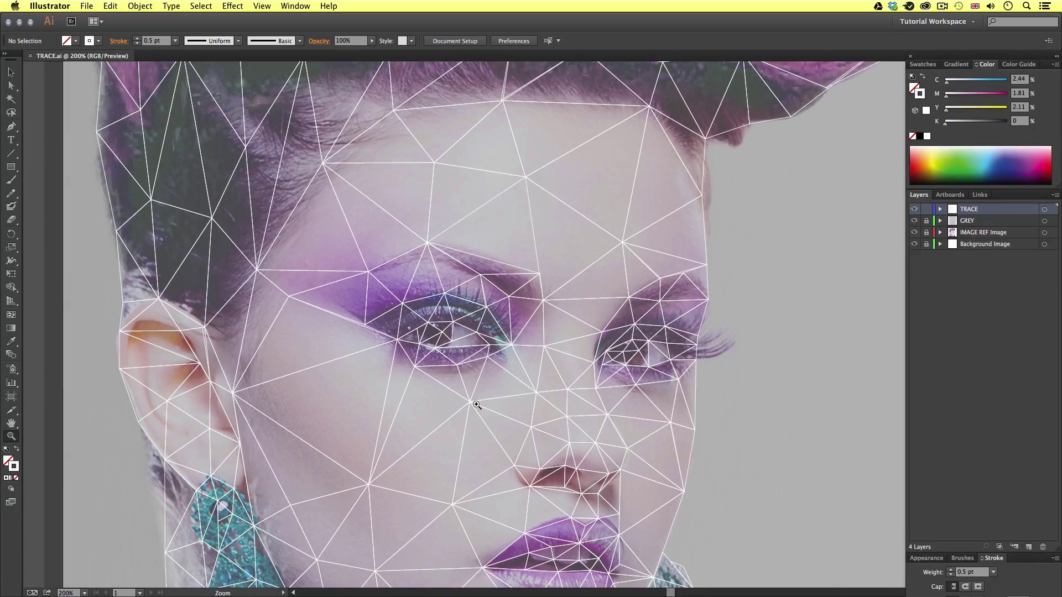
left_click_drag(521, 461, 521, 300)
mouse_move(521, 463)
left_mouse_down()
mouse_move(520, 330)
mouse_move(521, 439)
mouse_move(520, 365)
left_mouse_up()
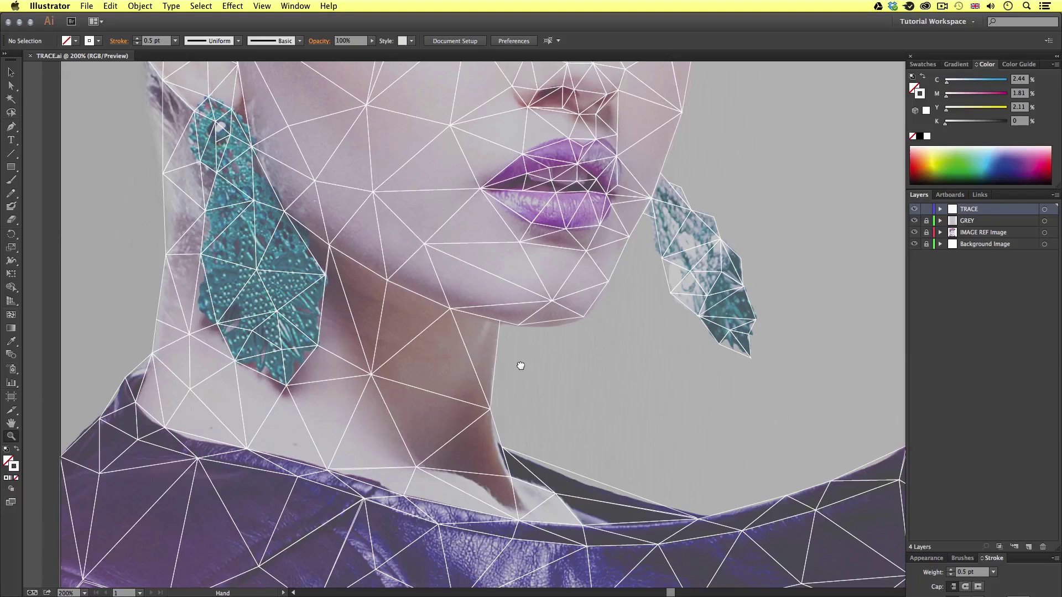
left_click_drag(547, 315, 535, 380)
left_click_drag(529, 335, 532, 384)
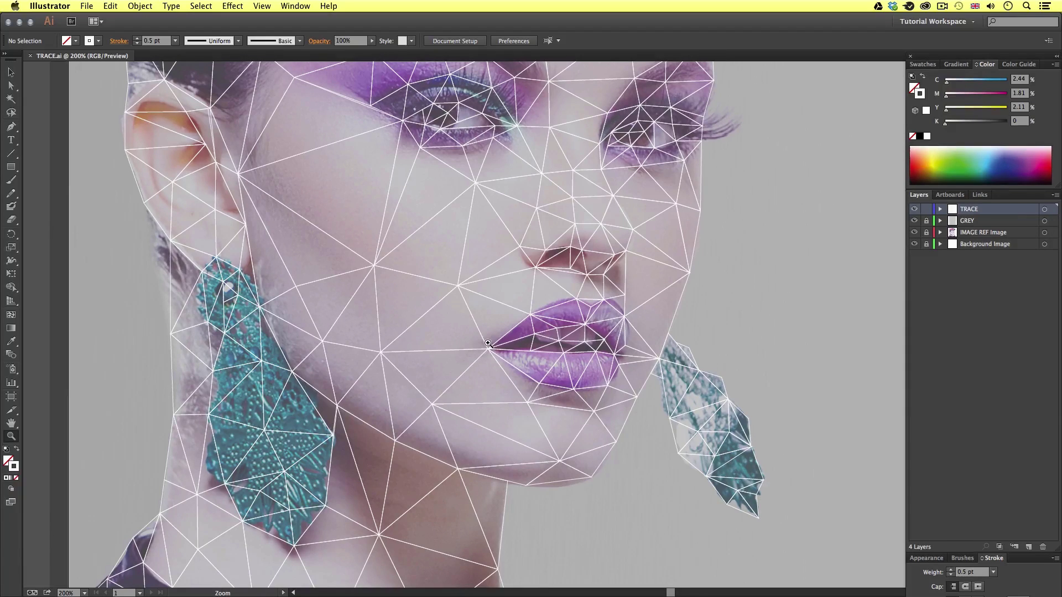
scroll(484, 276, "up", 6)
scroll(484, 276, "left", 2)
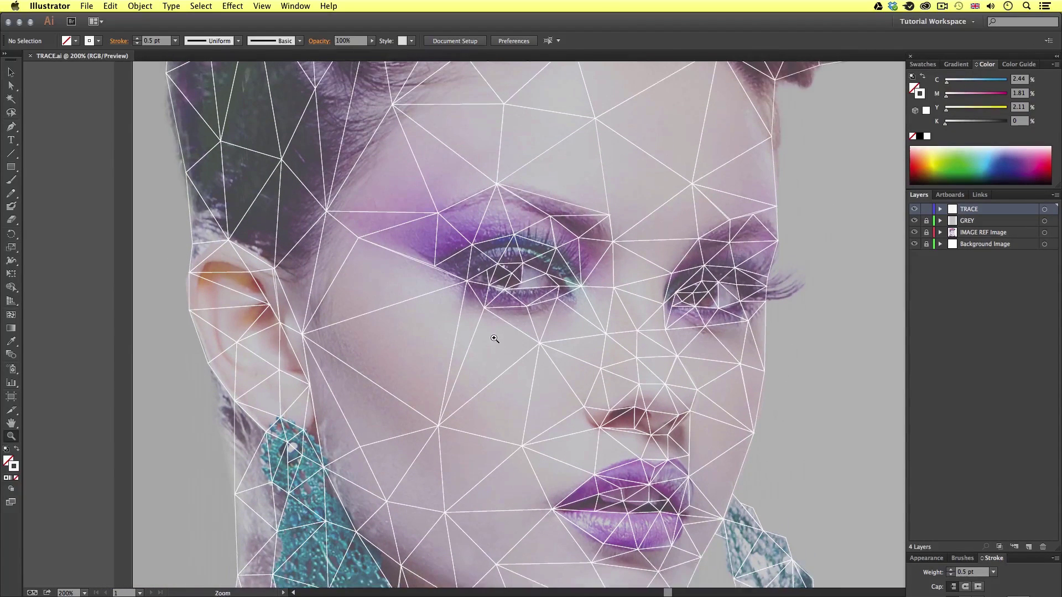
Switch the artwork to Outline mode and inspect the hair and forehead mesh for anchor points that do not meet
key("super+y")
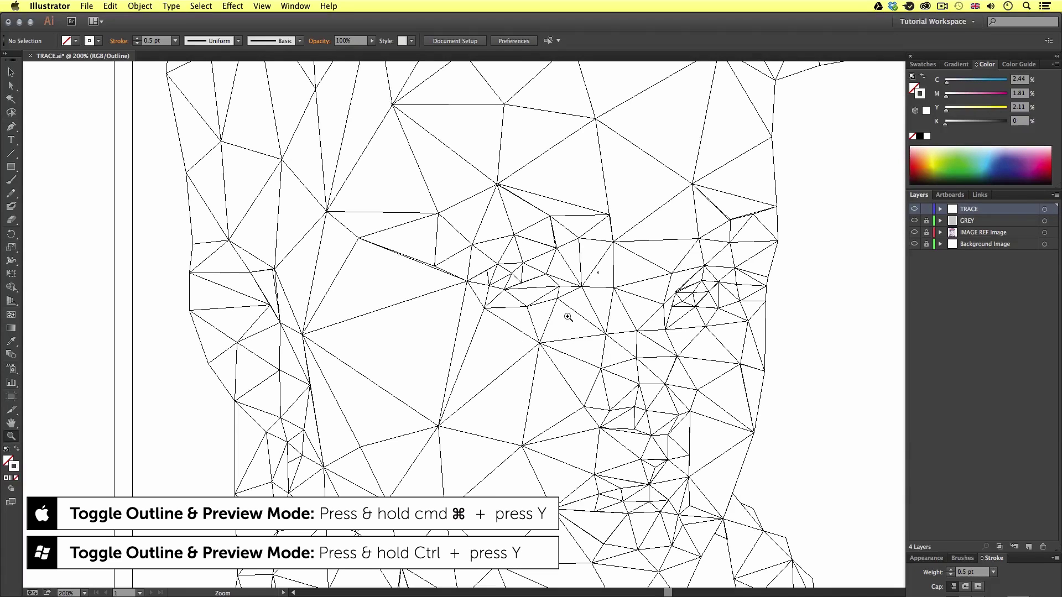
scroll(549, 256, "up", 10)
scroll(597, 313, "right", 1)
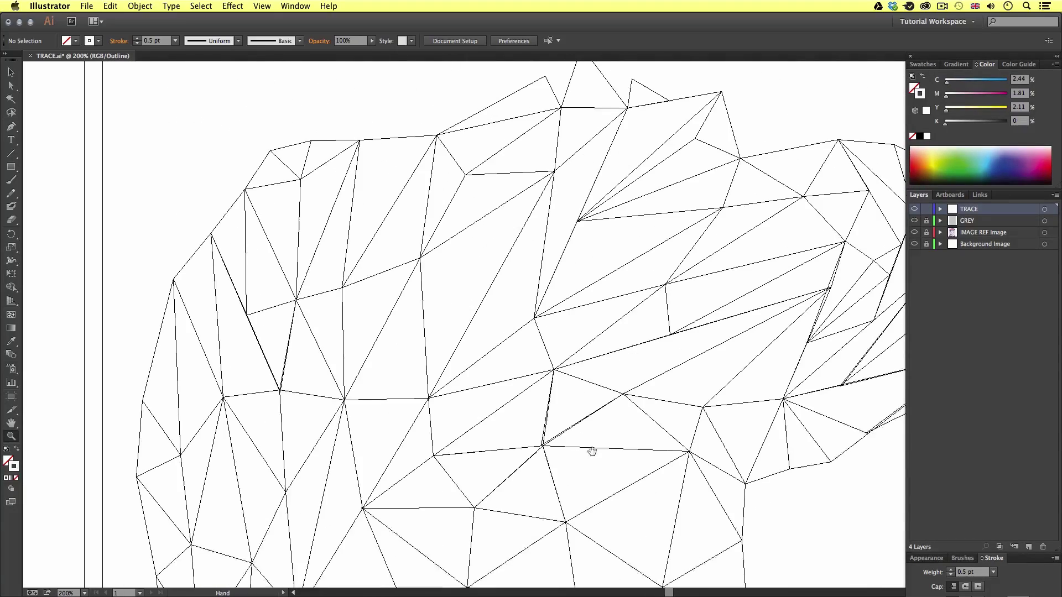
scroll(579, 453, "right", 5)
scroll(592, 440, "down", 4)
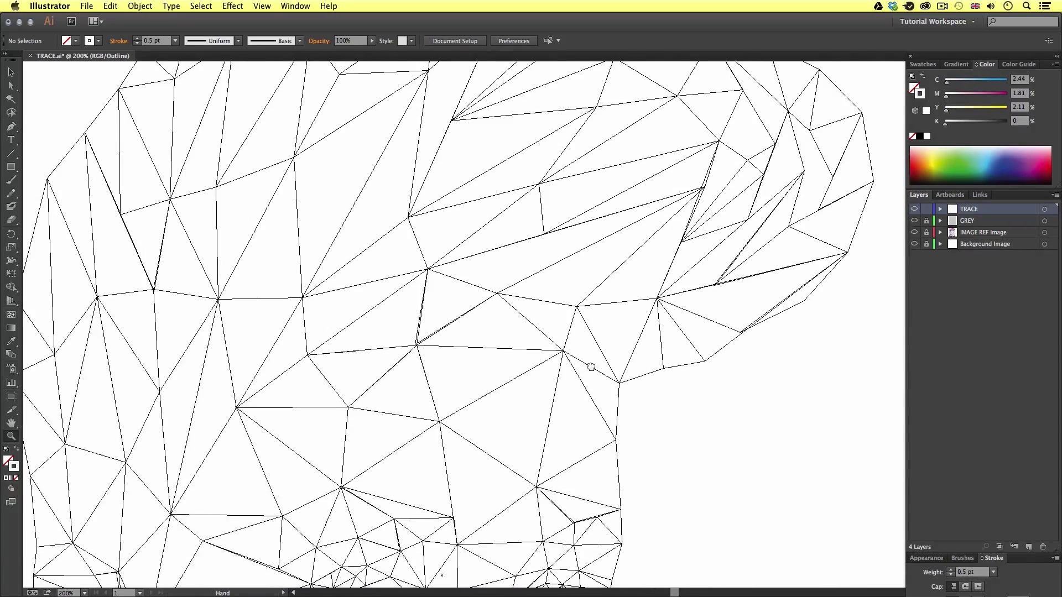
scroll(529, 473, "down", 3)
scroll(528, 473, "left", 1)
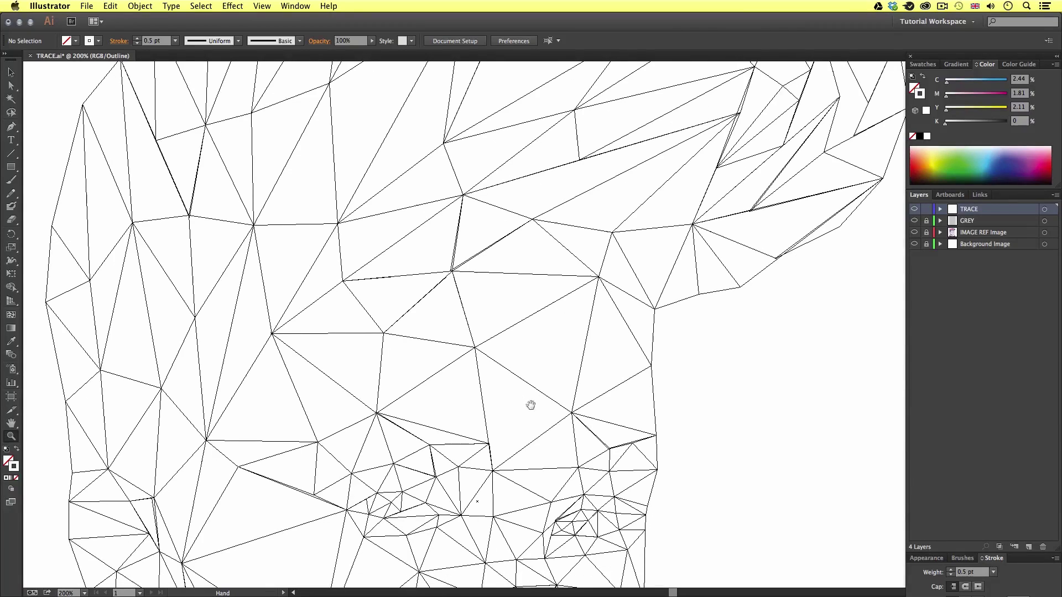
scroll(563, 474, "down", 2)
scroll(564, 474, "left", 1)
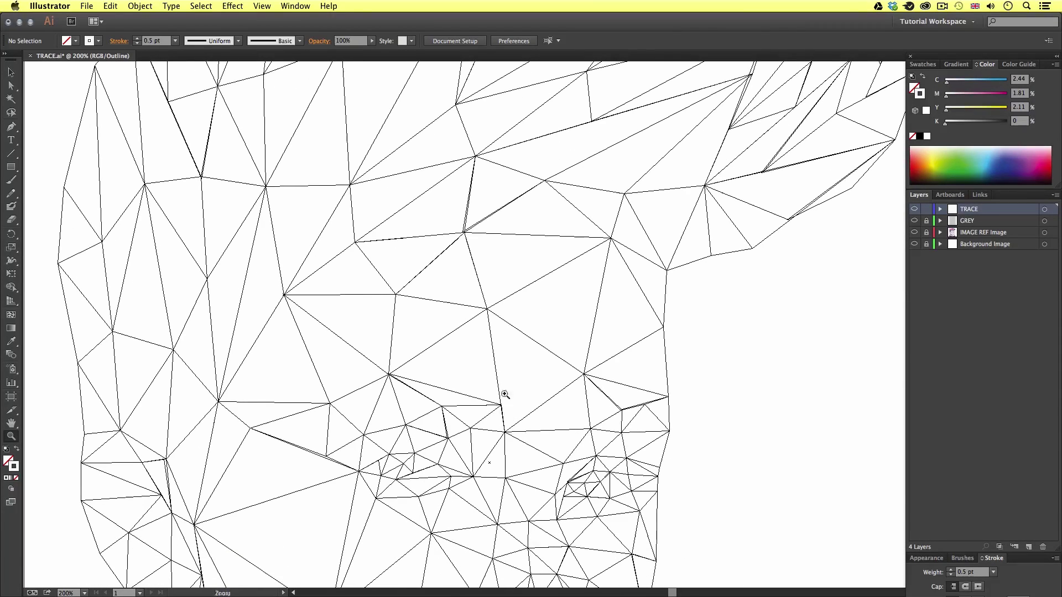
Inspect the mesh up close at the hairline, near eye, ear and cheek for gaps between neighbouring triangles
left_click(506, 313)
left_click(504, 279)
scroll(553, 280, "down", 9)
scroll(553, 280, "left", 5)
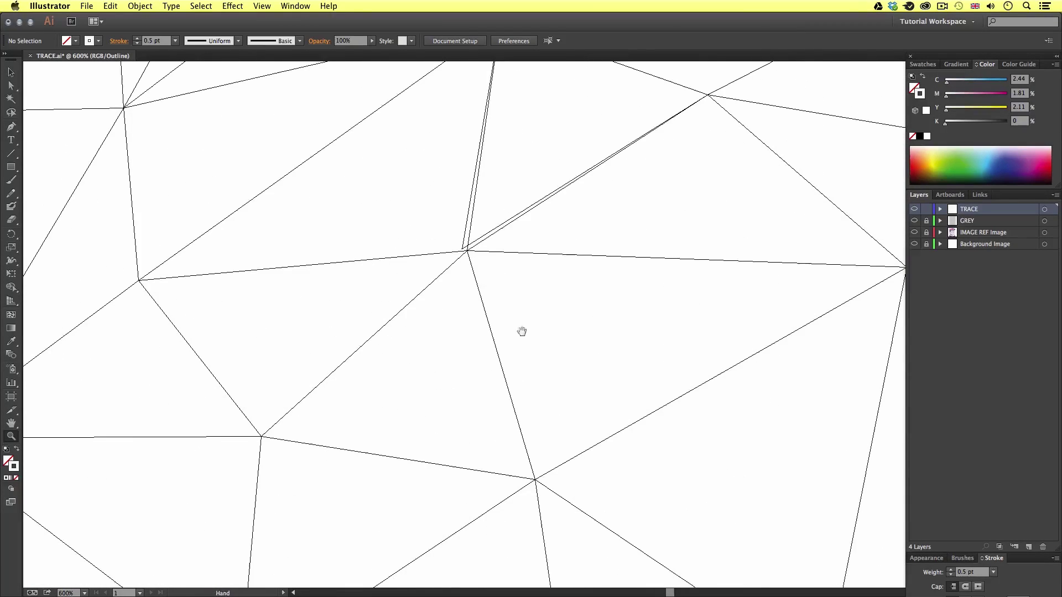
scroll(568, 218, "down", 9)
scroll(568, 218, "left", 5)
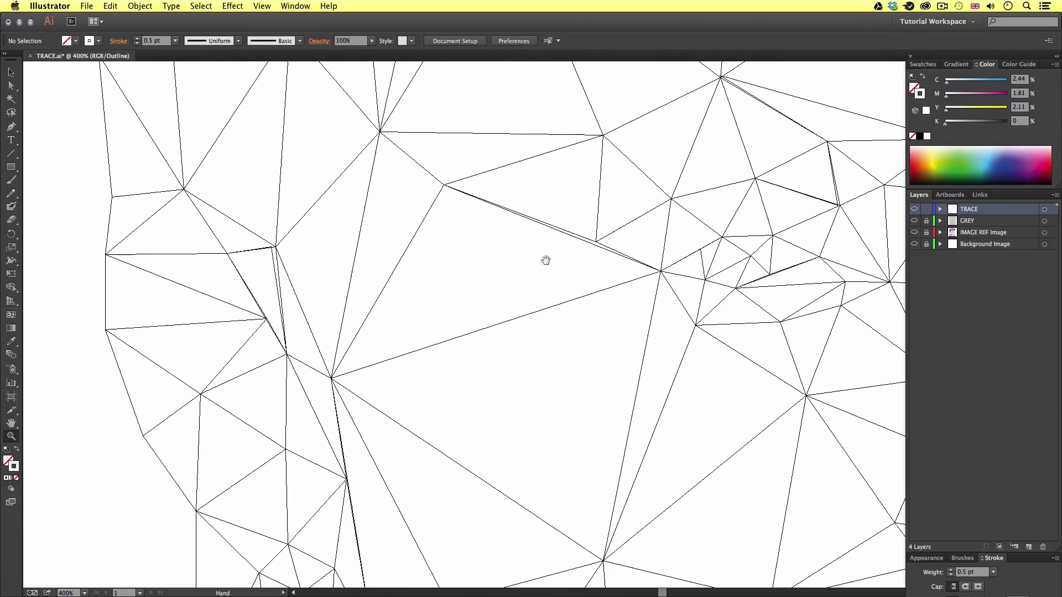
left_click_drag(539, 262, 501, 314)
scroll(408, 328, "down", 10)
scroll(408, 329, "left", 5)
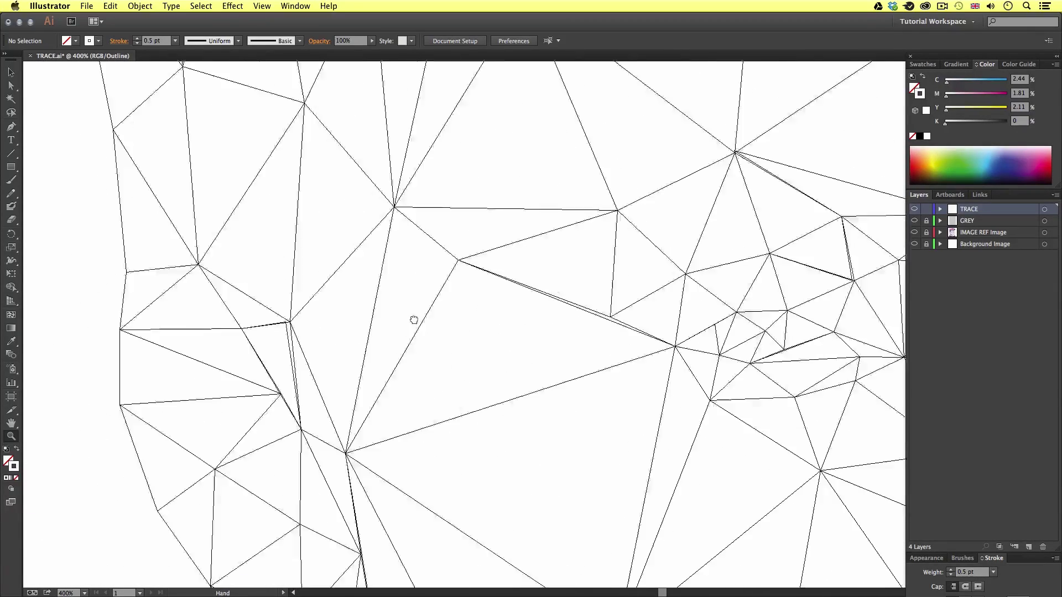
scroll(438, 241, "down", 5)
scroll(439, 242, "left", 3)
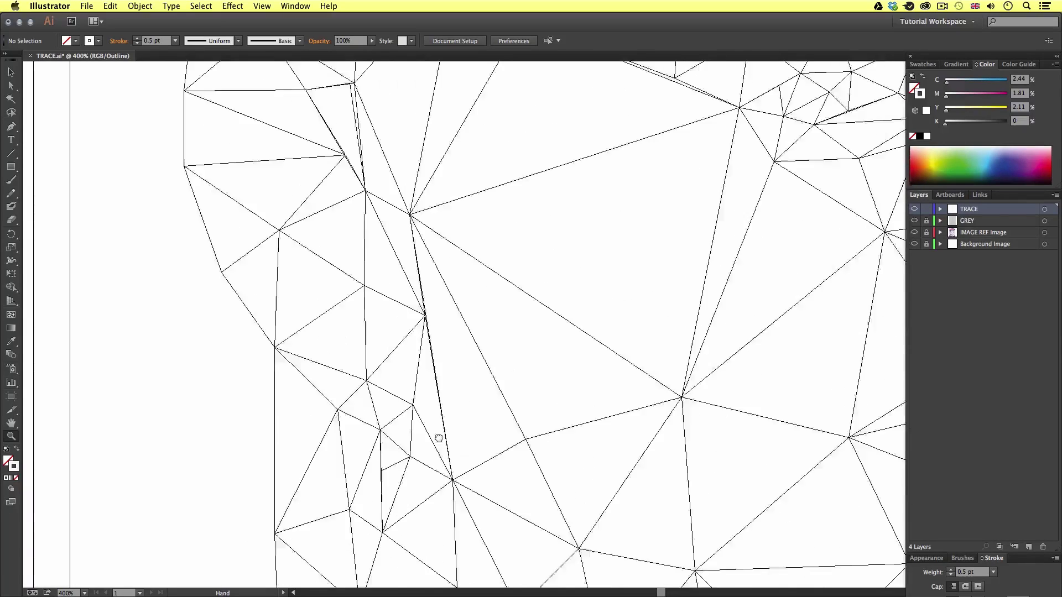
Select the separated anchor points where the ear's top meets the hair and align them to their horizontal and vertical centers
left_click(403, 280)
left_click(501, 336)
key("a")
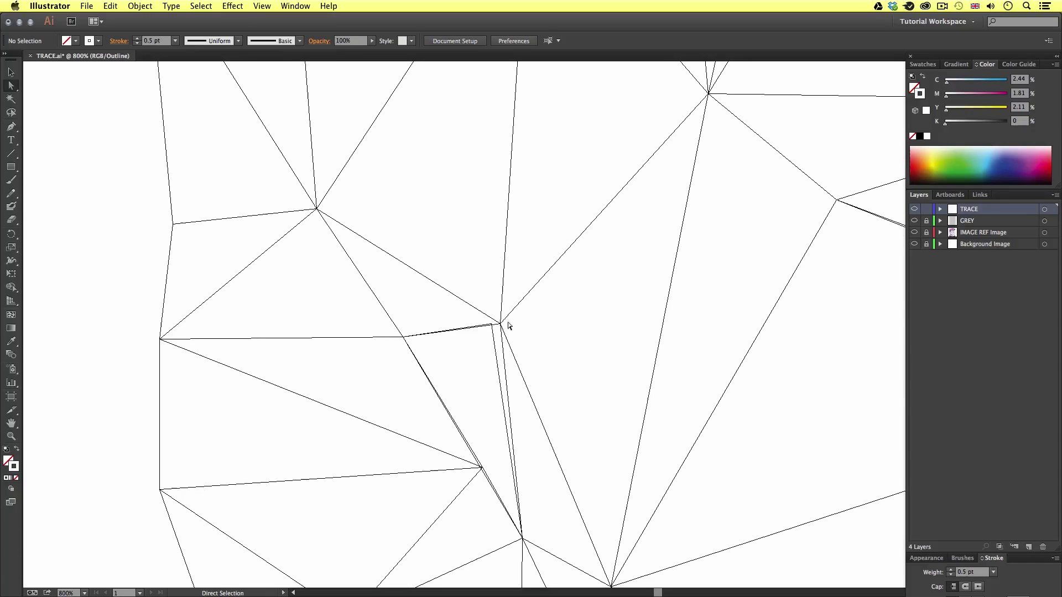
left_click_drag(544, 333, 520, 333)
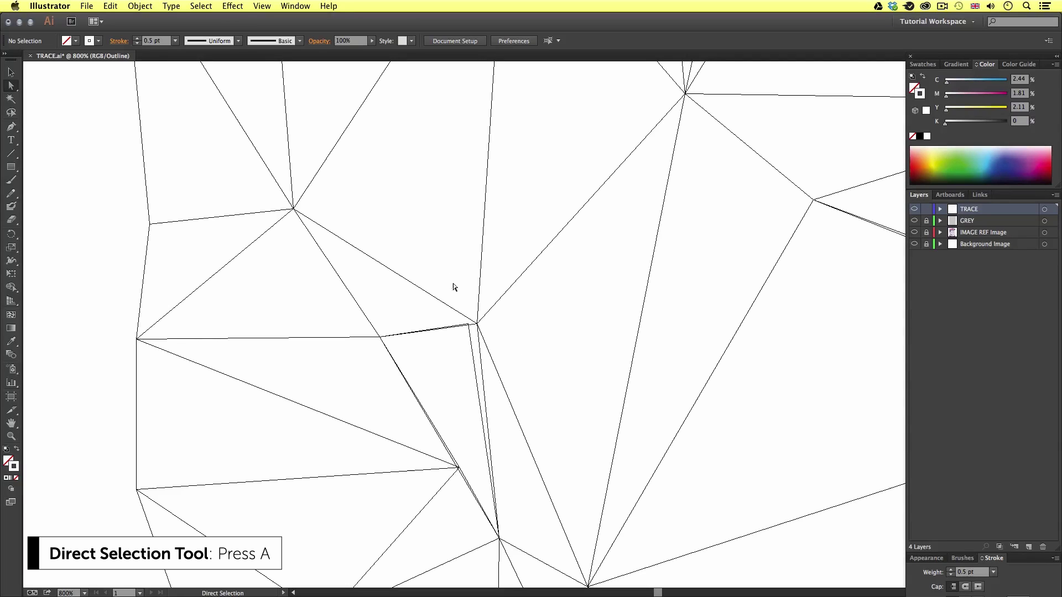
left_click_drag(465, 311, 507, 350)
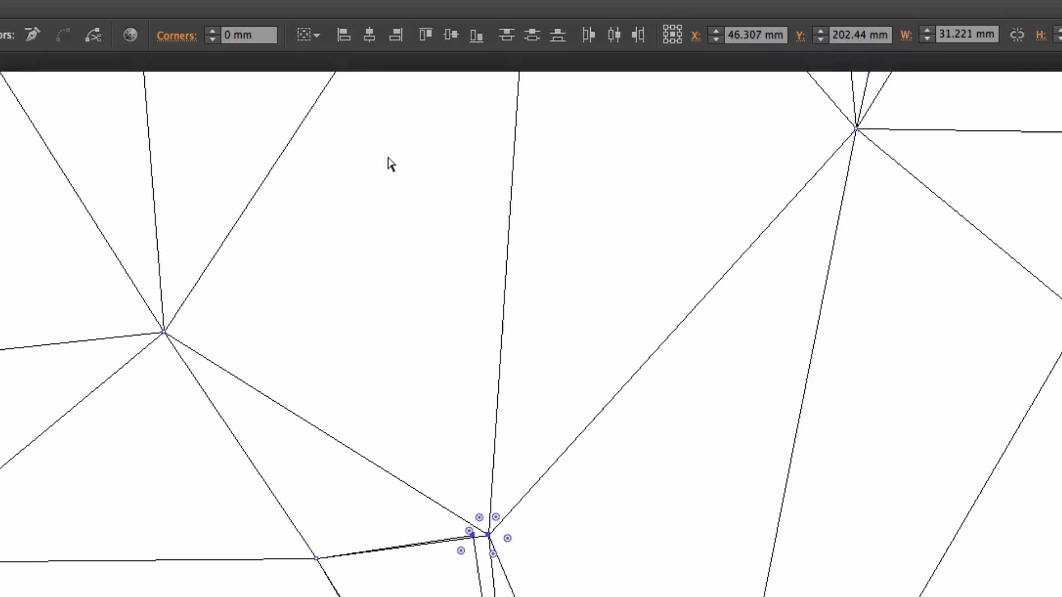
left_click(369, 34)
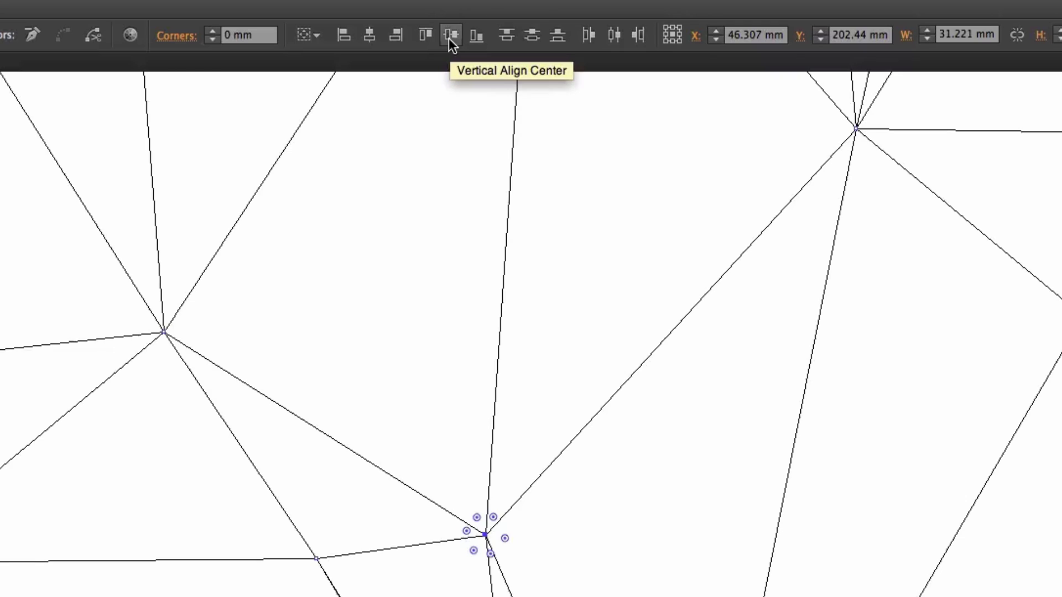
Join the separated anchor points at the middle of the forehead hairline by centering them horizontally and vertically
key("space")
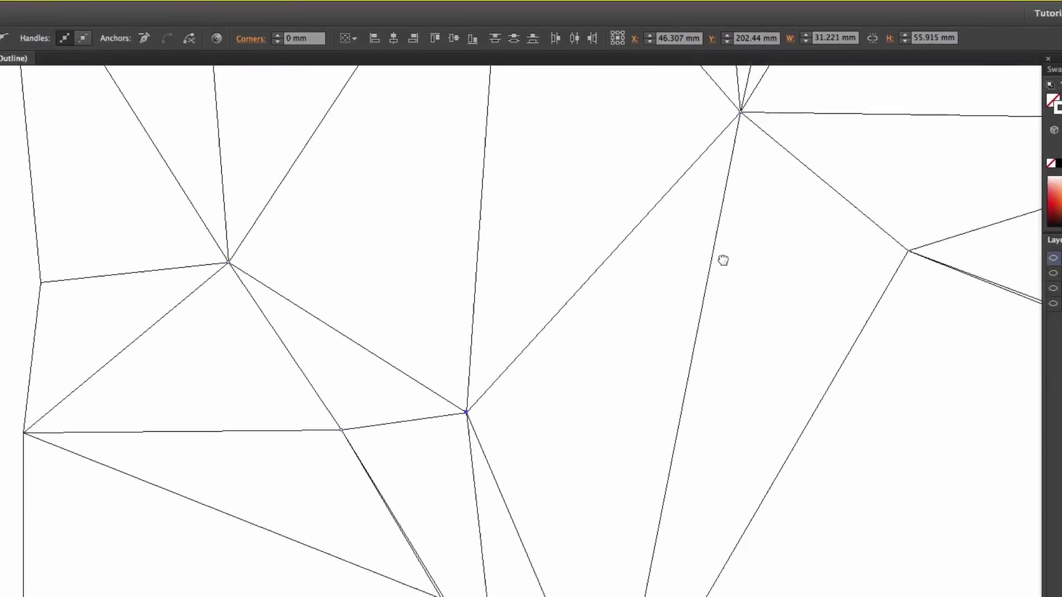
left_click_drag(623, 446, 484, 596)
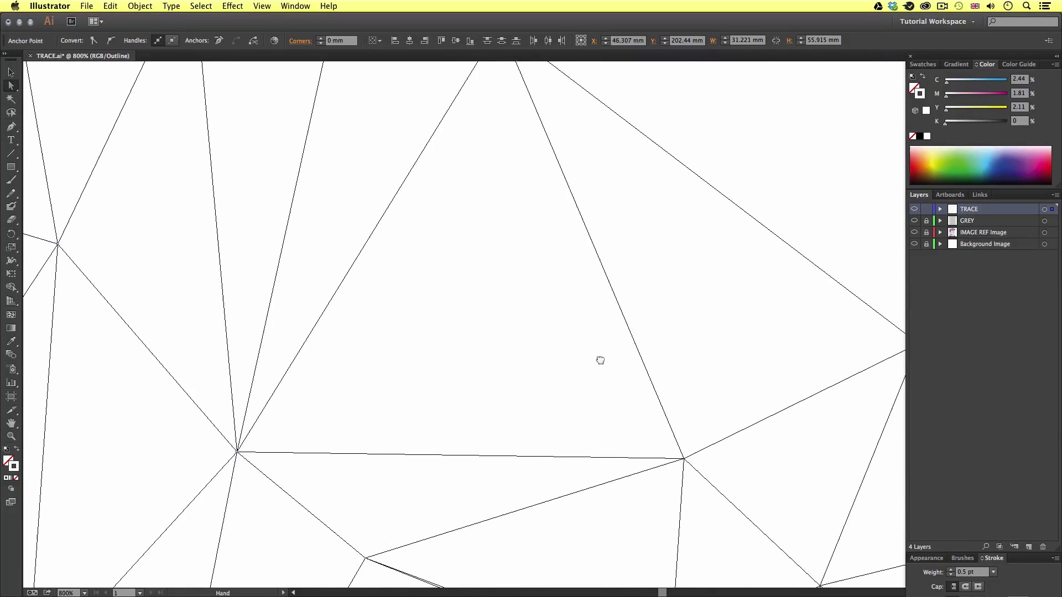
scroll(600, 360, "down", 15)
left_click_drag(511, 266, 562, 308)
left_click(410, 40)
left_click(456, 40)
Select the mismatched anchor points on the far eyebrow and align their horizontal and vertical centers
left_click_drag(822, 288, 512, 308)
left_click_drag(821, 357, 371, 249)
scroll(421, 307, "down", 5)
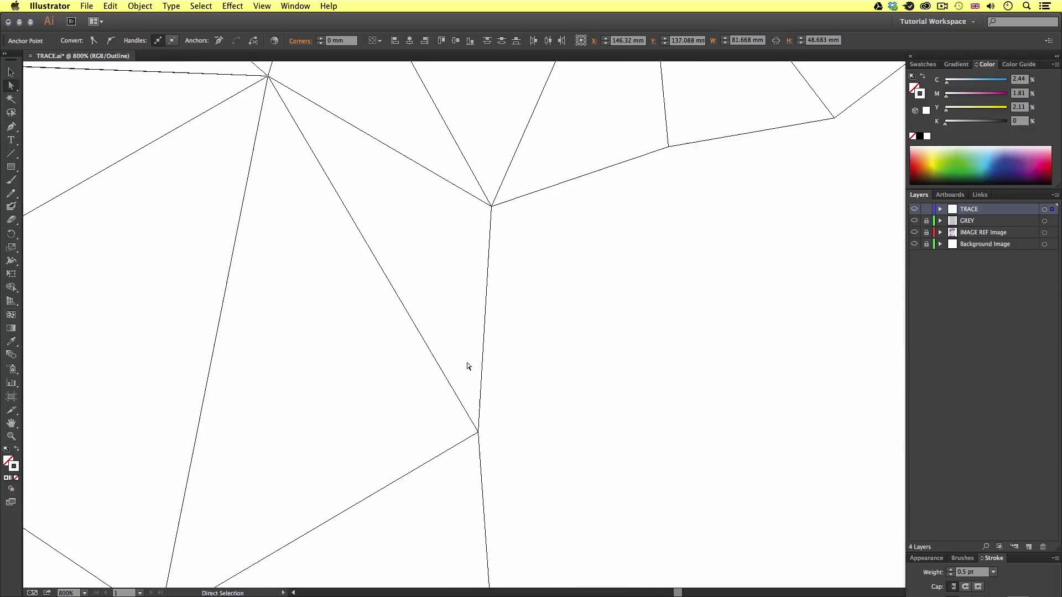
left_click(503, 453, "alt")
left_click(531, 334)
left_click(532, 329)
key("a")
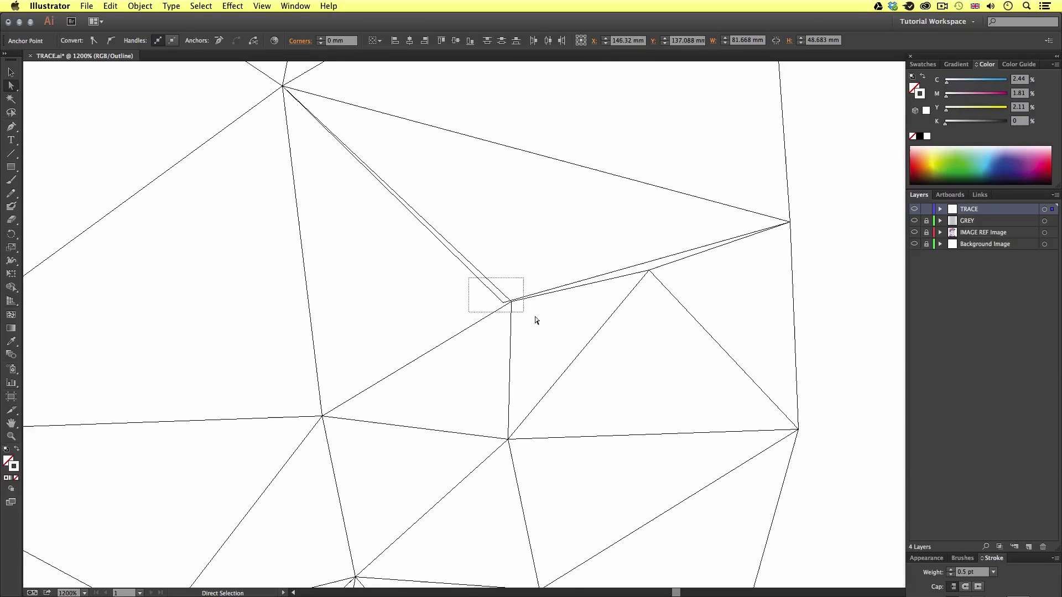
left_click(409, 40)
left_click(456, 40)
Select the separated anchor points at the far eye's inner corner and align their horizontal and vertical centers
left_click(519, 170)
left_click(426, 413, "alt")
left_click(526, 437)
left_click_drag(199, 479, 408, 320)
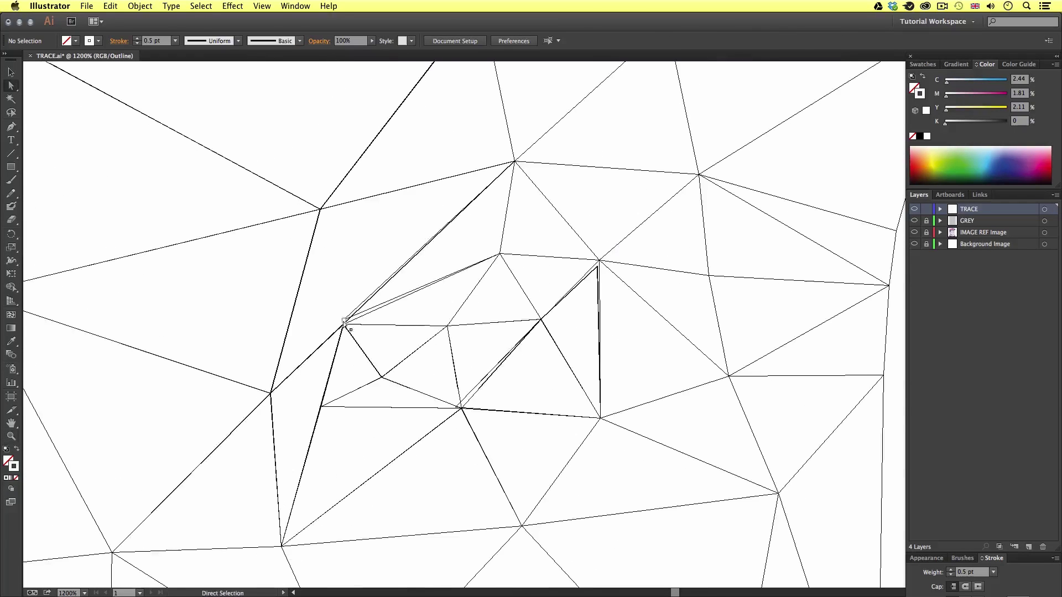
left_click_drag(329, 307, 360, 336)
left_click(410, 41)
left_click(456, 41)
Align the mismatched anchor points on the far eye's upper and lower lids to their horizontal and vertical centers
left_click_drag(587, 249, 613, 278)
left_click(409, 40)
left_click(456, 41)
left_click_drag(497, 422, 564, 360)
left_click(409, 40)
left_click_drag(512, 333, 573, 362)
left_click(456, 41)
Center the mismatched anchor points on the side of the nose below the far eye so the triangles meet
key("a")
left_click_drag(586, 161, 585, 246)
left_click_drag(587, 227, 631, 272)
left_click(410, 41)
left_click(456, 41)
left_click_drag(335, 194, 379, 239)
left_click(409, 40)
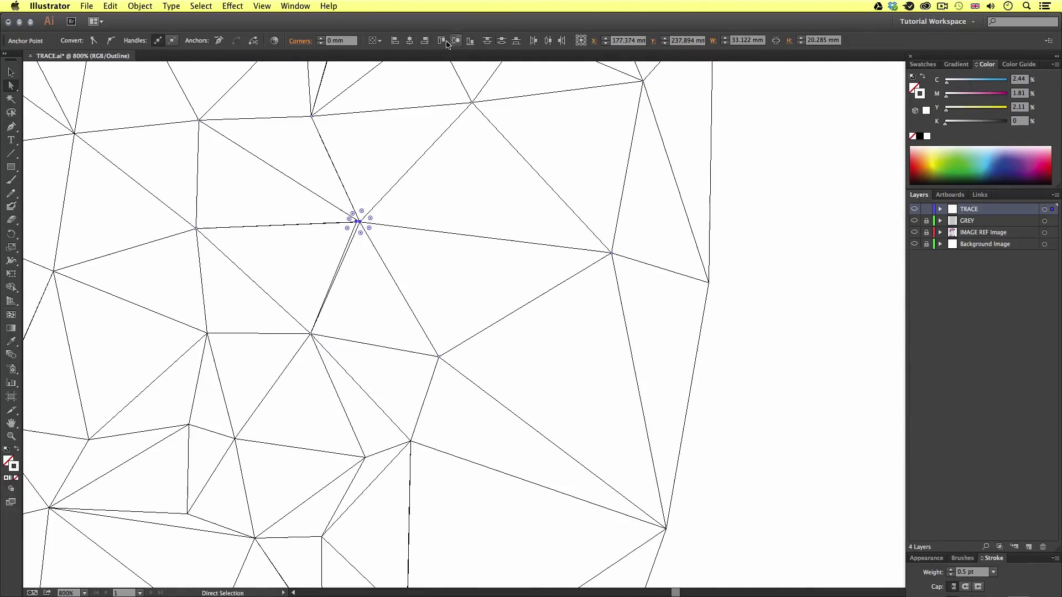
Join the separated anchor points around the nostril by aligning each group's horizontal and vertical centers
left_click_drag(527, 267, 568, 308)
left_click(409, 41)
left_click(456, 40)
left_click_drag(163, 407, 503, 341)
left_click_drag(399, 294, 441, 334)
left_click(410, 40)
left_click(456, 40)
left_click_drag(379, 243, 420, 285)
left_click(409, 40)
left_click(456, 40)
Align the mismatched anchor points on the nose and select those at the middle of the upper lip for centering
left_click_drag(571, 136, 505, 316)
left_click_drag(573, 246, 614, 287)
left_click(409, 40)
left_click(456, 41)
left_click_drag(532, 217, 573, 258)
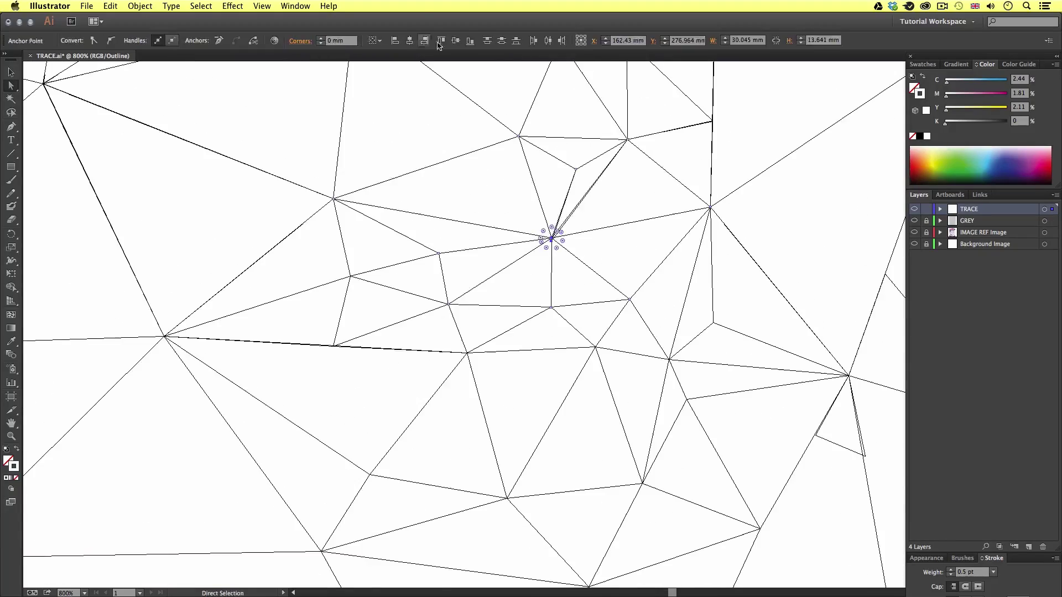
left_click_drag(608, 324, 431, 139)
Close the gaps between the jaw and the far earring by centering the mismatched anchor points horizontally and vertically
left_click_drag(652, 285, 628, 330)
left_click(410, 40)
left_click(456, 40)
left_click_drag(673, 379, 686, 330)
left_click(409, 40)
left_click_drag(449, 356, 487, 110)
left_click(456, 41)
Align the separated anchor points near the far earring's lower end and check the area beside it
key("super+minus")
key("super+minus")
left_click_drag(595, 488, 254, 488)
left_click_drag(527, 361, 569, 402)
left_click(409, 41)
left_click(456, 40)
left_click_drag(636, 266, 225, 269)
left_click_drag(537, 219, 579, 261)
Align the mismatched anchor points along the jacket collar below the neck to their horizontal and vertical centers
left_click_drag(165, 420, 805, 333)
left_click_drag(536, 386, 835, 387)
left_click_drag(389, 238, 431, 280)
left_click(409, 41)
left_click(455, 40)
left_click_drag(155, 144, 513, 307)
left_click(409, 41)
Center the separated anchor points on the jacket's near shoulder and along its lower edge horizontally and vertically
left_click_drag(689, 303, 631, 351)
left_click(409, 40)
left_click(456, 40)
left_click_drag(498, 332, 647, 234)
left_click_drag(293, 426, 339, 470)
left_click(409, 40)
left_click(455, 40)
Select the mismatched anchor points at the back of the neck above the shoulder and align them horizontally and vertically
left_click_drag(546, 62, 545, 247)
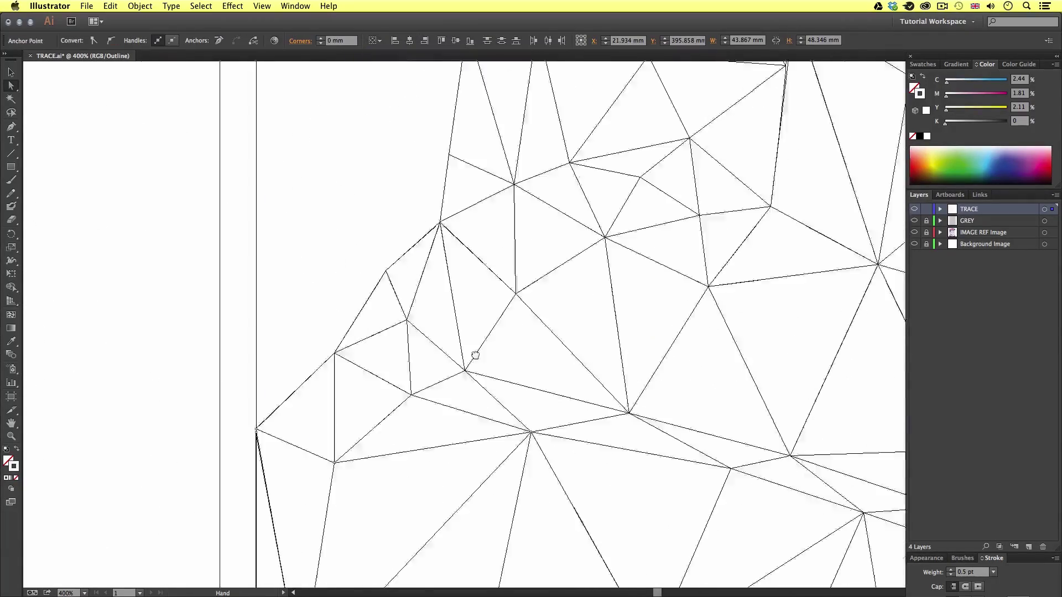
left_click_drag(277, 221, 484, 380)
left_click_drag(484, 166, 483, 553)
left_click_drag(456, 383, 498, 424)
left_click(395, 41)
left_click(441, 41)
Join the separated anchor points along the quiff's lower front by aligning them to common centers
left_click_drag(560, 83, 529, 323)
left_click_drag(803, 443, 445, 318)
left_click_drag(636, 351, 776, 346)
left_click_drag(563, 311, 558, 149)
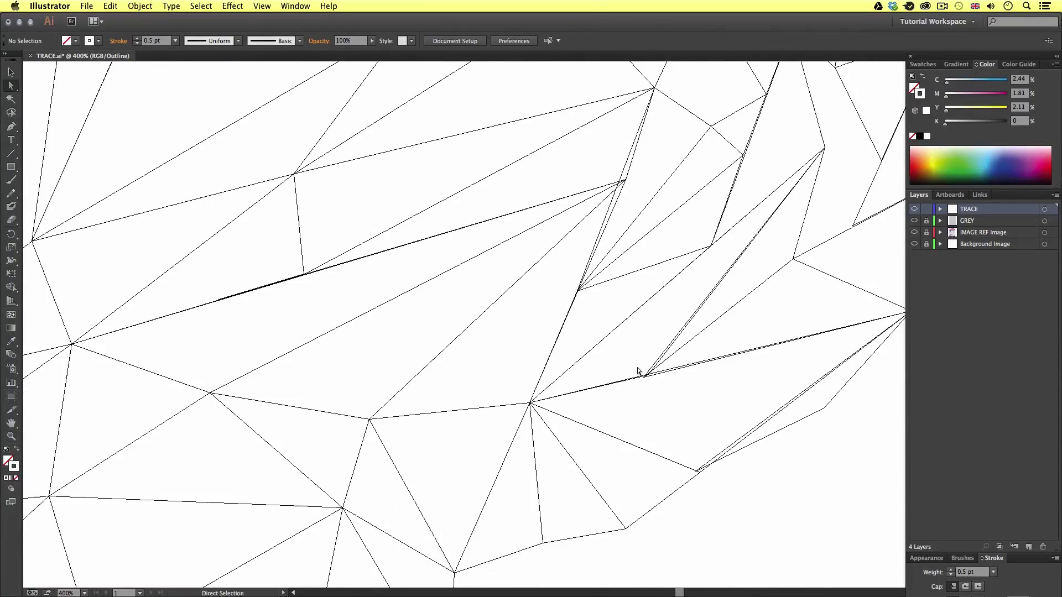
left_click_drag(636, 380, 666, 354)
left_click(409, 41)
left_click(455, 40)
left_click_drag(592, 188, 550, 230)
left_click(410, 40)
Align the mismatched anchor points above the near eye's inner half to their horizontal center
left_click_drag(249, 498, 483, 91)
left_click_drag(335, 194, 379, 238)
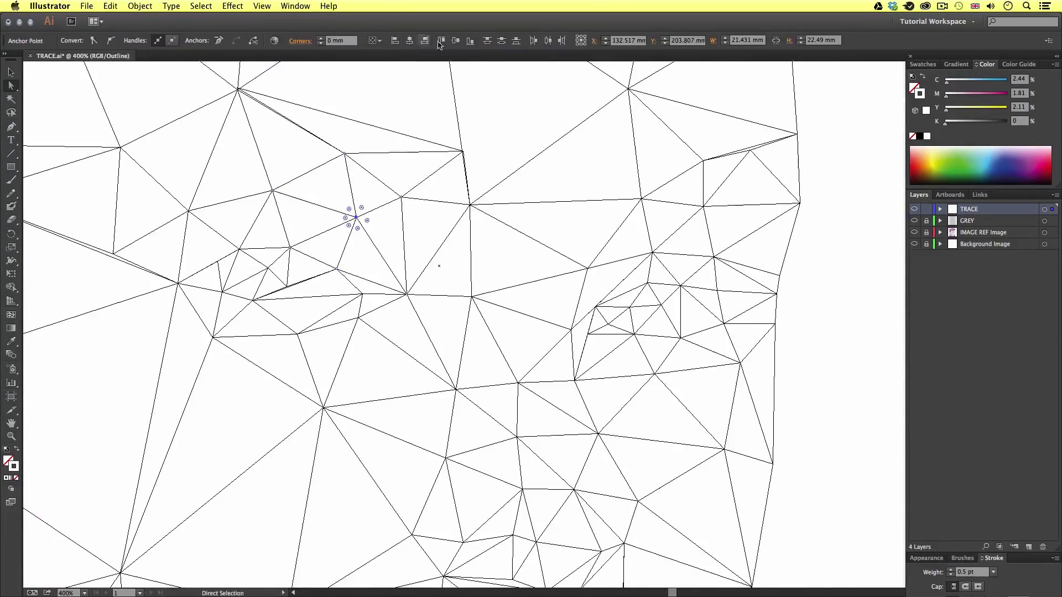
left_click(409, 40)
Inspect the mesh up close around the mouth, chin, far earring and quiff for remaining gaps between triangles
left_click_drag(525, 469, 505, 303)
key("super+minus")
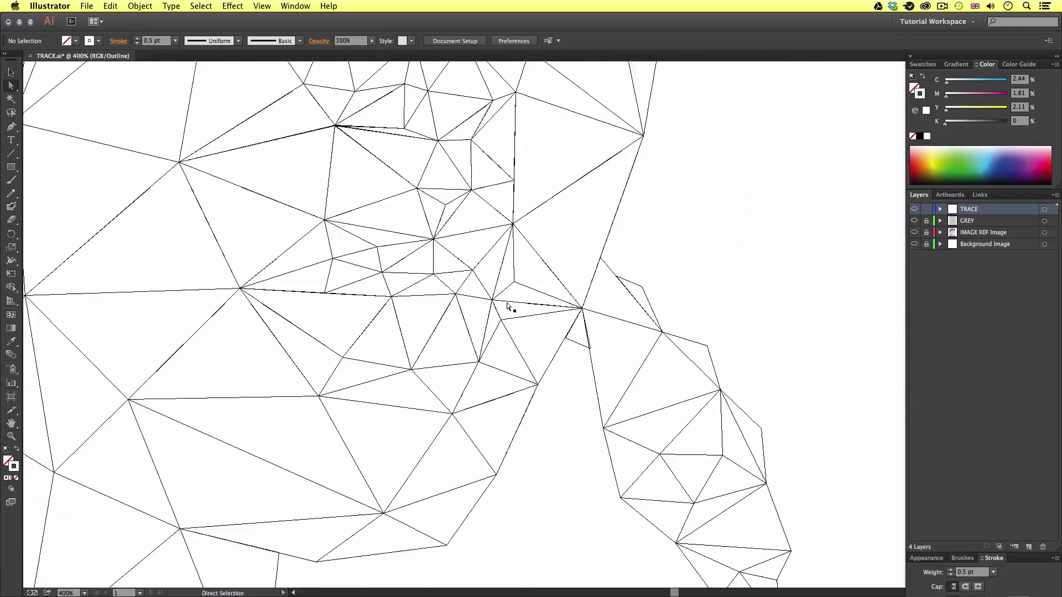
left_click_drag(515, 111, 556, 333)
left_click_drag(613, 270, 541, 368)
key("super+space")
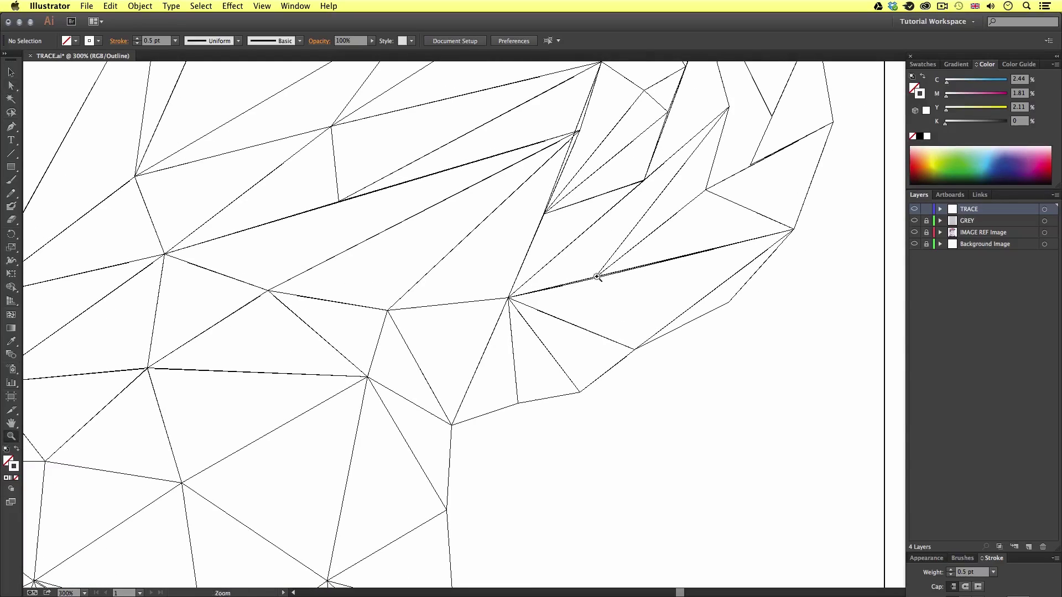
left_click_drag(607, 292, 610, 294)
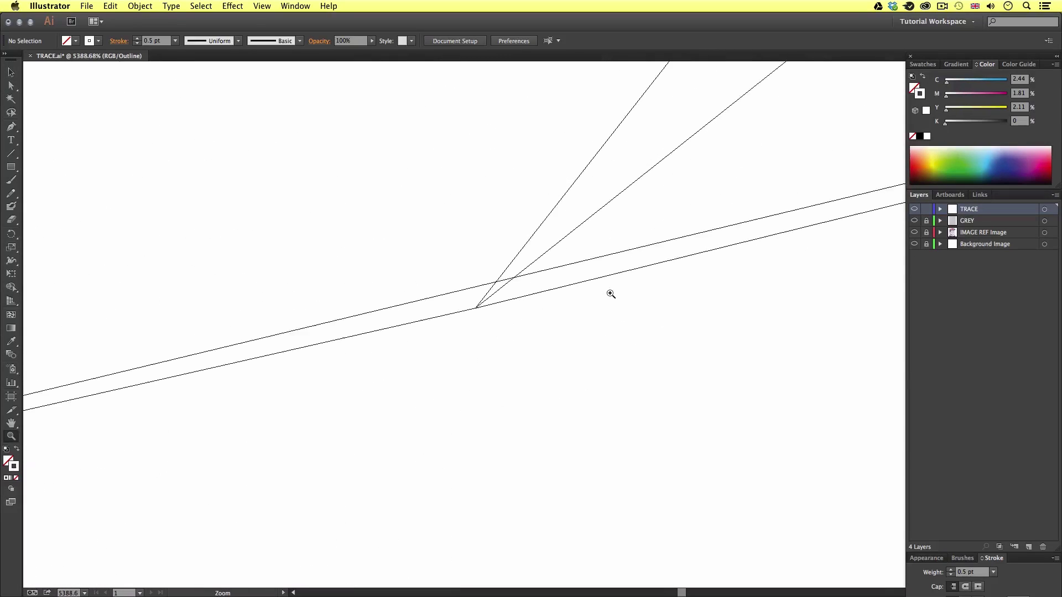
left_click_drag(484, 305, 468, 291)
left_click(470, 335)
scroll(471, 337, "down", 10)
scroll(507, 408, "down", 5)
left_click_drag(385, 384, 416, 445)
left_click_drag(482, 341, 475, 337)
left_click(517, 339)
scroll(459, 360, "down", 8)
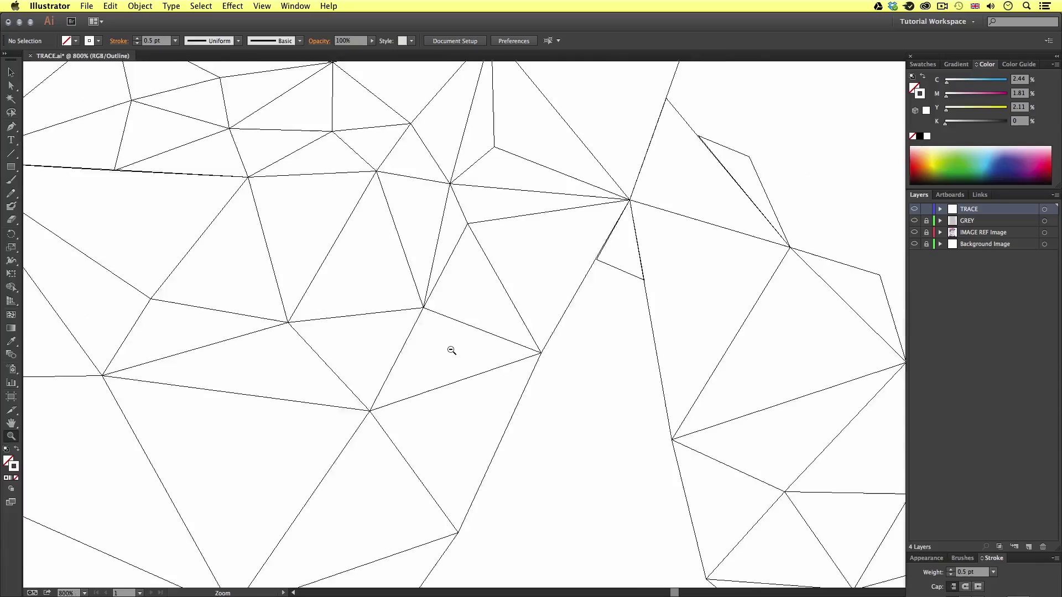
scroll(506, 338, "down", 10)
Switch the whole portrait from Outline back to Preview mode and look over the white mesh on the face
left_click_drag(346, 90, 701, 553)
key("a")
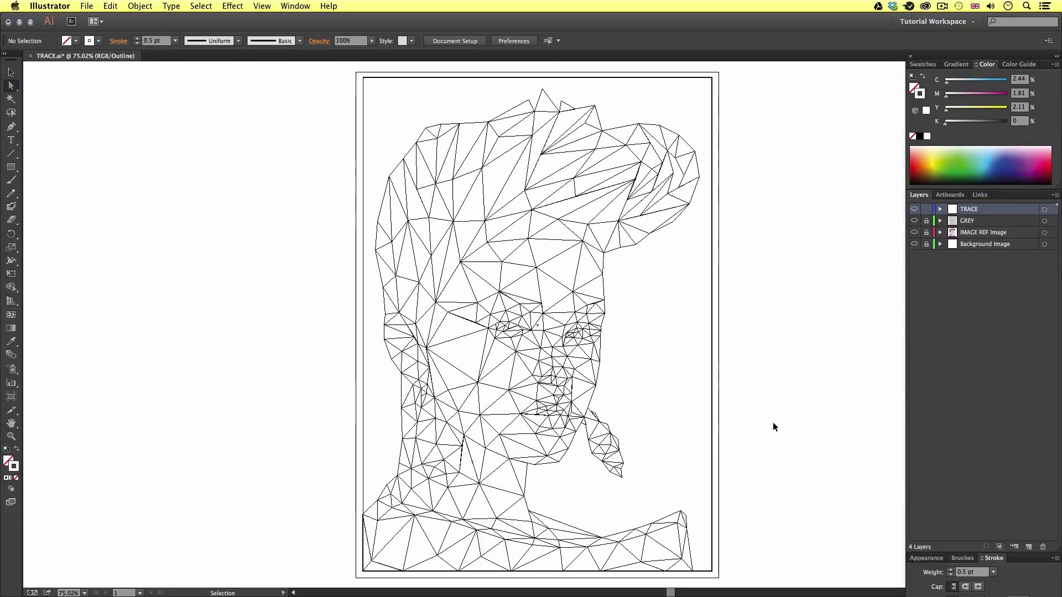
key("super+y")
key("z")
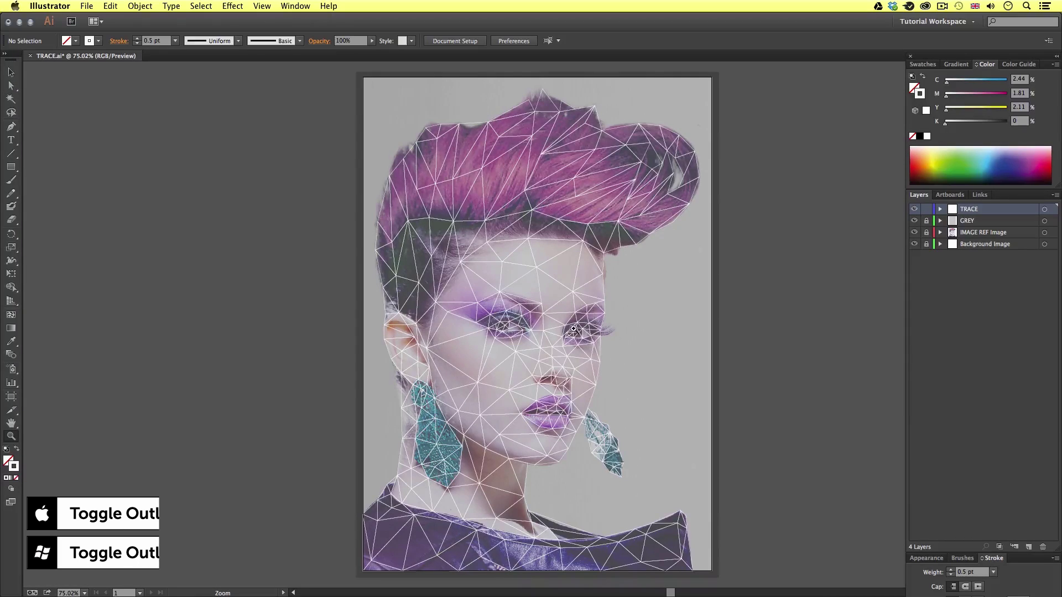
left_click(660, 343)
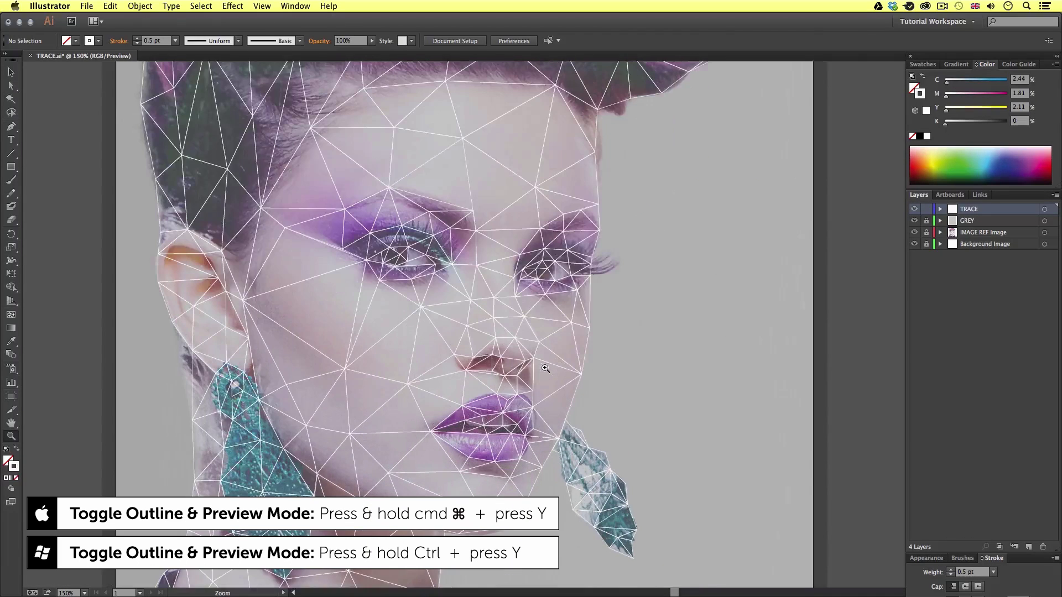
left_click_drag(555, 377, 536, 406)
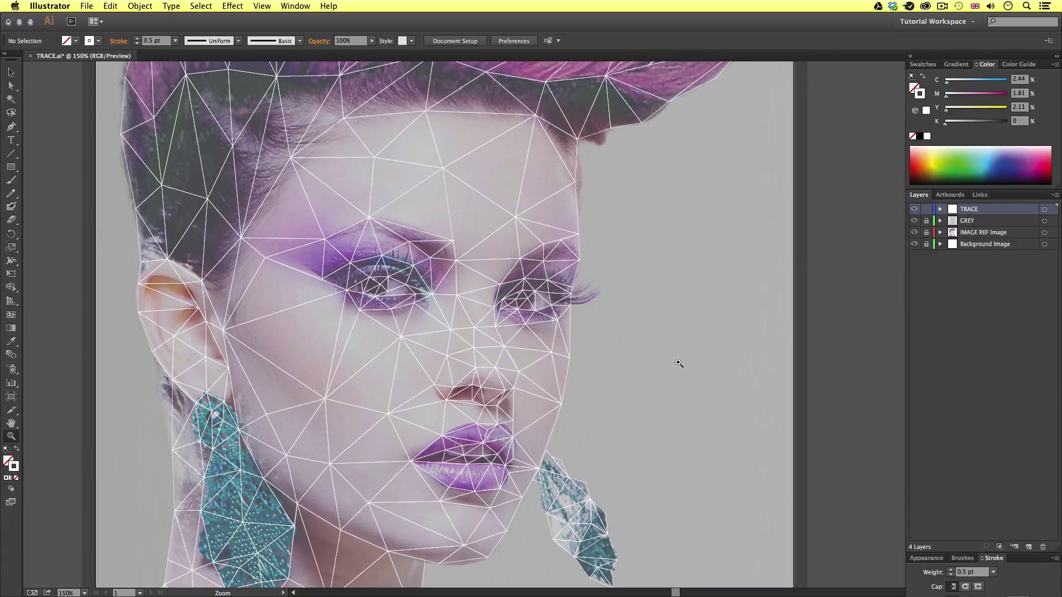
key("v")
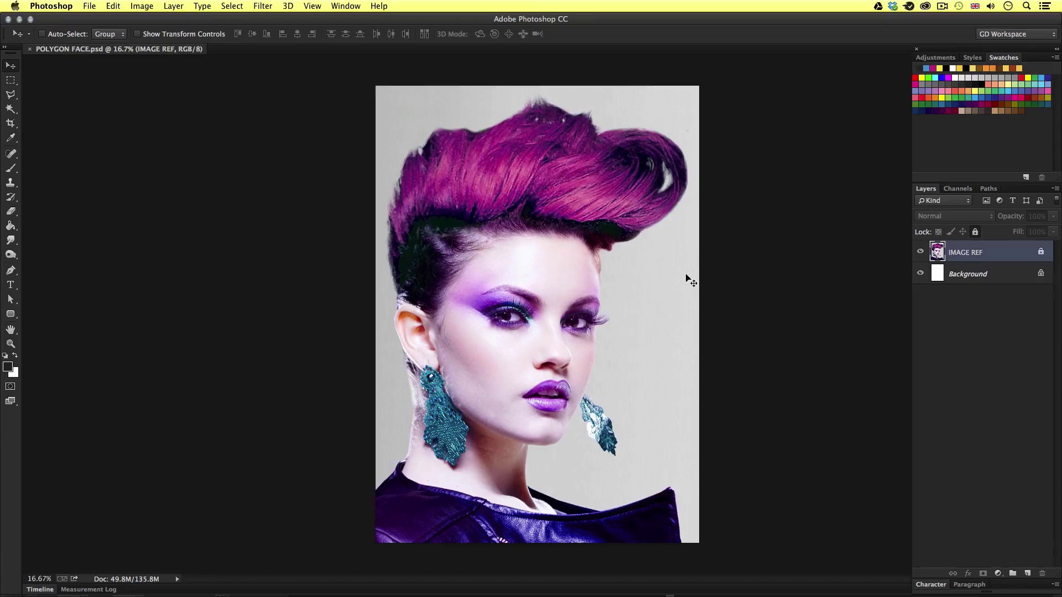
In Photoshop's POLYGON FACE.psd, show the Paths panel and detach it as a floating panel beside the portrait
left_click(343, 7)
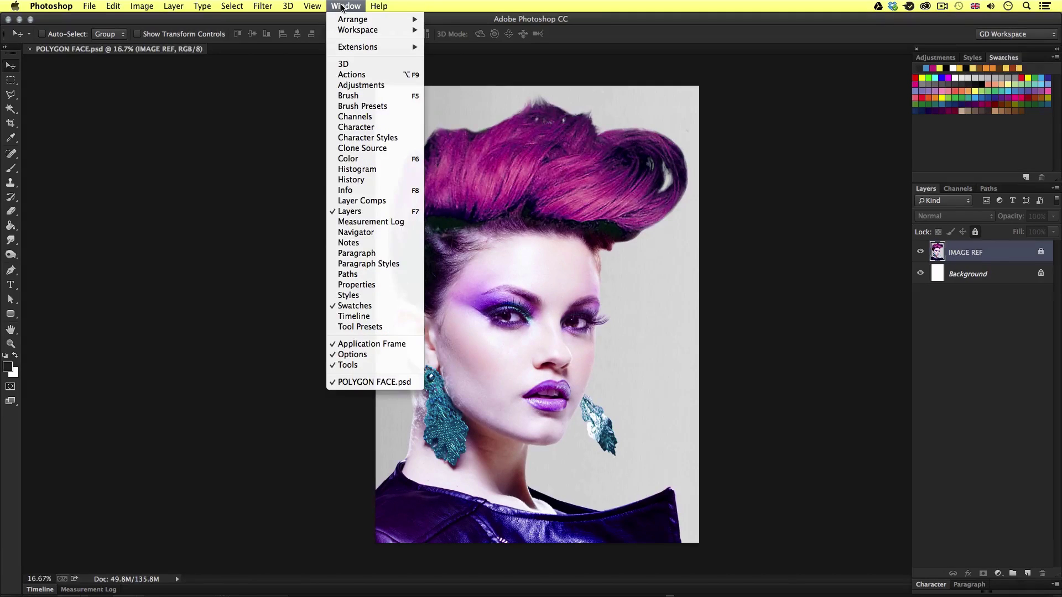
left_click(360, 279)
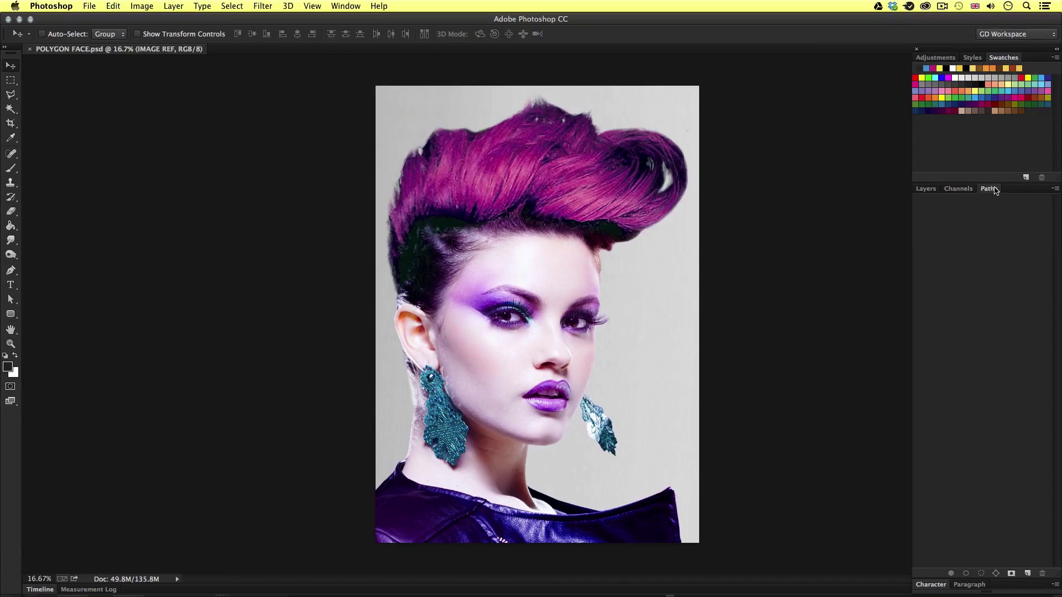
left_click_drag(993, 190, 740, 95)
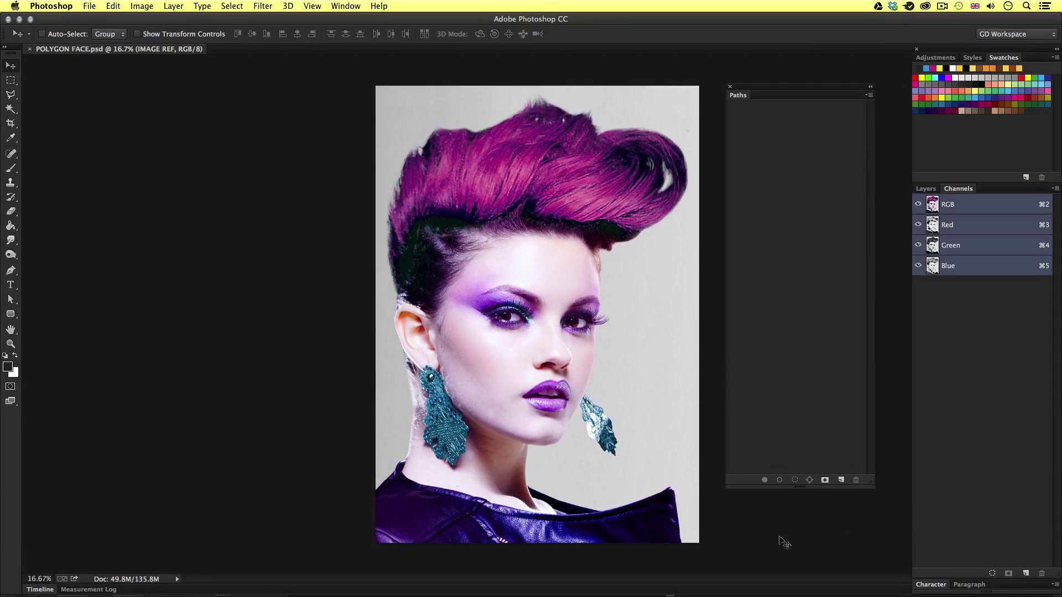
Shorten and reposition the floating Paths panel beside the portrait, and bring the document's layer list into view
left_click_drag(875, 483, 873, 312)
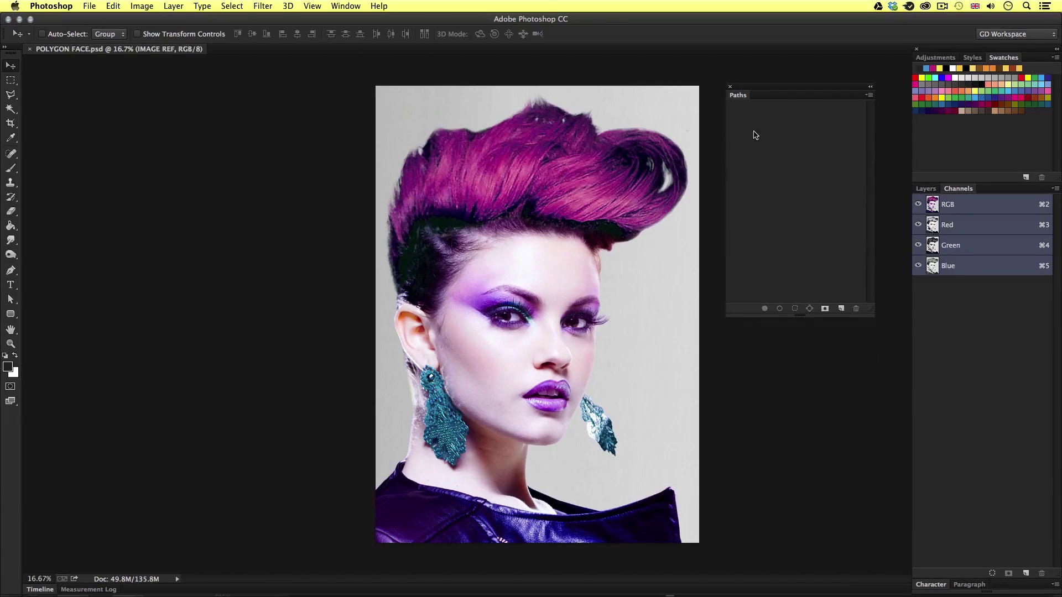
left_click_drag(758, 90, 785, 165)
left_click(923, 188)
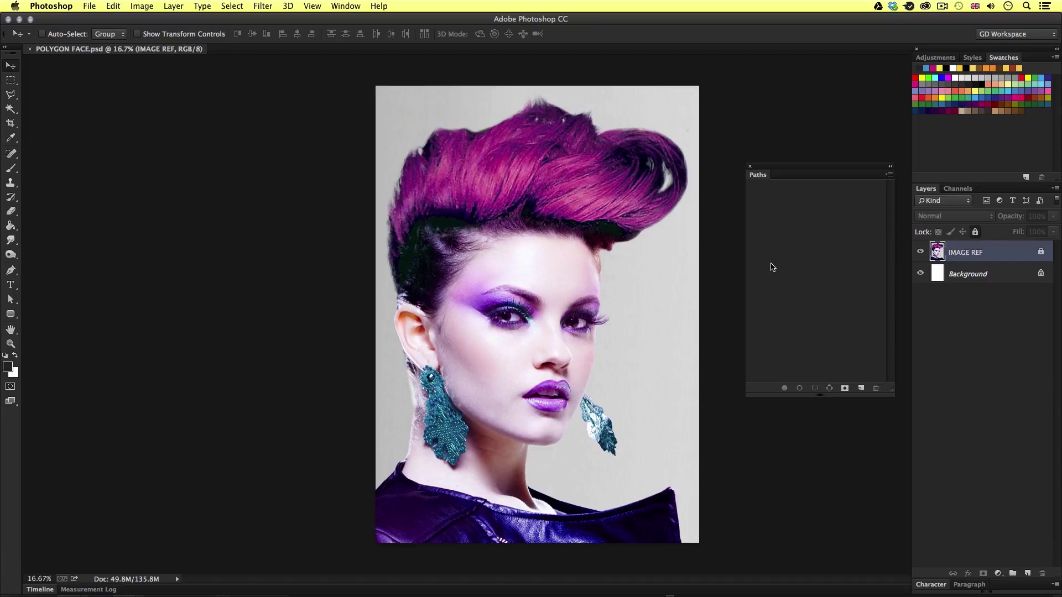
Switch to Illustrator and copy all of the polygon trace lines drawn over the portrait in TRACE.ai
key("super+Tab")
key("super+Tab")
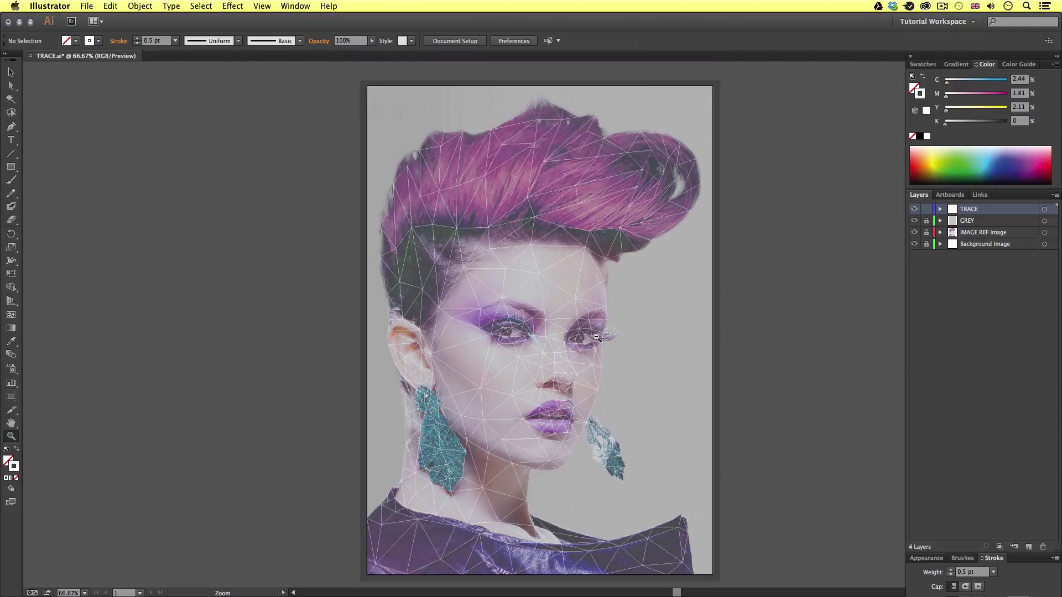
key("super+minus")
left_click_drag(564, 349, 592, 343)
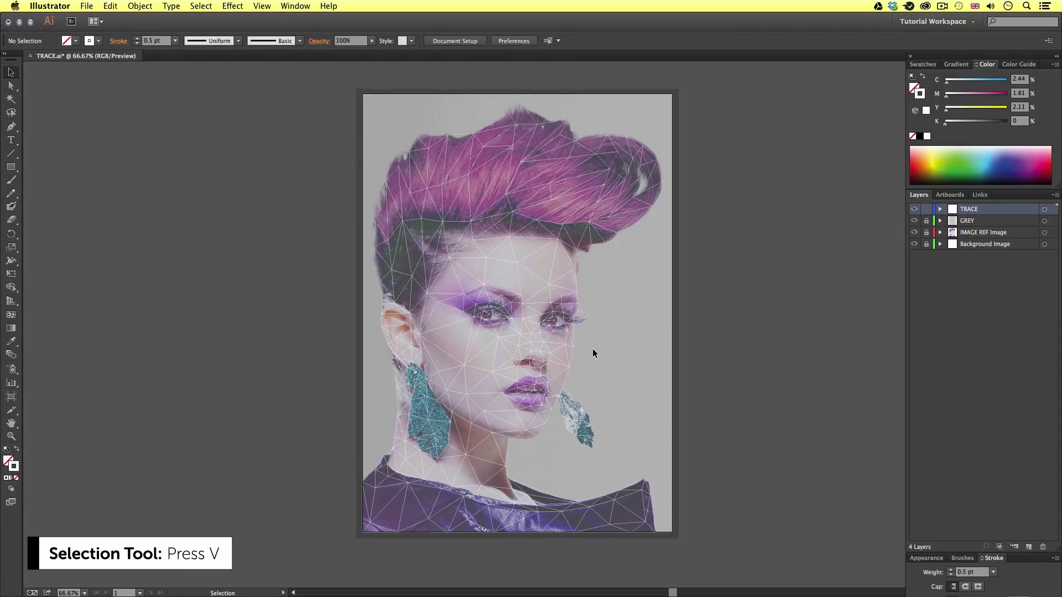
left_click_drag(355, 90, 698, 553)
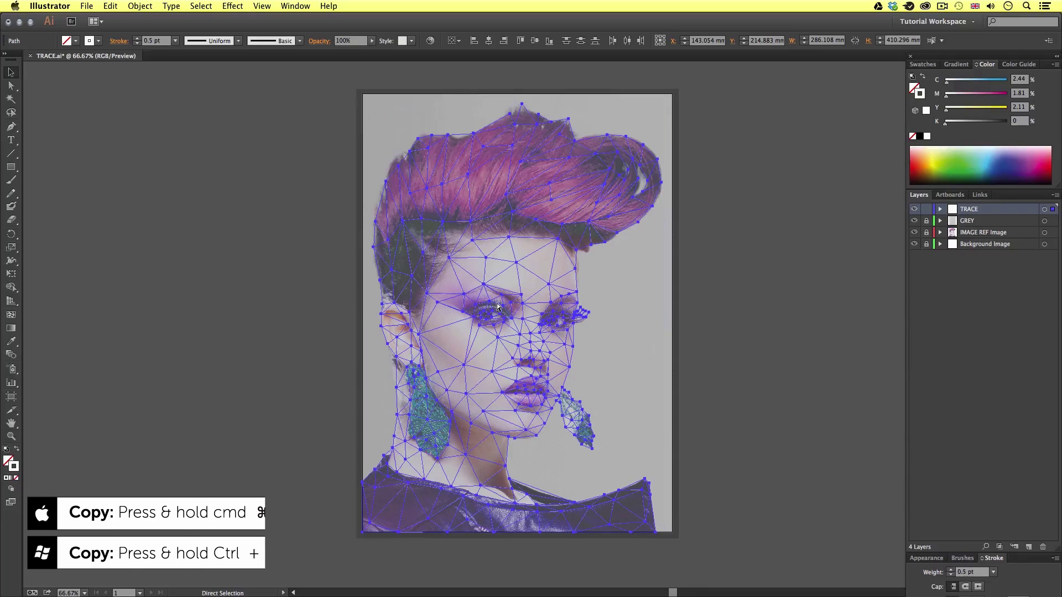
key("super+c")
Switch back to Photoshop and create a new path named TRACE
key("super+Tab")
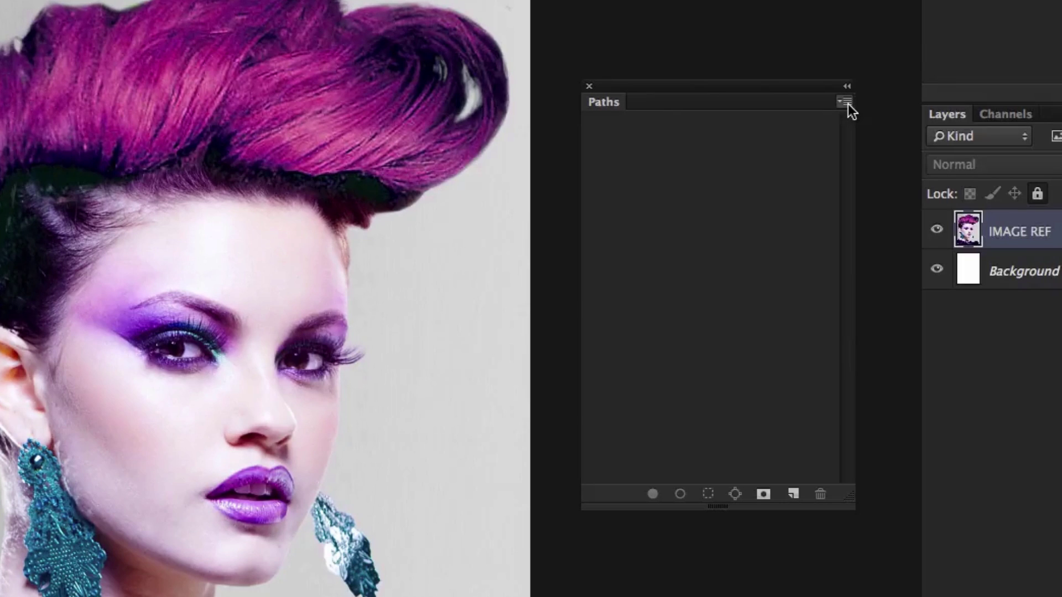
left_click(847, 103)
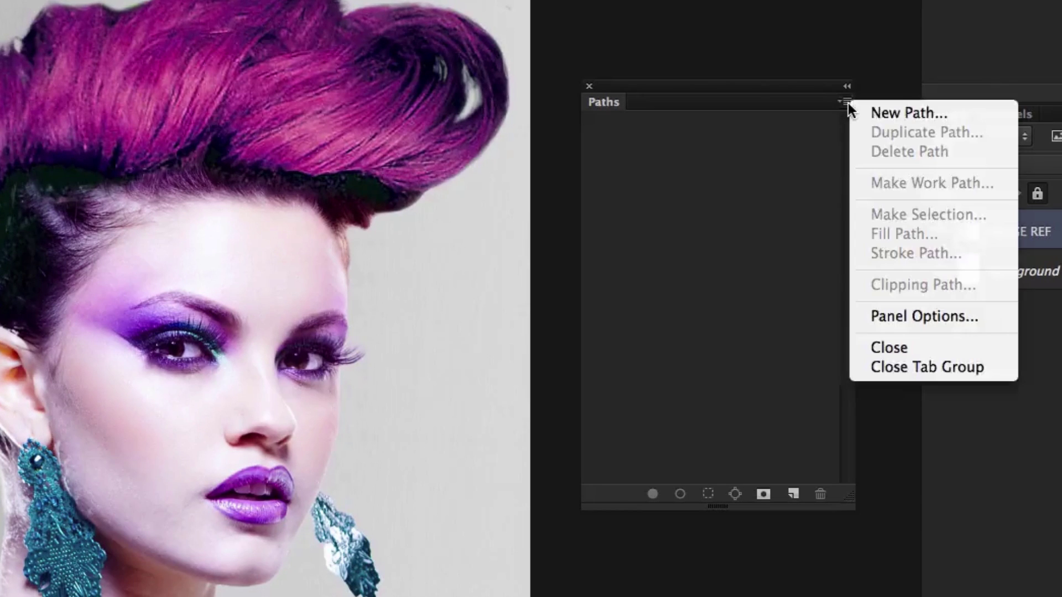
left_click(879, 115)
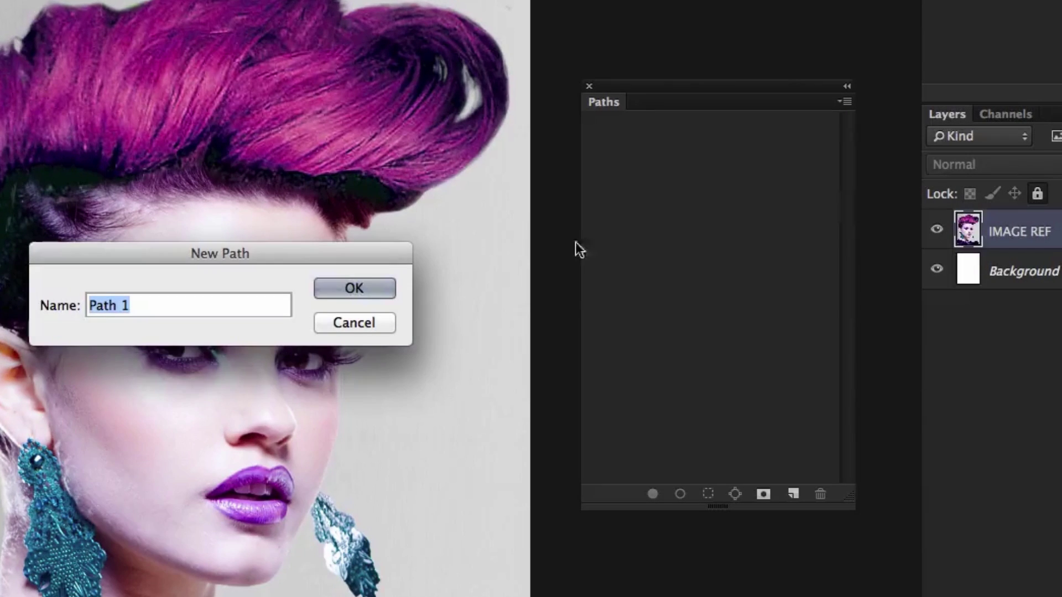
type("TRACE")
left_click(356, 289)
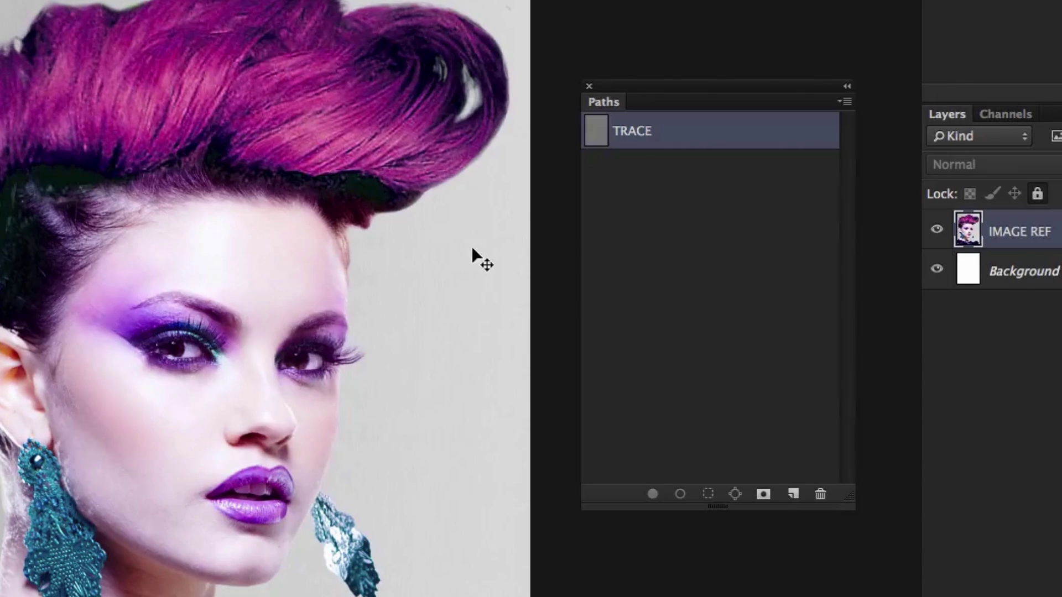
Paste the copied polygon lines into the TRACE path, using the Path option
key("super+v")
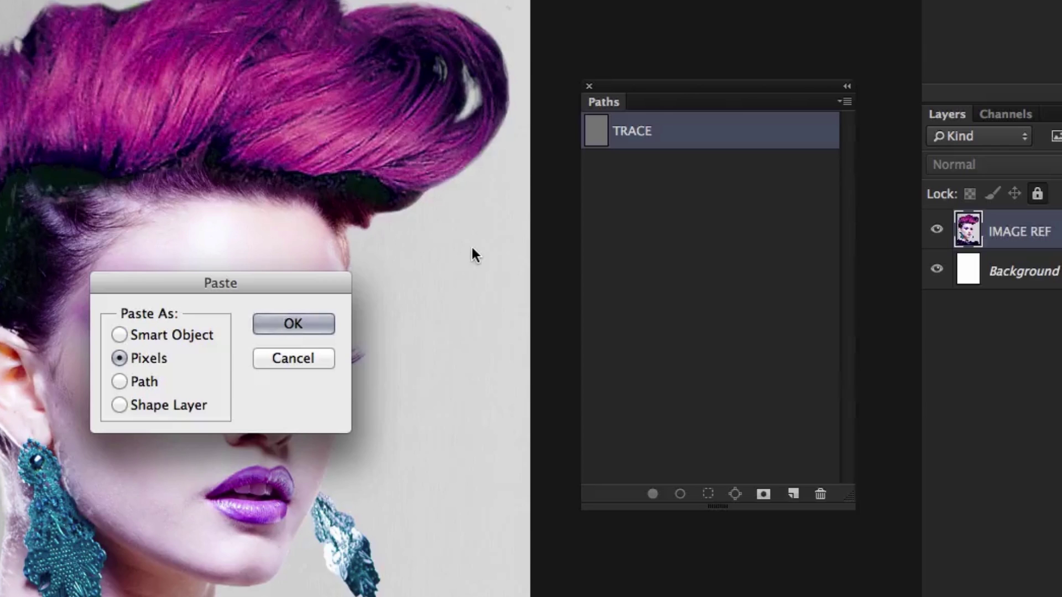
mouse_move(260, 267)
left_mouse_down()
mouse_move(270, 265)
mouse_move(245, 253)
left_mouse_up()
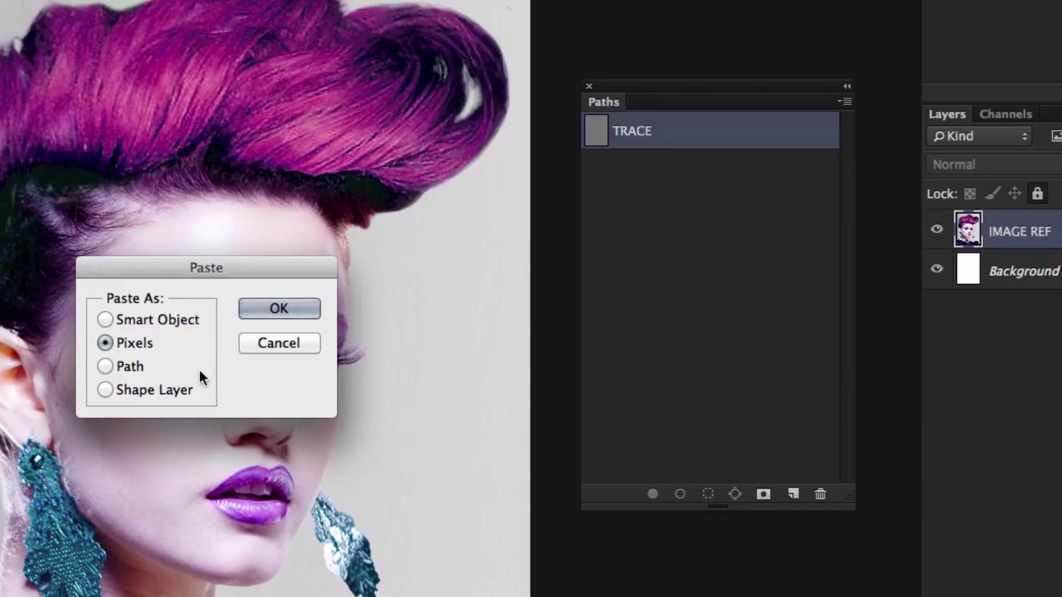
left_click(106, 367)
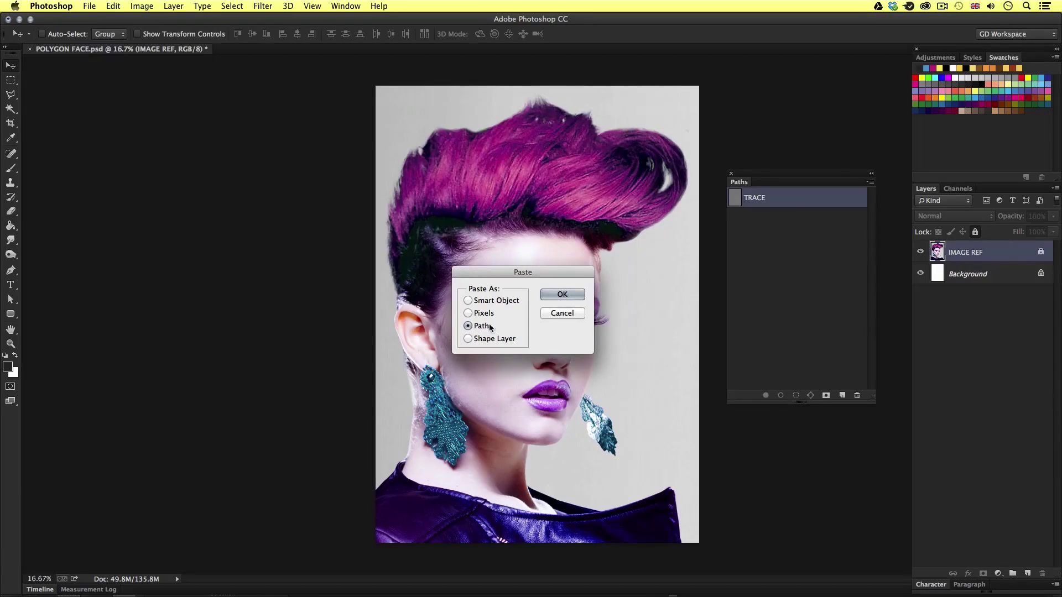
left_click(562, 295)
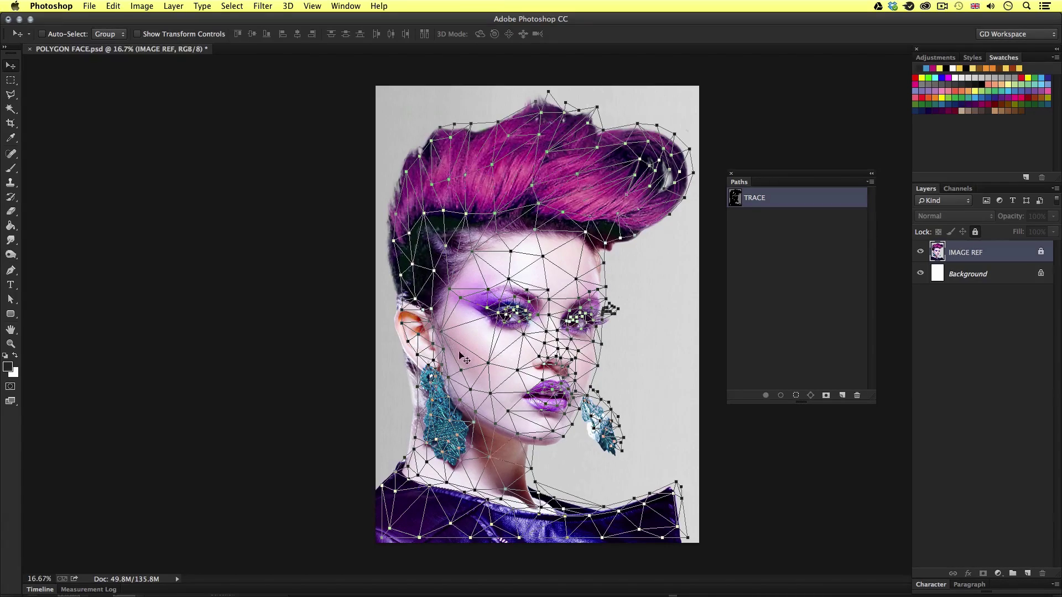
Examine how the pasted path lines up with the facial features, earrings and jacket in the portrait
key("z")
left_click_drag(574, 345, 564, 307)
scroll(563, 308, "down", 15)
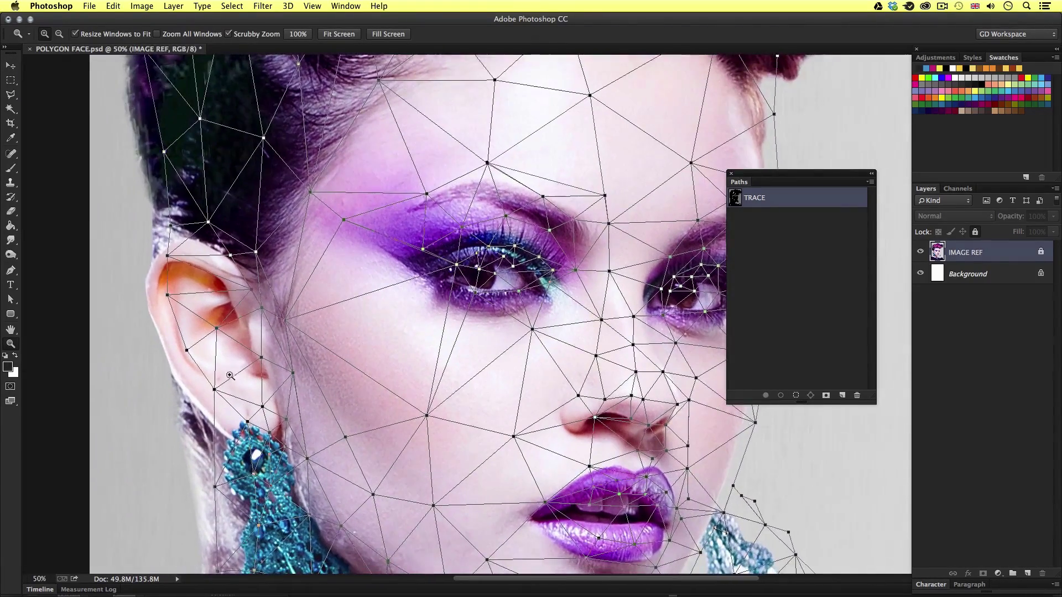
scroll(310, 418, "right", 10)
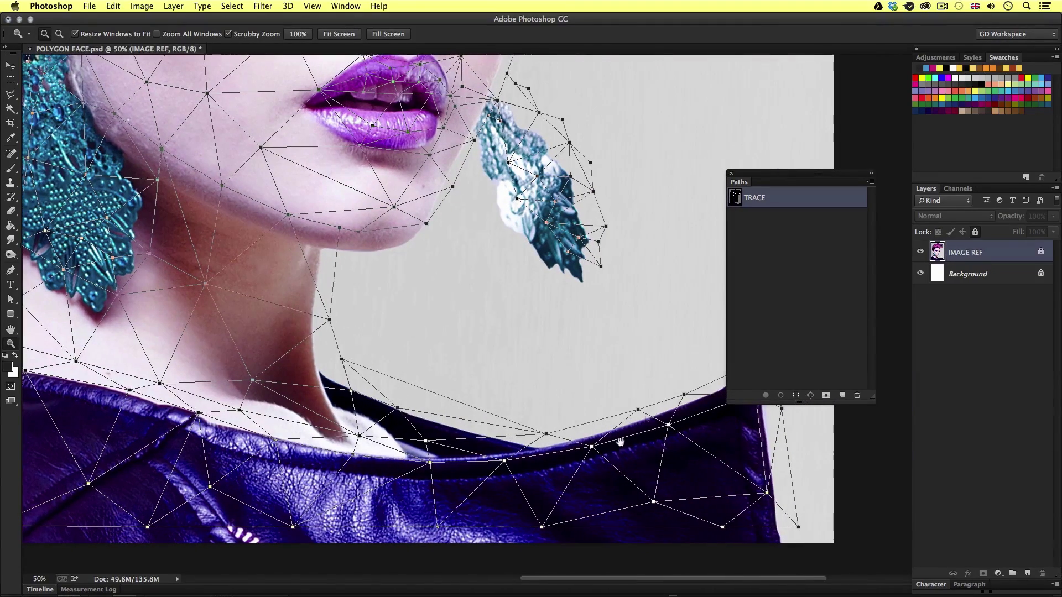
scroll(522, 327, "up", 2)
scroll(522, 327, "right", 3)
left_click(453, 280, "alt")
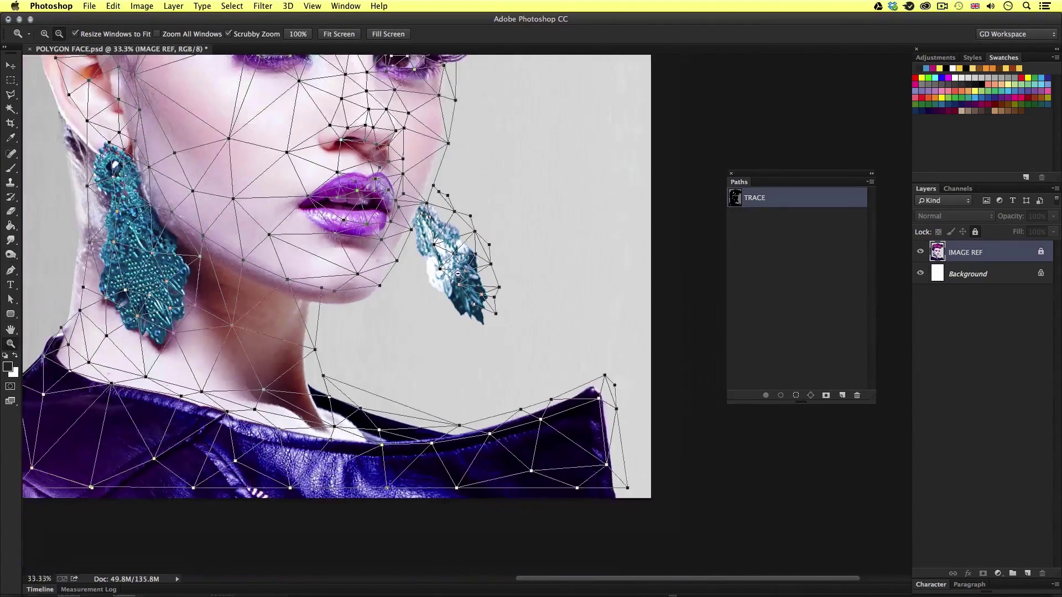
left_click(440, 249, "alt")
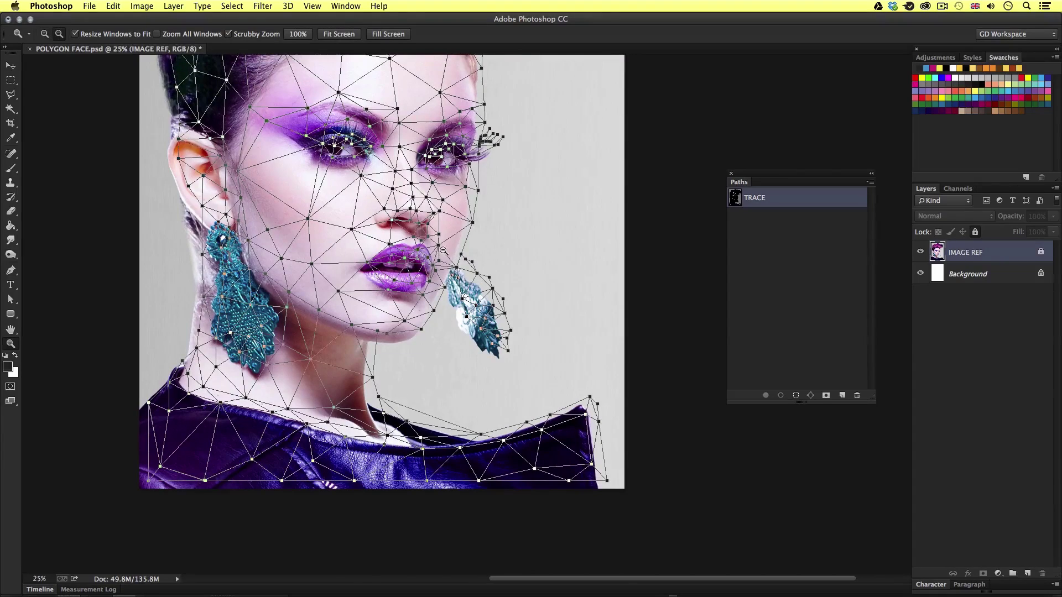
left_click(441, 249, "alt")
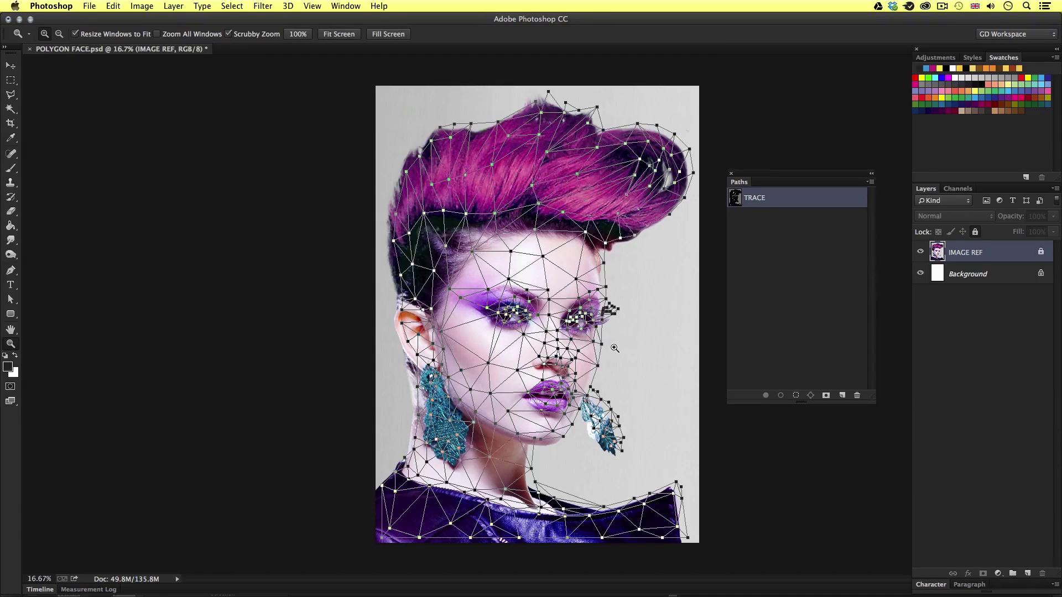
Select the entire TRACE path with the Direct Selection tool and nudge it down and leftward into alignment with the portrait
key("a")
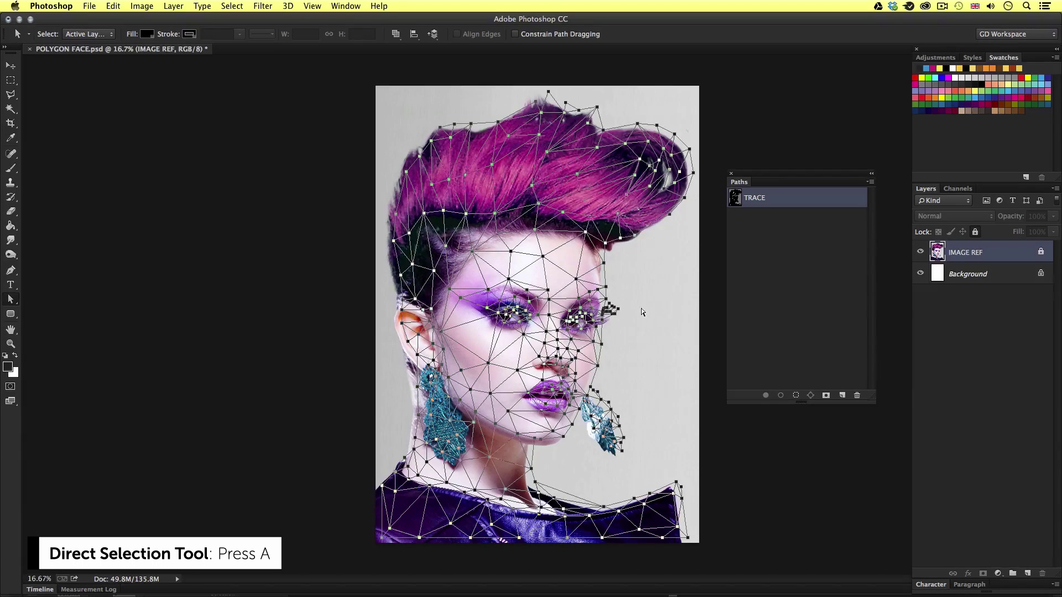
left_click(12, 301)
left_click(53, 309)
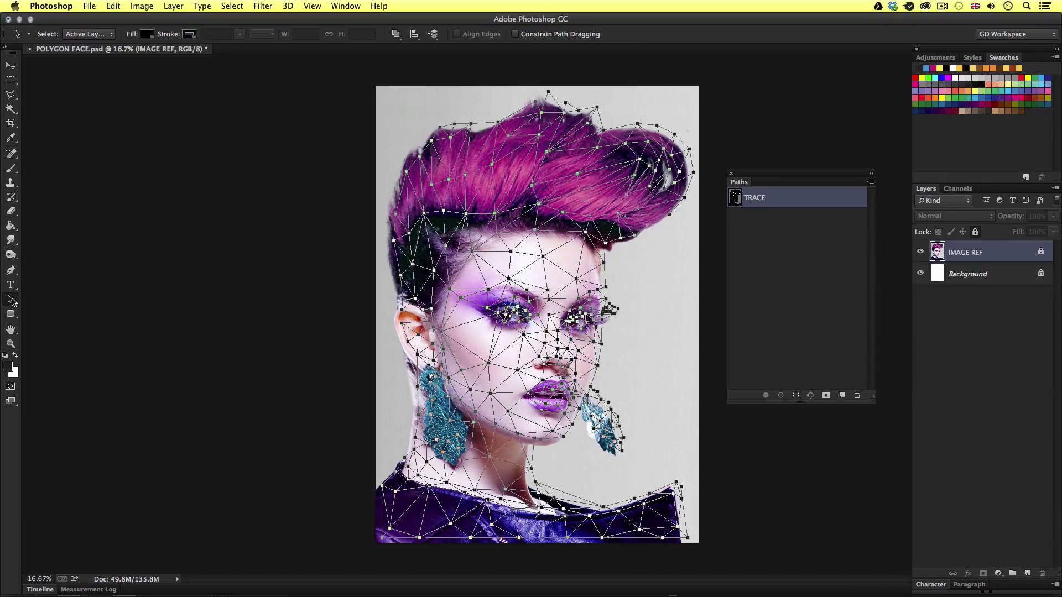
left_click(12, 301)
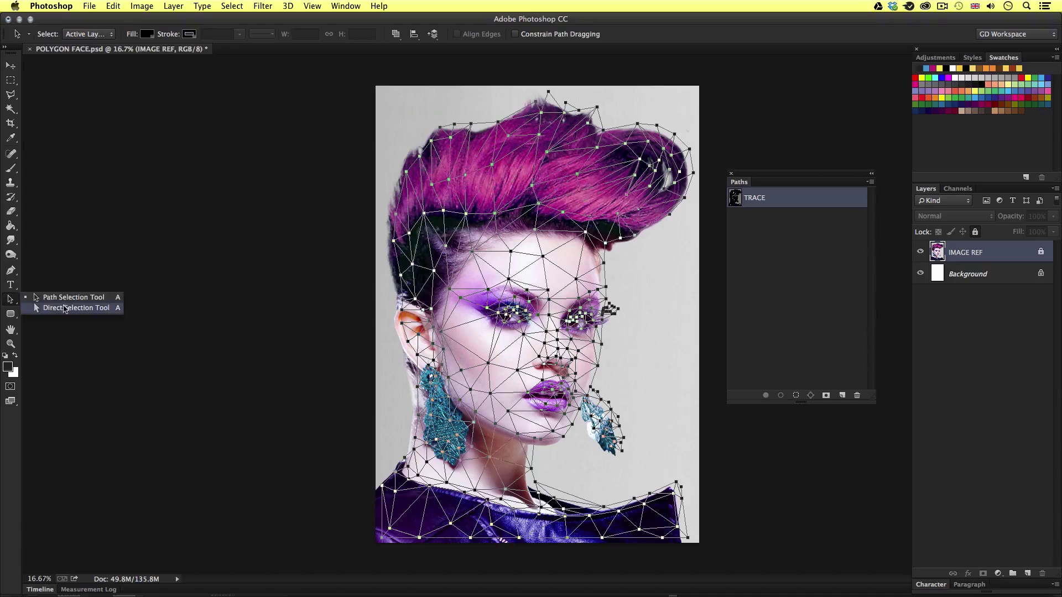
left_click(60, 310)
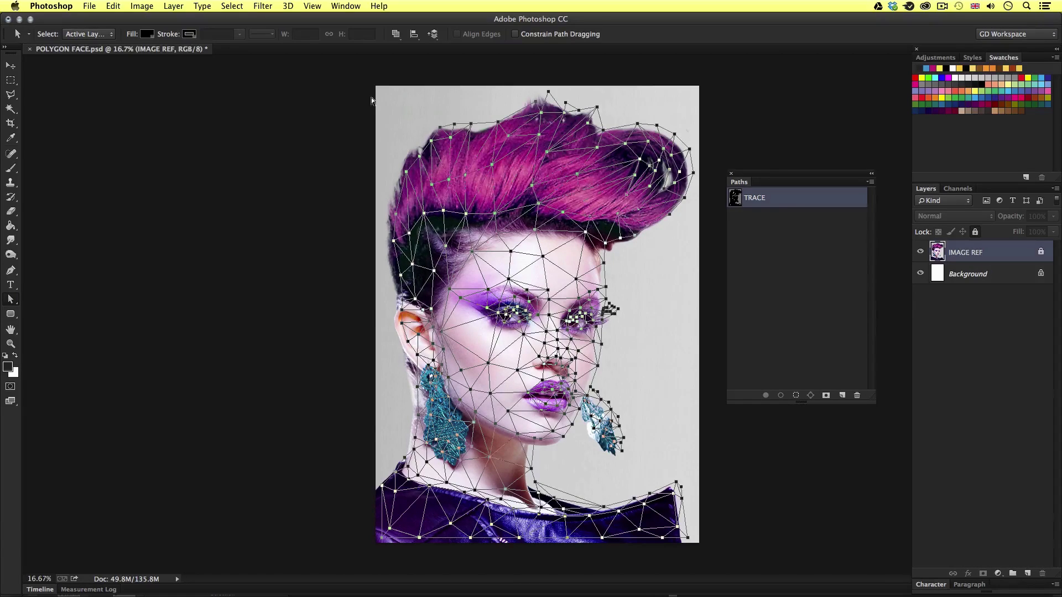
left_click_drag(346, 70, 708, 547)
key("z")
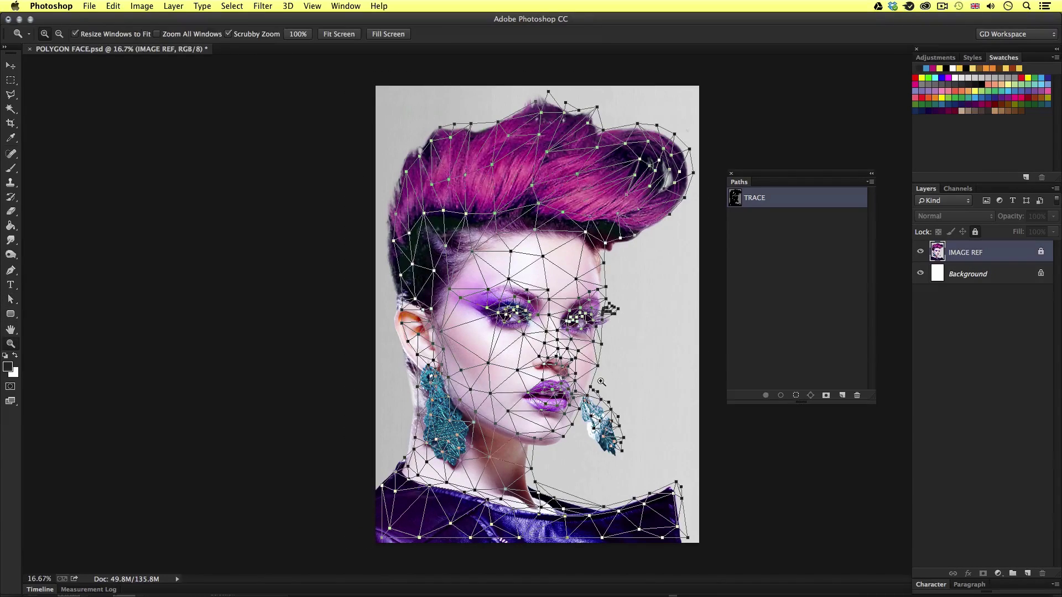
left_click(560, 379)
left_click(559, 379)
key("a")
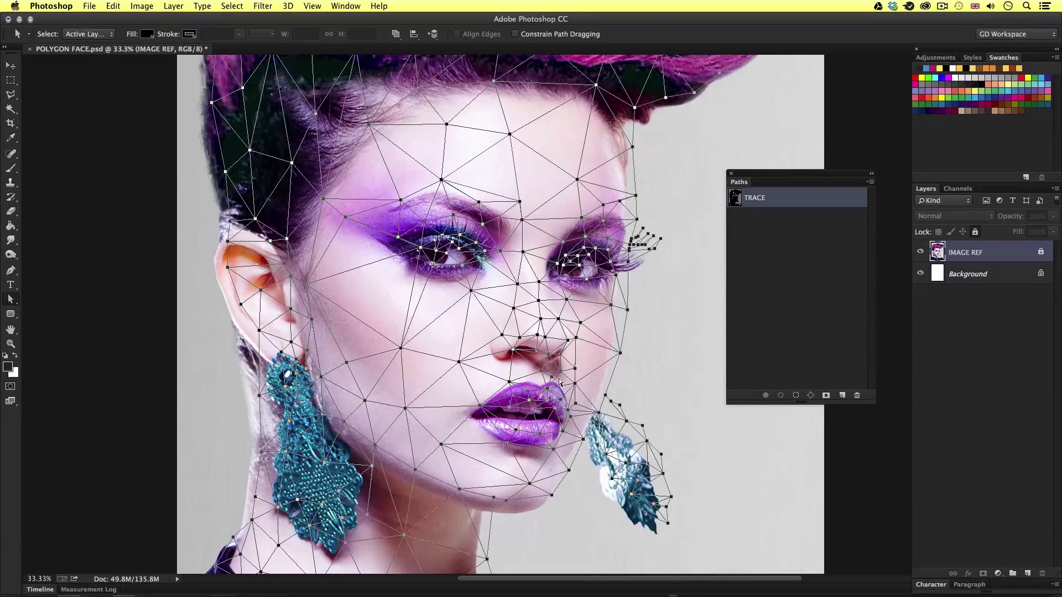
key("Down")
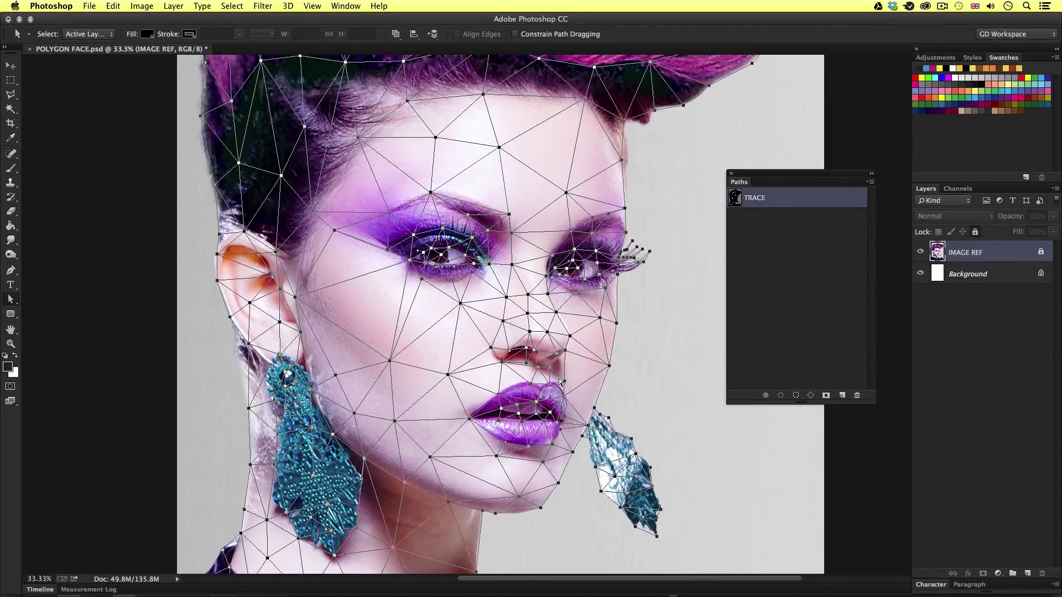
Hide the TRACE path from the canvas while the Pen tool is active
key("z")
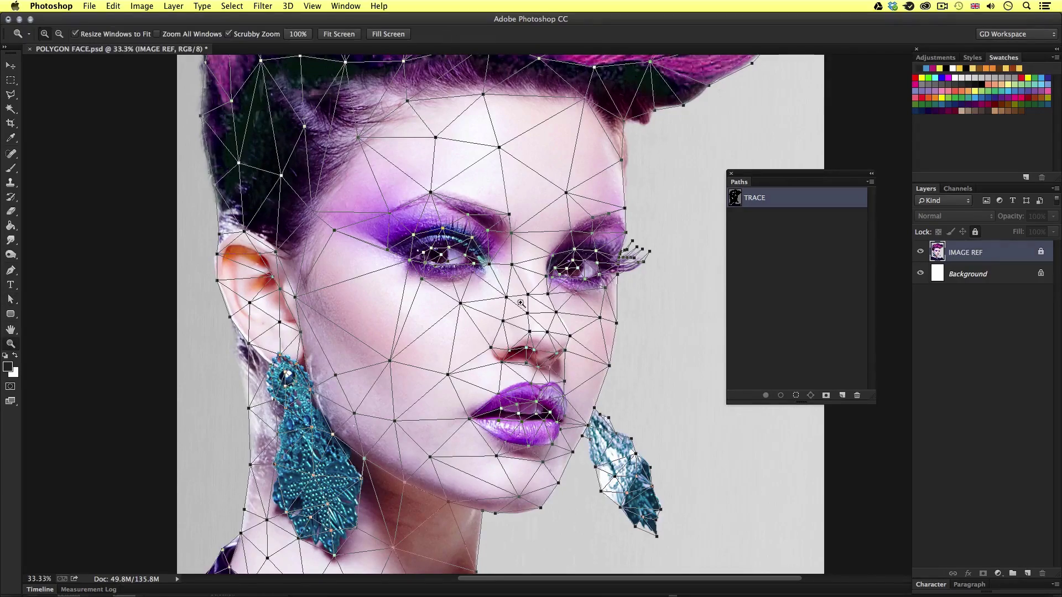
key("super+minus")
left_click(492, 341)
key("p")
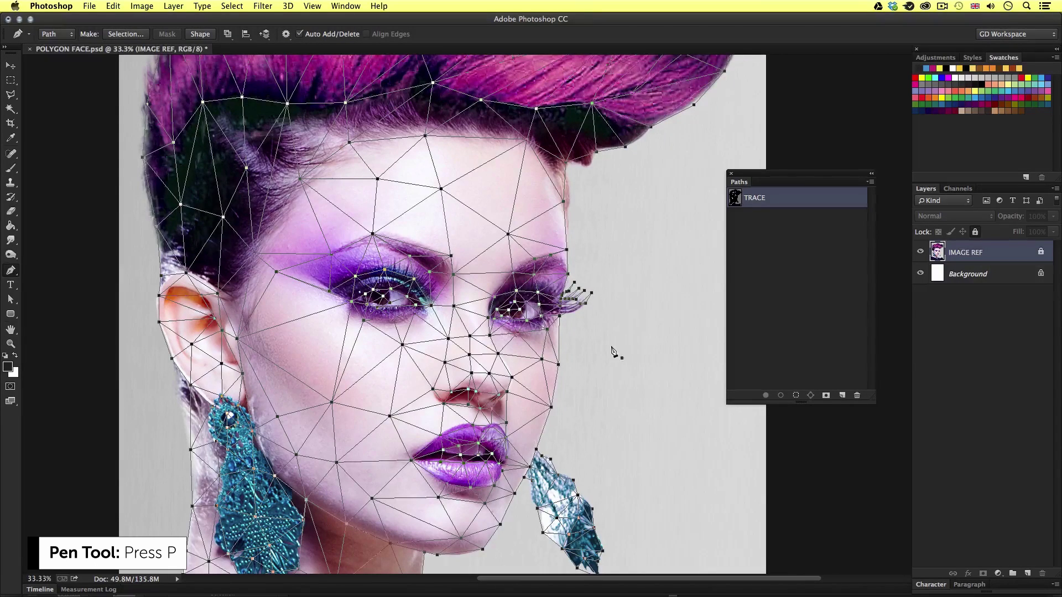
key("Return")
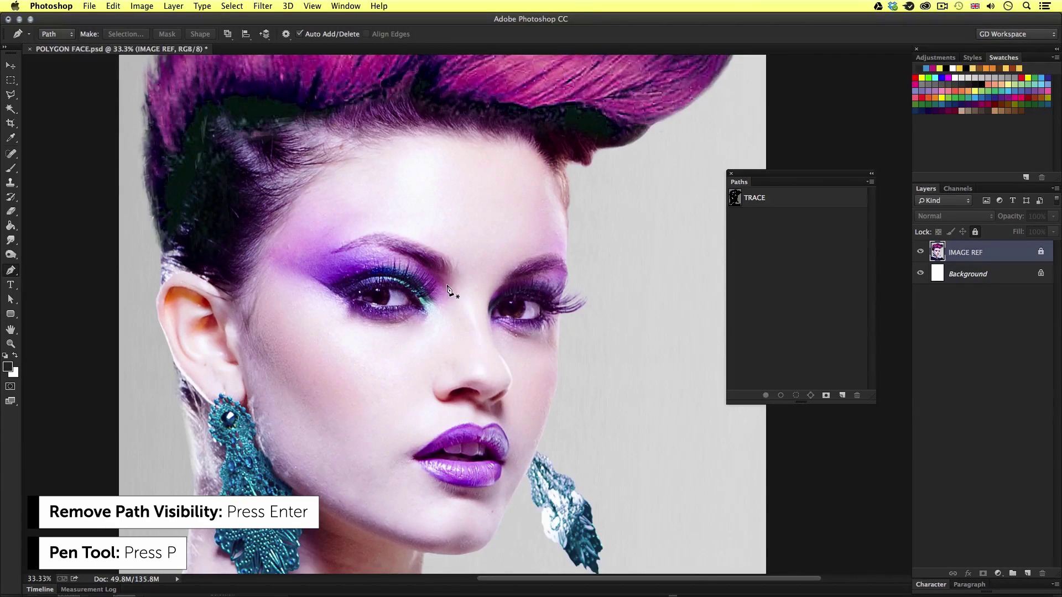
scroll(550, 387, "down", 5)
scroll(550, 382, "up", 6)
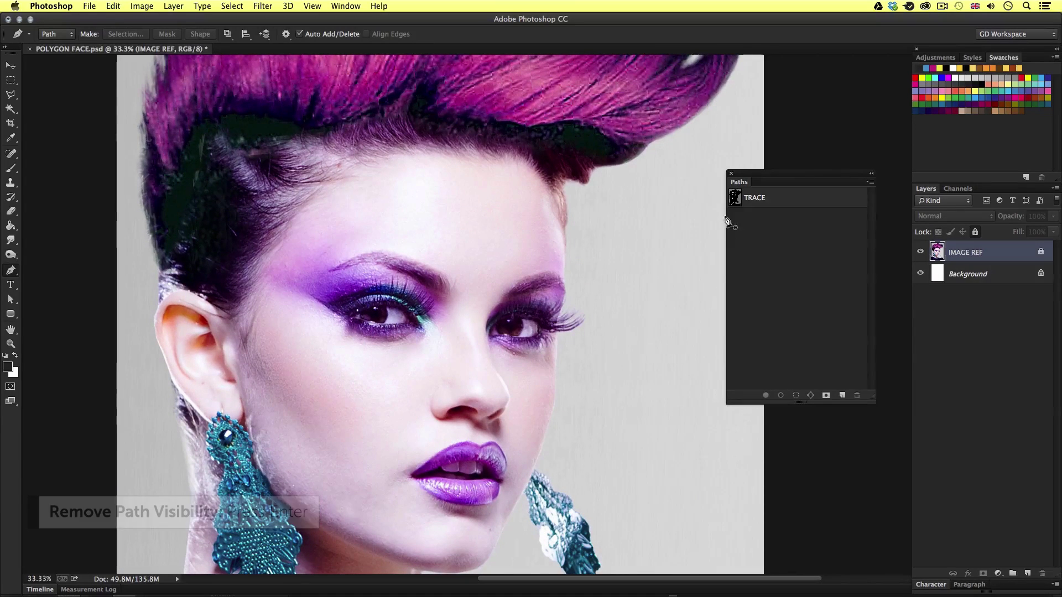
Move the Paths panel closer to the face and toggle the TRACE path's visibility, leaving the path displayed
left_click(735, 198)
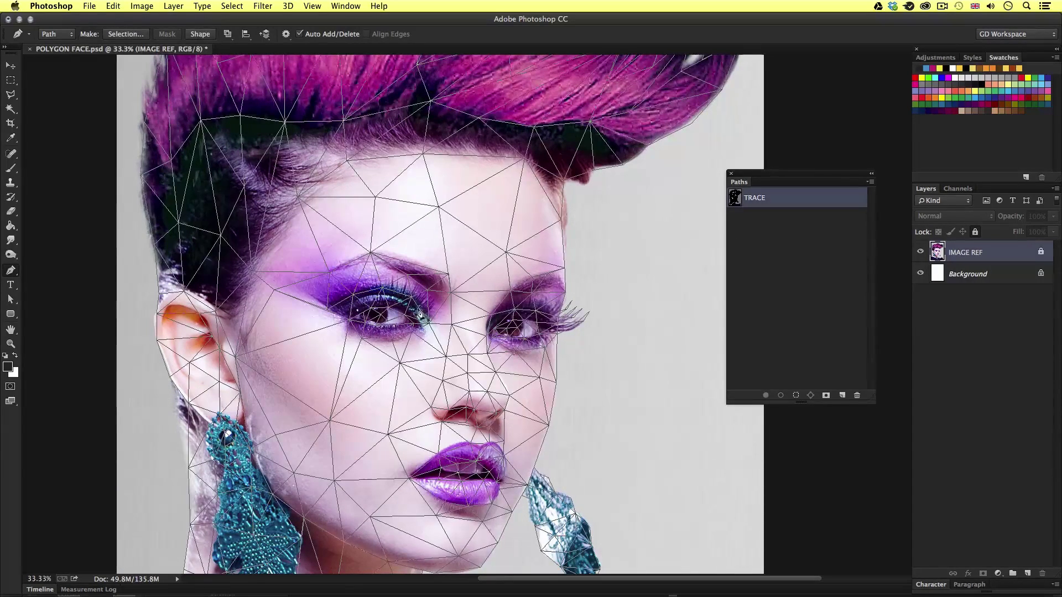
left_click_drag(739, 182, 693, 197)
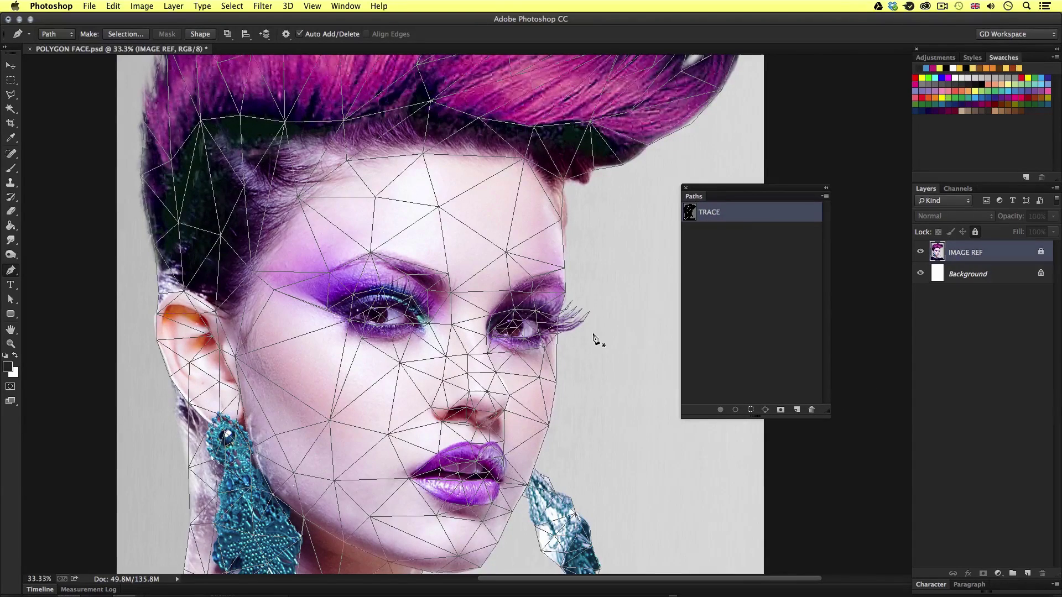
key("Return")
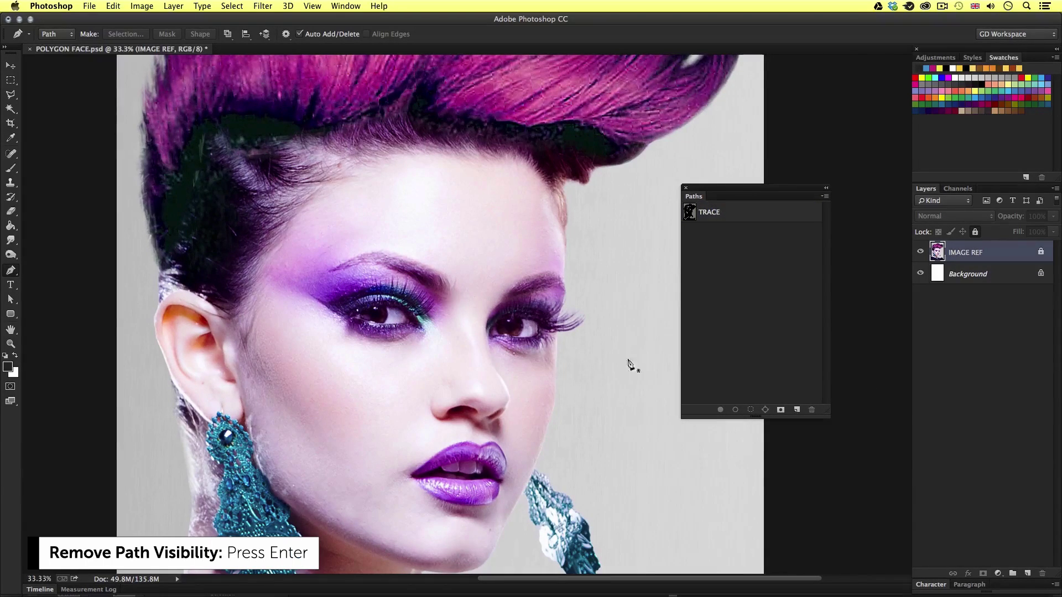
left_click(690, 216)
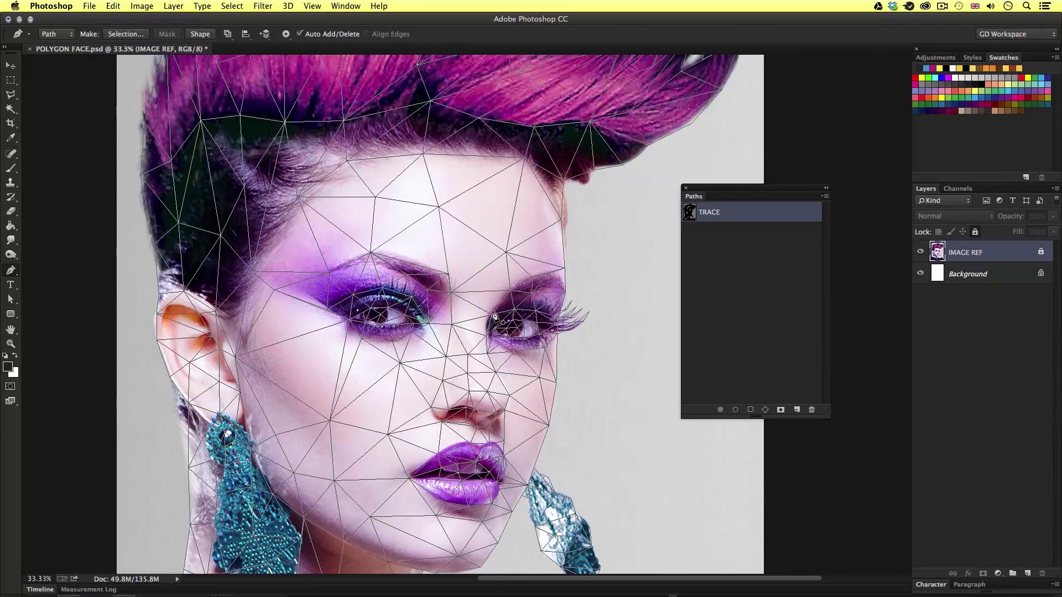
Examine up close the individual triangles of the TRACE path across the nose bridge and around the inner eye corners
key("z")
left_click(479, 319)
left_click(478, 332)
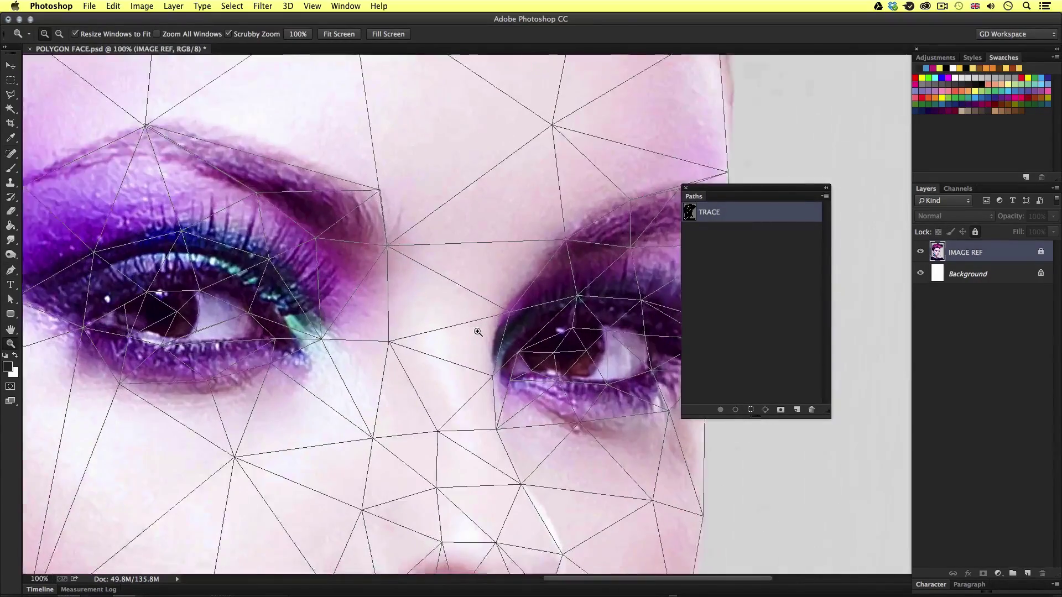
left_click(477, 331)
key("a")
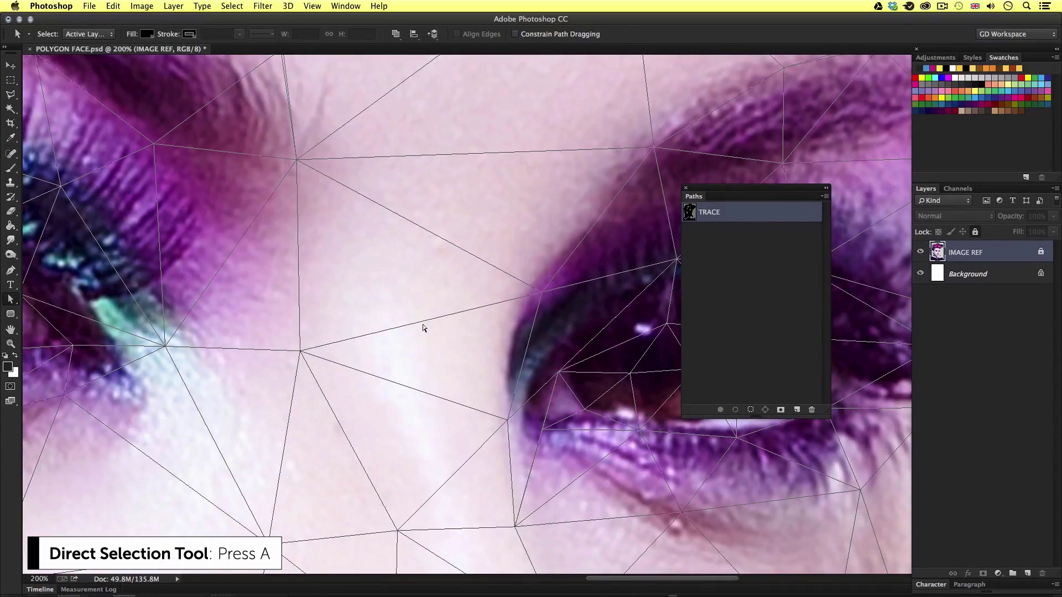
scroll(441, 368, "down", 2)
scroll(441, 367, "right", 3)
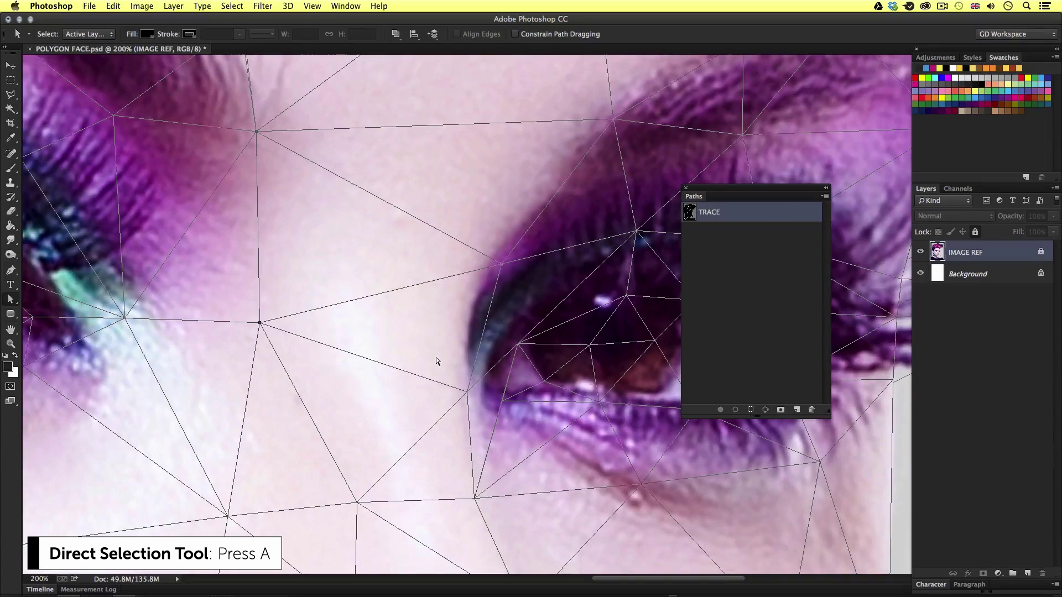
scroll(399, 321, "up", 5)
scroll(398, 321, "left", 3)
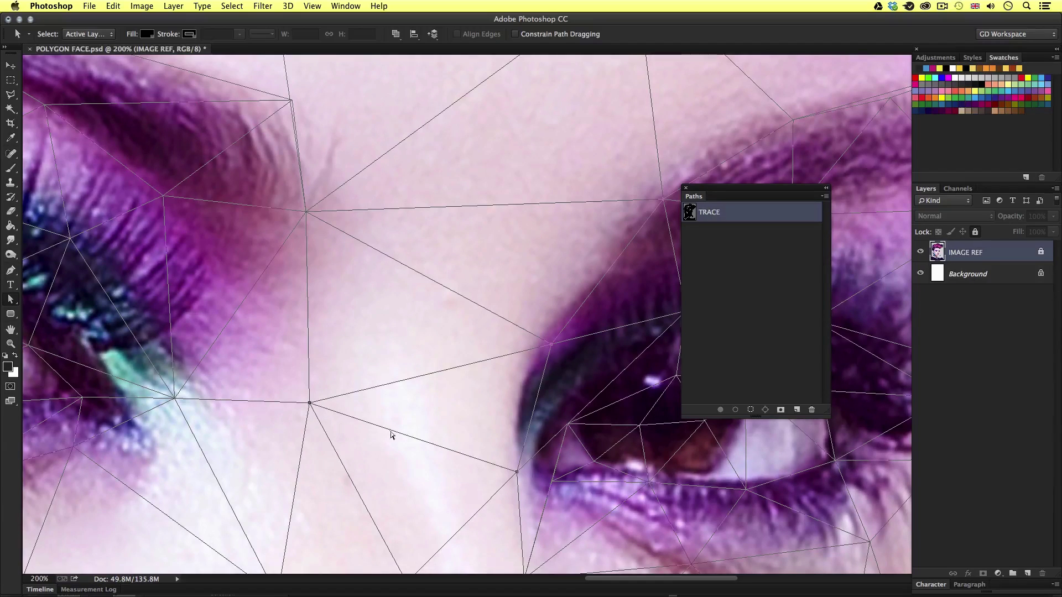
scroll(460, 460, "down", 4)
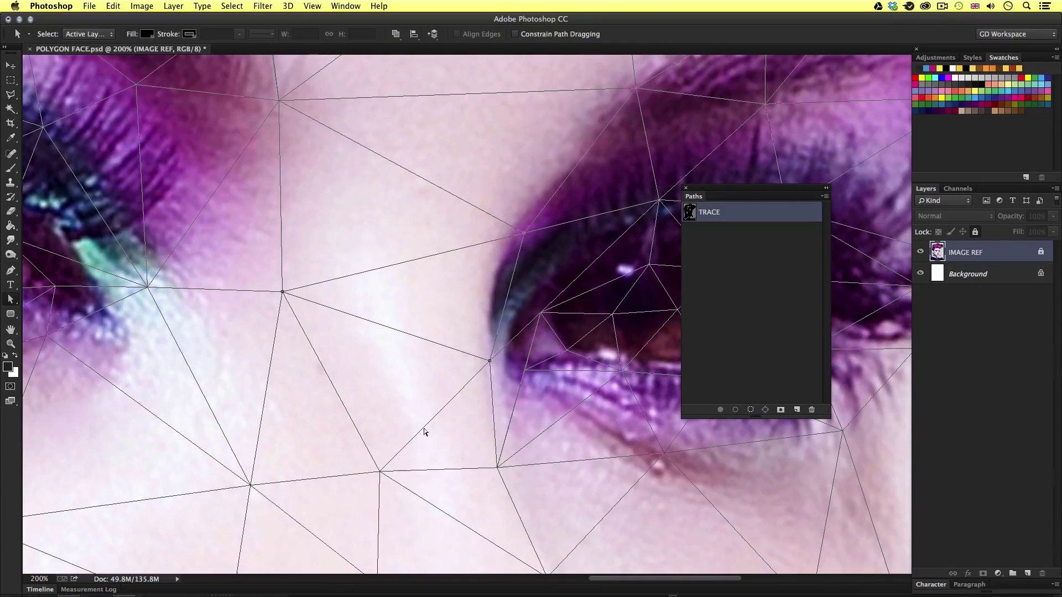
scroll(431, 432, "down", 1)
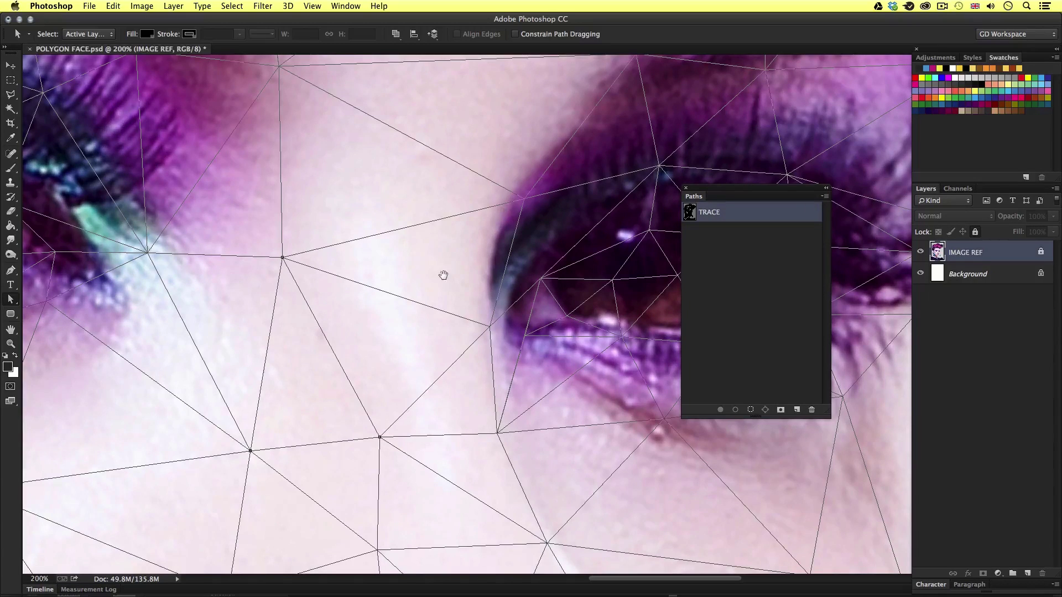
scroll(443, 350, "up", 2)
scroll(454, 349, "up", 2)
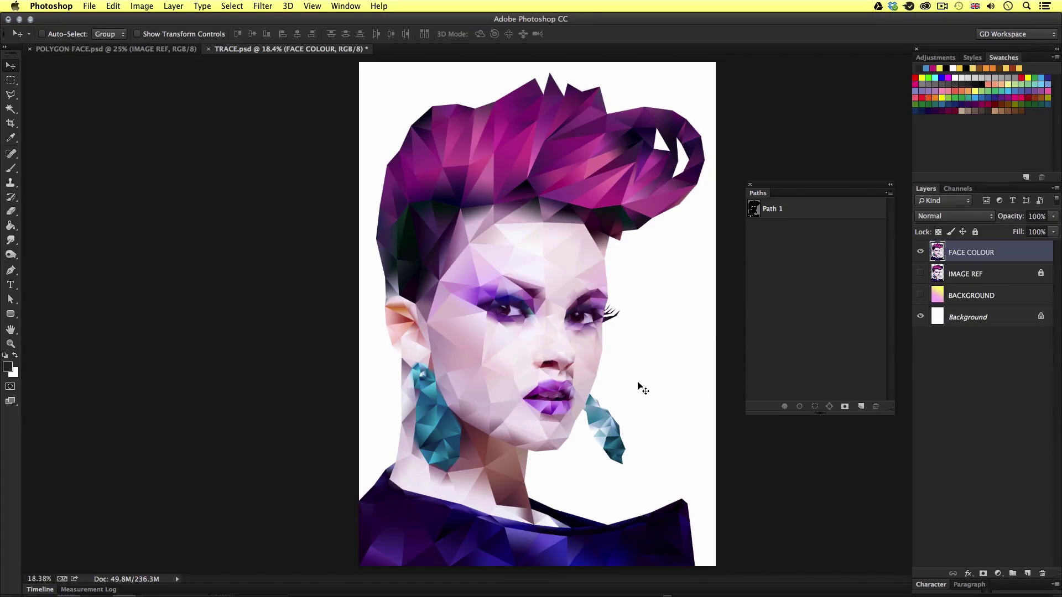
Examine the gradient-filled triangles of the finished polygon portrait in TRACE.psd, up close and as a whole
key("z")
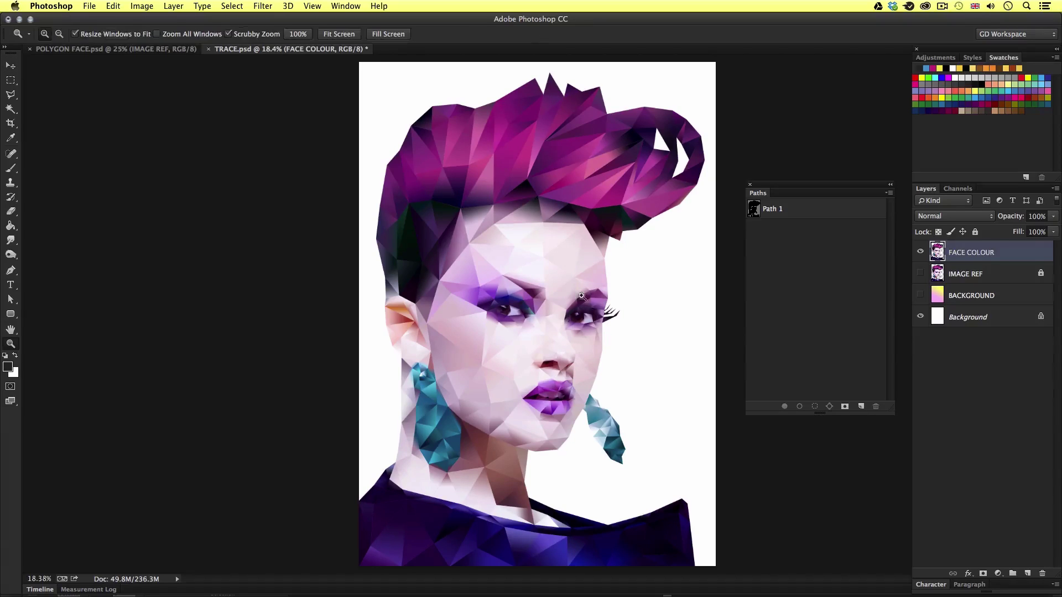
left_click(550, 249)
left_click(552, 230)
left_click_drag(627, 306, 583, 339)
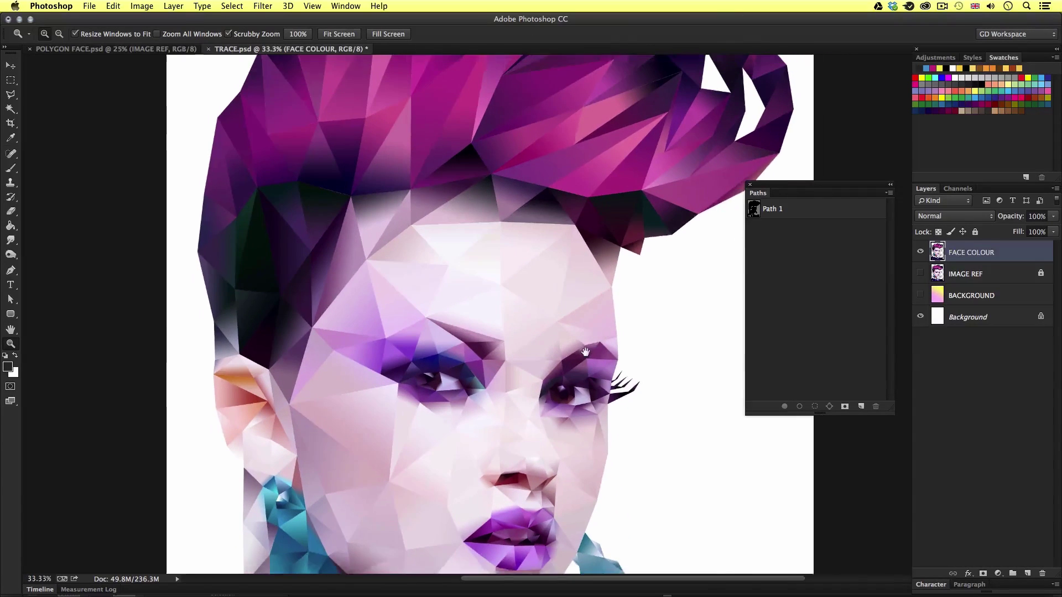
left_click_drag(581, 252, 571, 277)
left_click_drag(574, 451, 571, 396)
left_click_drag(569, 498, 482, 312)
left_click(482, 311)
left_click_drag(448, 246, 482, 390)
left_click_drag(573, 109, 572, 339)
left_click_drag(604, 118, 598, 343)
left_click_drag(588, 139, 588, 304)
key("super+0")
key("v")
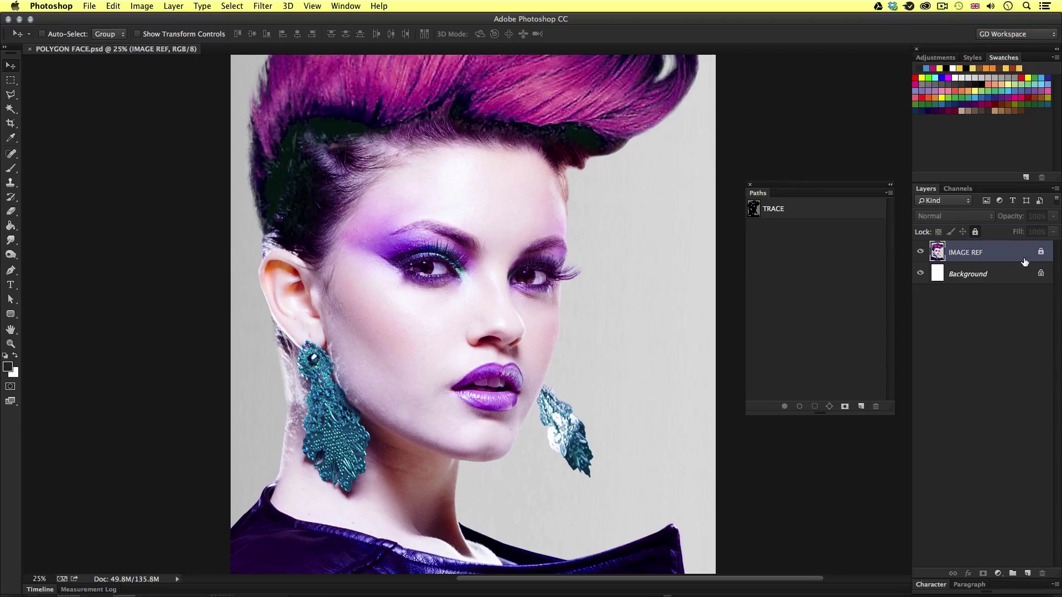
Create a new layer named FACE COLOUR above the IMAGE REF layer
key("super+shift+n")
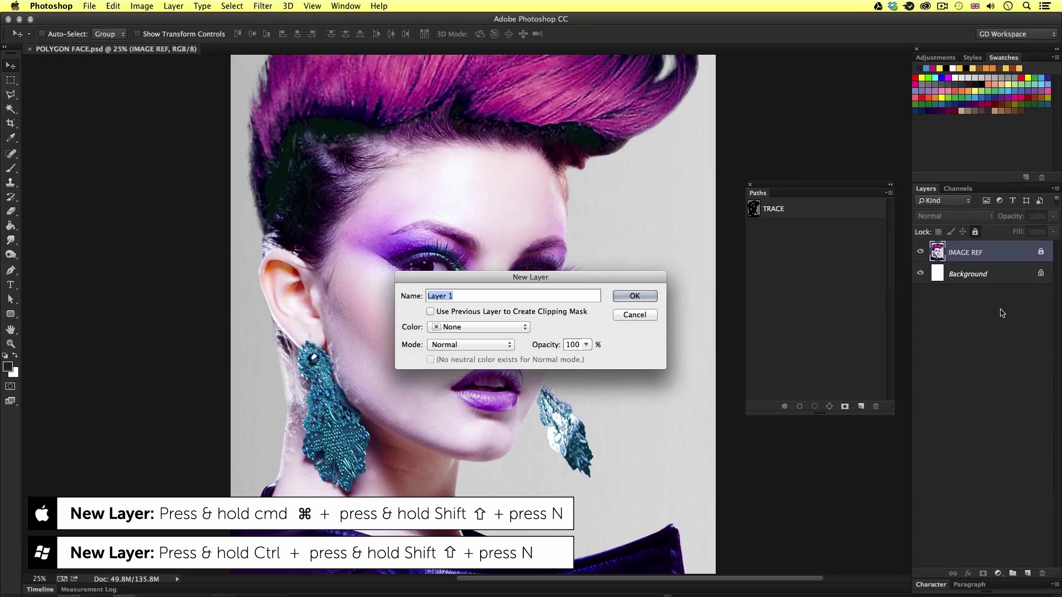
type("FACE COLOUR")
left_click(656, 295)
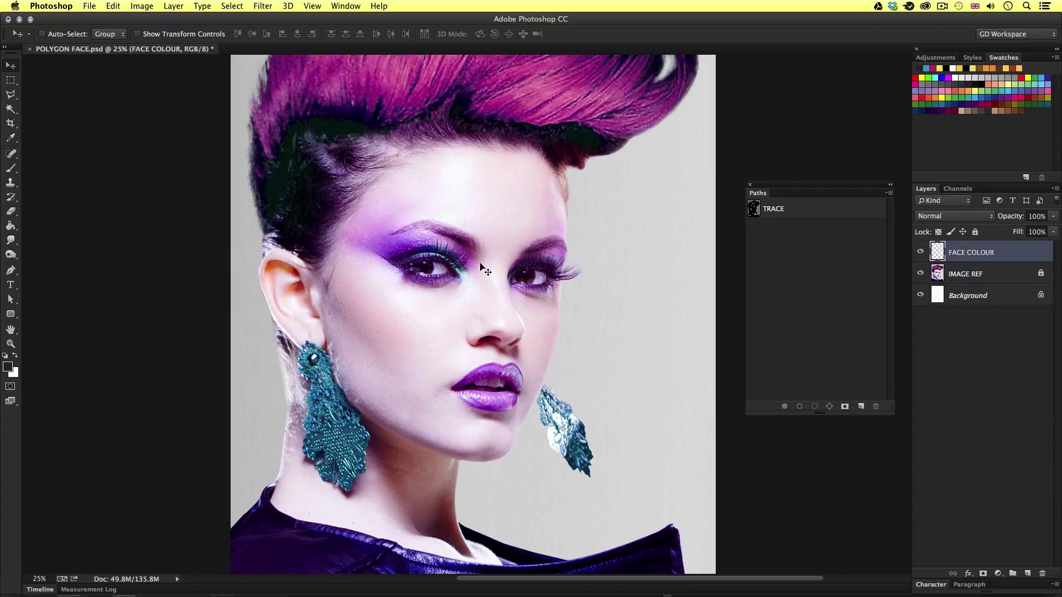
Display the TRACE path over the enlarged eye and nose area of the portrait
key("a")
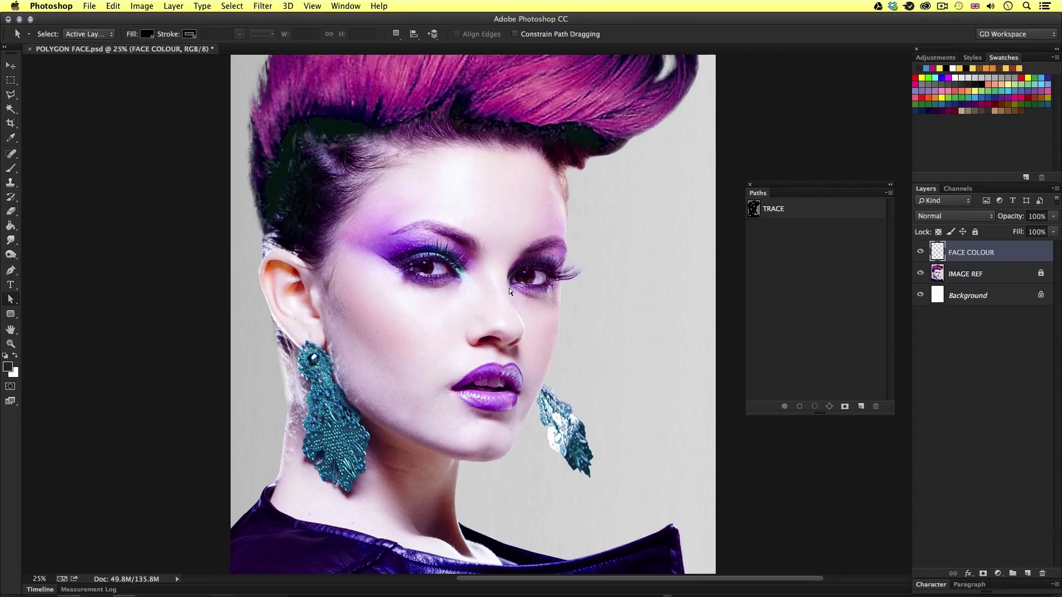
key("z")
left_click(509, 288)
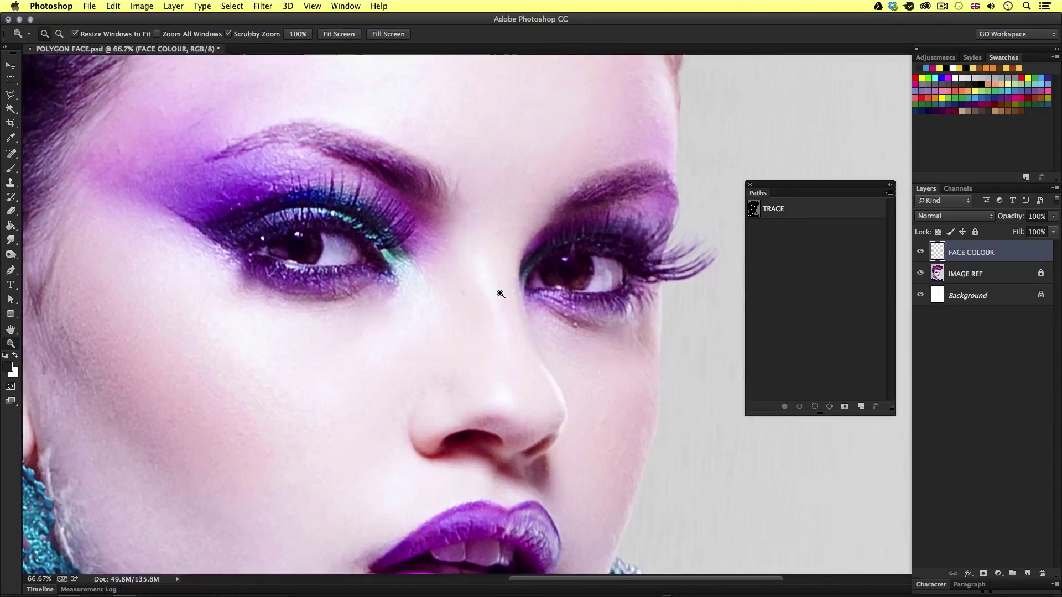
left_click(494, 289)
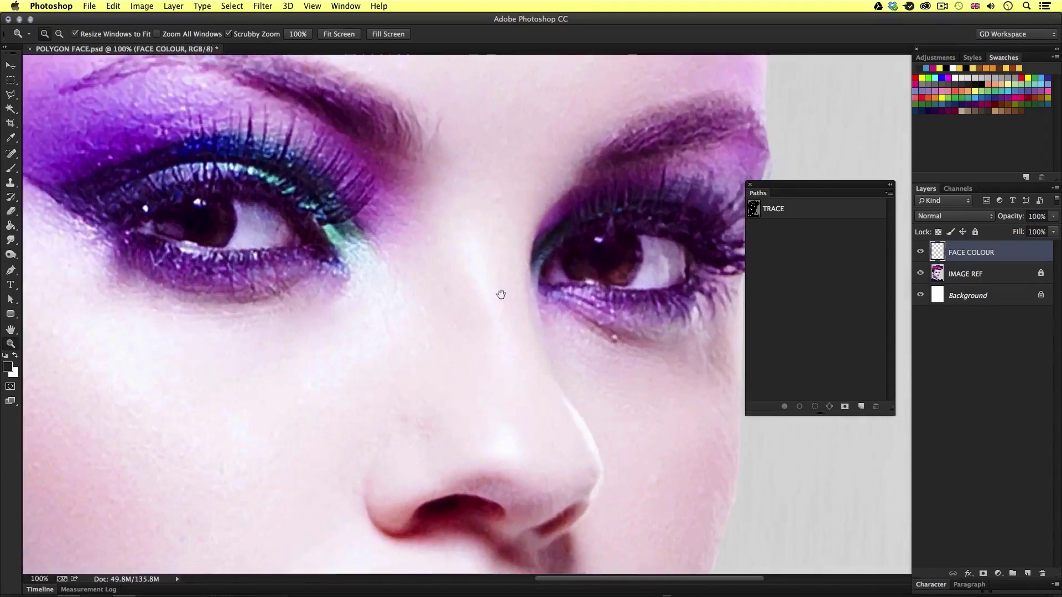
left_click_drag(506, 265, 498, 284)
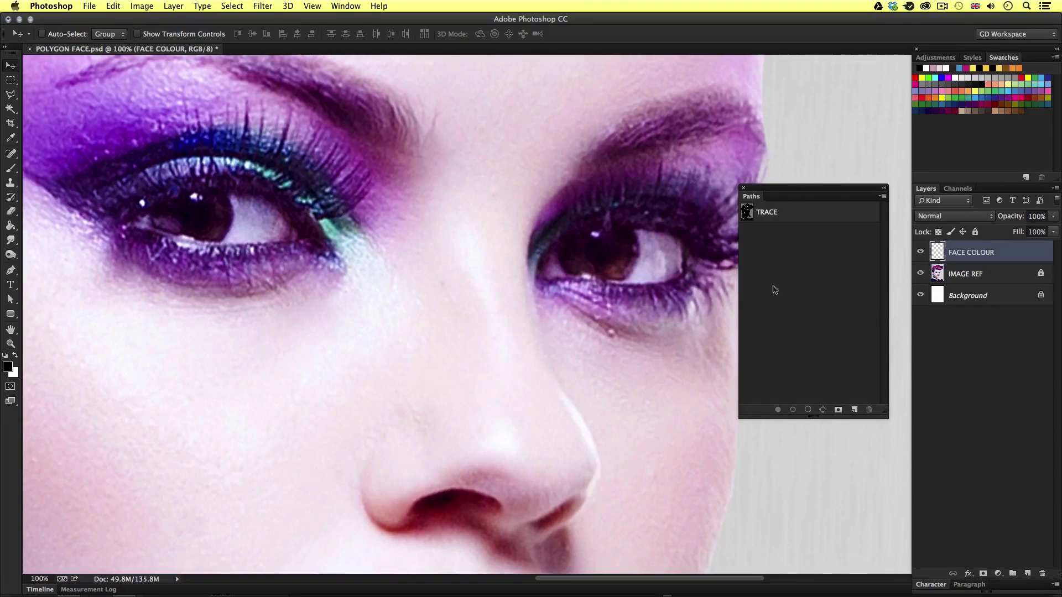
left_click(748, 213)
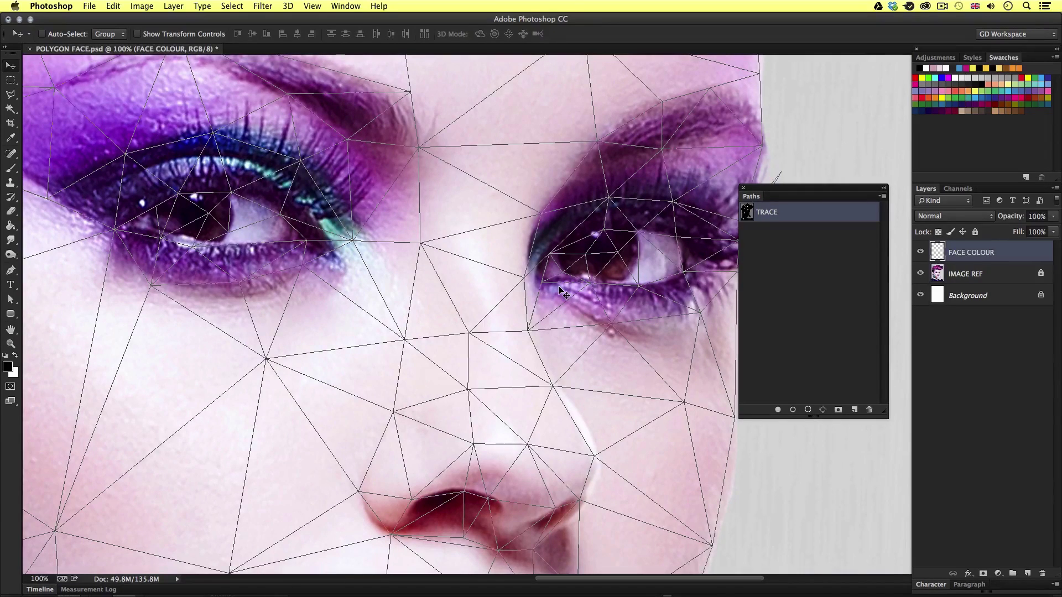
Make a new anti-aliased selection with a feather radius of 0 pixels from the TRACE path triangle between the eyes
key("a")
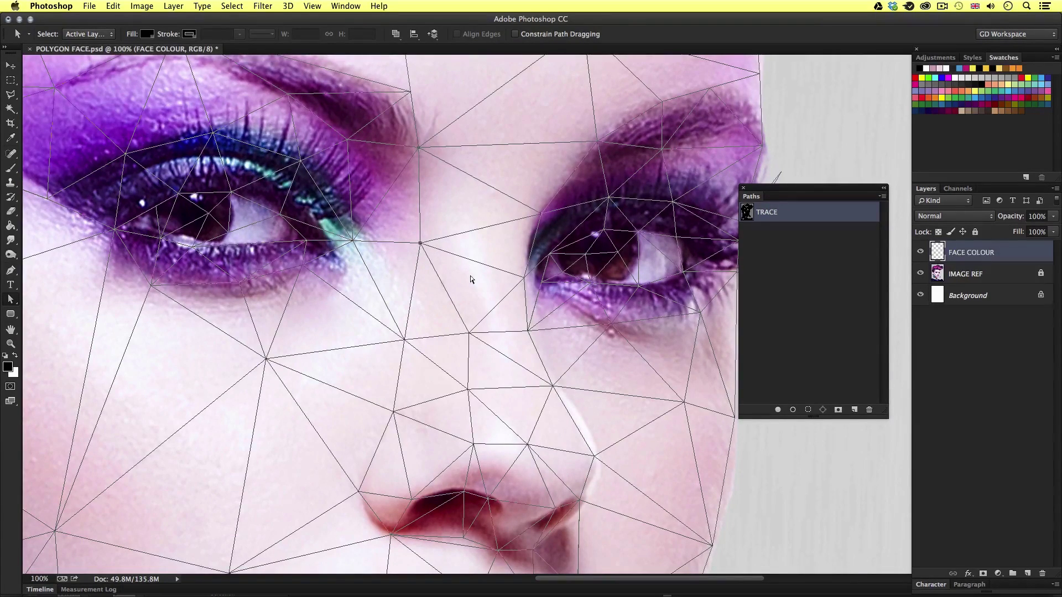
left_click_drag(481, 247, 442, 306)
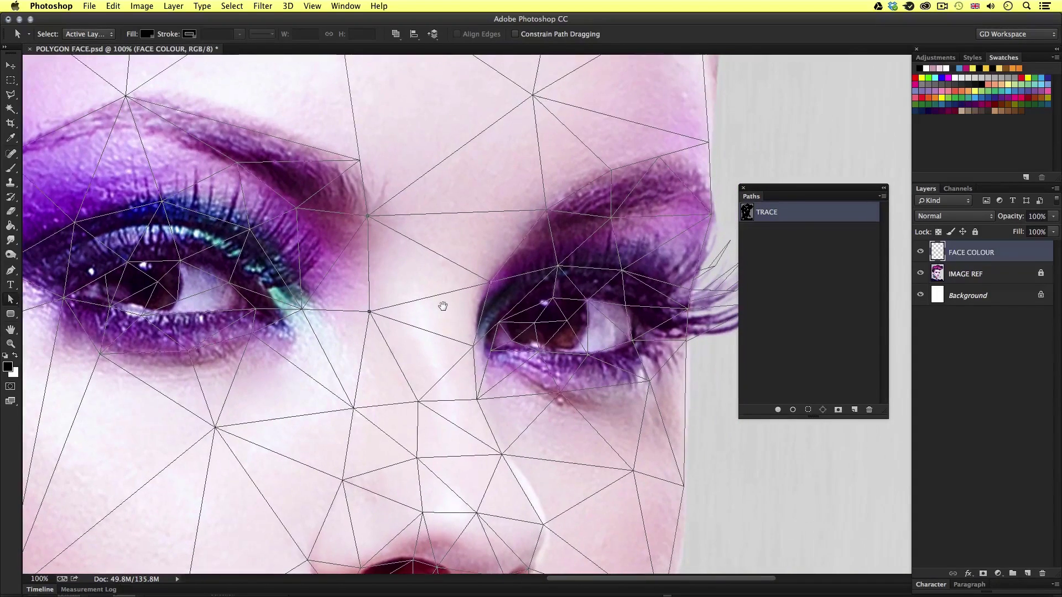
key("z")
left_click(453, 281)
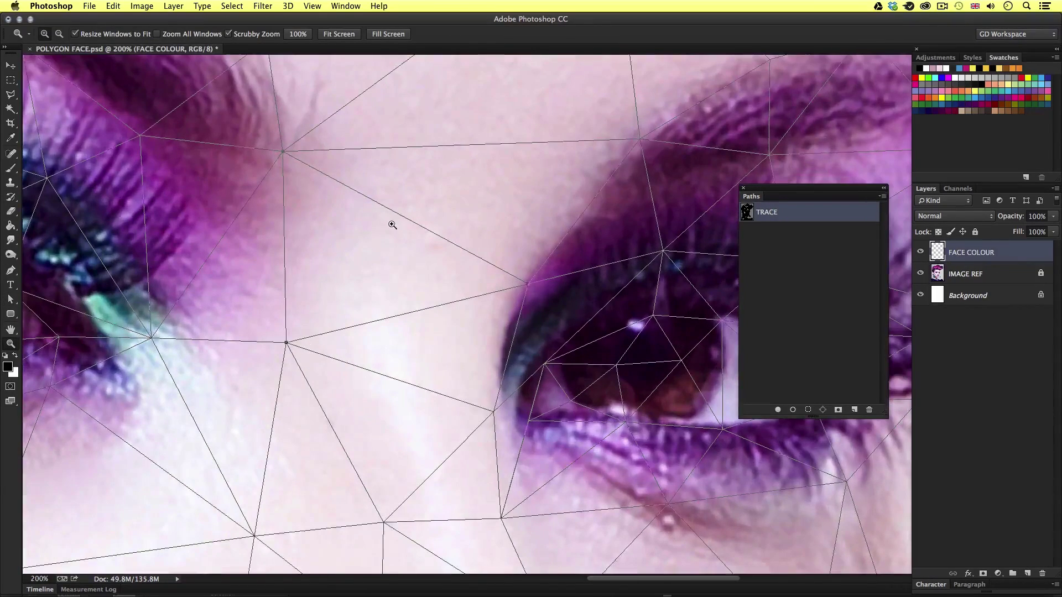
key("a")
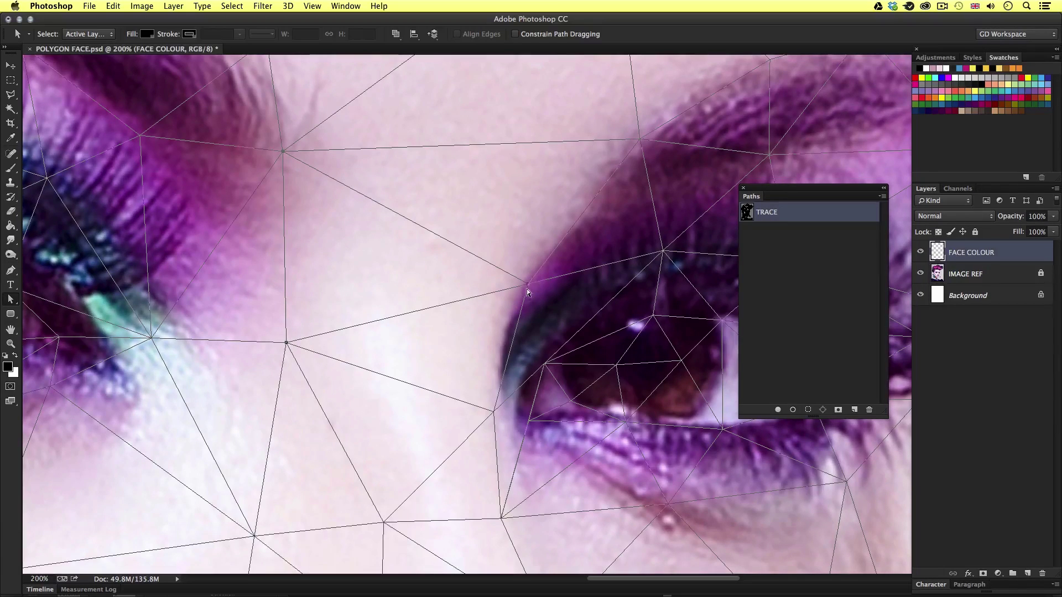
scroll(395, 346, "down", 3)
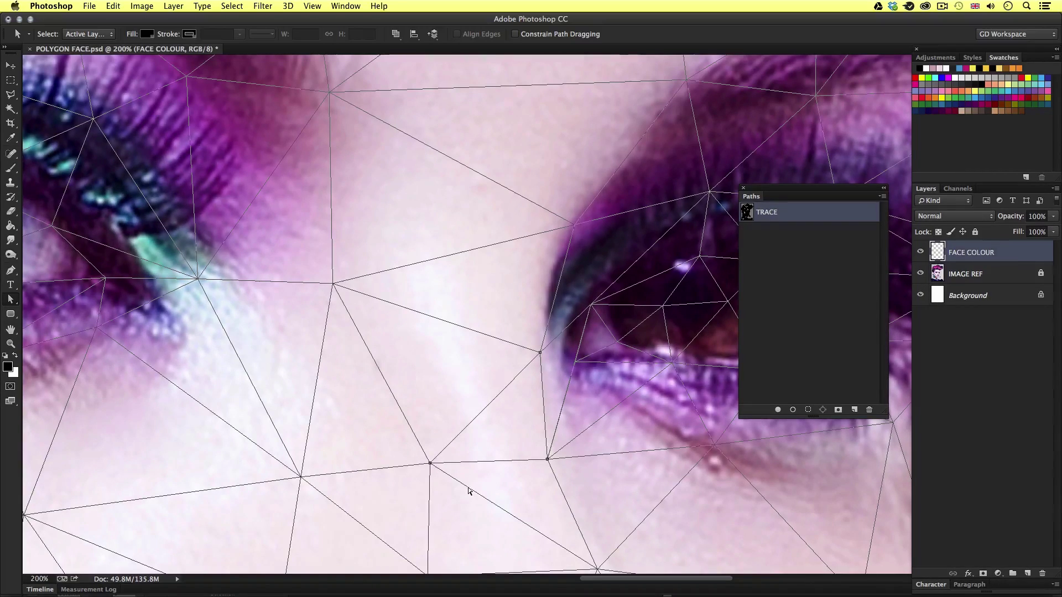
left_click(287, 282)
left_click_drag(486, 228, 369, 331)
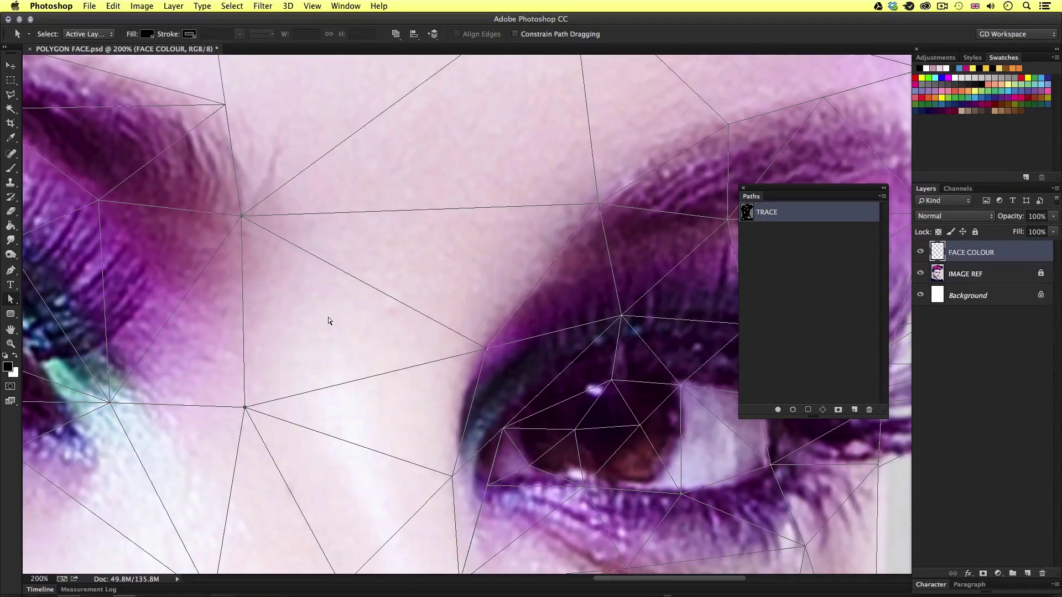
right_click(329, 320)
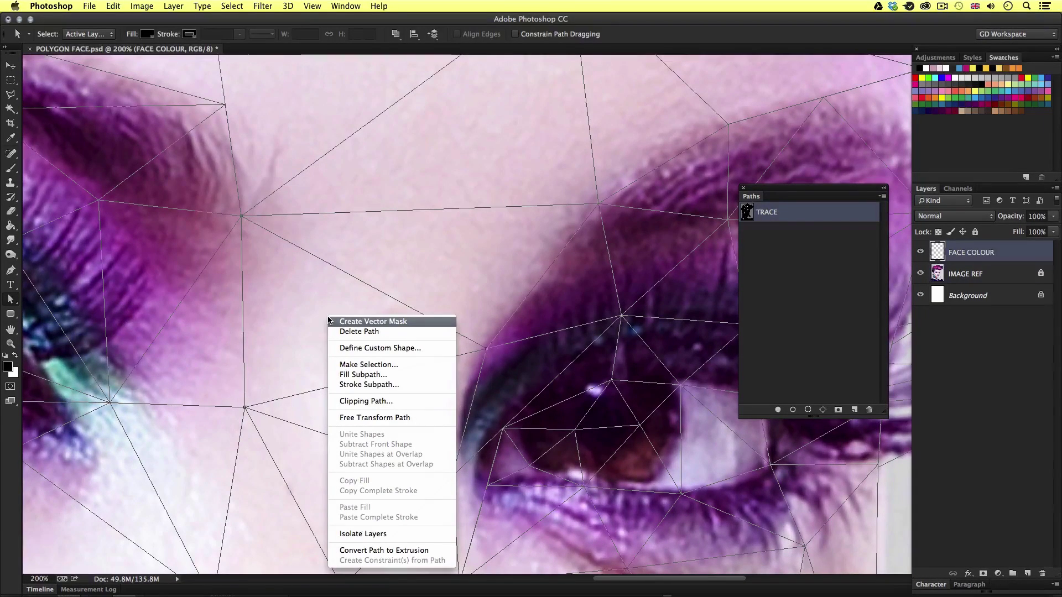
left_click(354, 366)
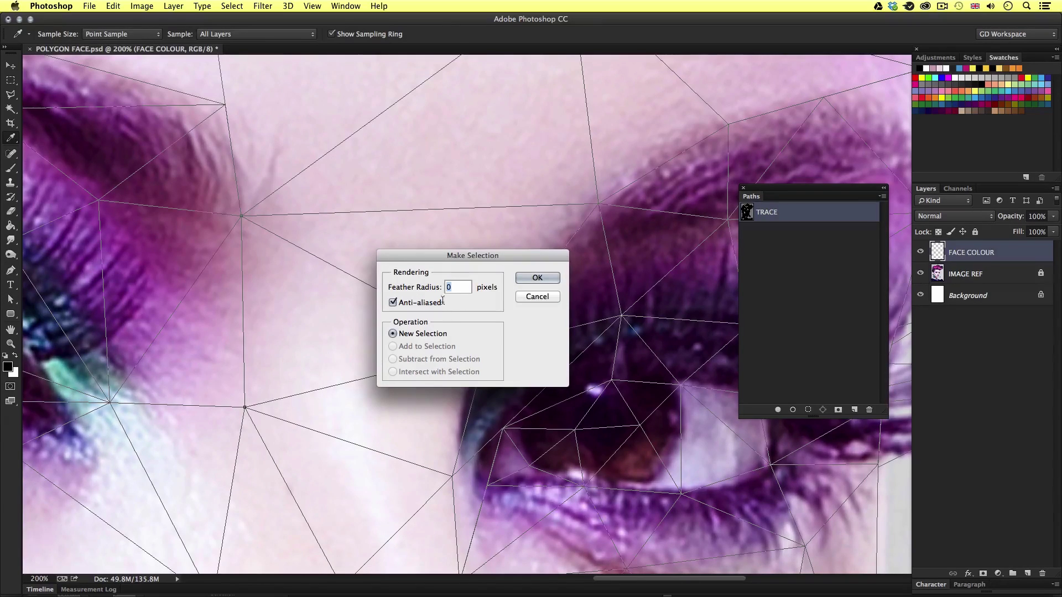
left_click_drag(458, 265, 448, 259)
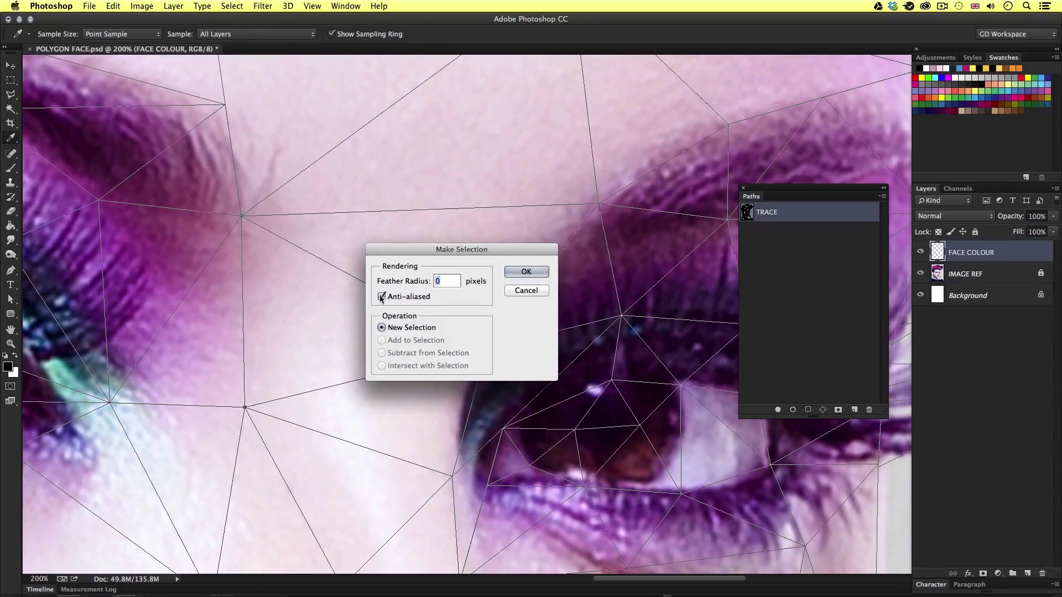
left_click(526, 272)
key("a")
left_click_drag(372, 332, 460, 301)
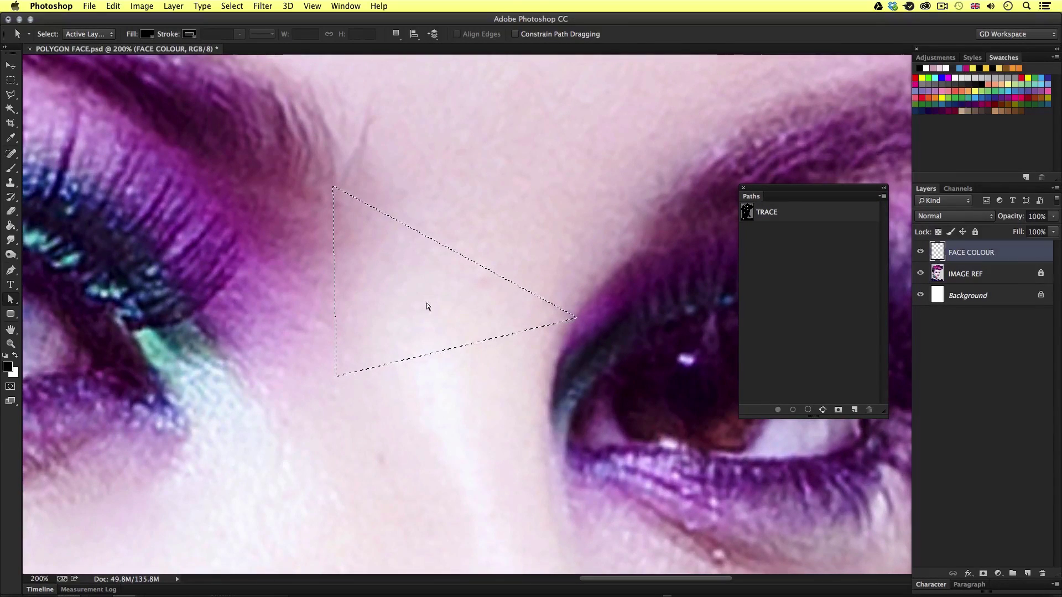
Sample the dusky pink skin tone inside the selected triangle's corner nearest the eyebrow as the foreground colour with the Eyedropper
key("z")
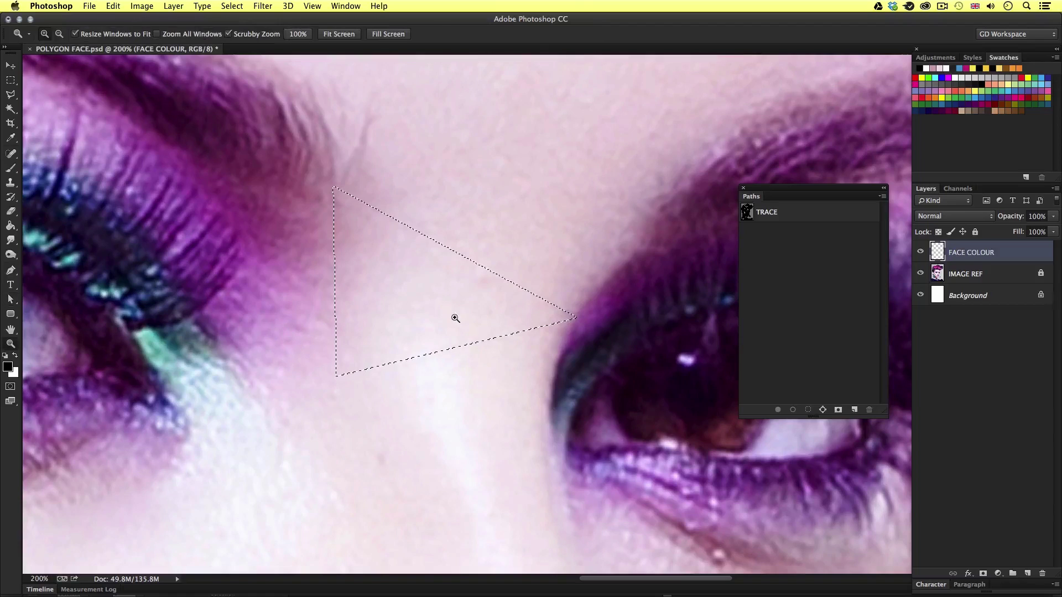
left_click(443, 313, "alt")
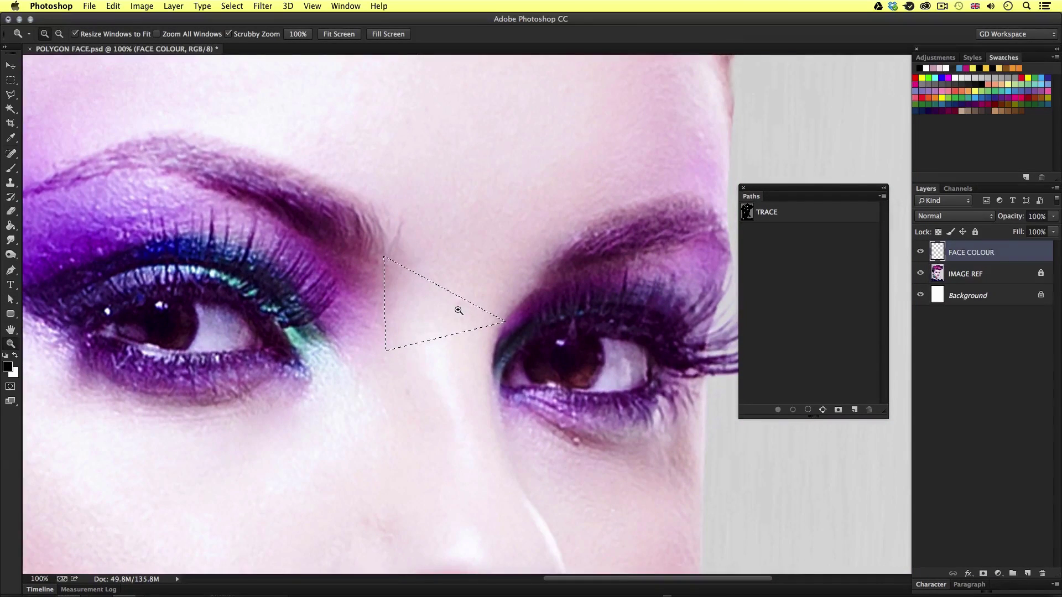
key("i")
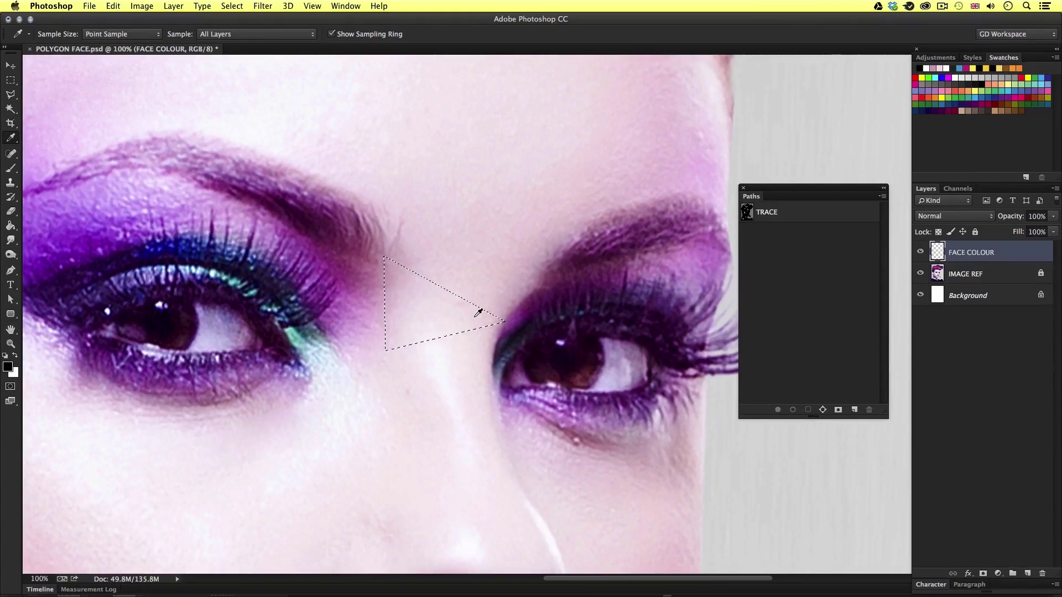
left_click(394, 273)
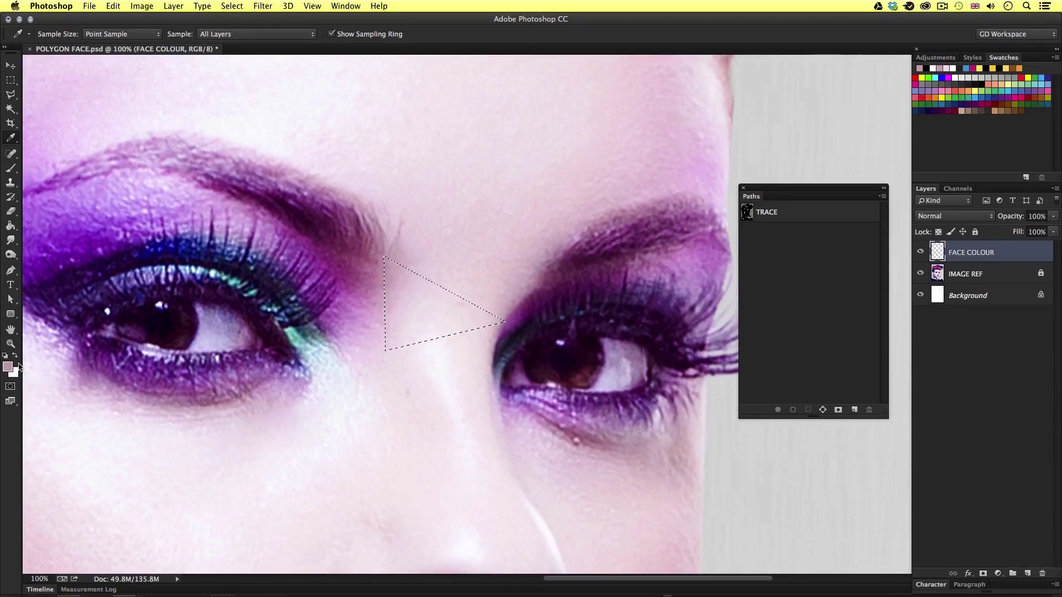
Swap the foreground and background colours back and forth, leaving the sampled pink in the foreground and white in the background
key("x")
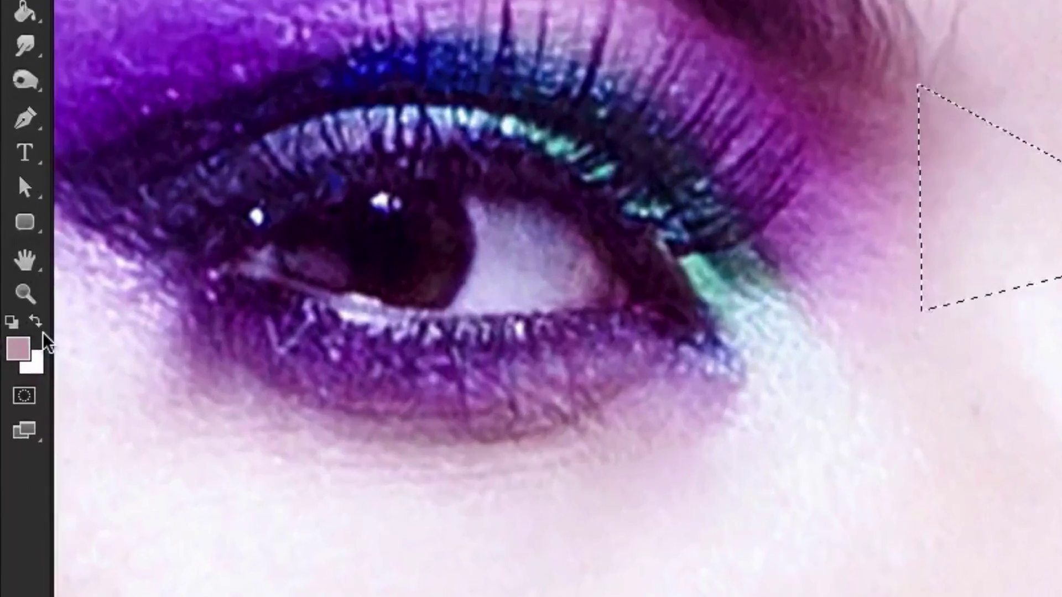
key("x")
key("x")
key("x")
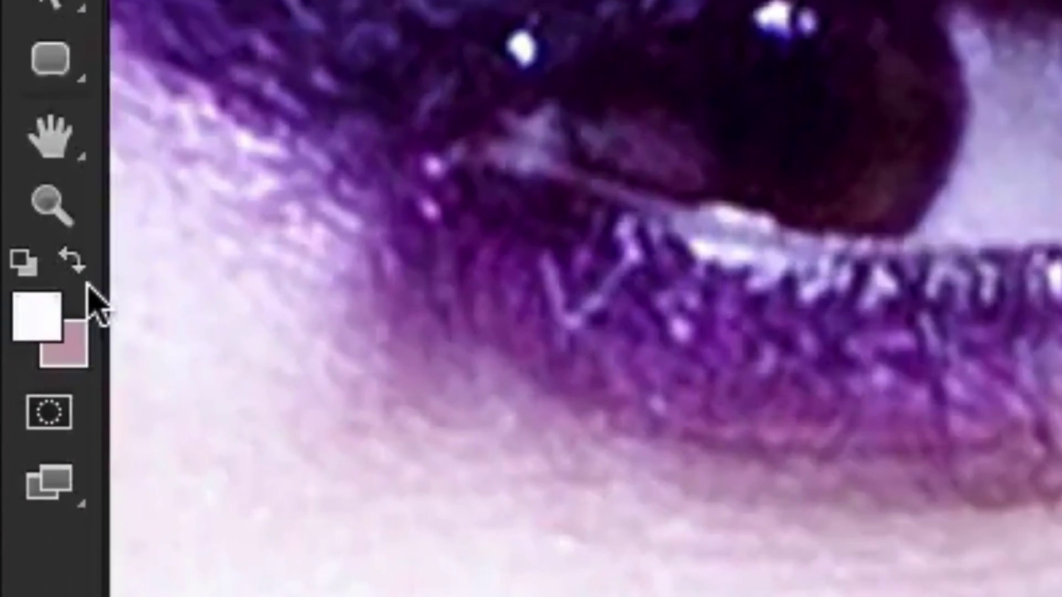
key("x")
key("x")
key("x")
key("x")
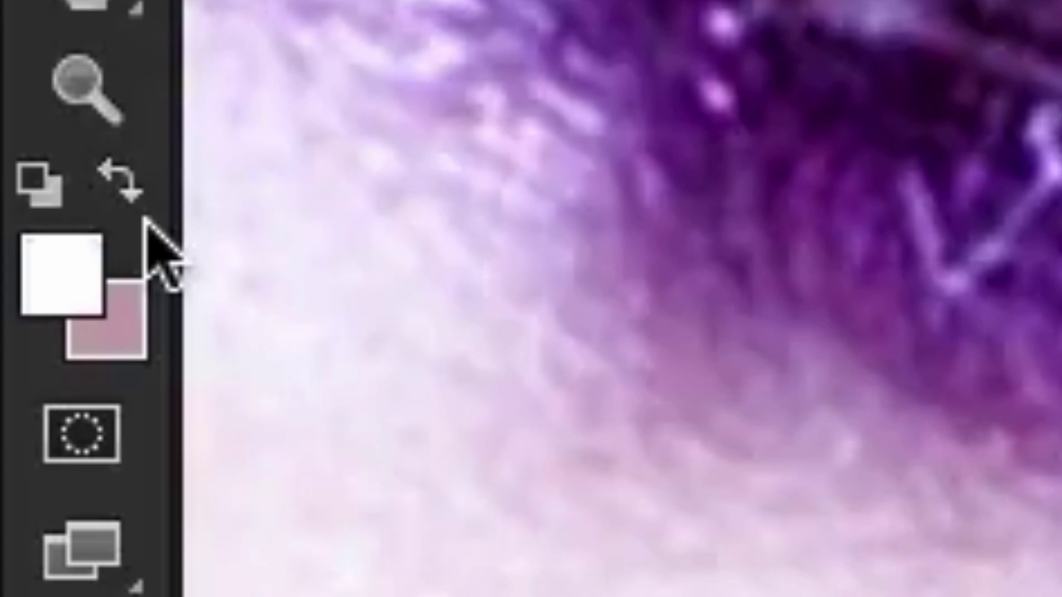
key("x")
key("x")
key("x")
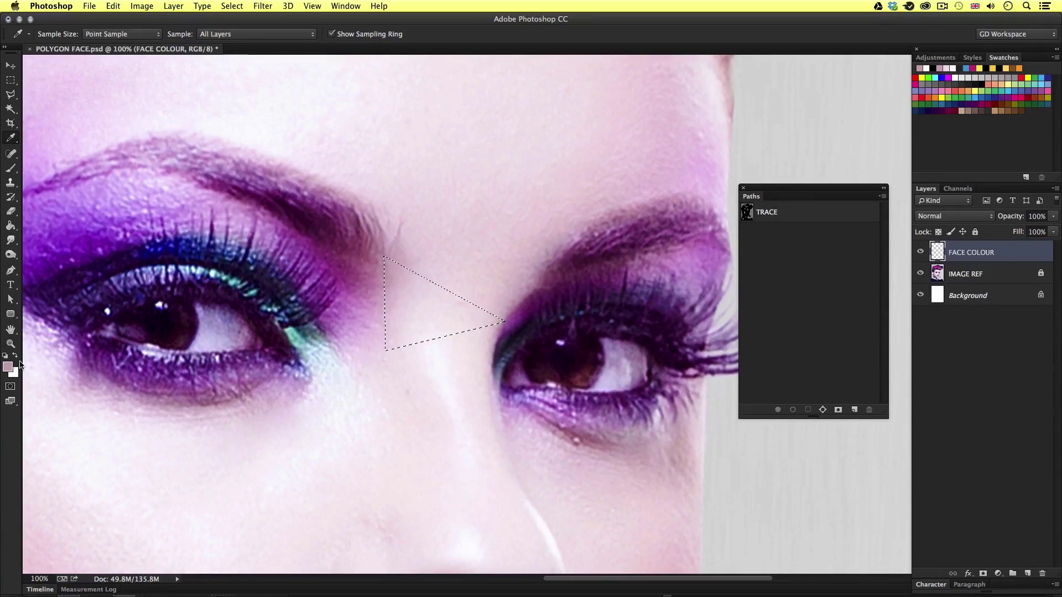
Swap the dusky pink into the background and sample the pale skin tone near the selected triangle's tip as the foreground colour
key("x")
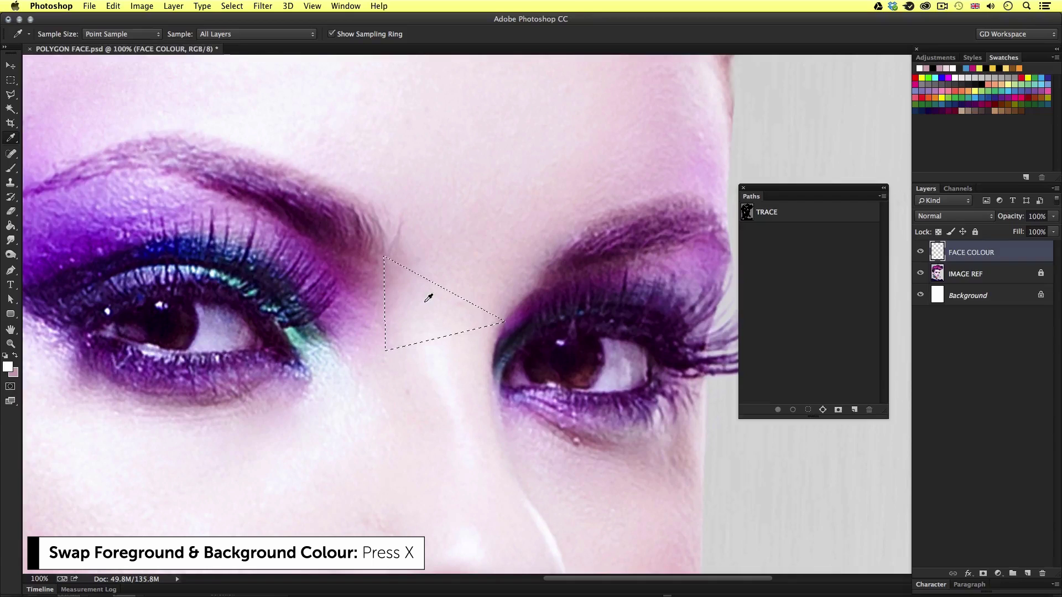
left_click(481, 317)
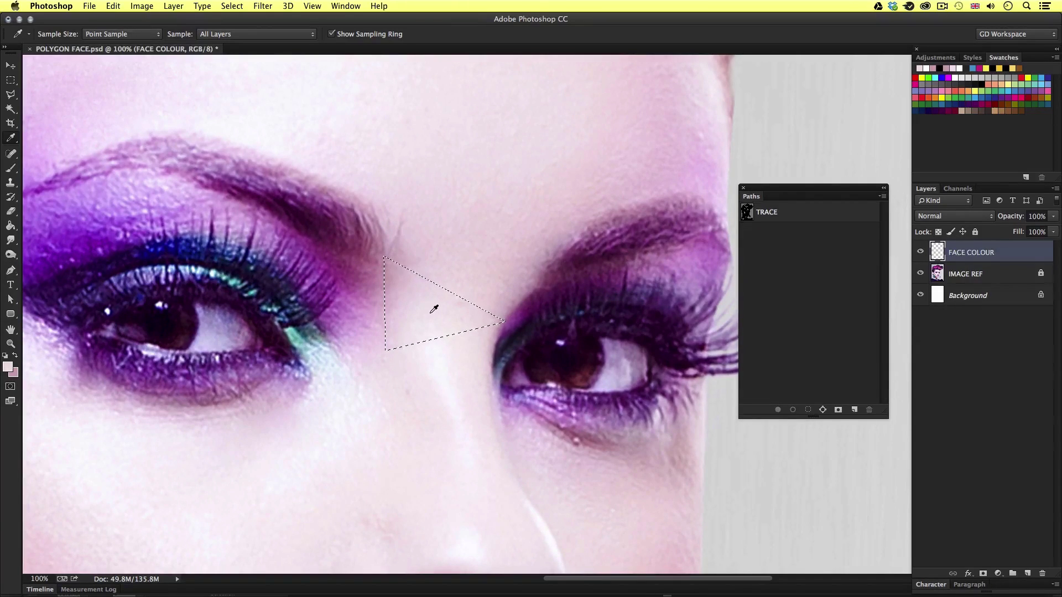
Fill the selected triangle with the Gradient Tool, undoing trial gradients until the dusky pink fades in only along the edge nearest the left-hand eye
key("g")
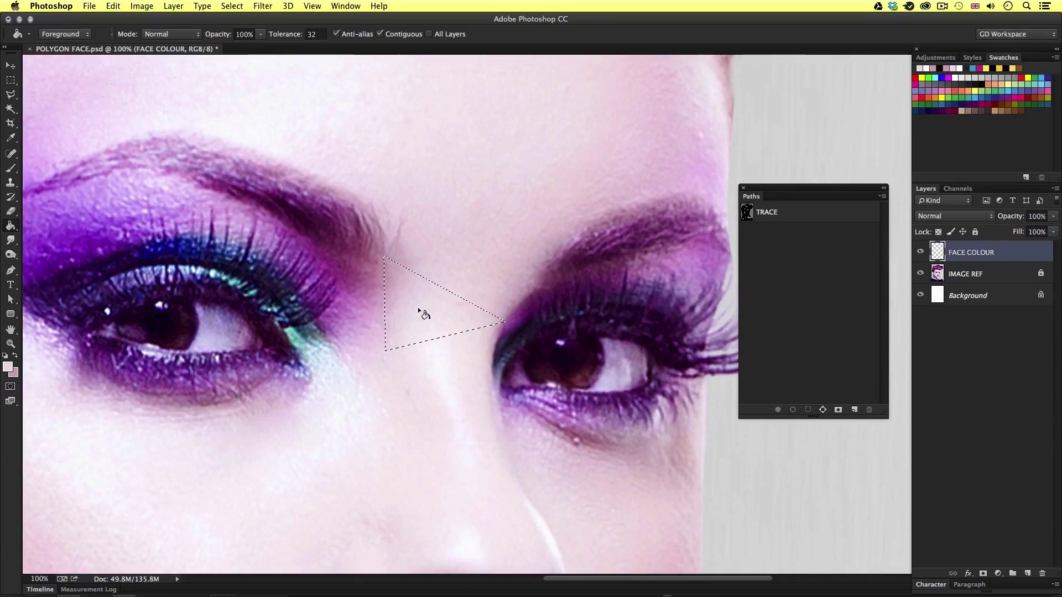
left_click(10, 227)
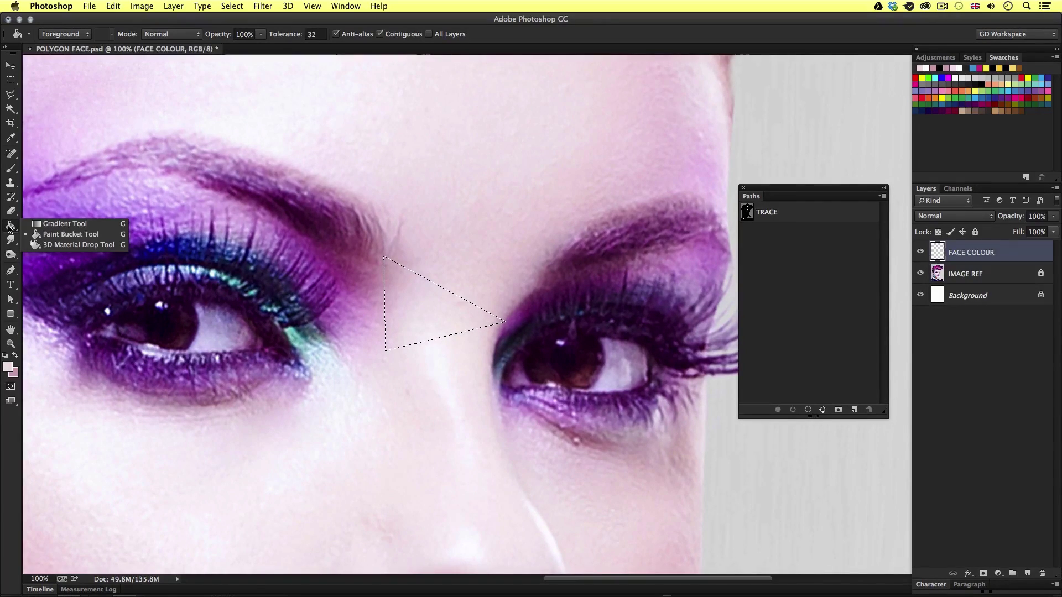
left_click(58, 224)
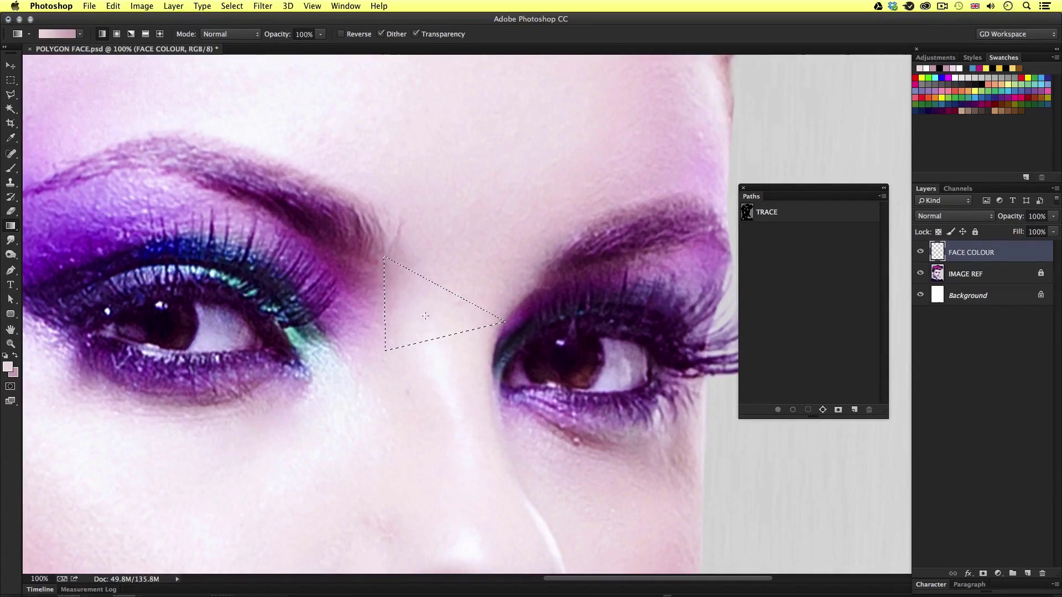
left_click_drag(382, 289, 418, 300)
left_click_drag(482, 330, 482, 331)
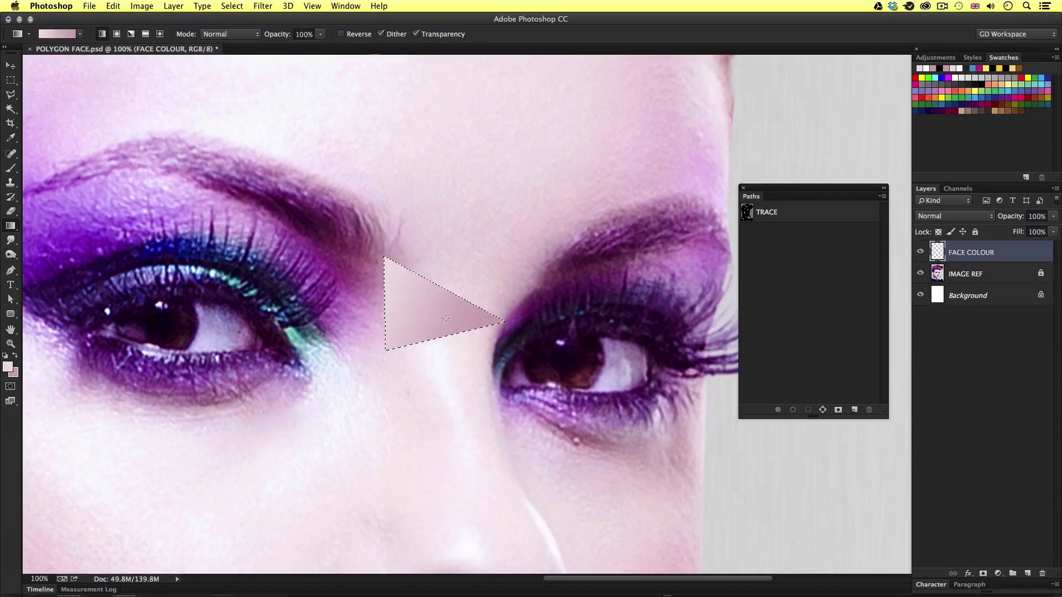
key("super+z")
mouse_move(434, 317)
left_mouse_down()
mouse_move(449, 323)
mouse_move(387, 294)
mouse_move(363, 293)
mouse_move(392, 301)
mouse_move(361, 298)
mouse_move(378, 280)
mouse_move(420, 308)
left_mouse_up()
key("super+z")
key("super+z")
key("super+z")
key("super+z")
key("super+z")
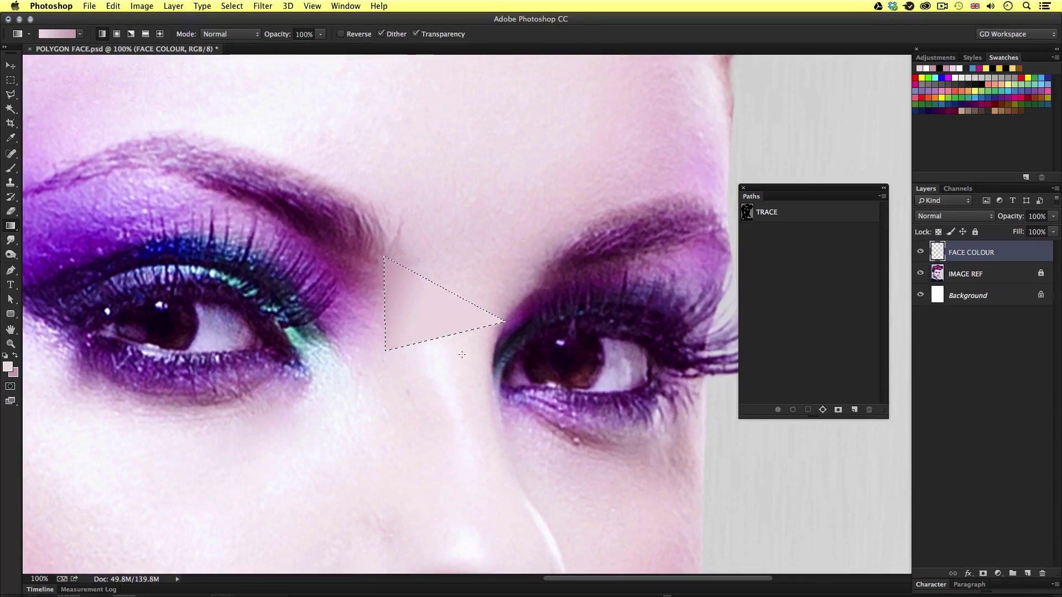
Deselect the filled triangle between the eyes and inspect its gradient at closer and wider zoom levels
key("super+d")
key("z")
left_click(459, 316)
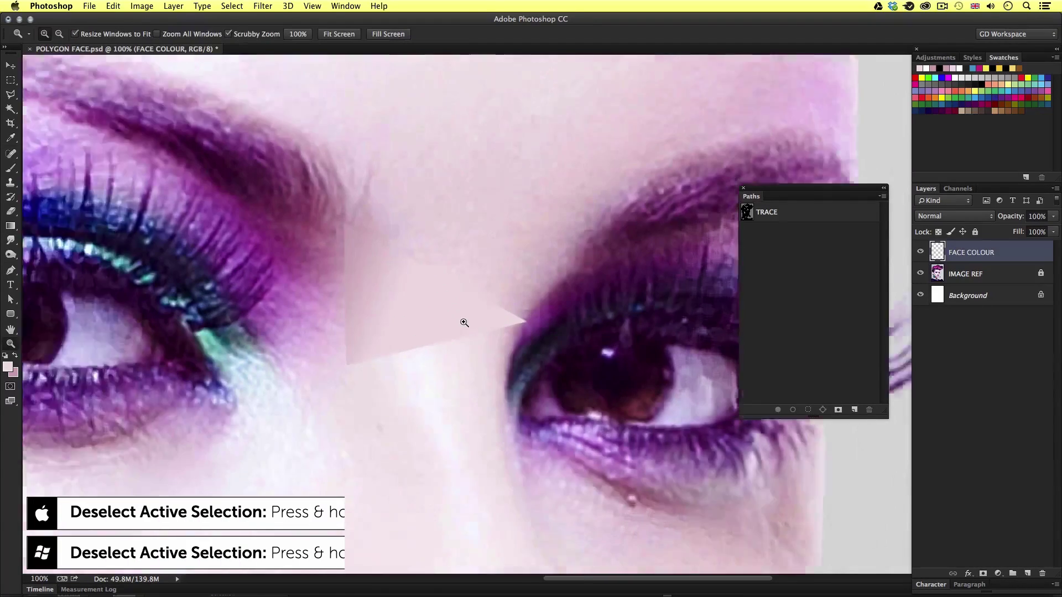
left_click(497, 341, "alt")
left_click(497, 340, "alt")
left_click(498, 340, "alt")
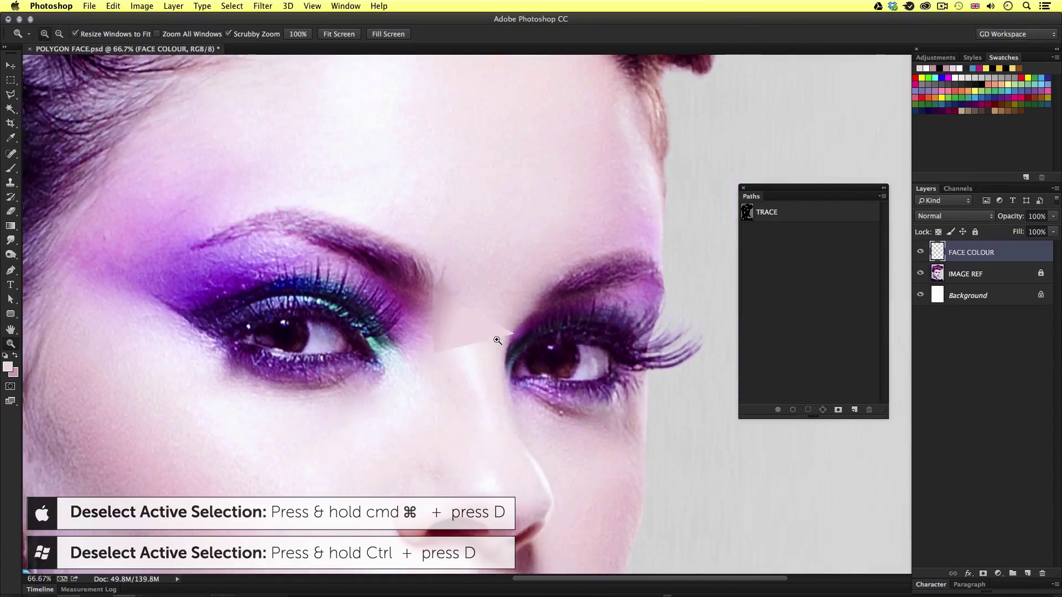
left_click(498, 373, "alt")
left_click(500, 326)
left_click(500, 327)
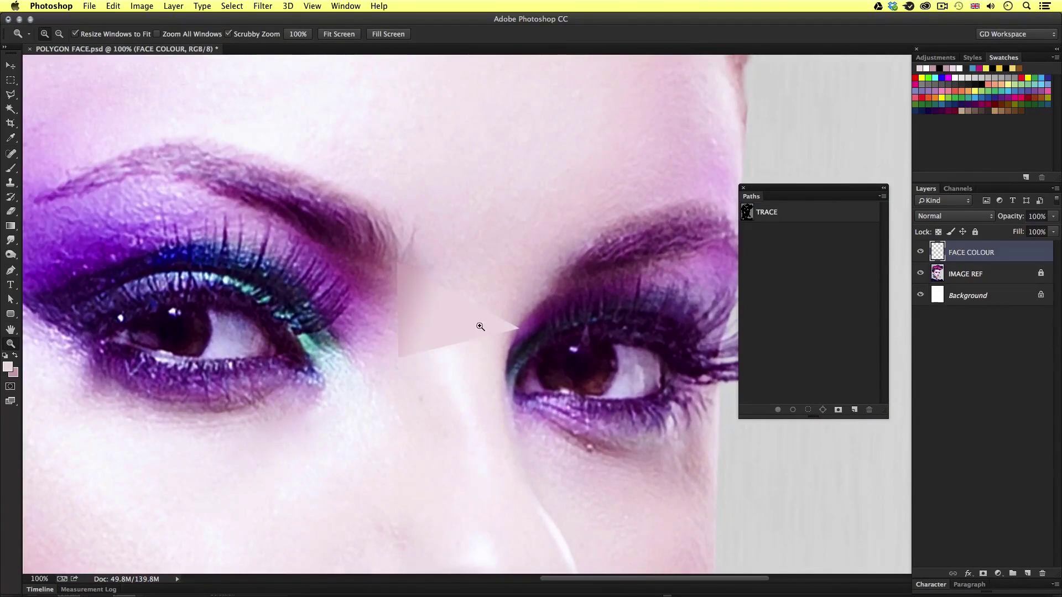
Make a new anti-aliased selection with 0 pixels feather from the TRACE triangle directly above the filled one, bordering the right-hand eyebrow
key("a")
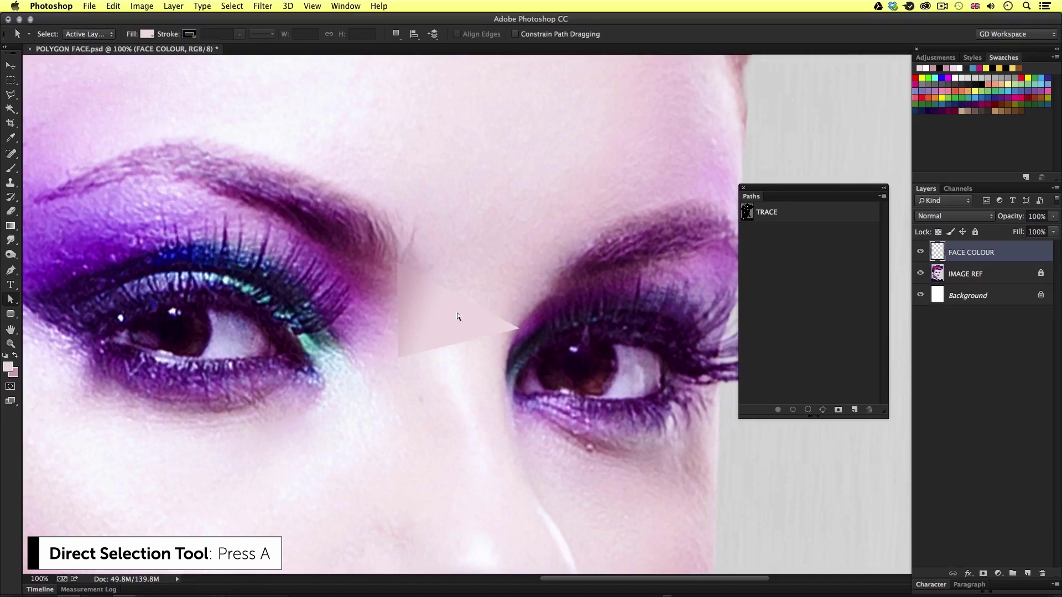
left_click(748, 214)
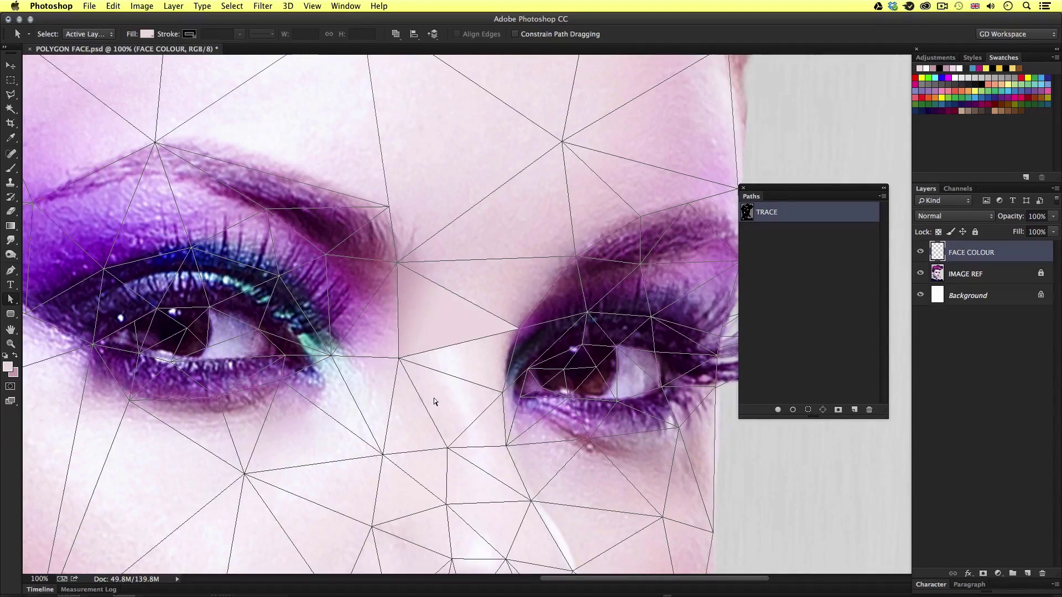
left_click(549, 291)
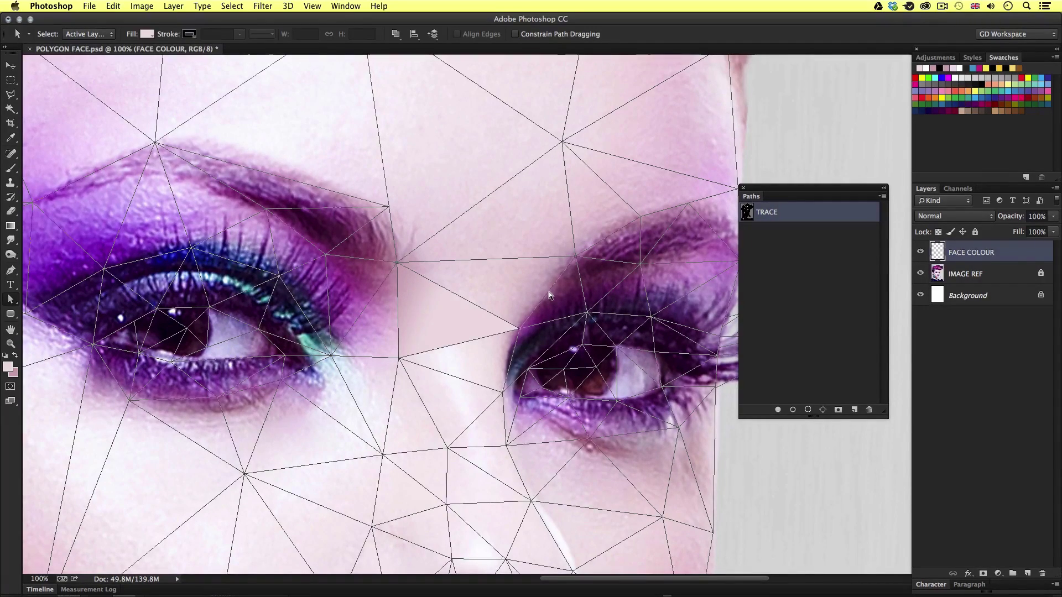
right_click(502, 284)
left_click(520, 329)
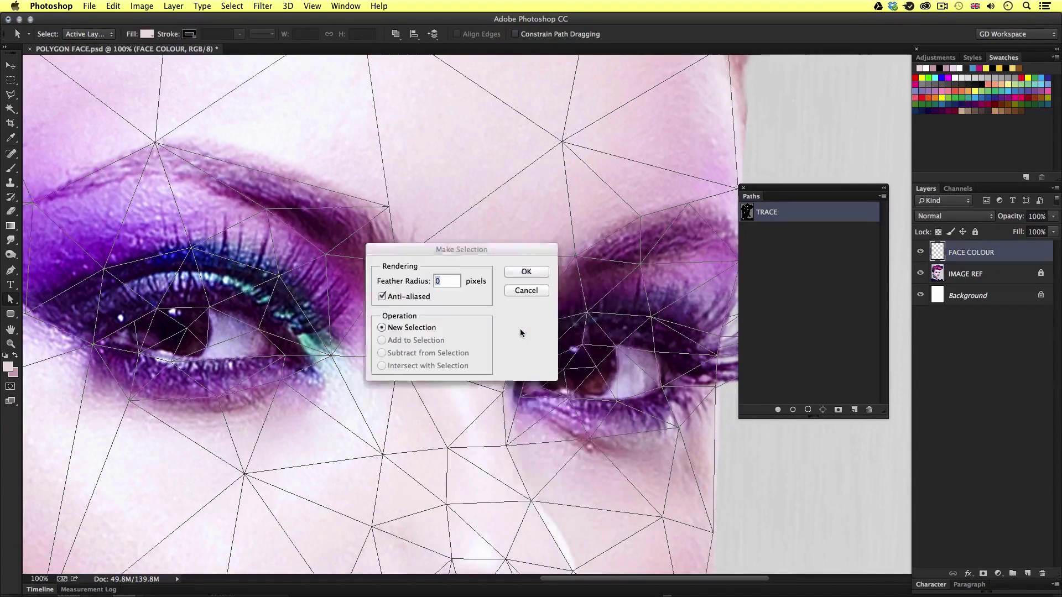
left_click(533, 272)
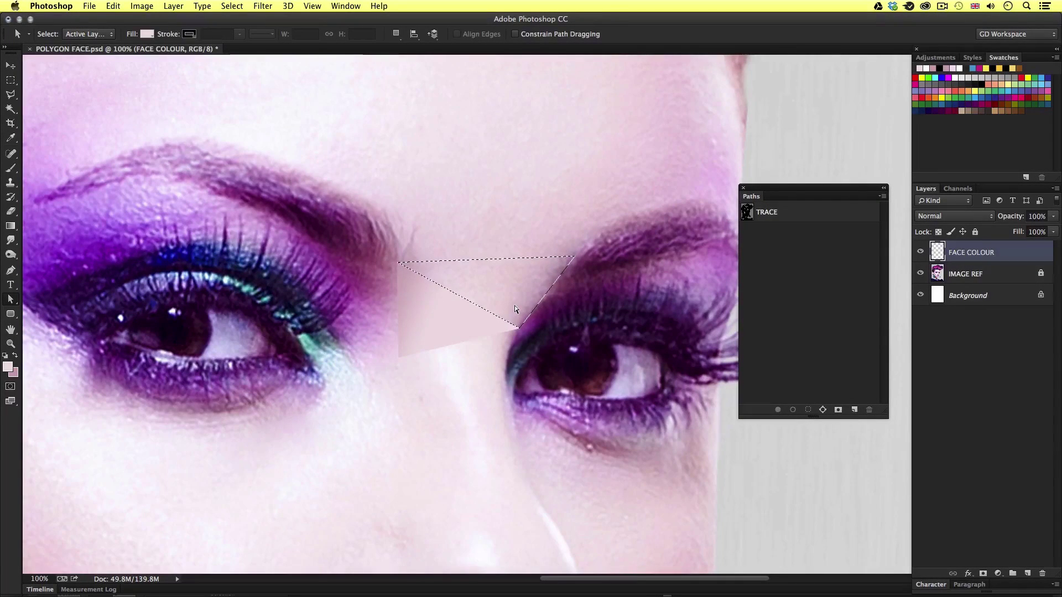
Sample the mauve tone beside the right-hand eyebrow as the background colour and the lighter pink near the triangle's opposite corner as the foreground
key("i")
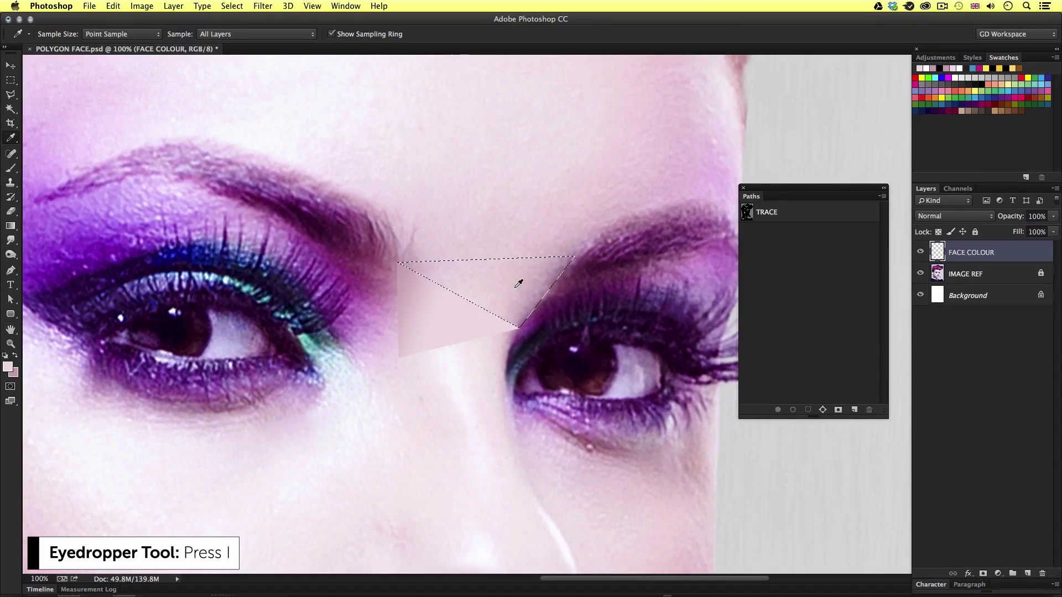
left_click(552, 279)
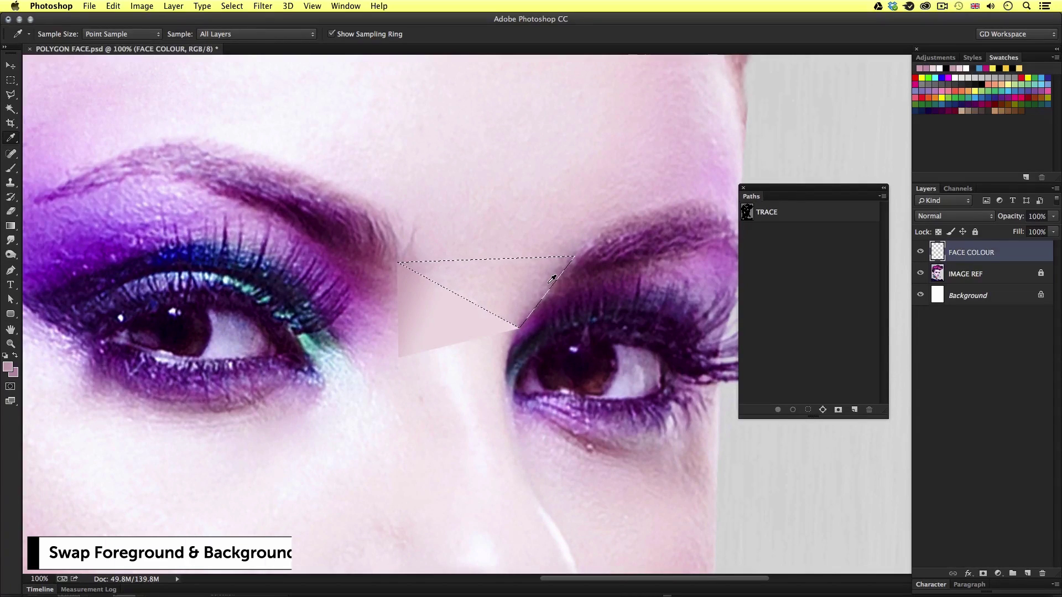
left_click(443, 267)
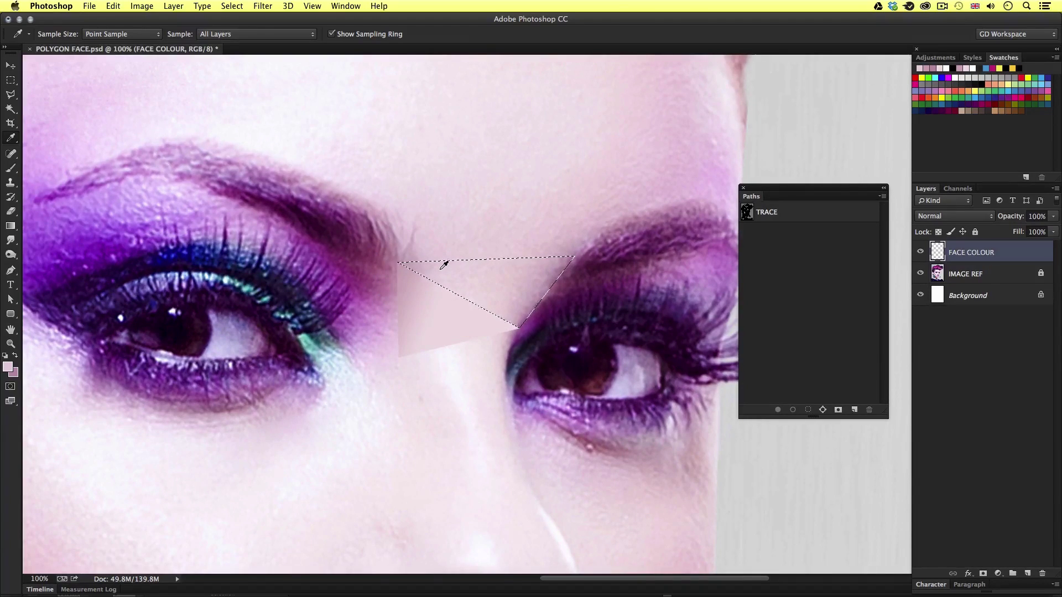
Fill the selected triangle with a linear gradient, redrawing it to keep the mauve along the eyebrow edge, and deselect it
key("g")
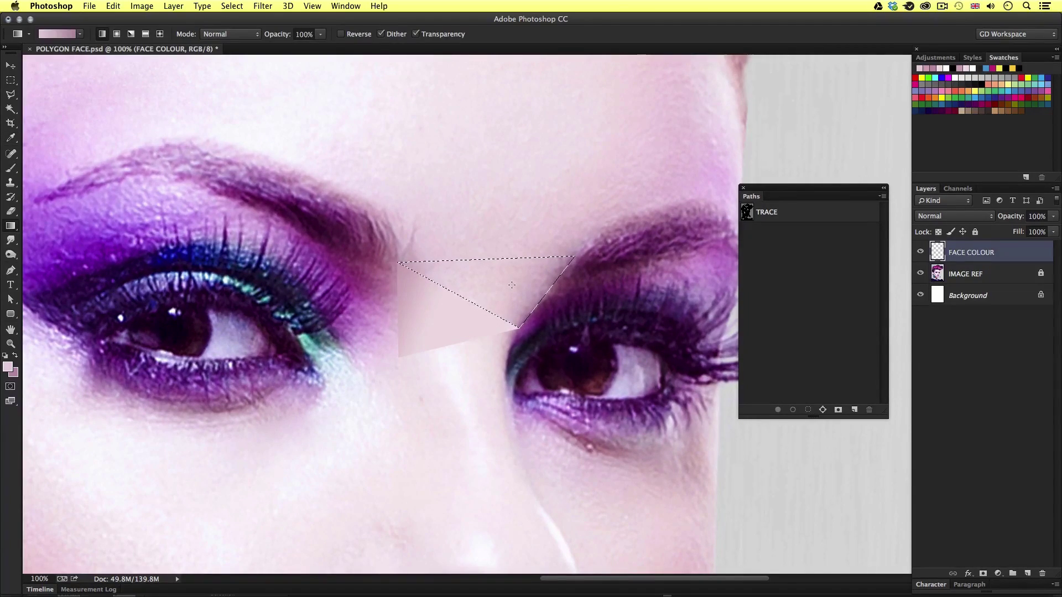
left_click_drag(542, 297, 493, 288)
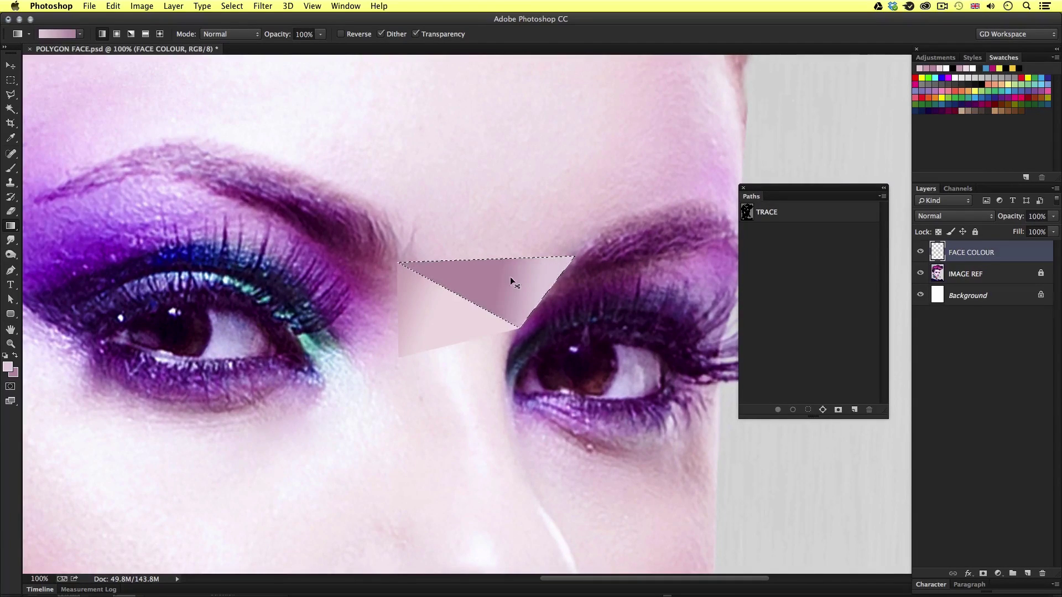
key("super+z")
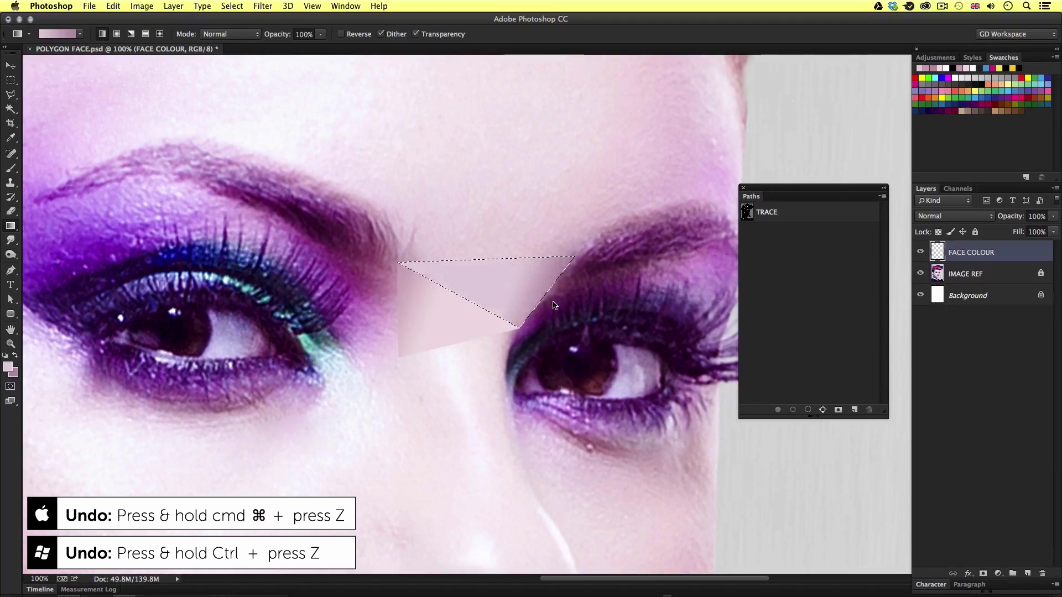
key("super+z")
key("super+z")
key("super+z")
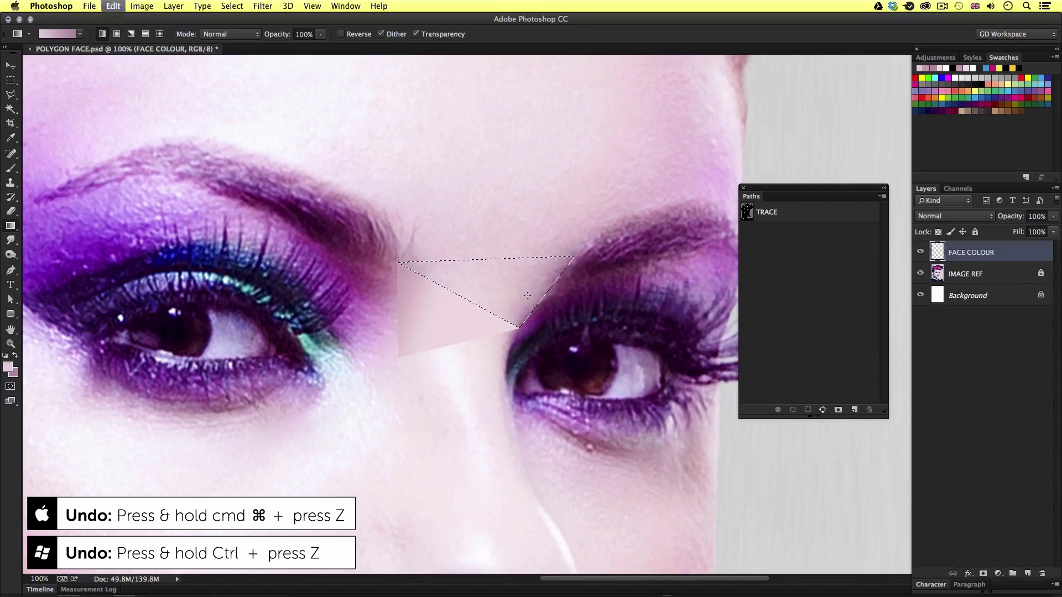
left_click_drag(544, 305, 545, 306)
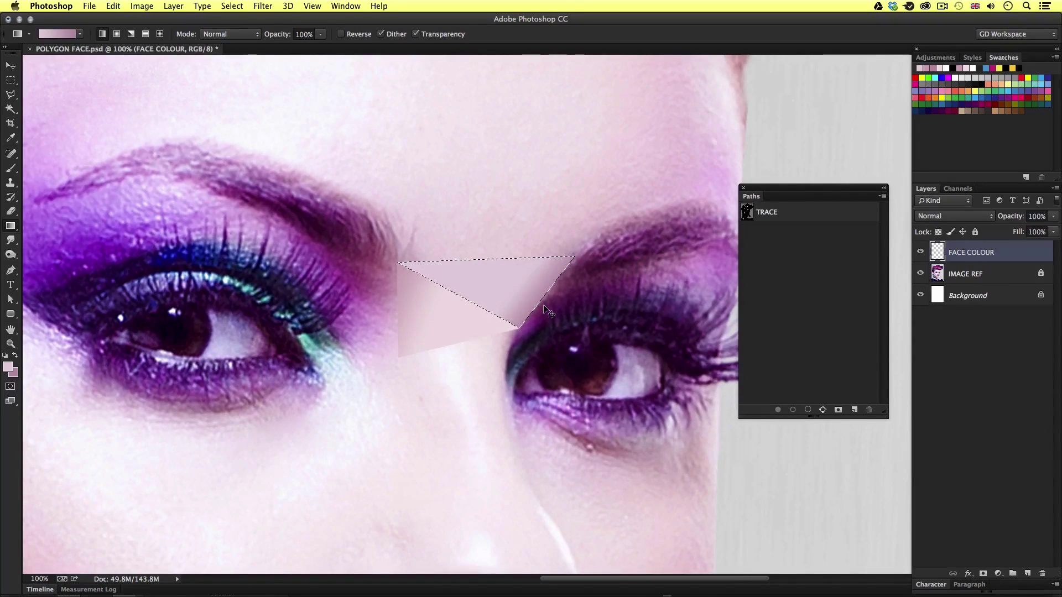
key("super+d")
Make a new anti-aliased selection with 0 pixels feather from the TRACE forehead triangle directly above the two filled triangles
scroll(545, 305, "down", 5)
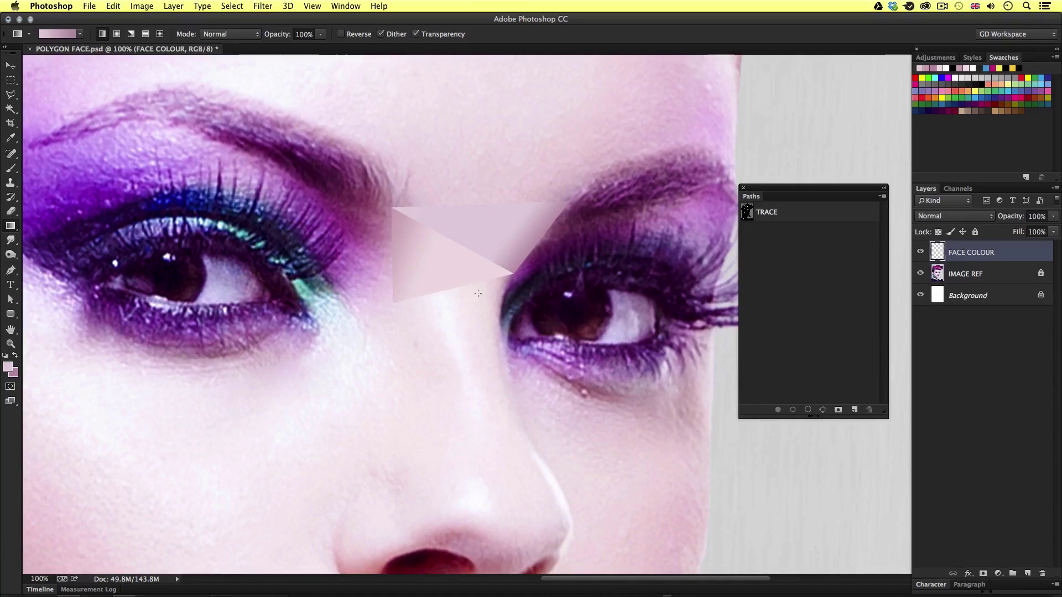
key("a")
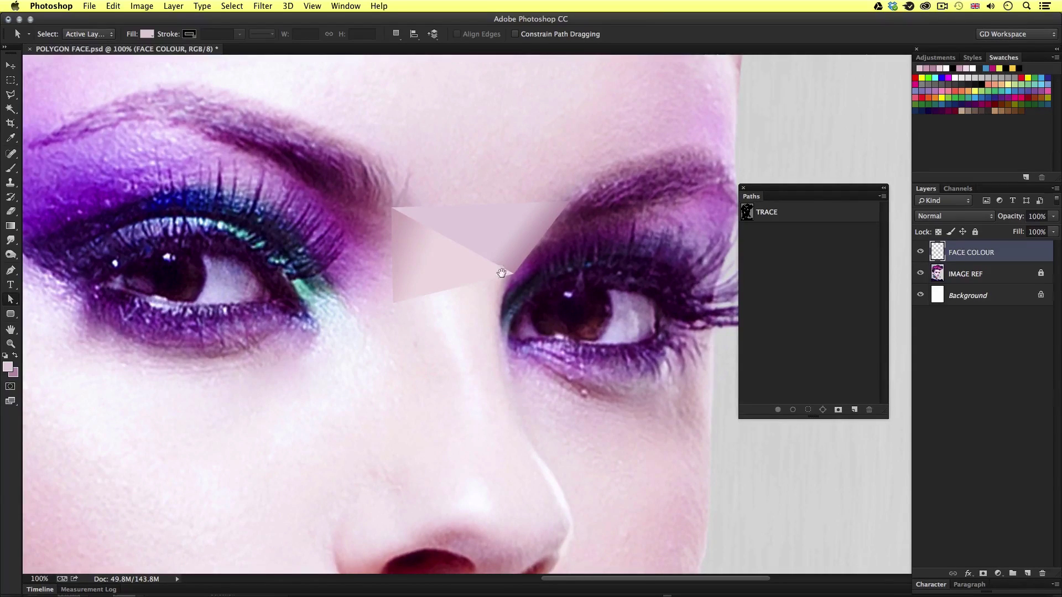
scroll(470, 325, "up", 5)
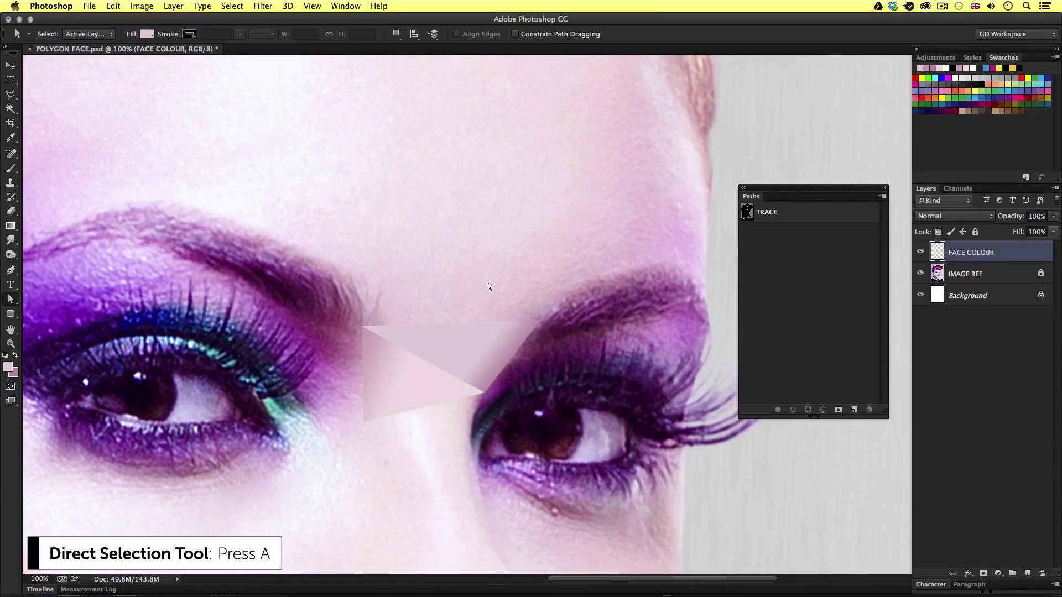
left_click(747, 214)
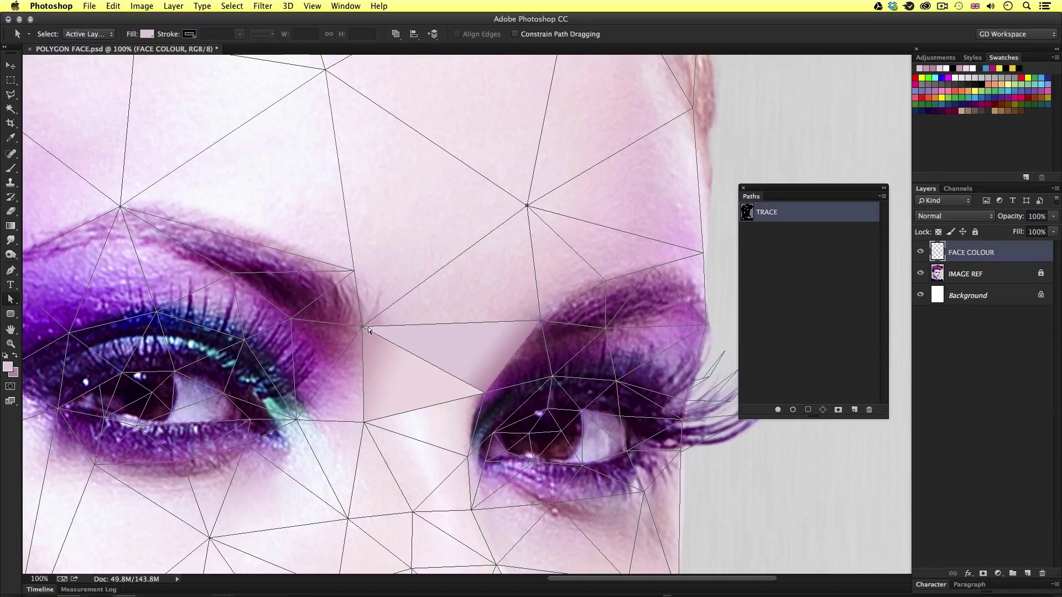
right_click(479, 276)
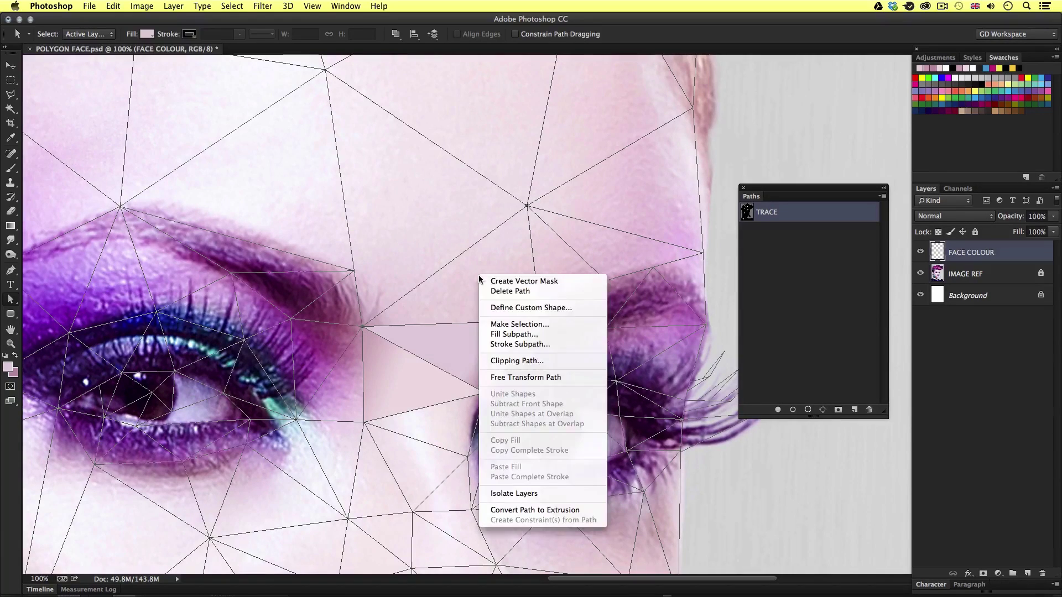
left_click(502, 325)
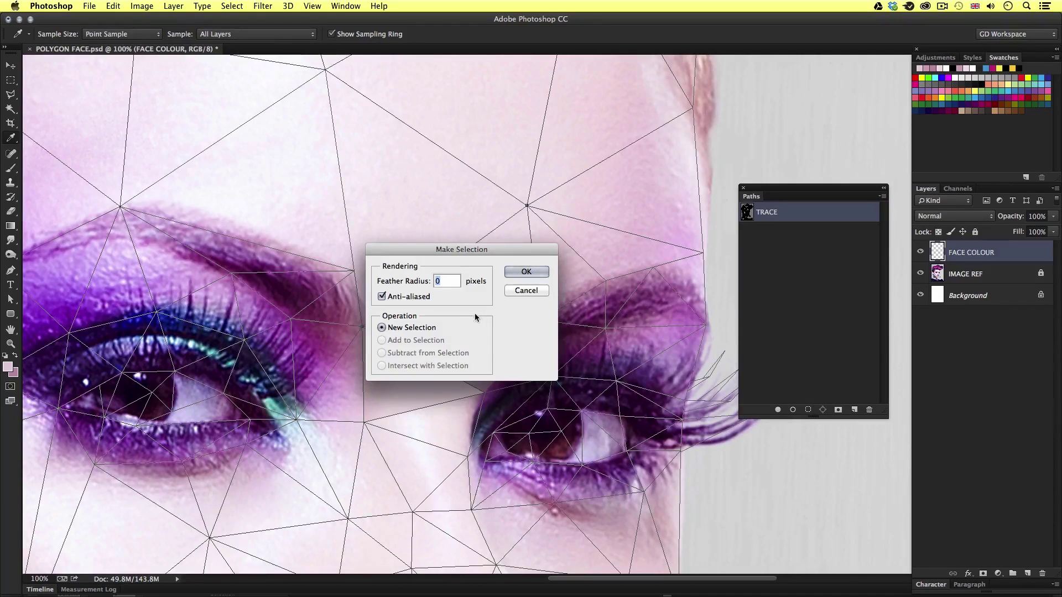
key("Return")
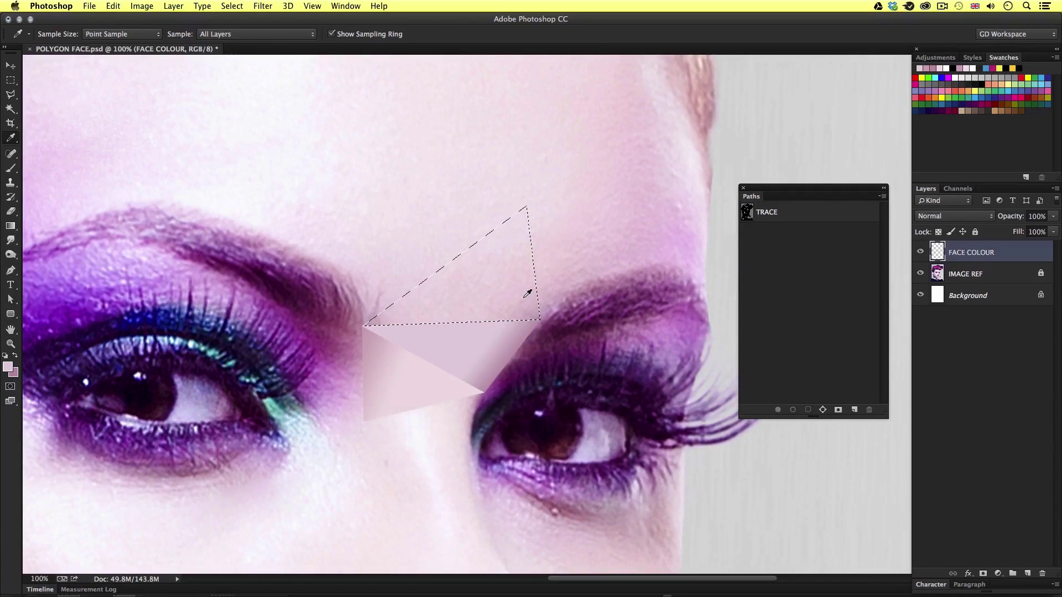
Sample the pink near the forehead triangle's eyebrow corner as the background colour and the paler tone near its long upper edge as the foreground
left_click(528, 300)
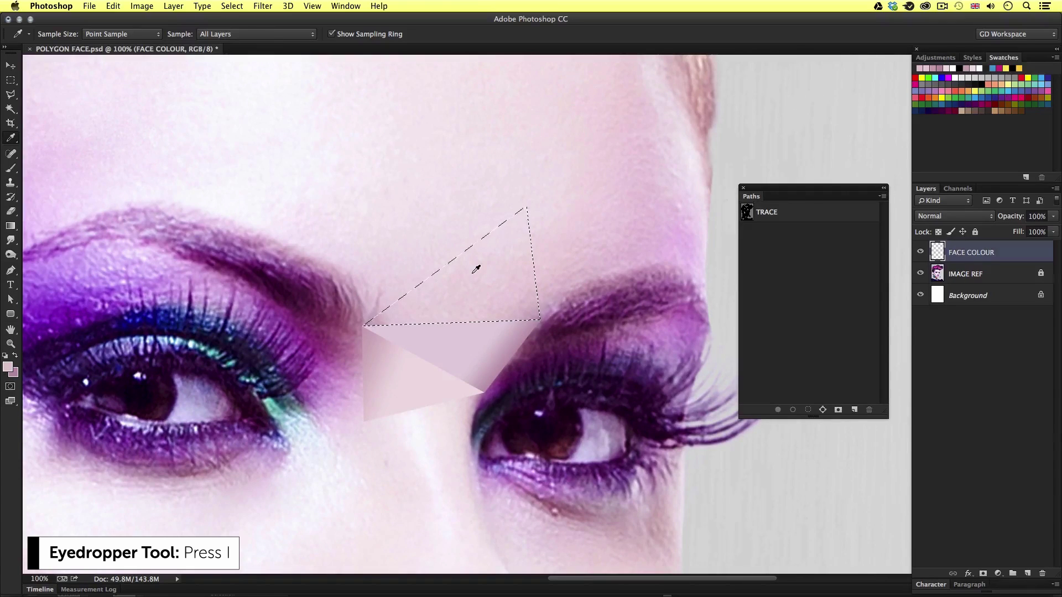
key("x")
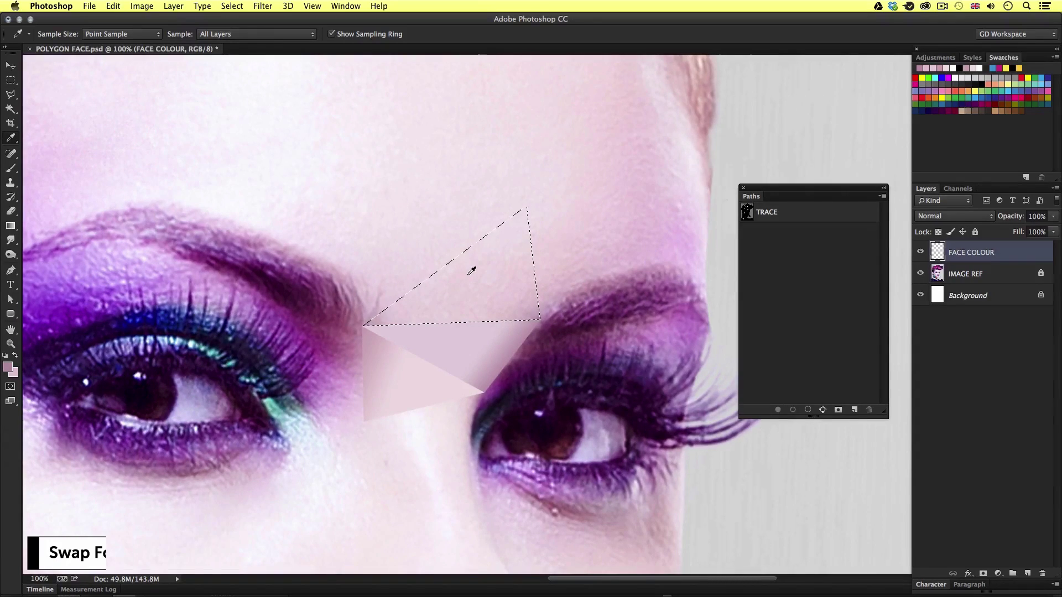
left_click(440, 272)
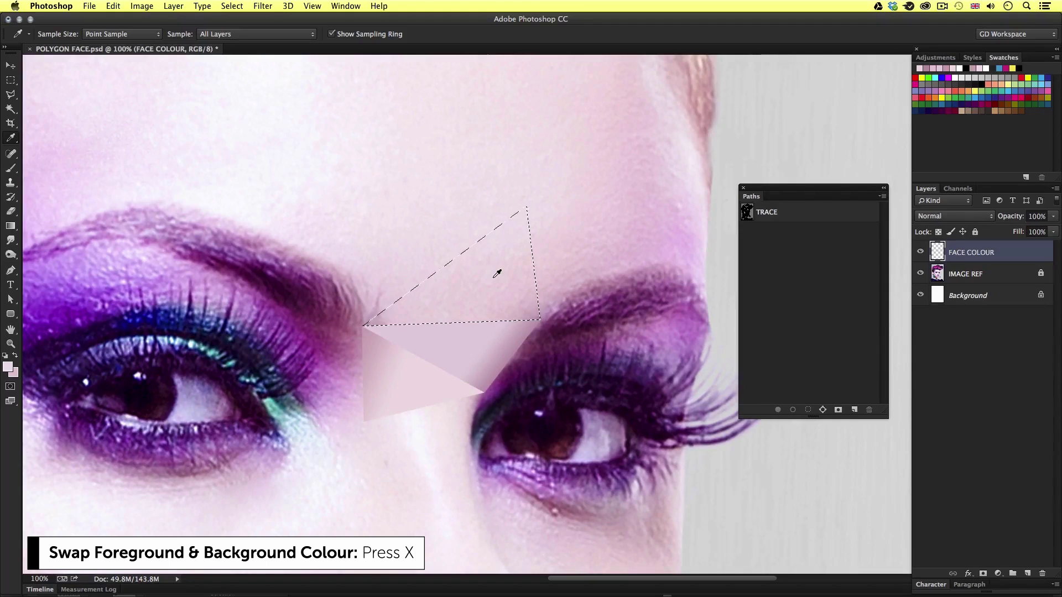
Fill the selected forehead triangle with a linear gradient running from the pale tone to the pink at its right-hand eyebrow corner
key("g")
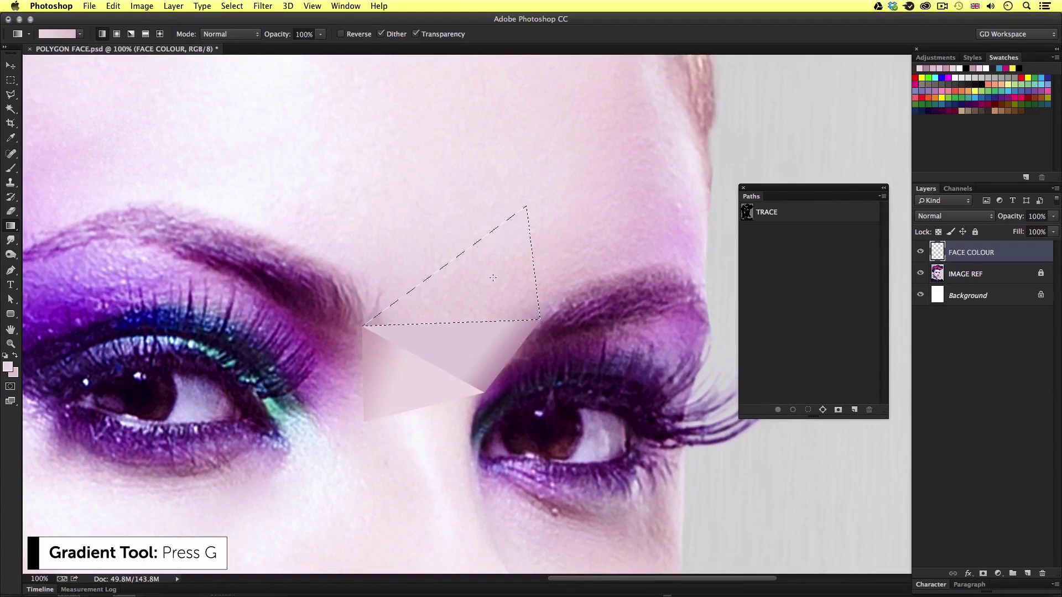
left_click_drag(505, 288, 546, 326)
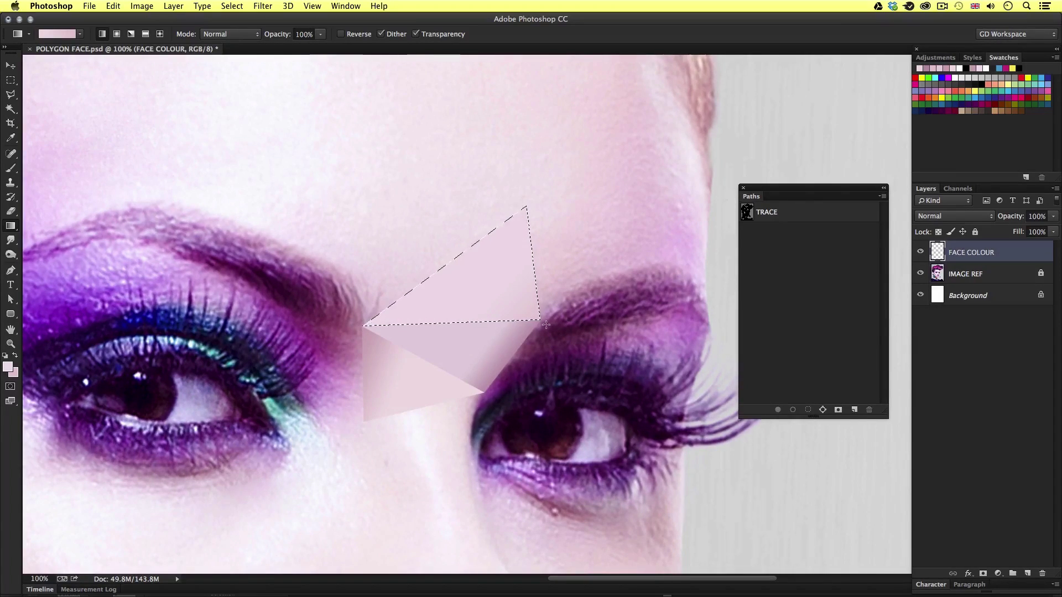
Undo and redraw the forehead triangle's linear gradient to blend the pink in at its eyebrow corner, and deselect it
key("super+z")
left_click_drag(539, 319, 498, 277)
key("super+z")
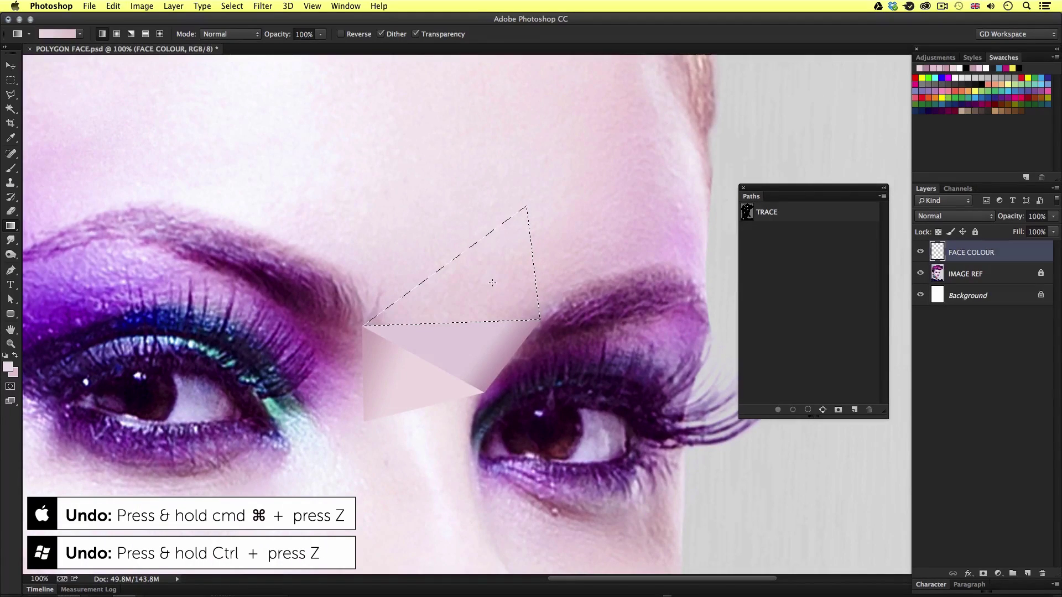
left_click_drag(543, 327, 544, 327)
mouse_move(497, 270)
left_mouse_down()
mouse_move(528, 318)
mouse_move(505, 340)
mouse_move(502, 288)
left_mouse_up()
key("super+d")
key("z")
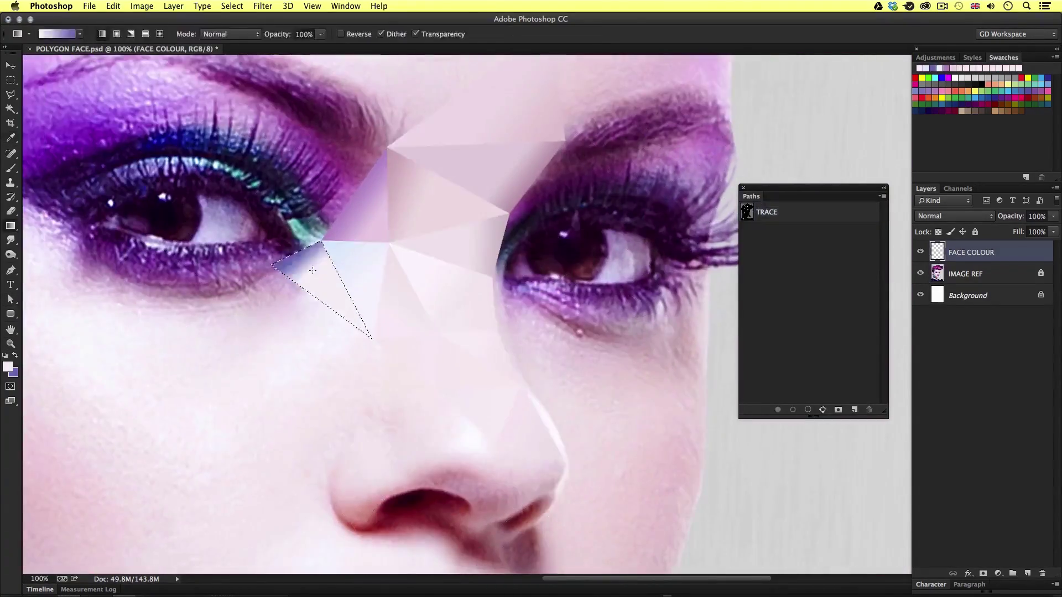
Fill the cheek triangles below the inner eye corner and beside the nose with gradients of sampled pale tones
key("i")
left_click(266, 350)
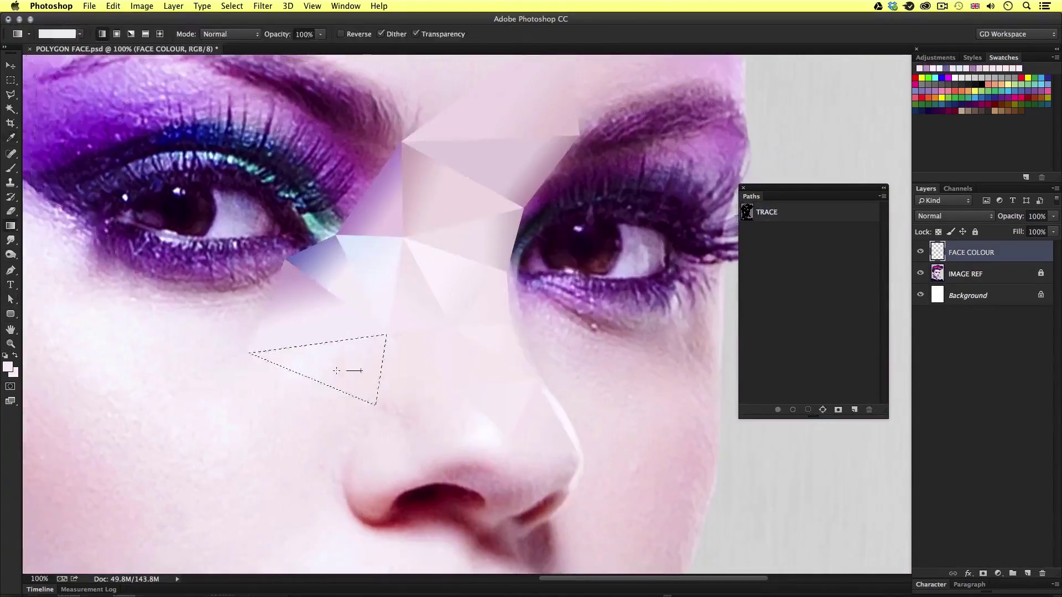
left_click(405, 384)
left_click(493, 225)
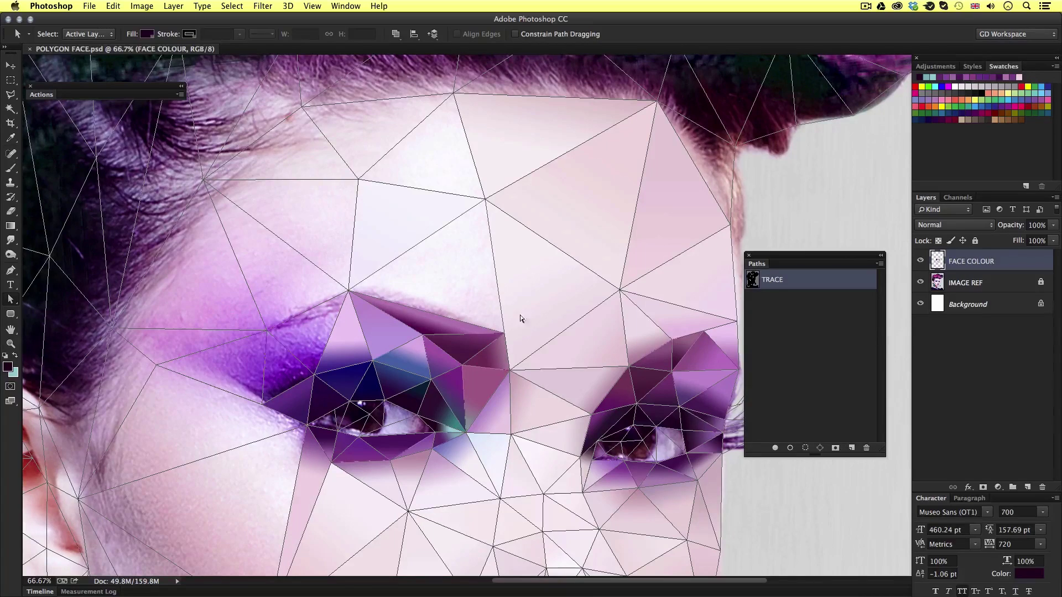
Make an anti-aliased polygonal selection with 0 px feather around the unfilled TRACE forehead triangle directly above the fully visible eye's eyebrow
left_click(467, 288, "super")
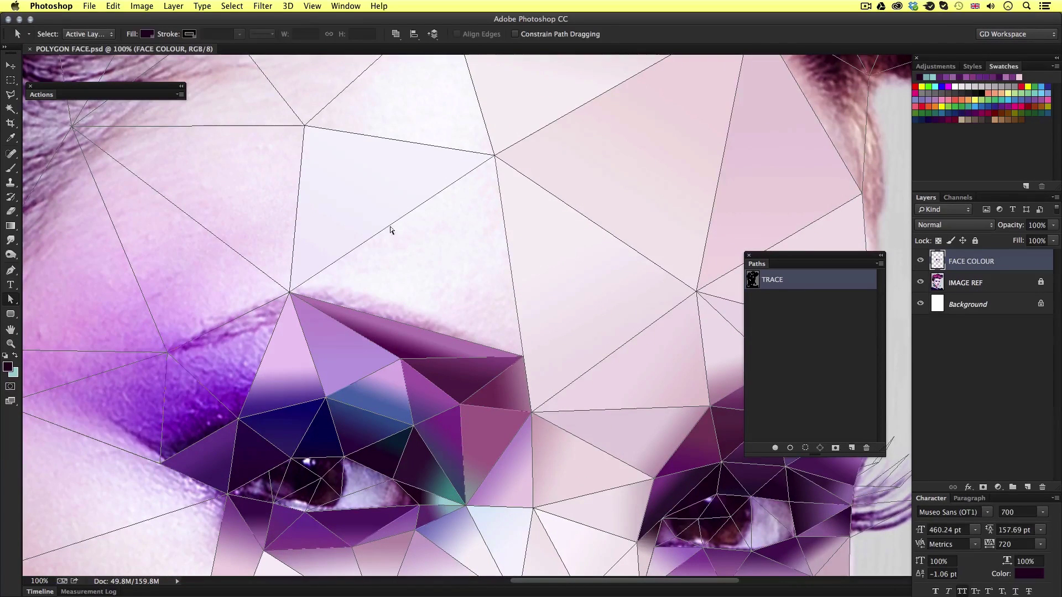
left_click(510, 270)
left_click_drag(460, 254, 493, 304)
key("z")
left_click(463, 275)
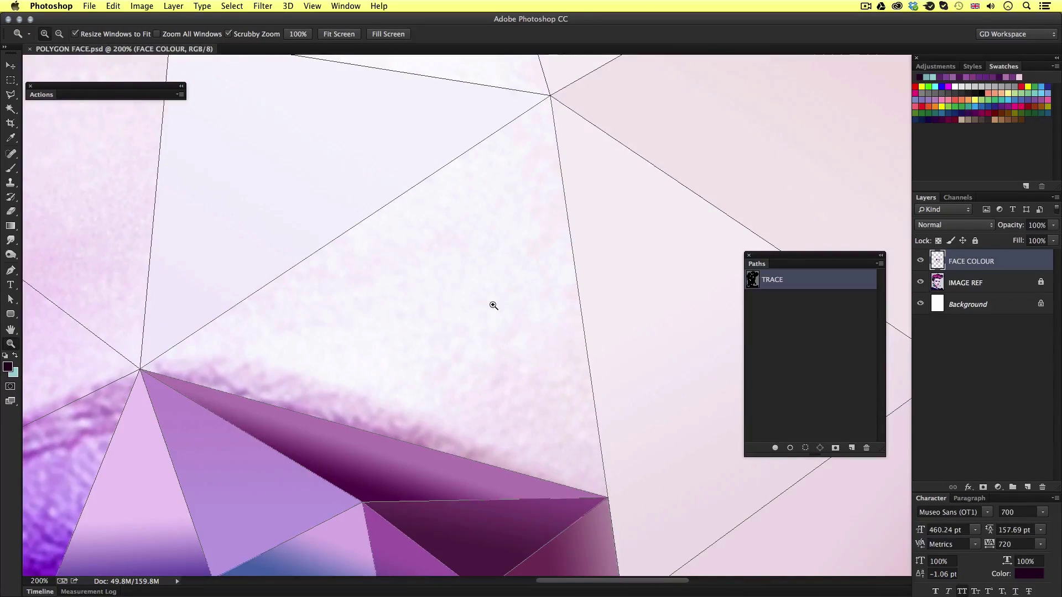
left_click(492, 304, "alt")
left_click_drag(13, 95, 50, 104)
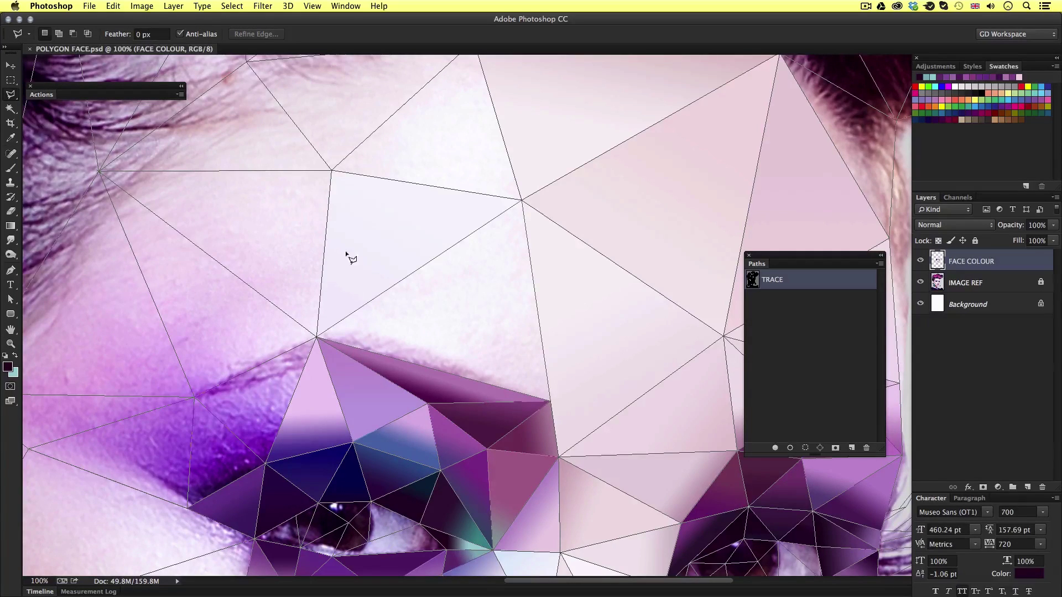
left_click(521, 200)
left_click(552, 404)
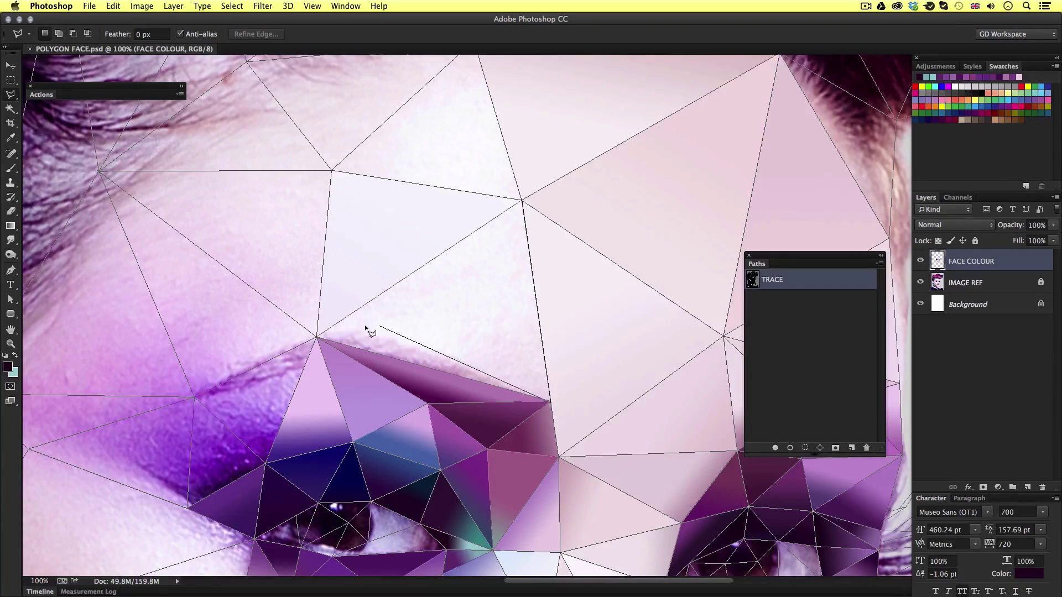
left_click(317, 339)
Sample the triangle's pale and pink tones, fill it with a linear gradient running from pink at the eyebrow edge to pale, and deselect it
key("i")
left_click(519, 209)
left_click(441, 356)
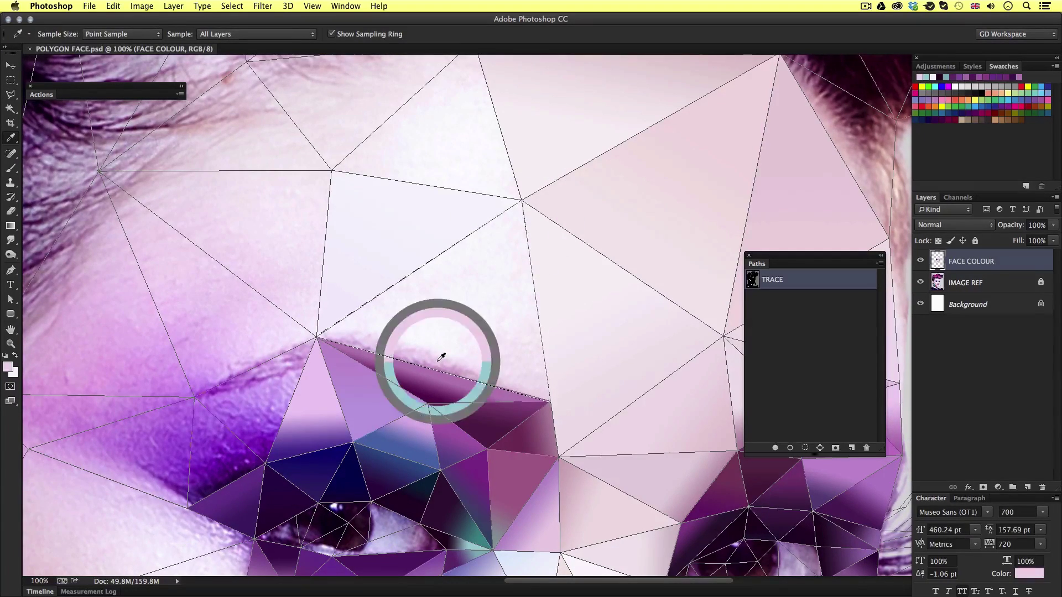
key("g")
left_click_drag(443, 378, 457, 321)
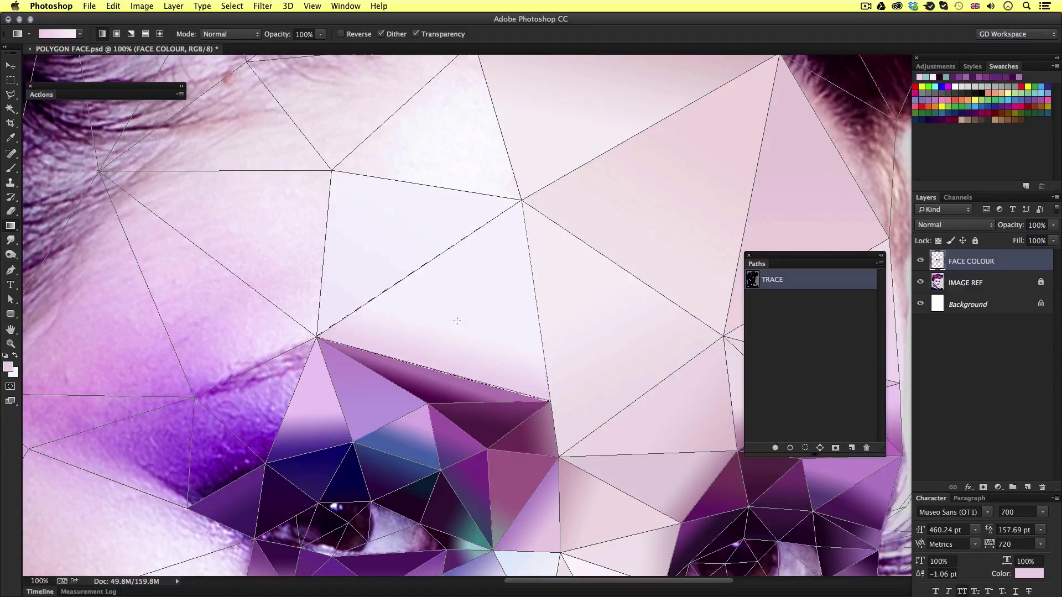
key("ctrl+d")
Hide the IMAGE REF layer to inspect the filled face polygons on their own, and show the layer again
left_click_drag(345, 419, 486, 342)
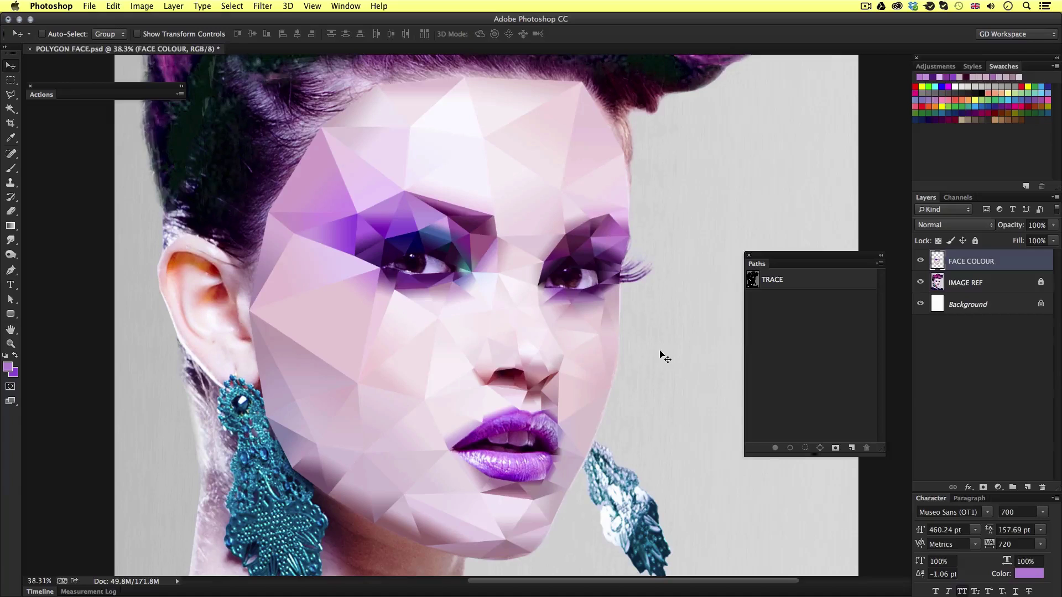
left_click(921, 283)
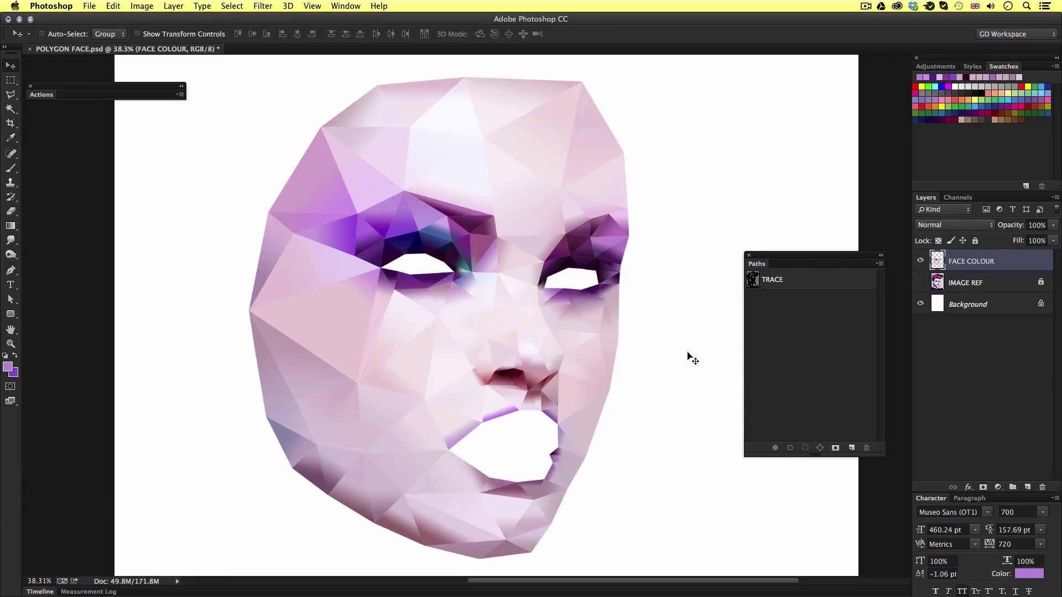
left_click(922, 283)
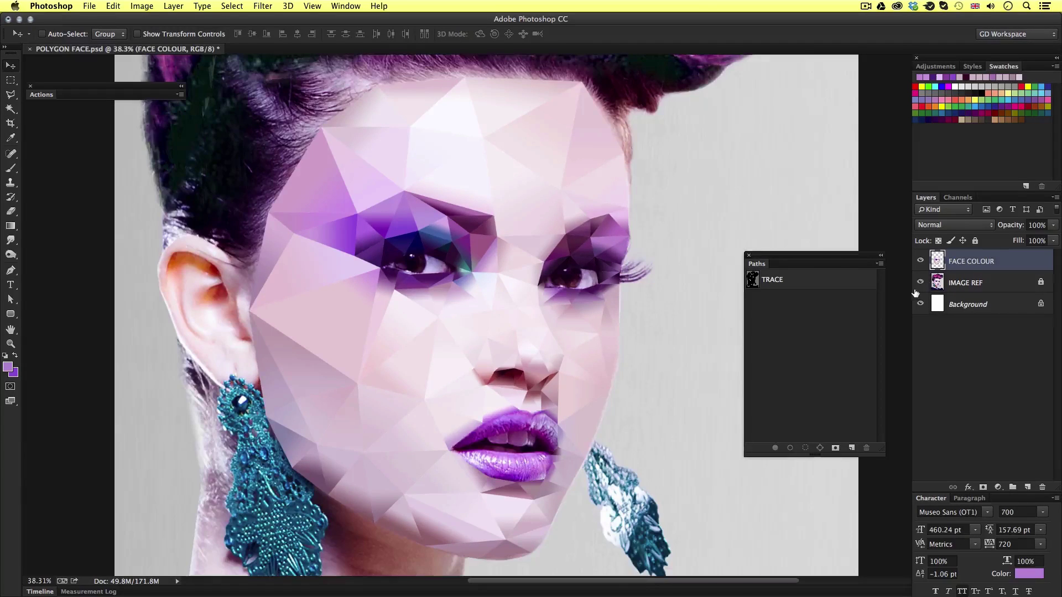
Fill the TRACE triangles of the ear with gradients of sampled orange and pale pink tones
scroll(636, 126, "up", 5)
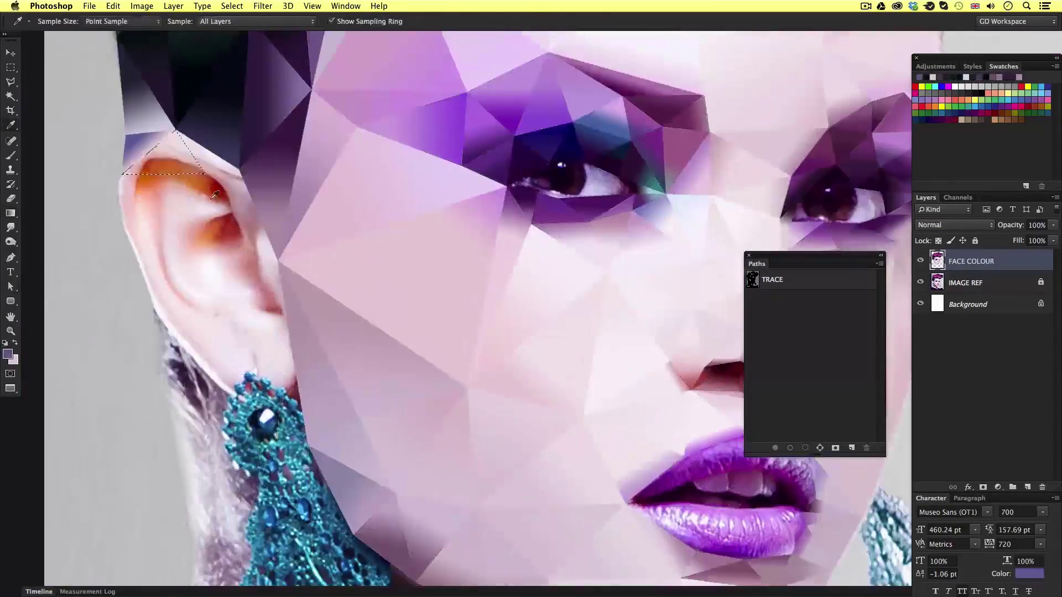
left_click(142, 171)
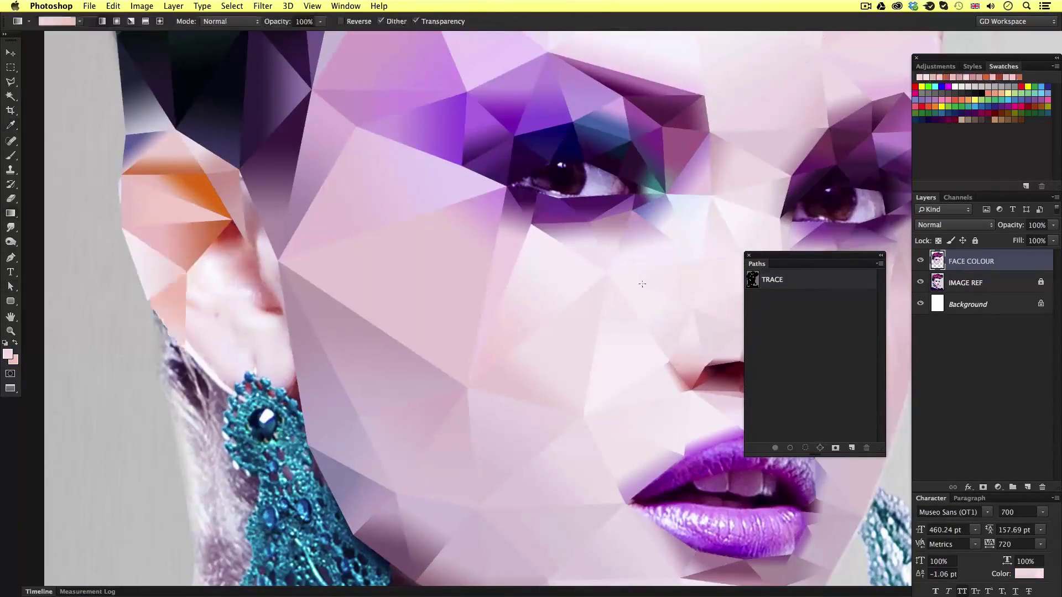
right_click(243, 277)
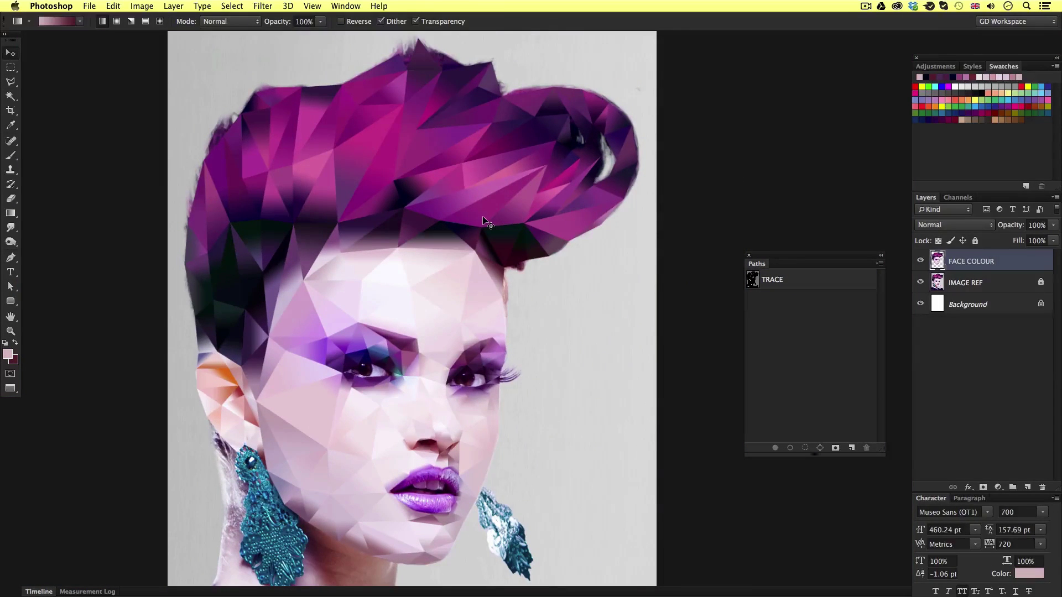
Hide the IMAGE REF layer, examine the hair, ear and face polygons up close, and show the layer again
left_click(921, 283)
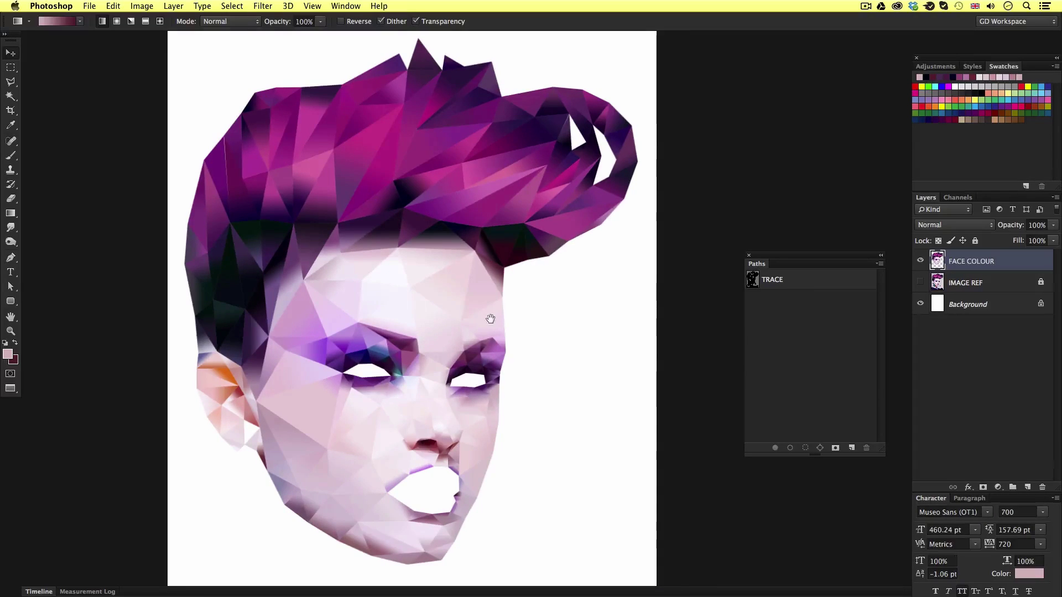
left_click_drag(491, 319, 503, 315)
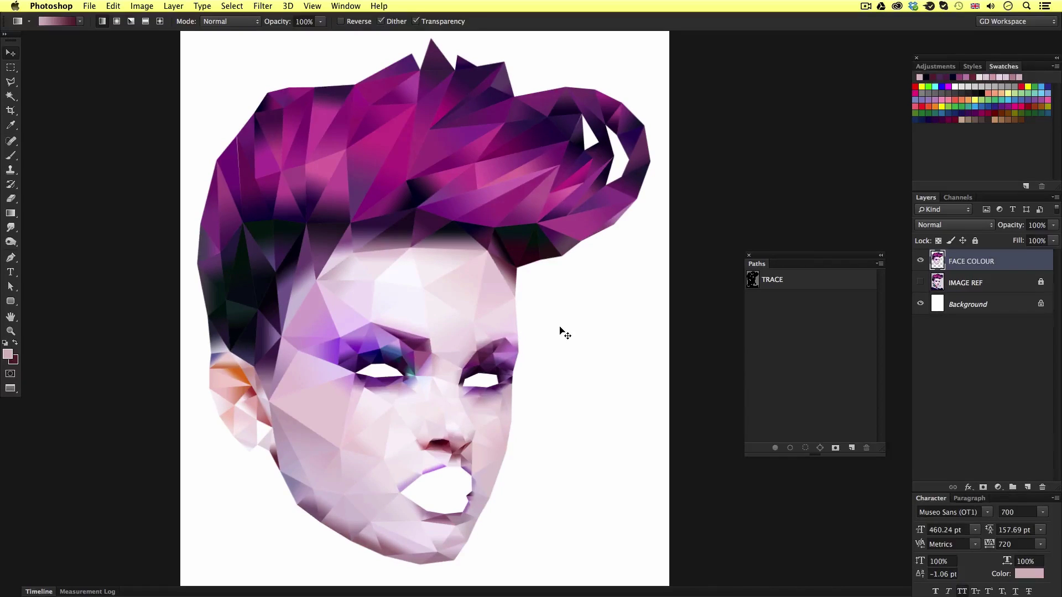
key("z")
left_click(459, 299)
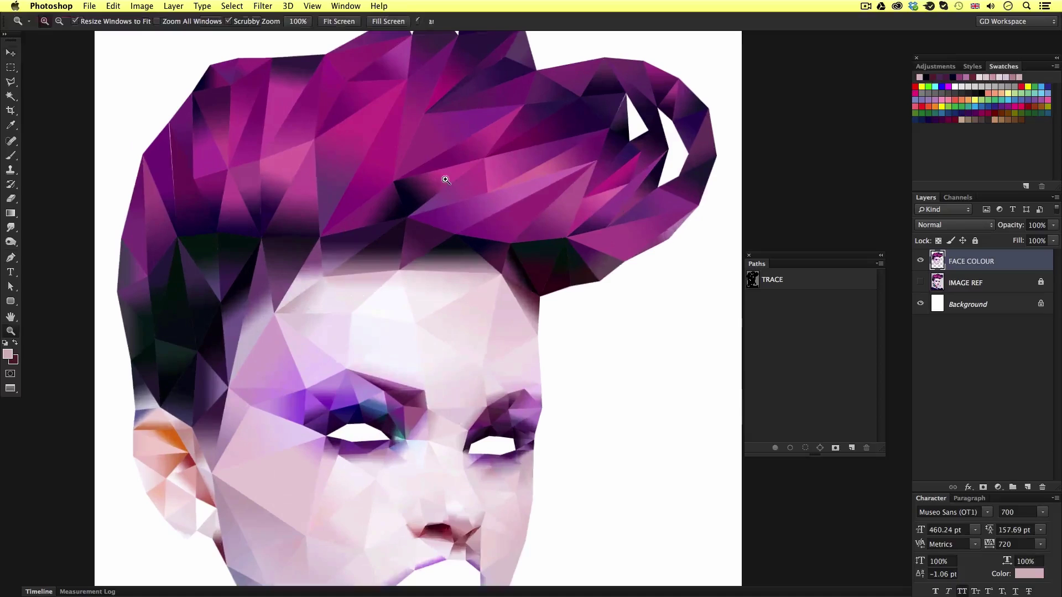
left_click_drag(472, 280, 472, 261)
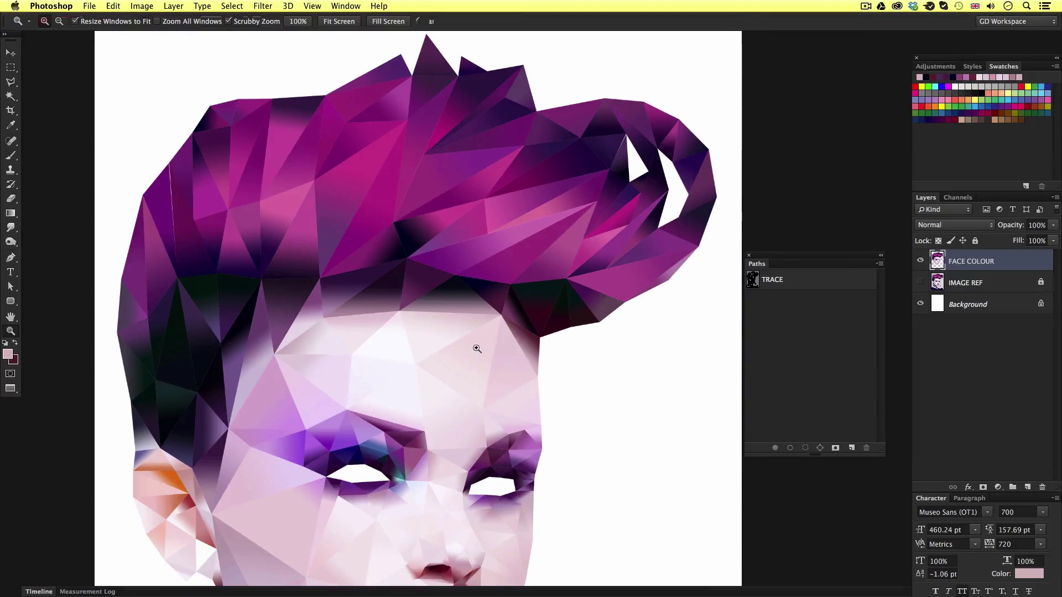
left_click_drag(481, 371, 473, 299)
key("v")
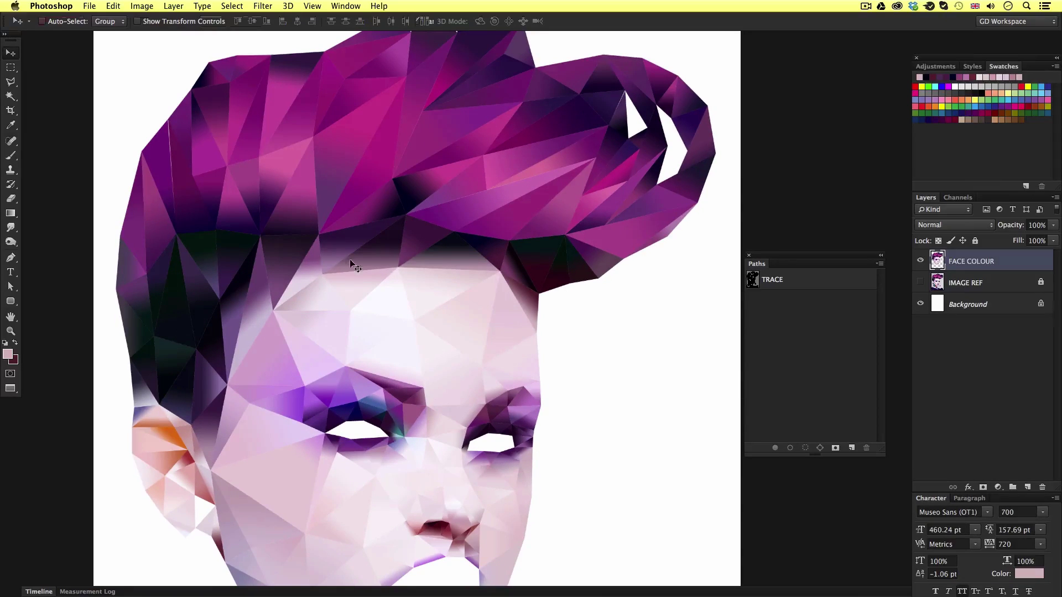
left_click_drag(584, 357, 603, 242)
left_click_drag(603, 326, 587, 236)
left_click_drag(580, 366, 602, 310)
left_click(920, 283)
Fill the neck and clothing triangles with gradients of sampled skin and dark purple tones
scroll(635, 379, "down", 5)
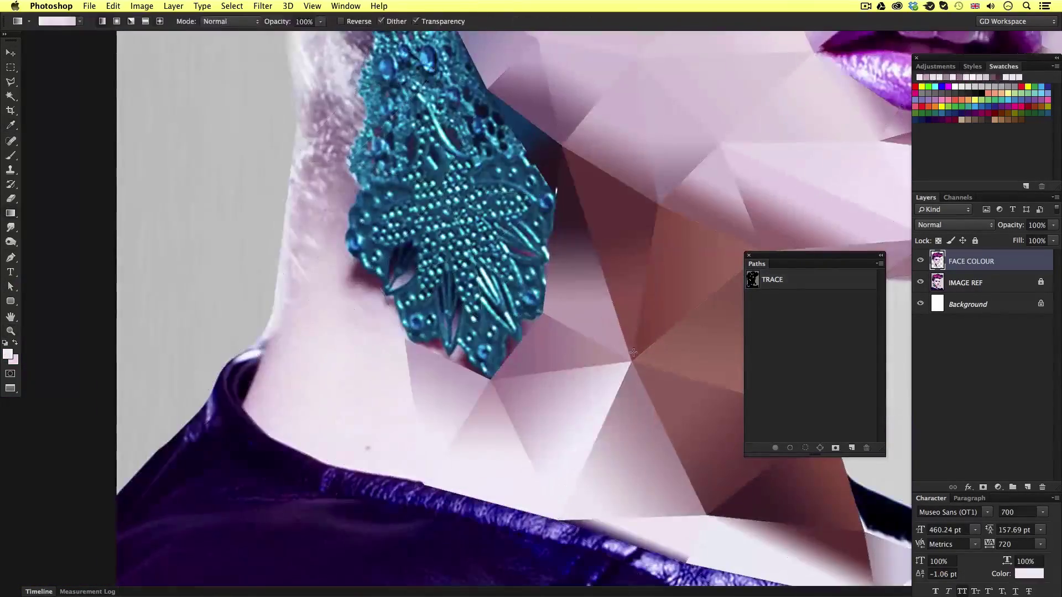
right_click(299, 222)
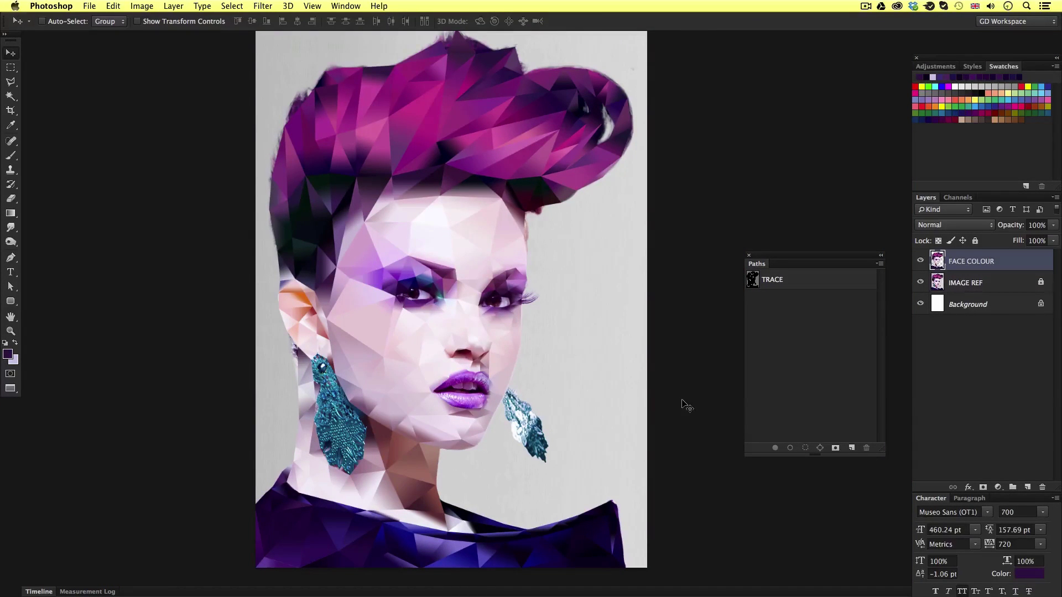
Fill the small iris and eye-white triangles of both eyes with gradients of sampled dark plum and pale lilac tones
key("z")
left_click_drag(438, 302, 480, 265)
left_click_drag(442, 300, 462, 303)
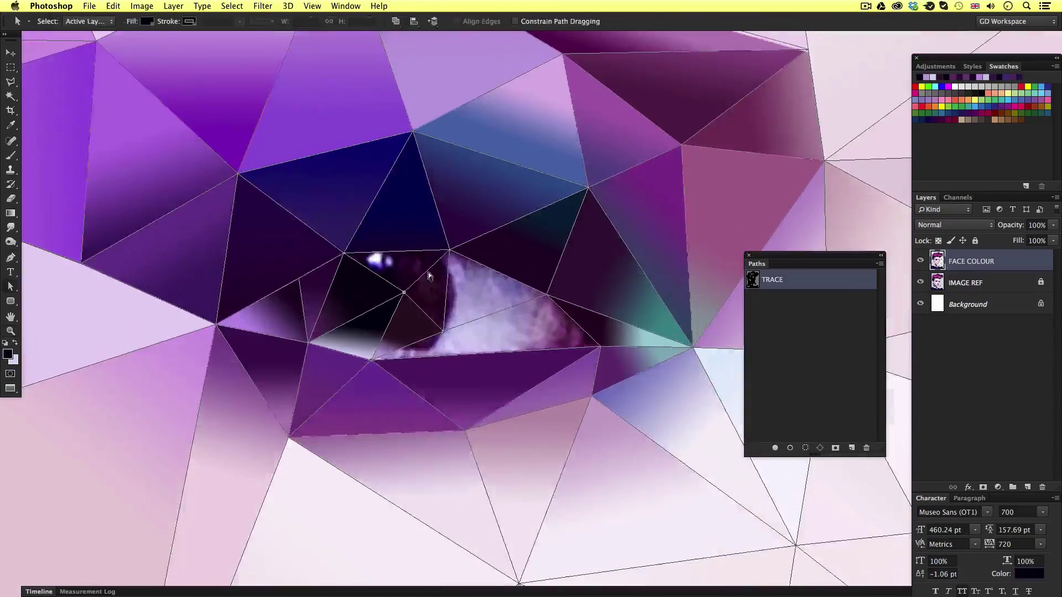
left_click(7, 354)
left_click(1003, 334)
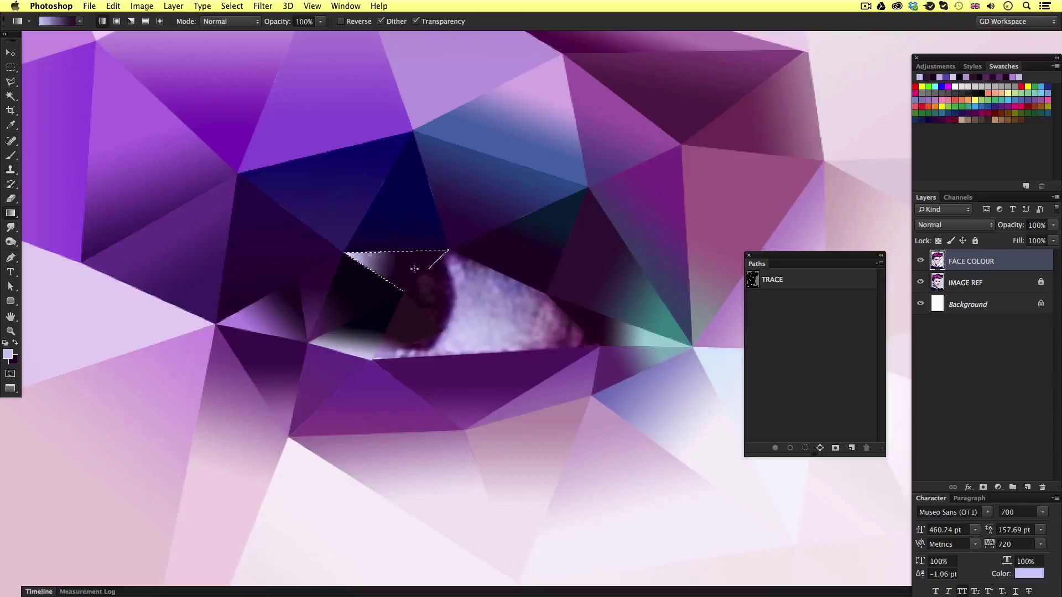
key("i")
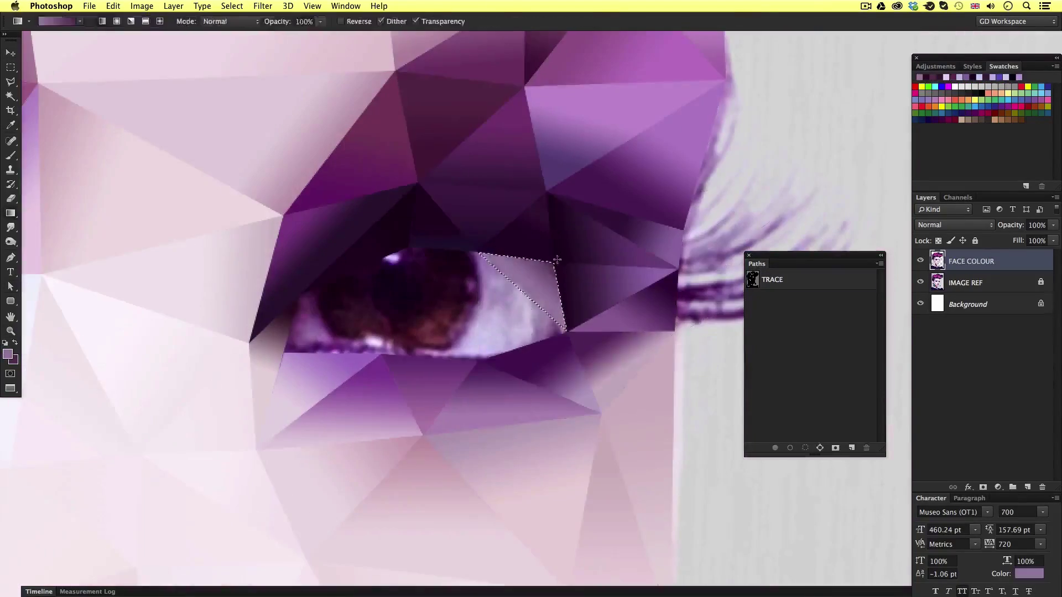
left_click(485, 331)
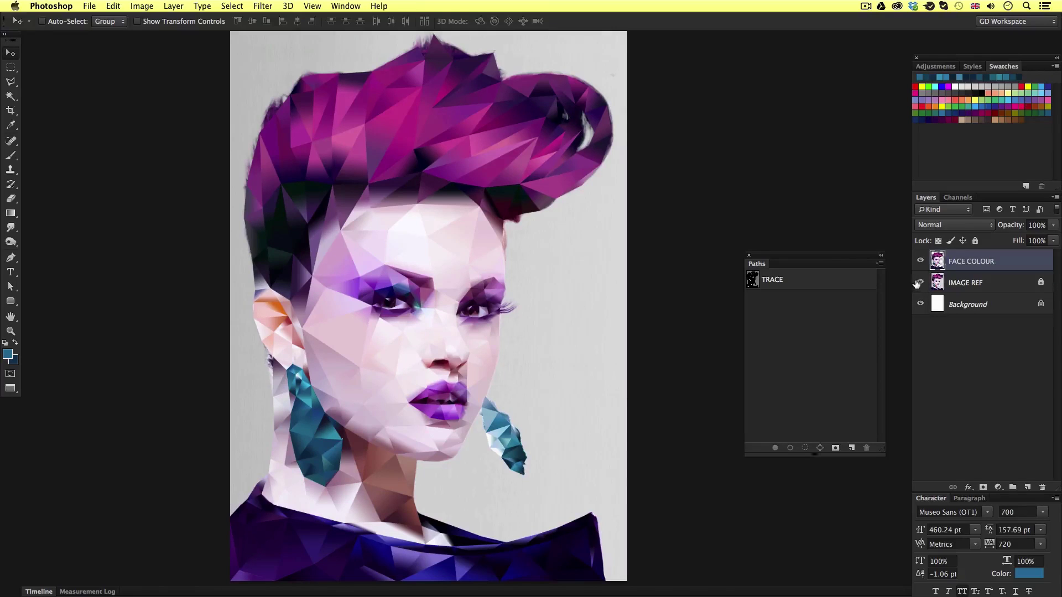
Hide the IMAGE REF layer and check the polygon artwork for gaps around the face, neck and earring
left_click(918, 283)
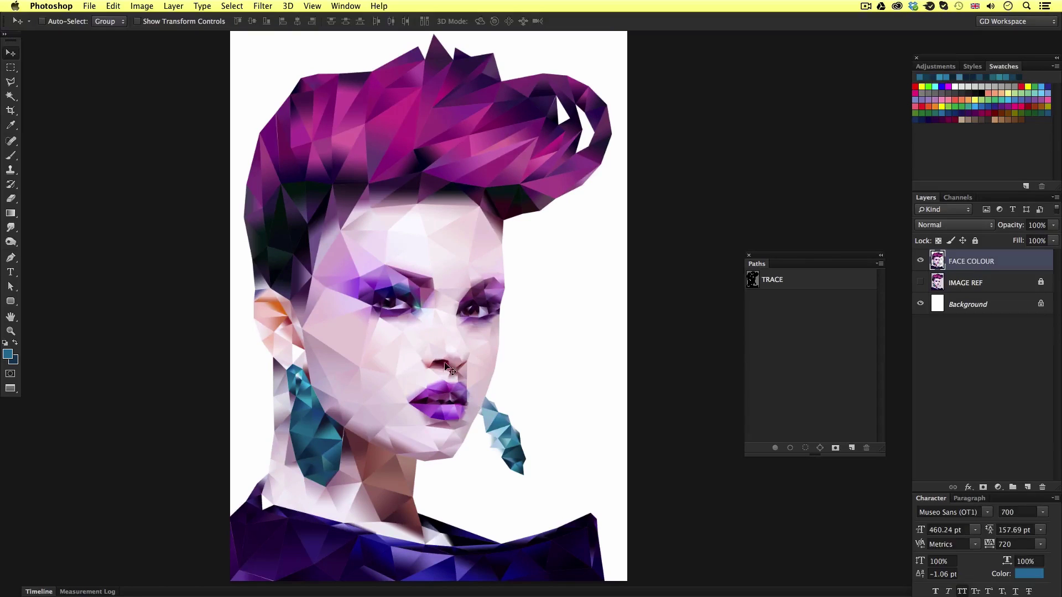
key("z")
left_click_drag(448, 368, 425, 378)
left_click_drag(443, 446, 441, 481)
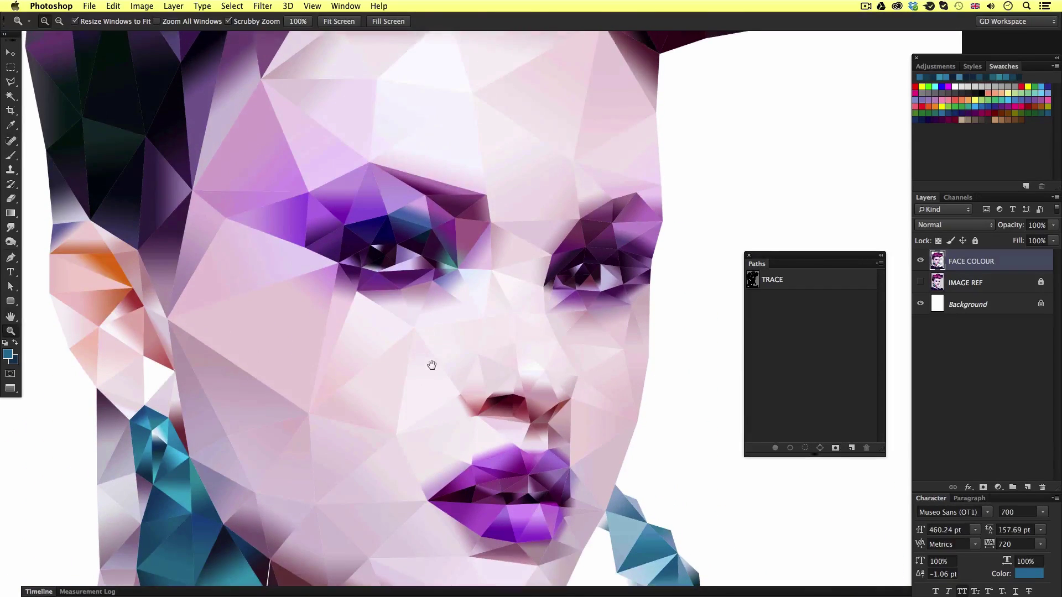
mouse_move(449, 392)
left_mouse_down()
mouse_move(482, 304)
mouse_move(489, 353)
left_mouse_up()
left_click_drag(401, 402, 403, 239)
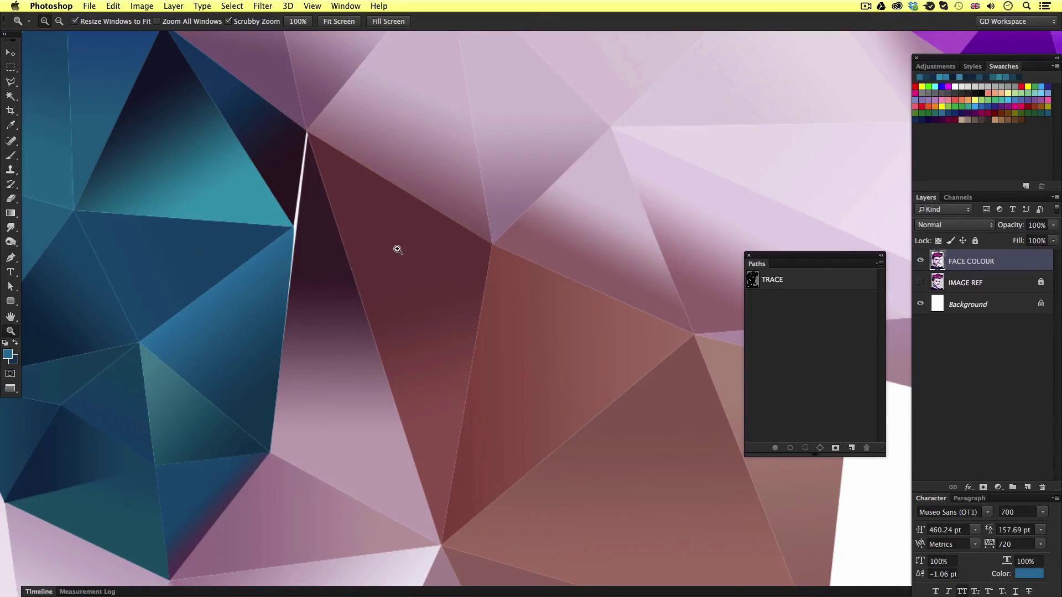
Select the tall neck triangle beside the earring with the Polygonal Lasso, covering the white gap along the earring's edge
key("l")
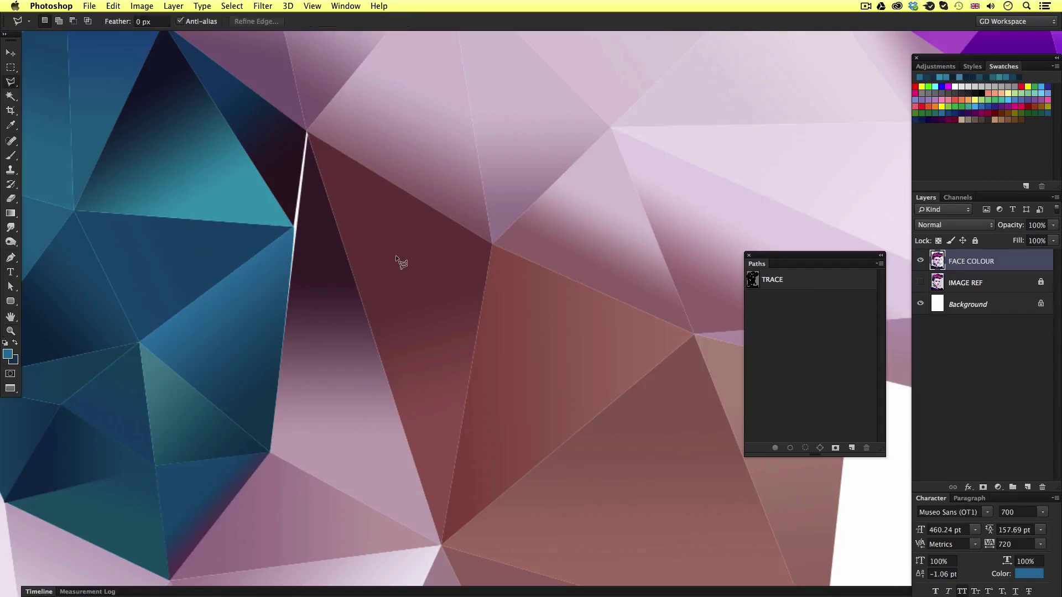
left_click(441, 546)
left_click(269, 453)
double_click(307, 131)
Sample the neck triangle's dark plum and mauve, refill it with a linear gradient from mauve at the base to plum at the tip, and deselect it
key("i")
left_click(308, 143)
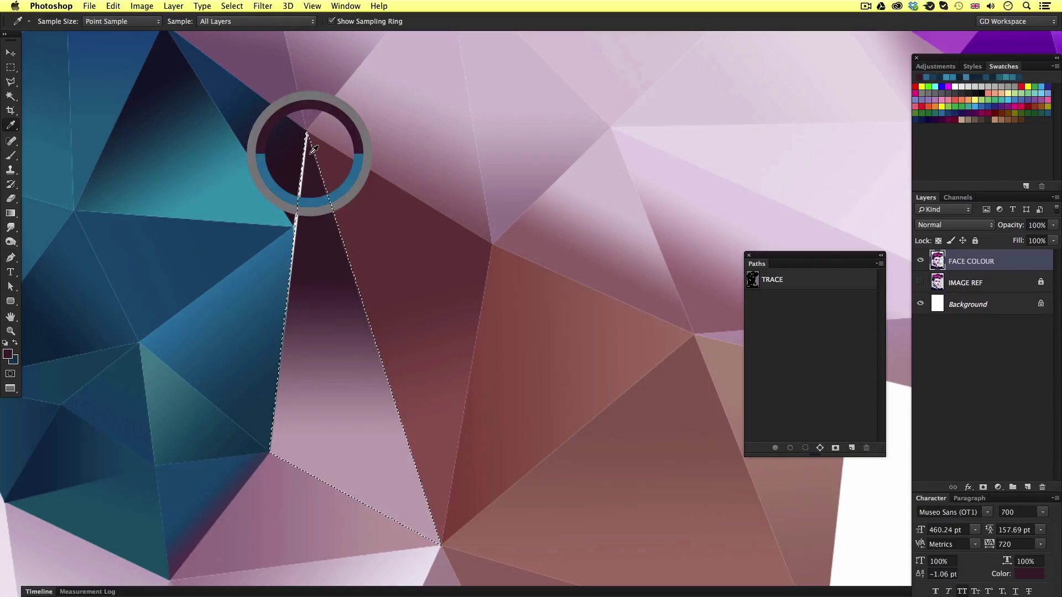
left_click(406, 512)
key("g")
left_click_drag(343, 451, 318, 191)
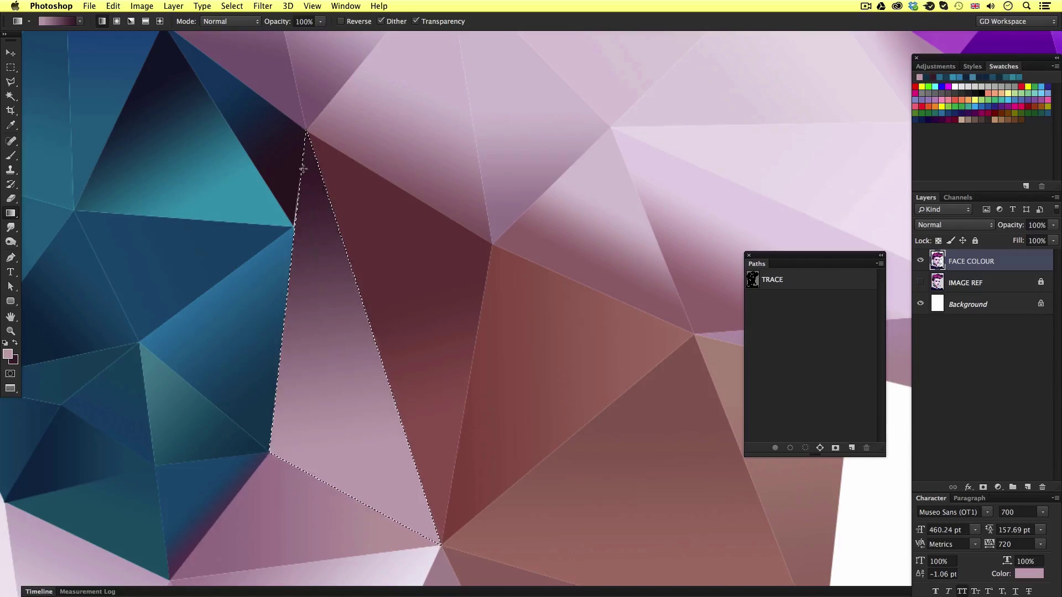
left_click_drag(341, 412, 325, 255)
key("ctrl+d")
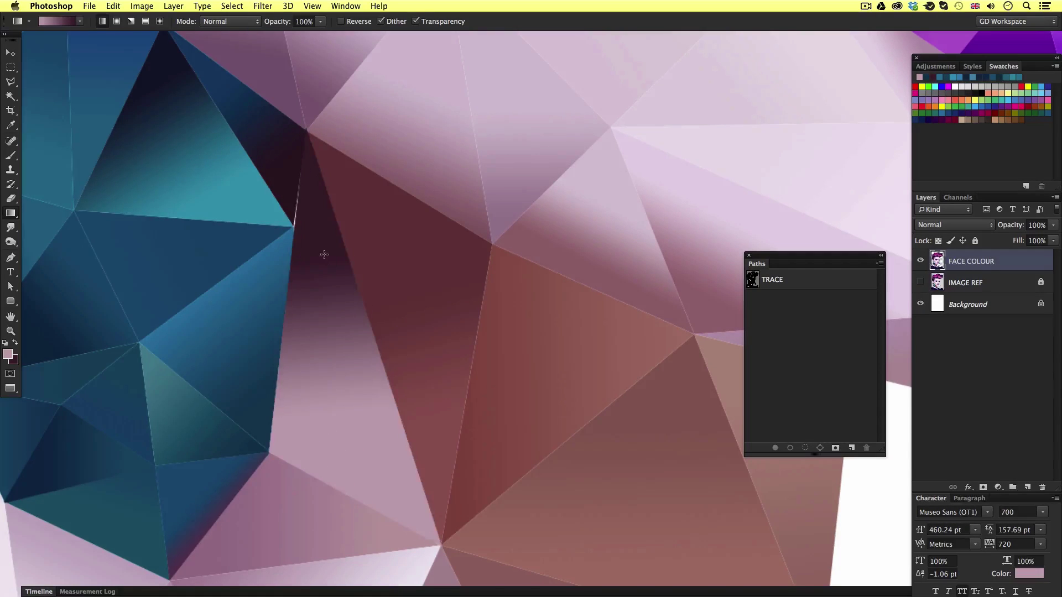
Select the narrow blue-to-plum triangle between the earring and the neck with the Polygonal Lasso, following its outer corners
left_click_drag(307, 150, 394, 306)
left_click_drag(360, 268, 374, 255)
key("l")
left_click(221, 150)
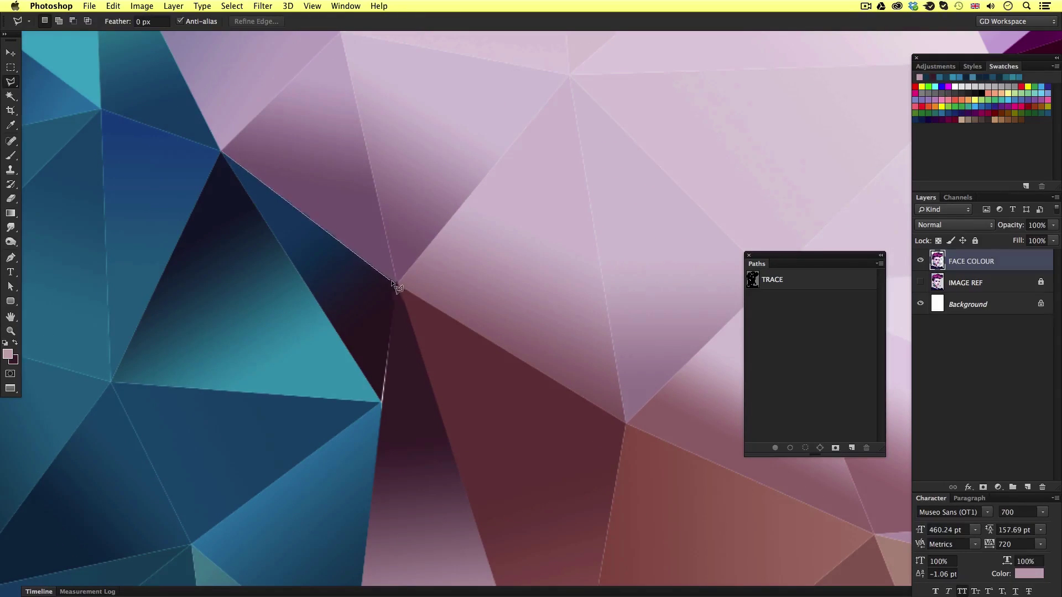
left_click(383, 405)
left_click(225, 161)
Sample the triangle's navy blue and dark plum, refill it with a linear gradient from plum at the base to blue, and deselect it
key("i")
left_click(272, 210)
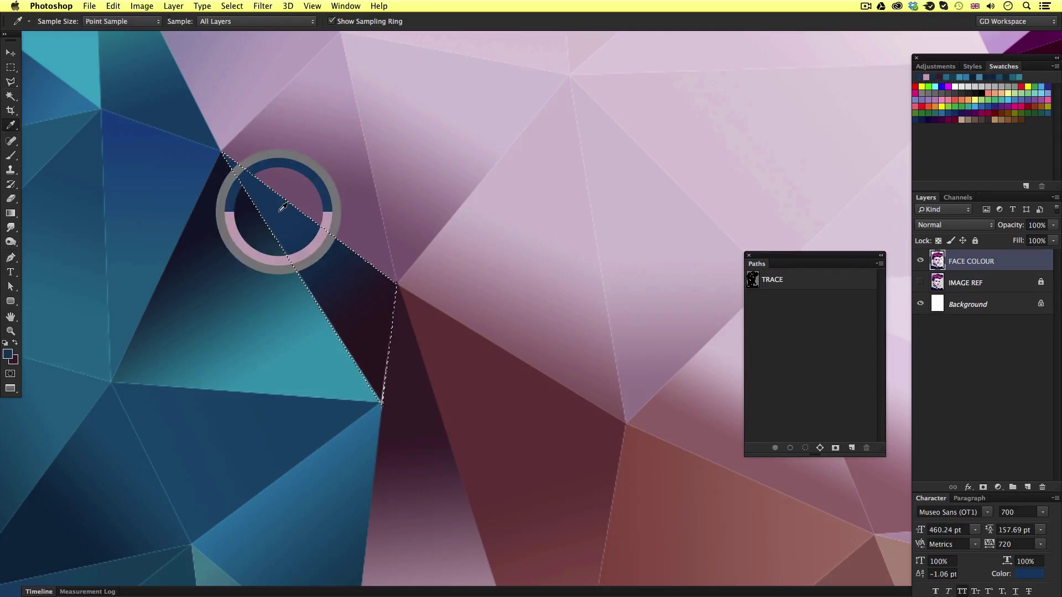
left_click(379, 343)
key("g")
mouse_move(379, 388)
left_mouse_down()
mouse_move(332, 289)
mouse_move(292, 237)
left_mouse_up()
key("super+d")
Outline the next gapped triangle with the Polygonal Lasso, refill it with a gradient of its sampled tone, and deselect it
key("z")
left_click_drag(515, 429, 400, 292)
key("l")
left_click_drag(672, 387, 266, 296)
left_click(195, 266)
left_click(453, 285)
left_click(469, 368)
left_click(195, 266)
key("i")
left_click(458, 348)
key("g")
key("super+d")
Select the tall purple-to-navy triangle on the hair's outer edge at the back of the head with the Polygonal Lasso
key("z")
left_click_drag(386, 319, 288, 321)
left_click_drag(138, 67, 355, 379)
key("l")
left_click(161, 251)
left_click(246, 148)
double_click(271, 515)
Sample the hair triangle's dark navy and purple and refill it with a linear gradient from purple at the top to navy at the tip
key("i")
left_click(270, 478)
key("x")
left_click(217, 238)
key("g")
left_click_drag(216, 232, 258, 466)
key("super+z")
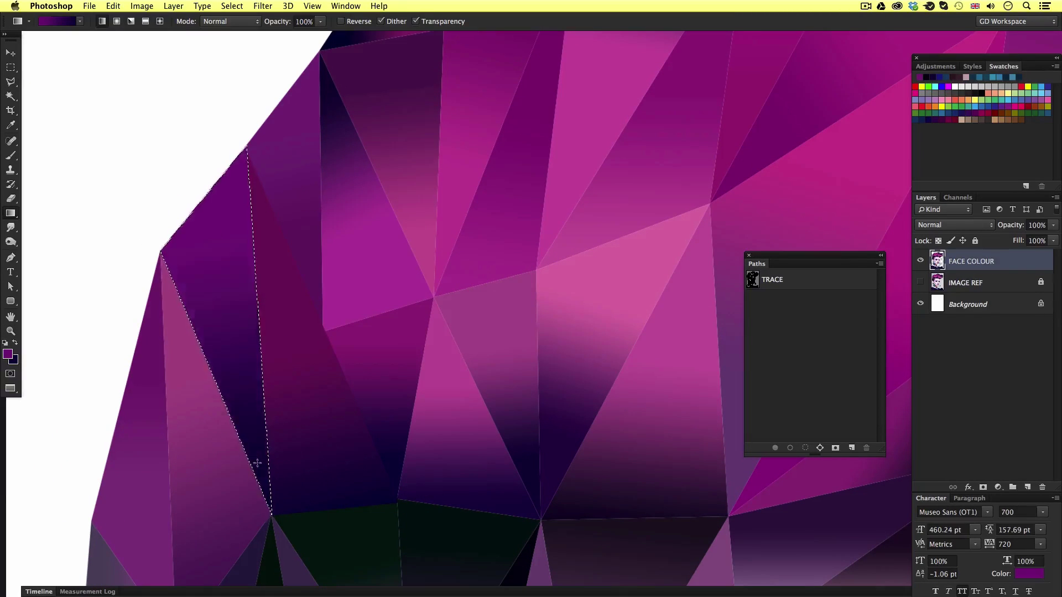
key("z")
left_click_drag(578, 452, 505, 448)
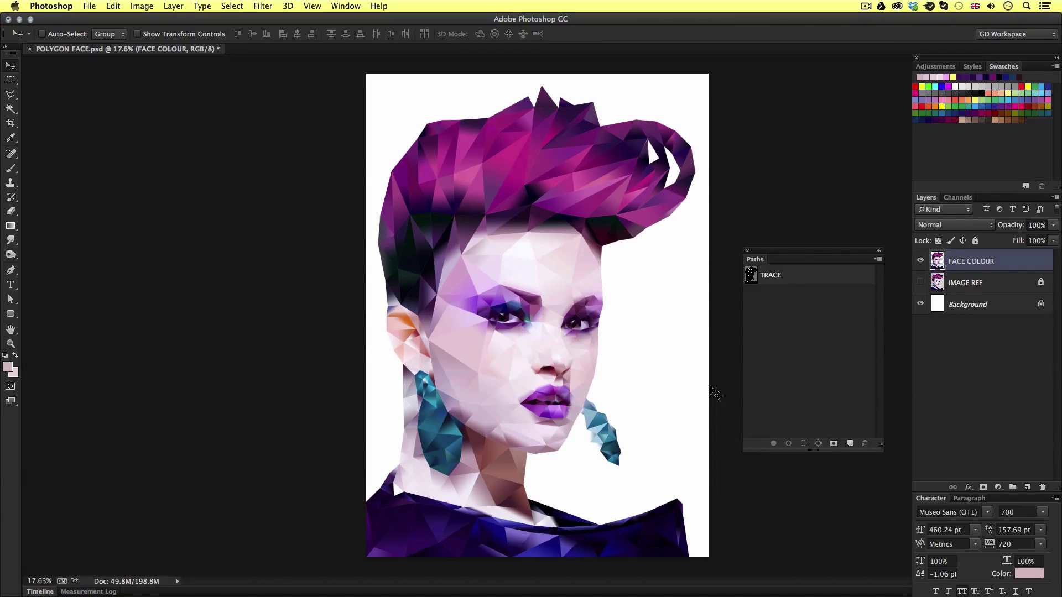
Create a new layer named BACKGROUND and set the foreground colour to yellow feff62
key("super+shift+n")
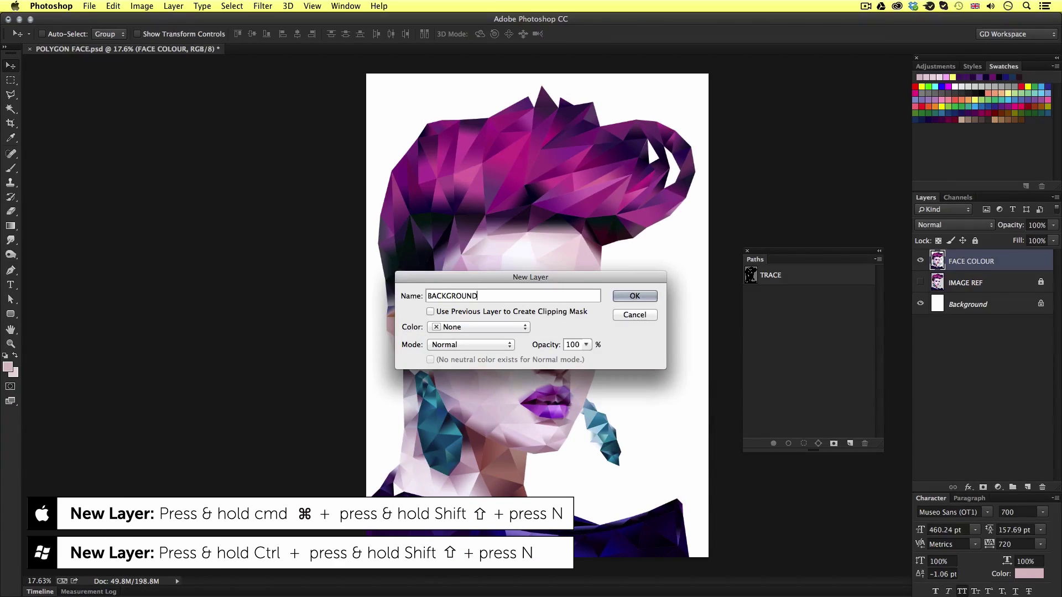
key("Return")
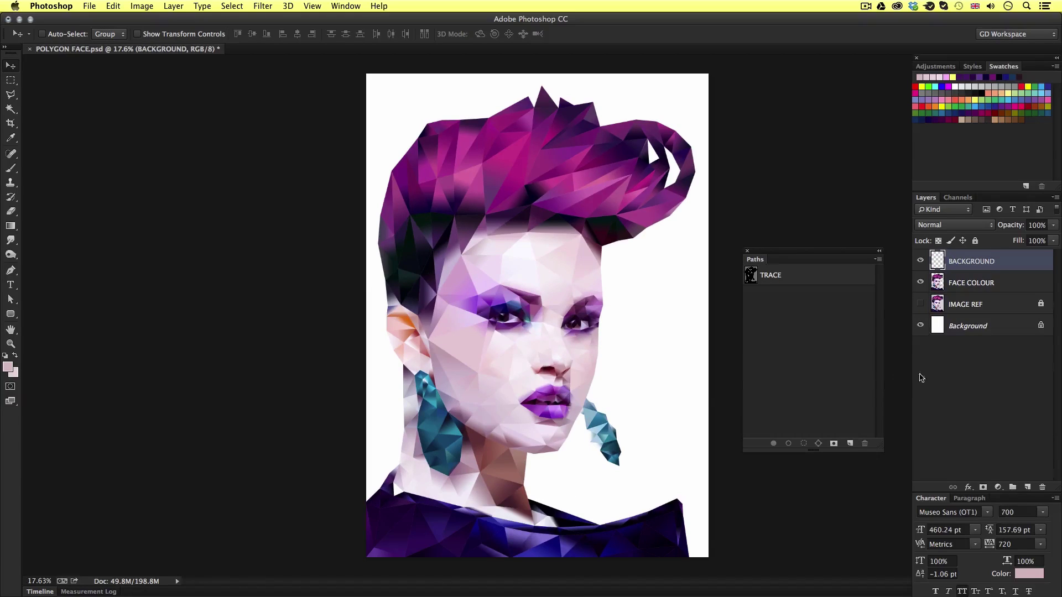
left_click(7, 369)
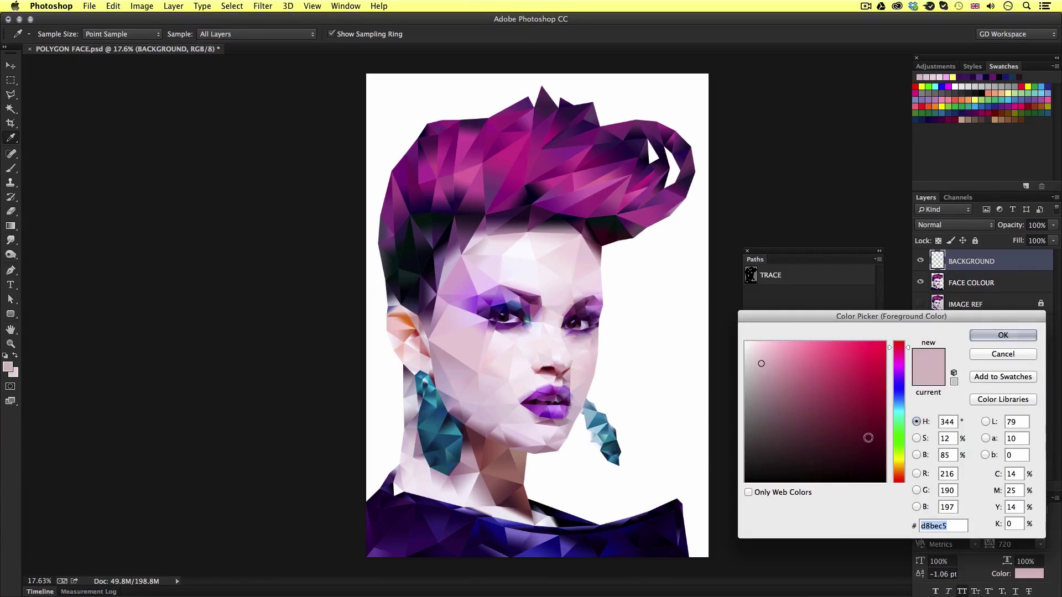
type("feff")
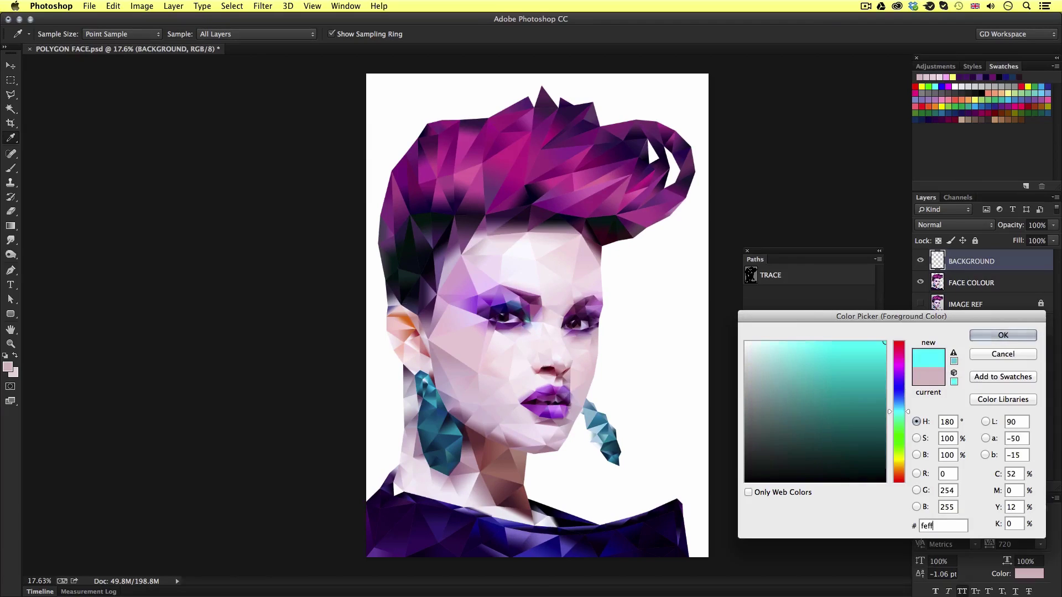
type("62")
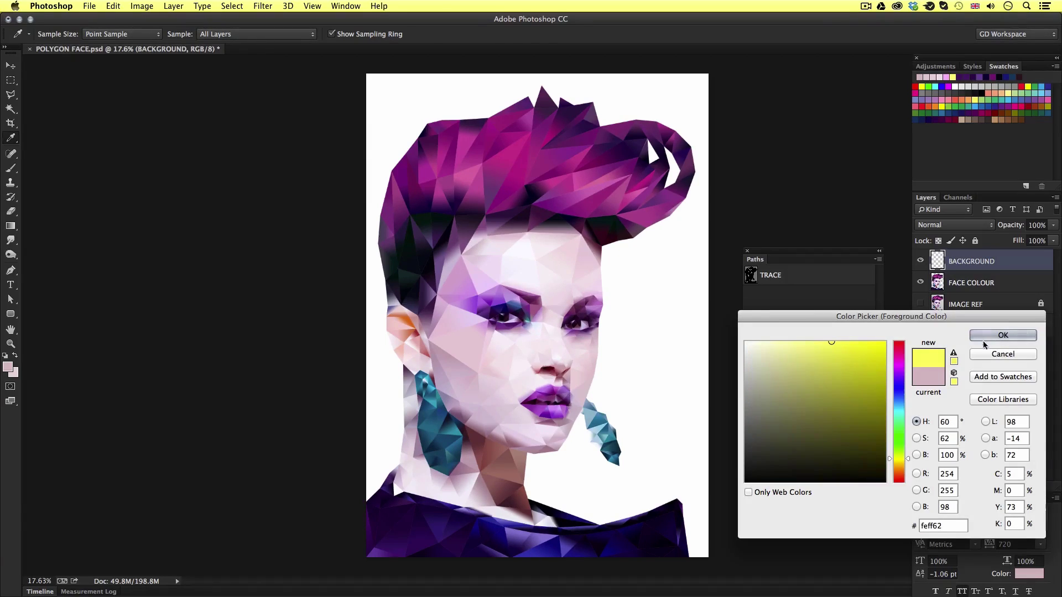
left_click(986, 337)
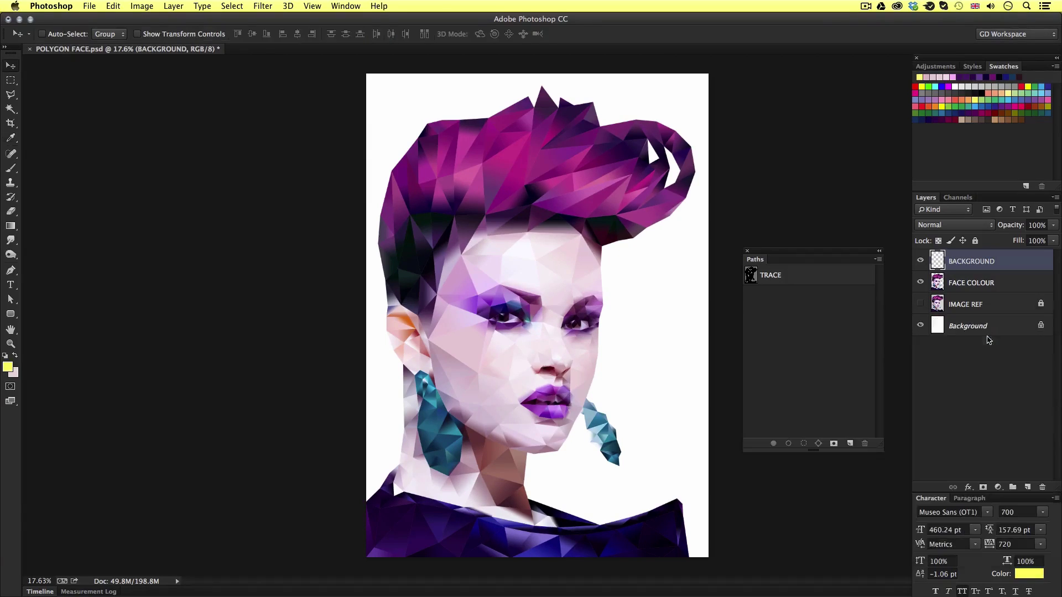
Set the background colour to pink feb2f7
left_click(15, 375)
type("f")
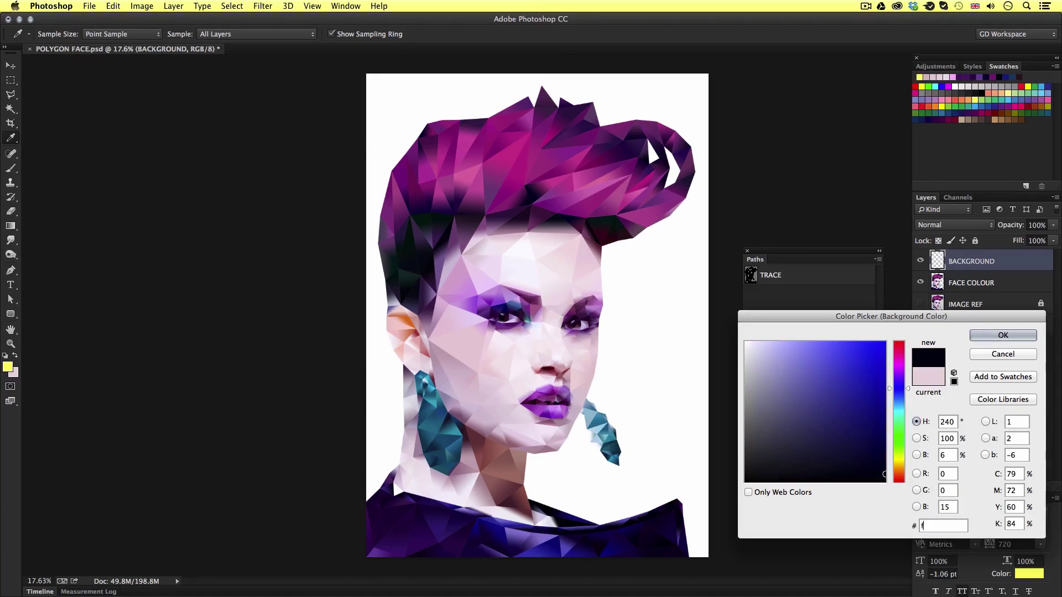
type("eb2")
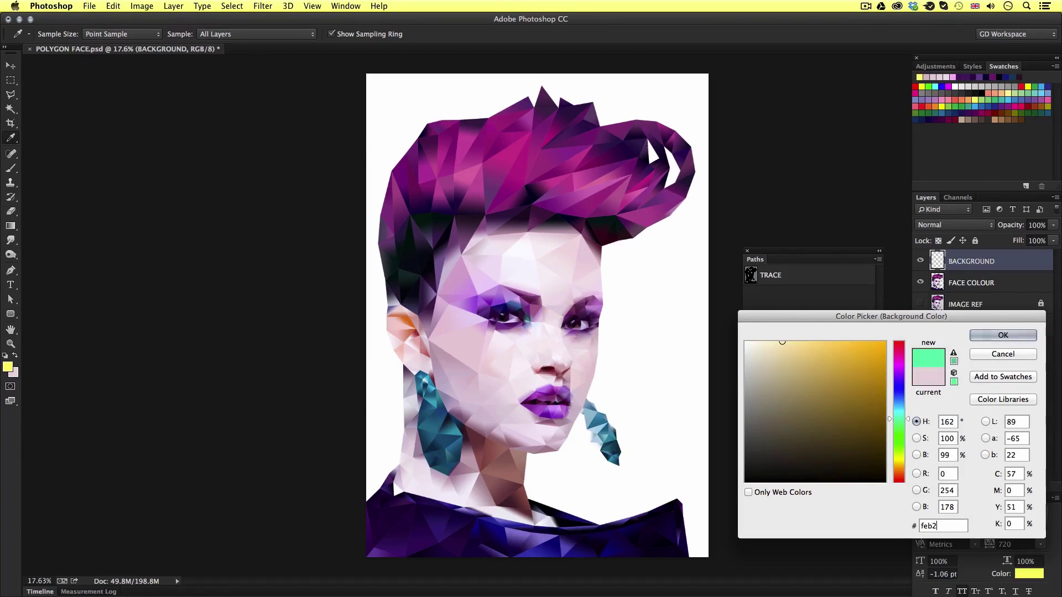
type("f7")
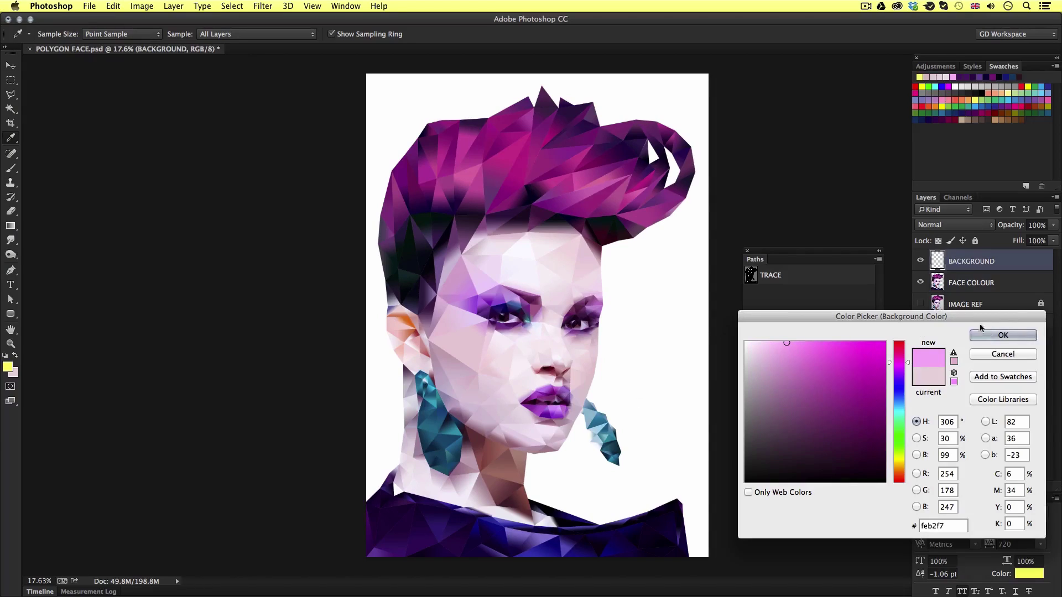
key("Return")
Fill the BACKGROUND layer with a diagonal linear gradient from yellow at upper right to pink at lower left, and place it beneath FACE COLOUR
key("v")
key("g")
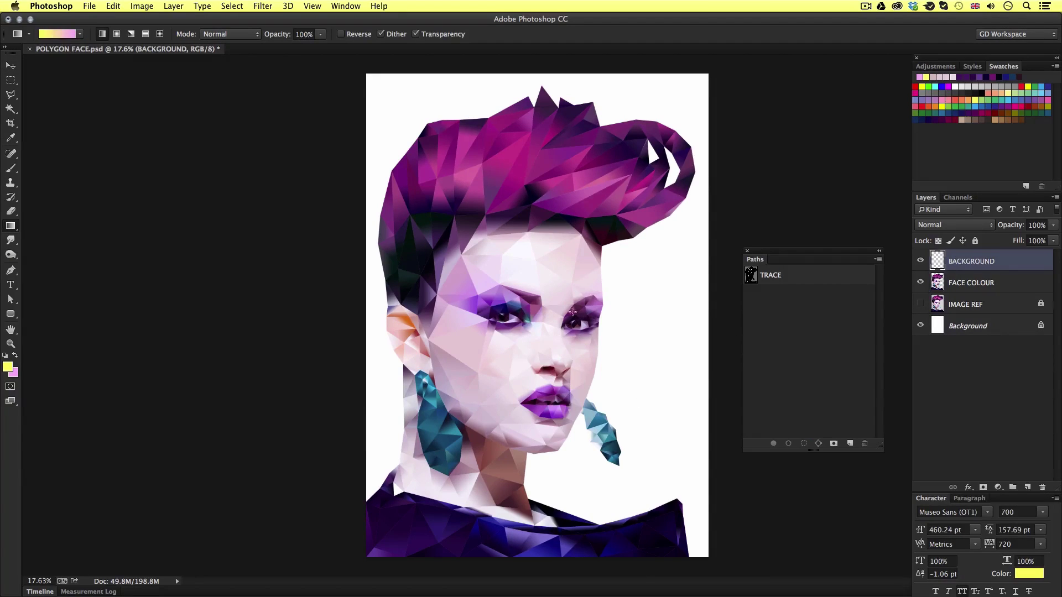
left_click_drag(660, 161, 442, 440)
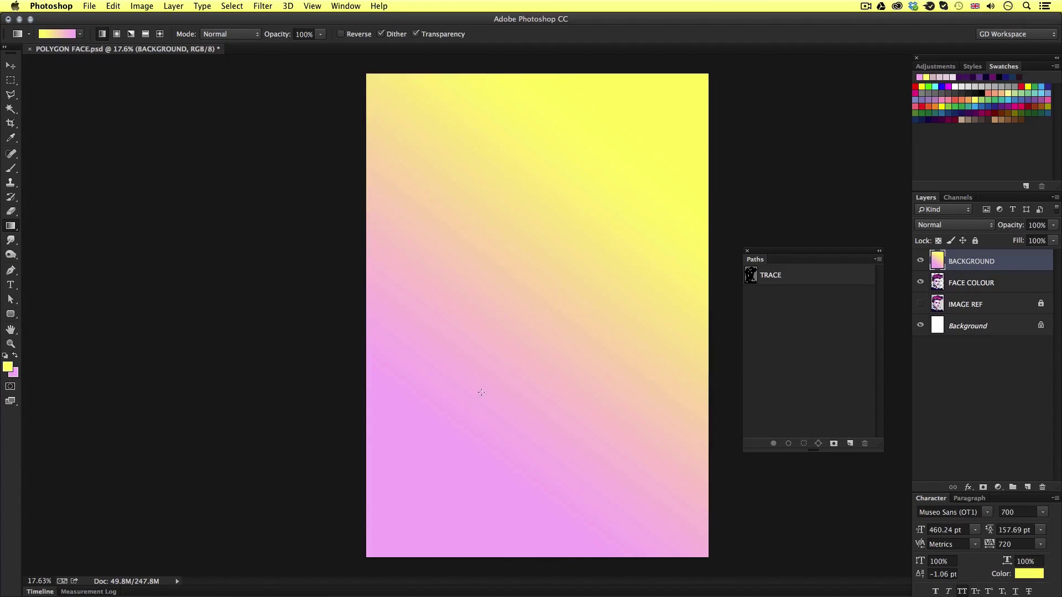
left_click_drag(490, 362, 423, 445)
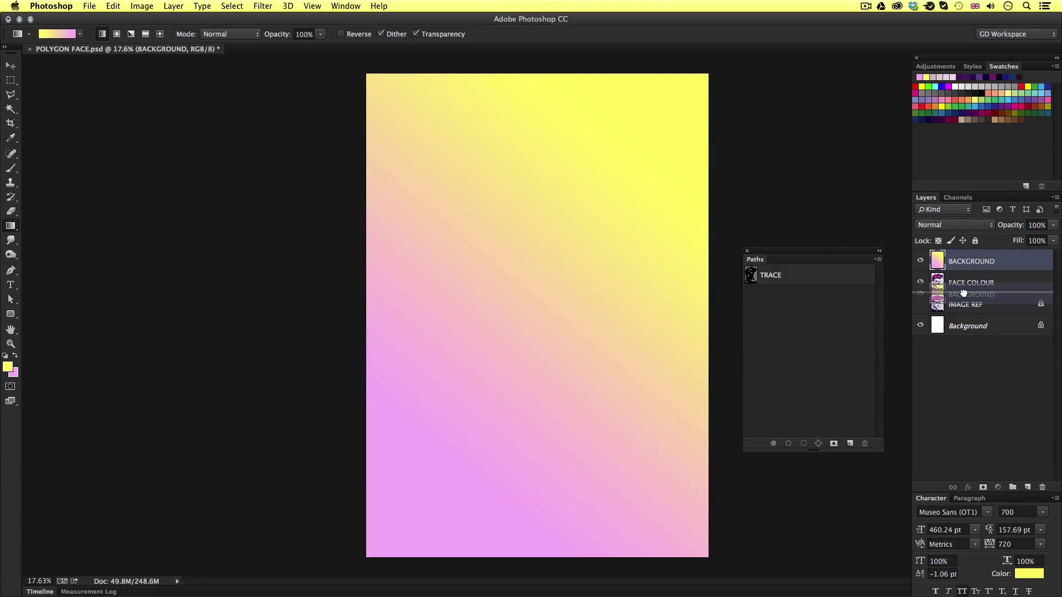
left_click_drag(964, 293, 964, 294)
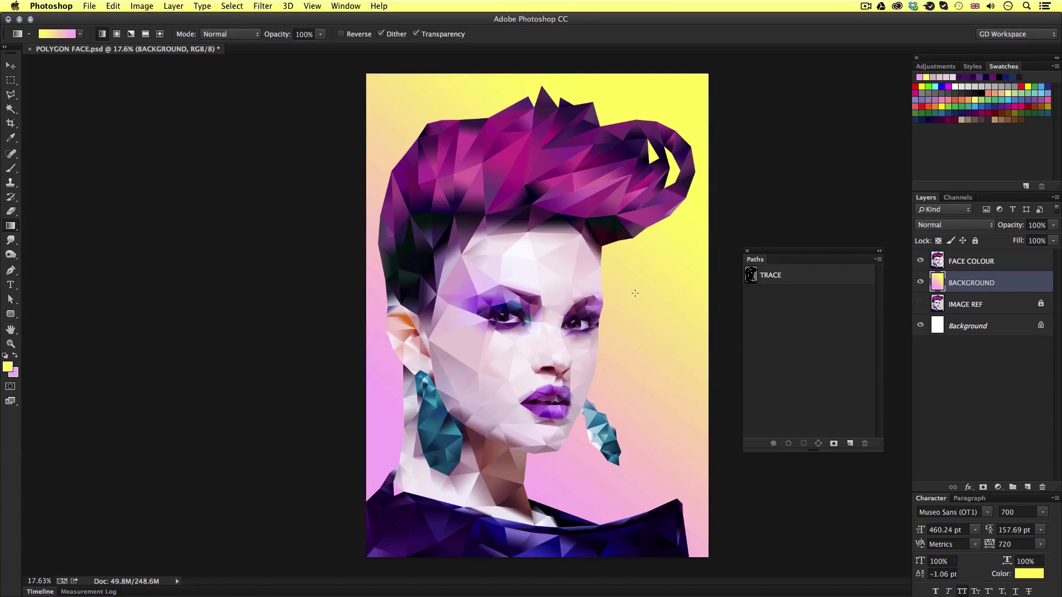
key("v")
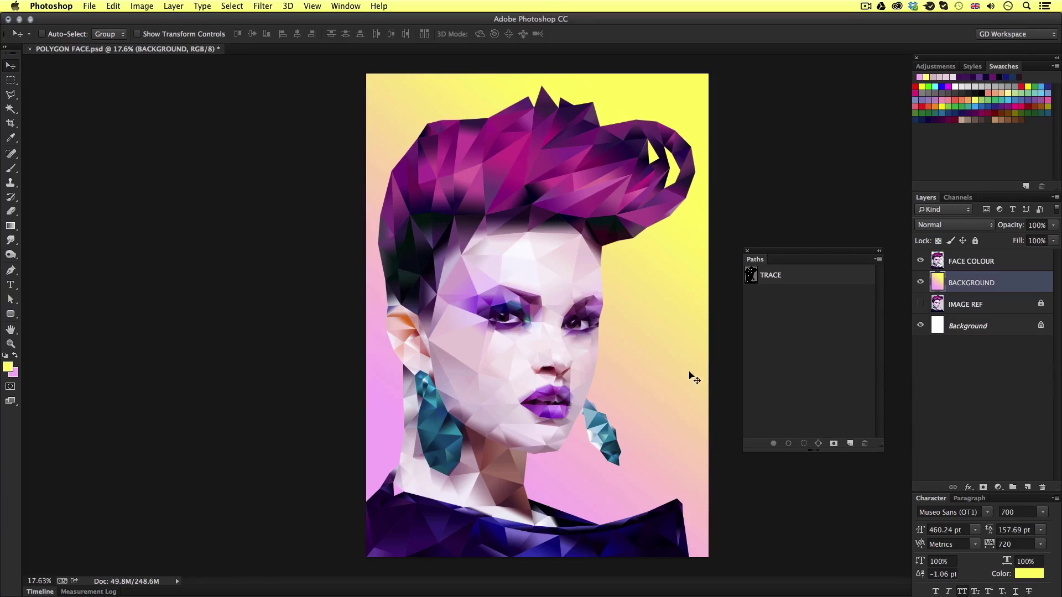
Duplicate the image as a new document named COLOUR EFFECT 1
left_click(142, 7)
left_click(158, 161)
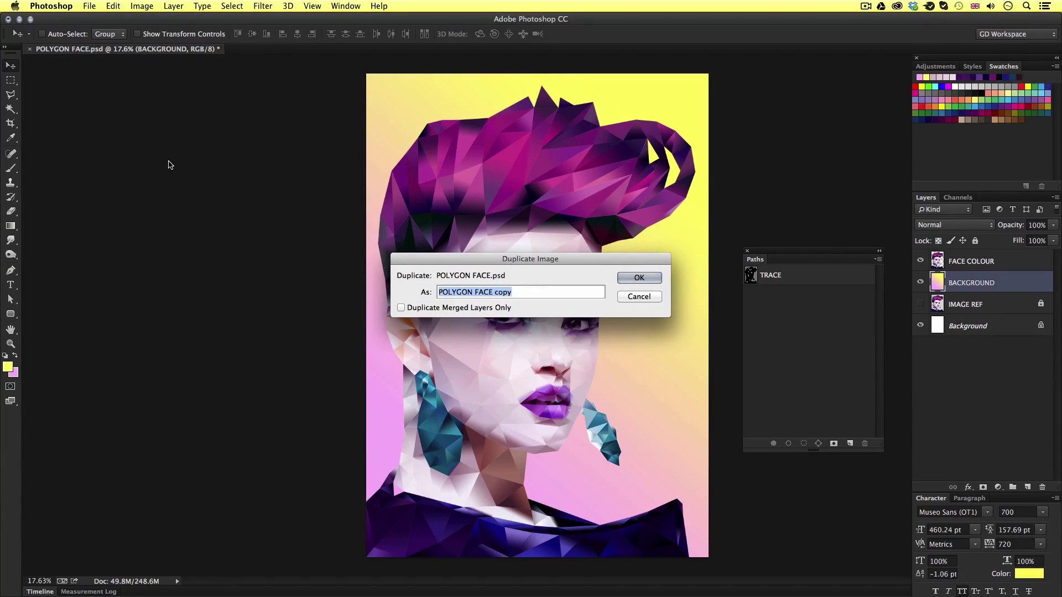
type("COLOUR EFFECT 1")
left_click(637, 279)
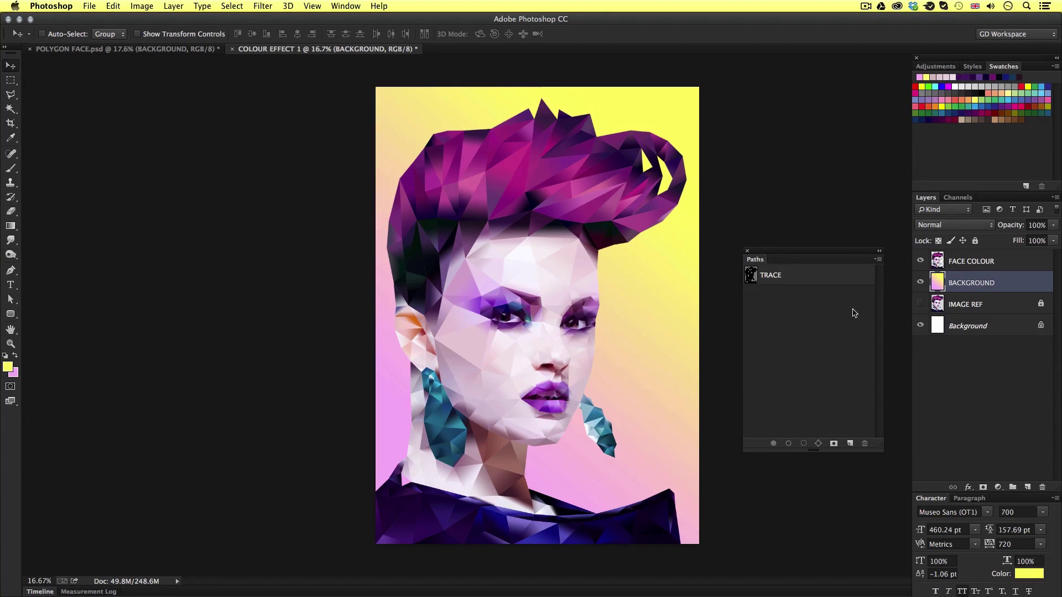
Add a Hue/Saturation adjustment layer above FACE COLOUR and set its Saturation to -100
left_click(974, 263)
left_click(921, 261)
left_click(922, 261)
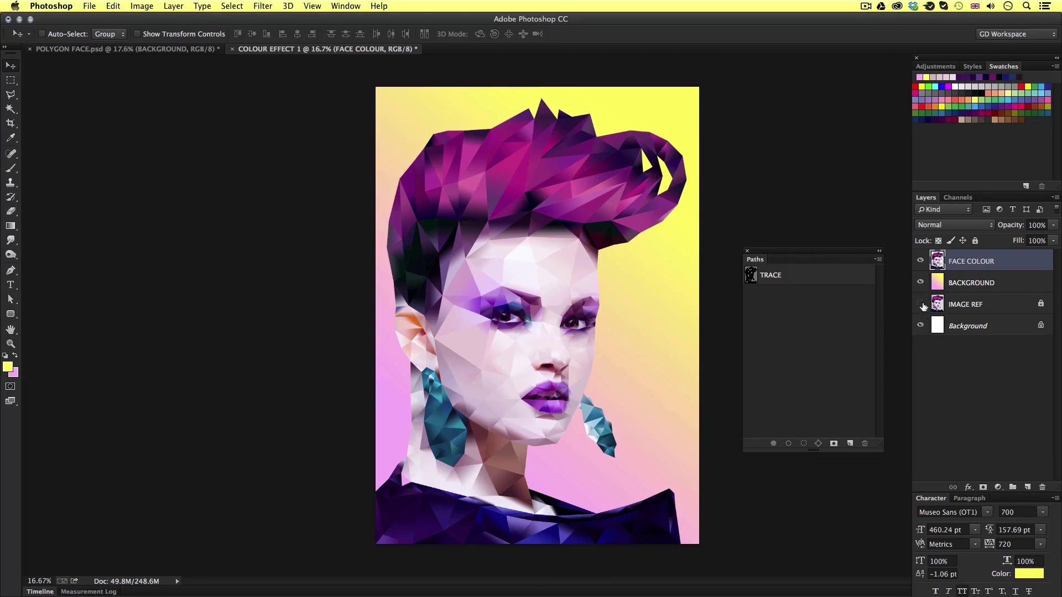
left_click(998, 488)
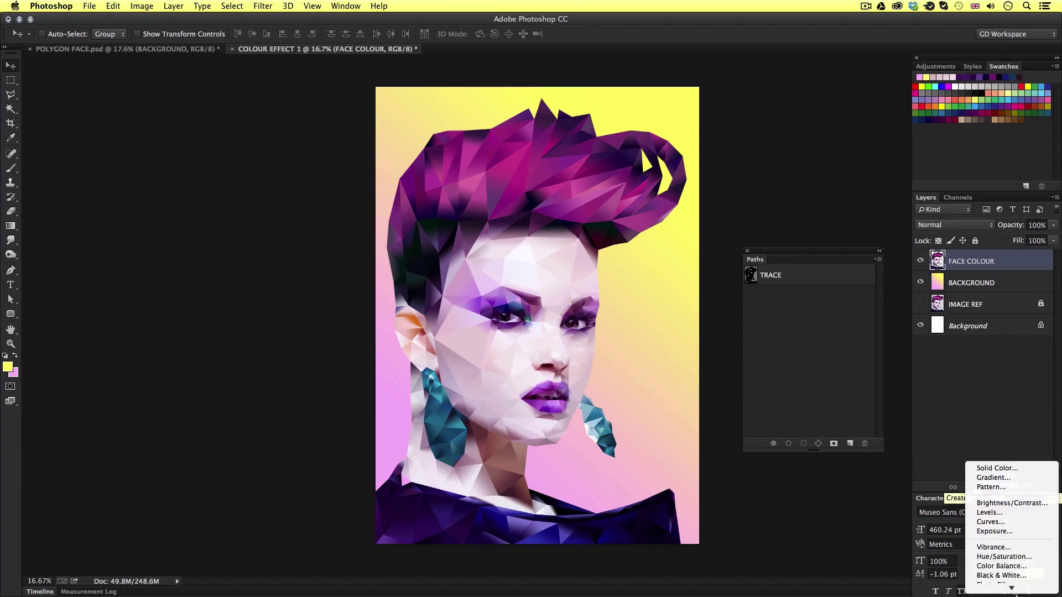
left_click(1012, 510)
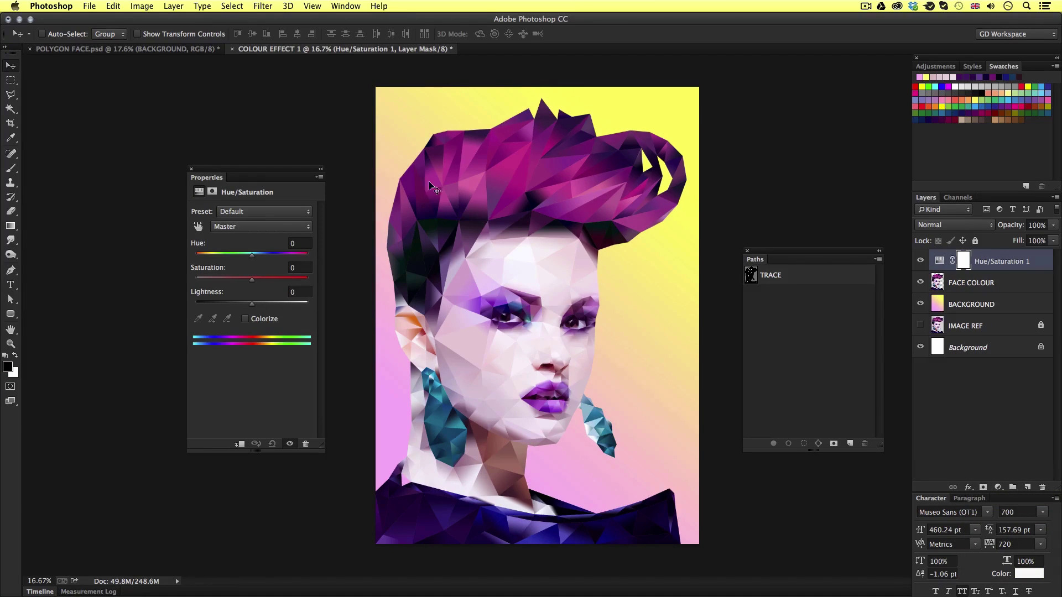
mouse_move(314, 180)
left_mouse_down()
mouse_move(509, 202)
mouse_move(602, 161)
mouse_move(400, 161)
mouse_move(329, 181)
left_mouse_up()
left_click_drag(267, 293, 206, 293)
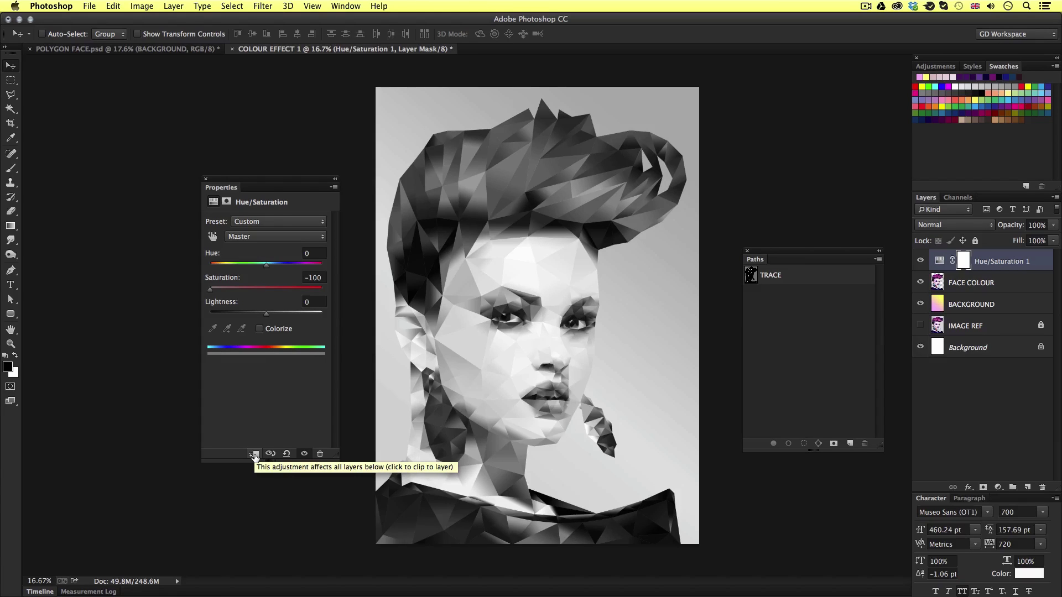
Clip the Hue/Saturation adjustment to the FACE COLOUR layer and hide the BACKGROUND layer
left_click(255, 454)
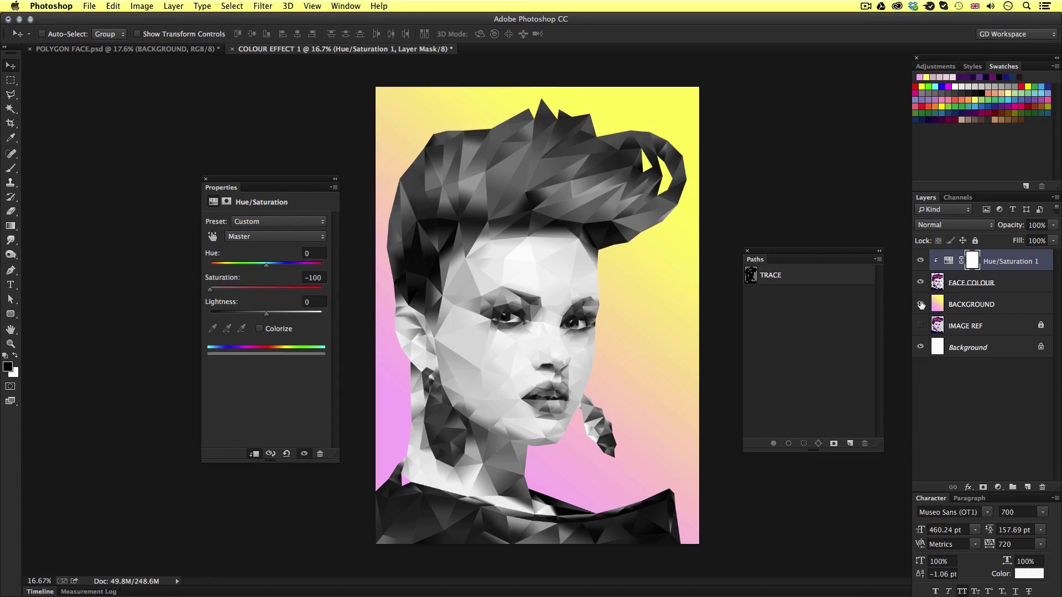
left_click(921, 305)
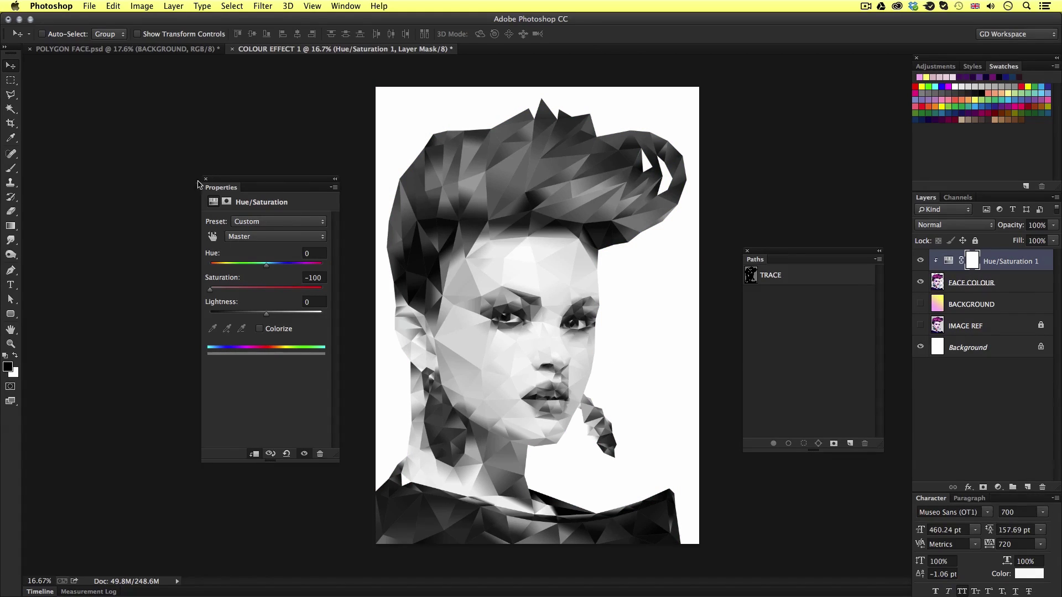
left_click(206, 180)
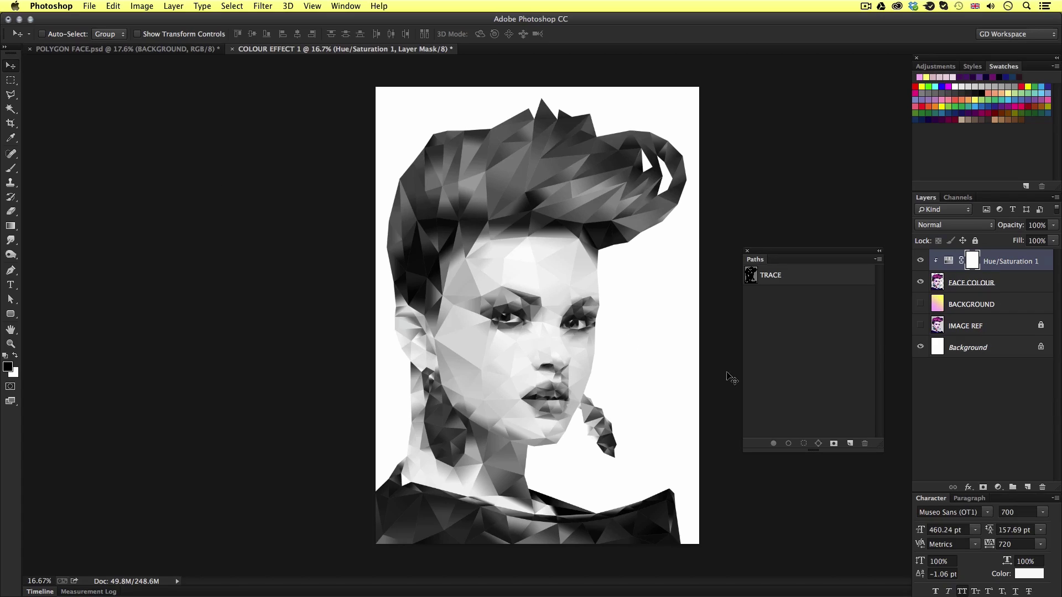
Open COLOUR.jpg from the ASSET folder in Finder, copy the whole image, and close its document
key("super+Tab")
double_click(396, 256)
double_click(467, 245)
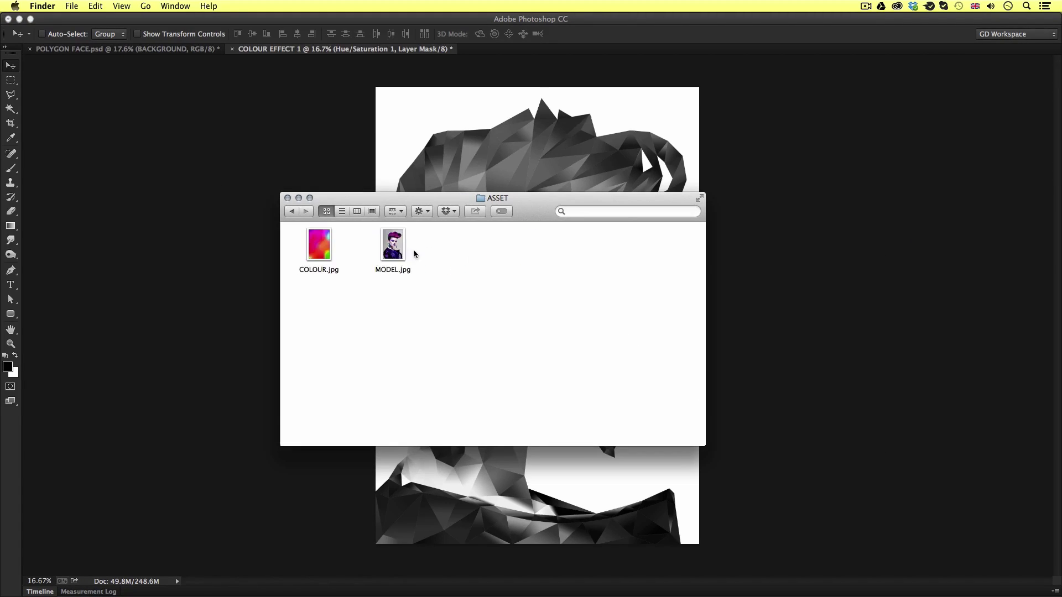
double_click(323, 243)
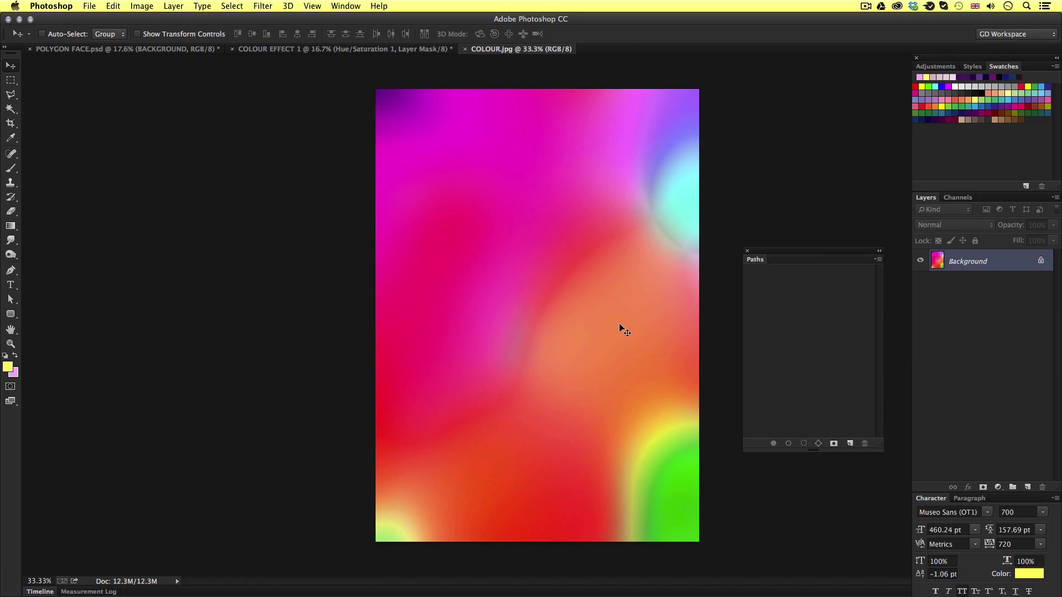
key("super+a")
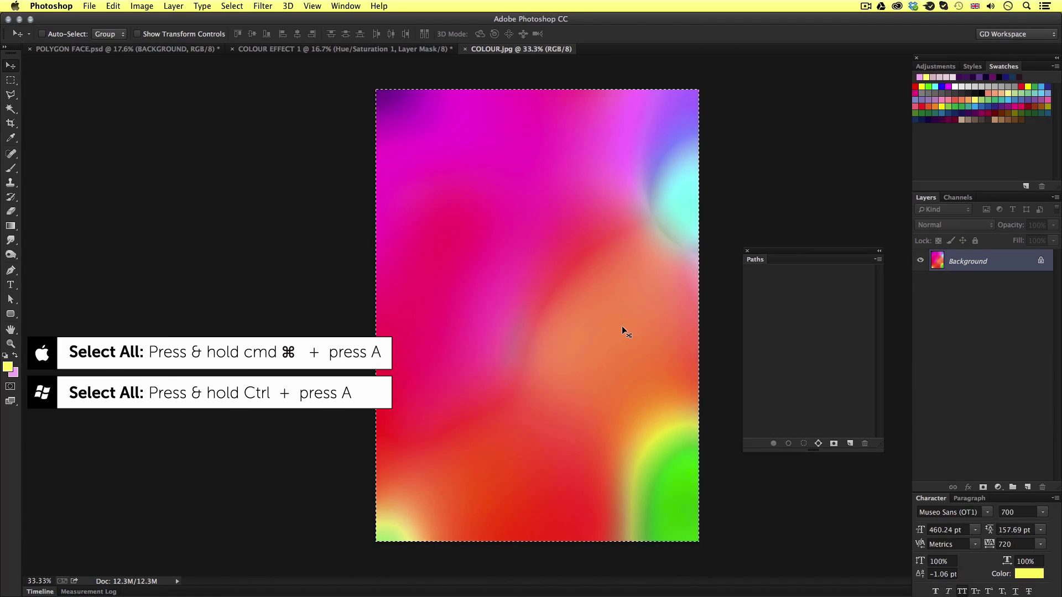
key("super+c")
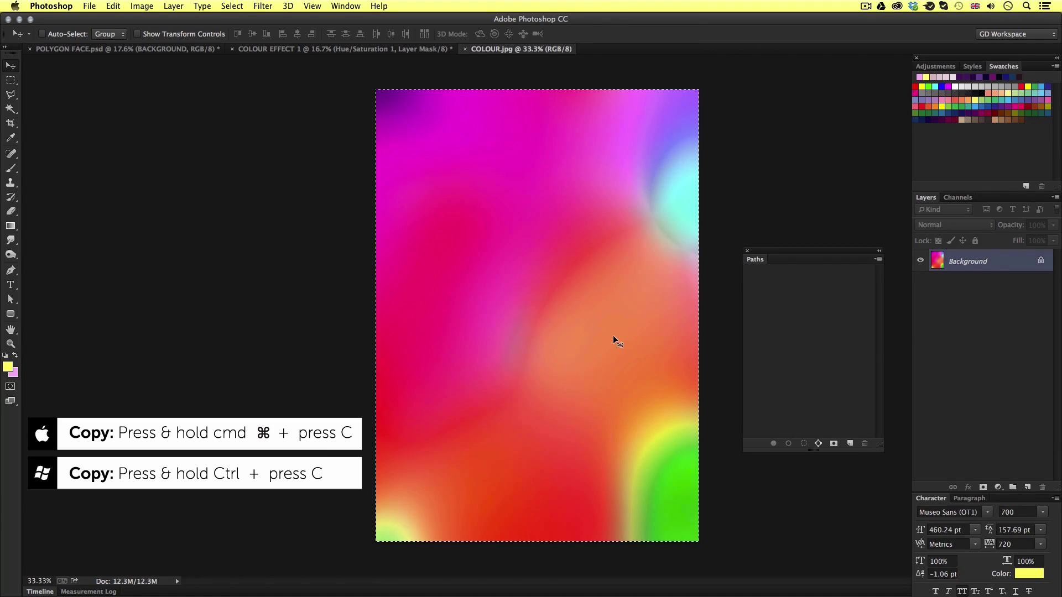
key("super+w")
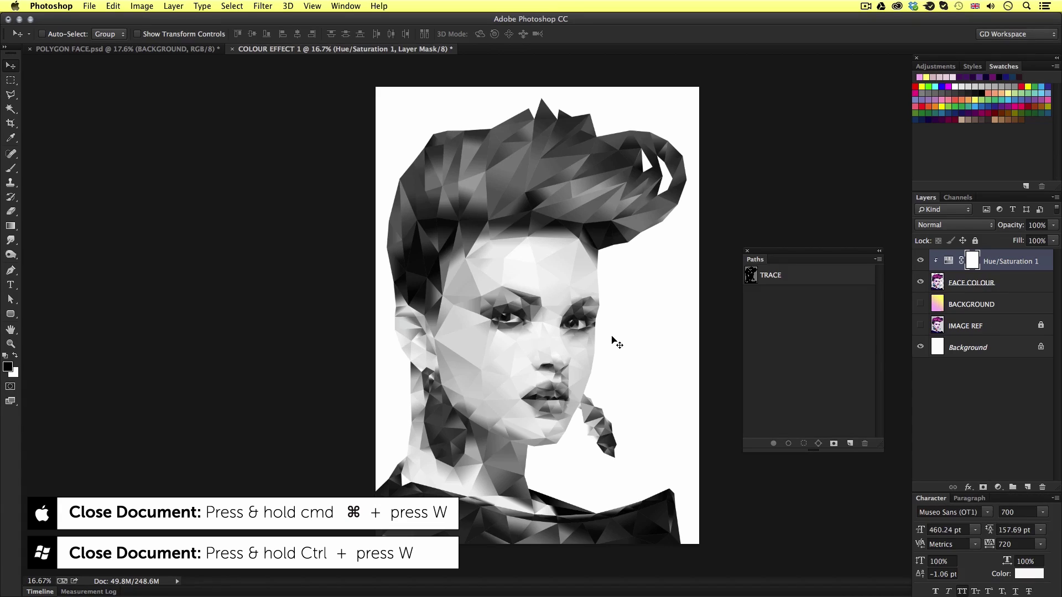
Paste the copied colour image and scale it proportionally to about 225% so it covers the whole canvas
key("super+v")
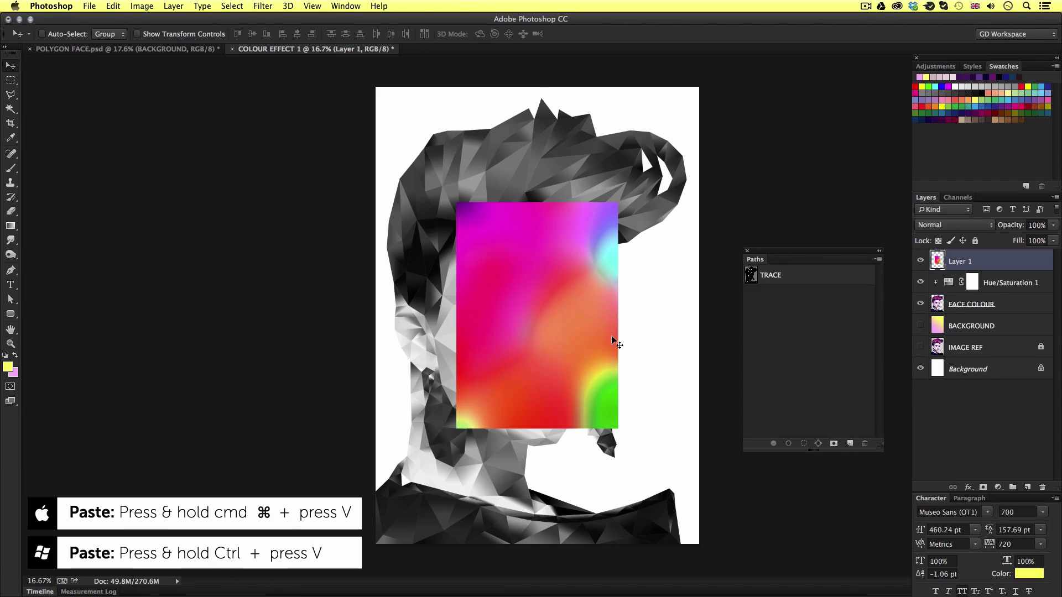
left_click_drag(562, 337, 573, 346)
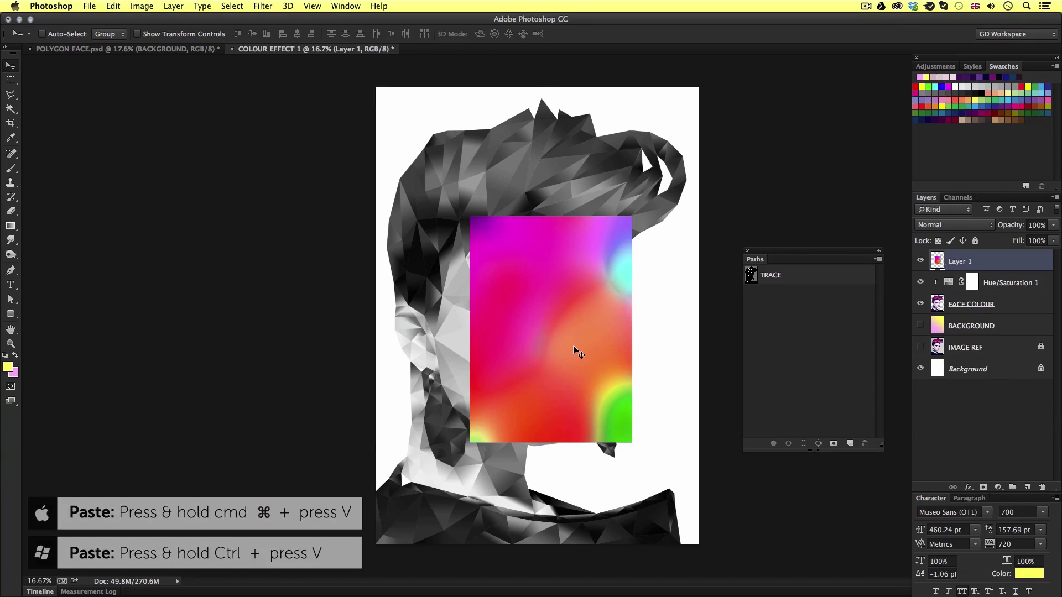
key("super+t")
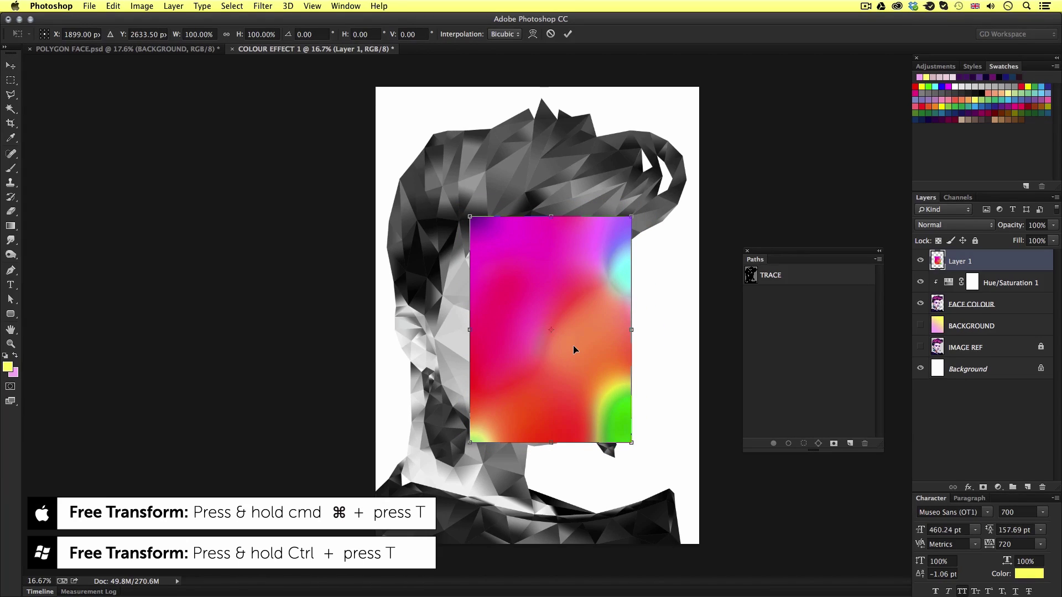
left_click_drag(632, 216, 763, 97)
left_click_drag(691, 204, 652, 237)
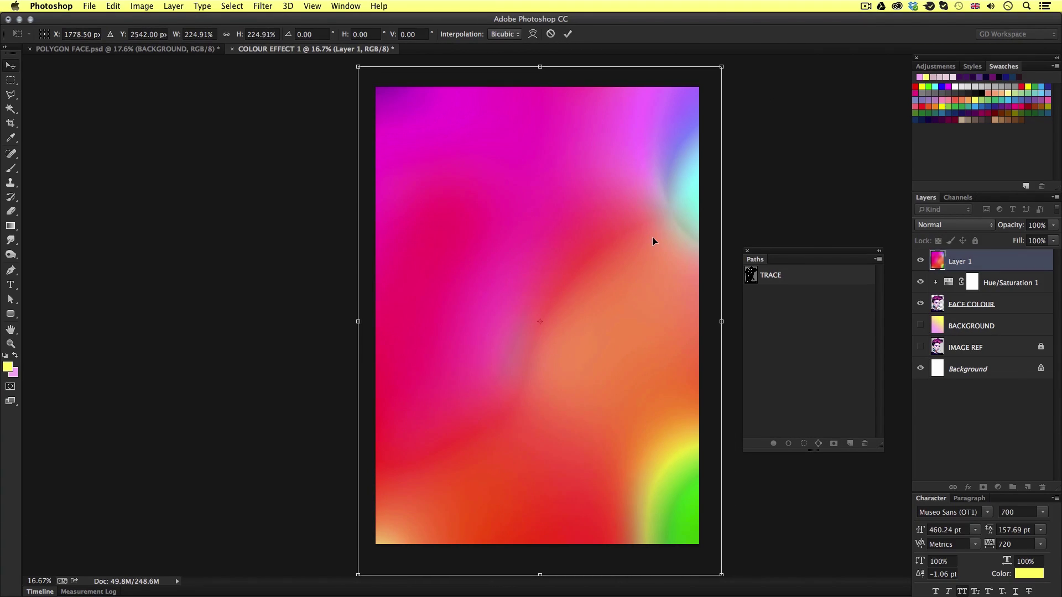
key("Return")
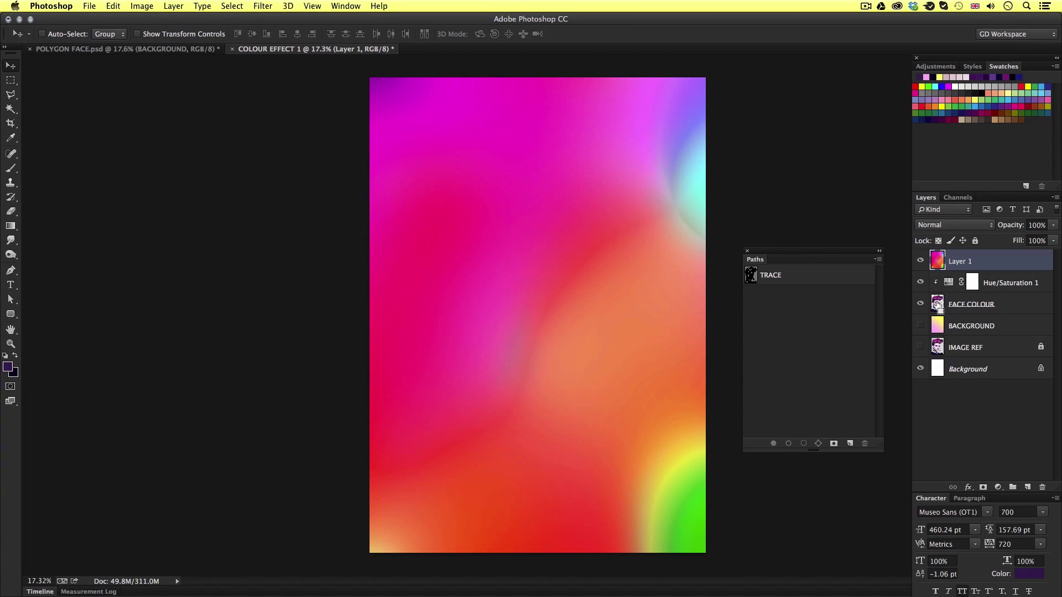
Mask Layer 1 to the outline of the FACE COLOUR layer and make its image active instead of the mask
left_click(939, 305, "super")
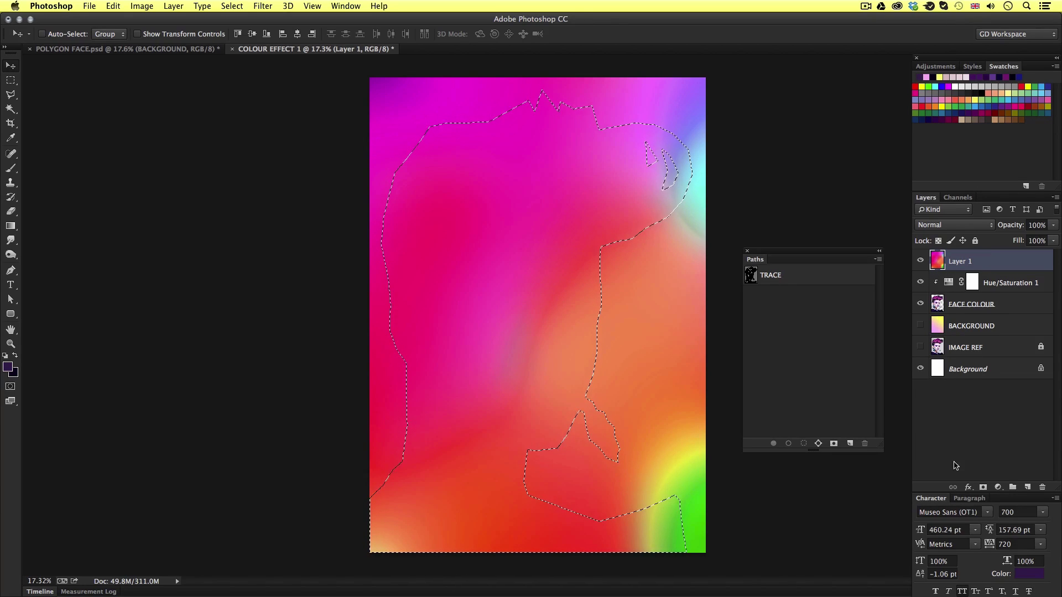
left_click(983, 488)
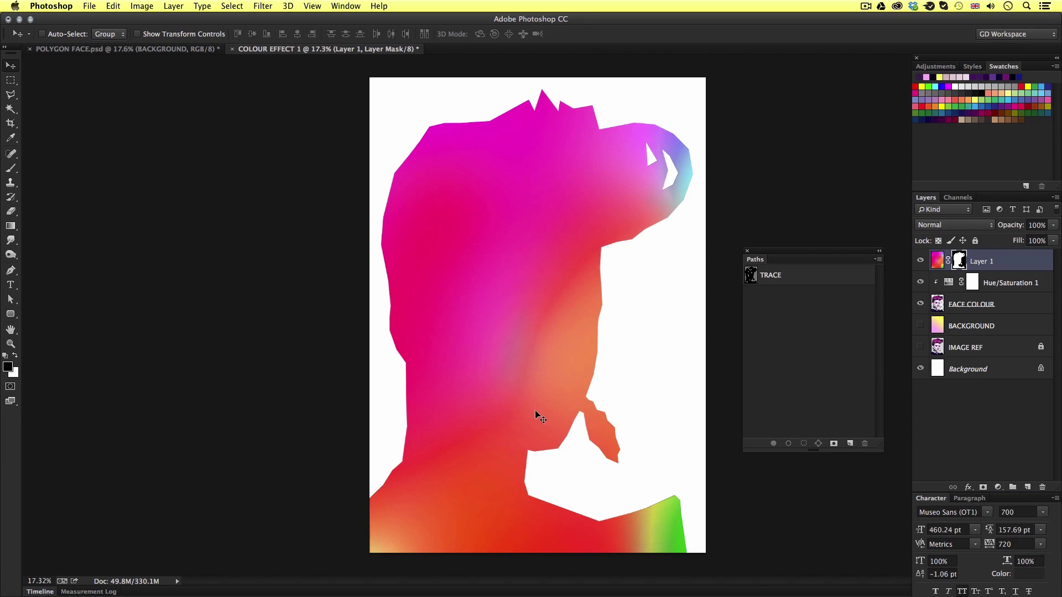
left_click(936, 262)
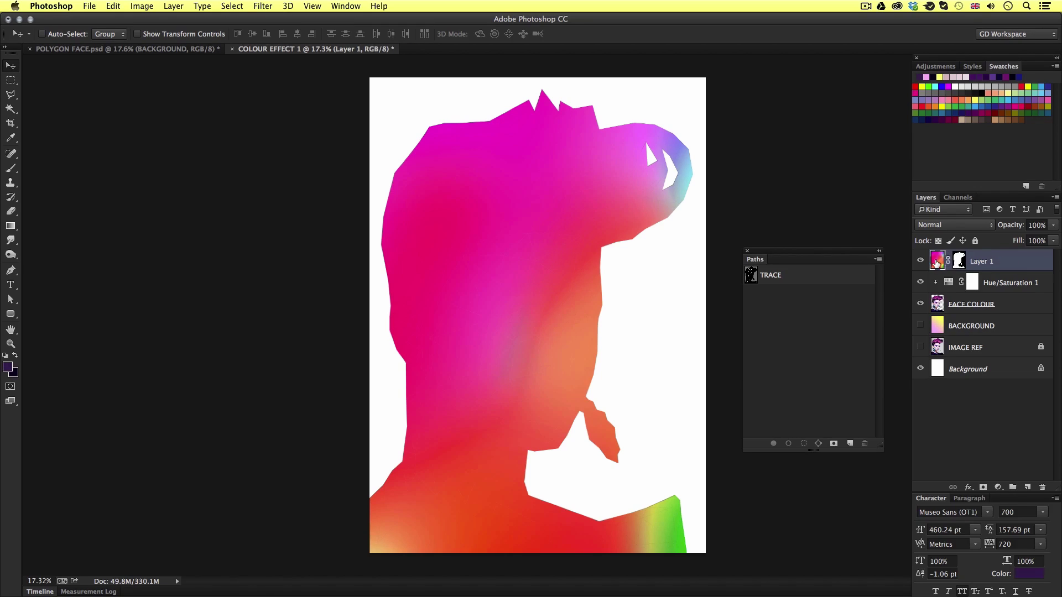
Set Layer 1's blend mode to Color and its opacity to 60%
left_click(940, 226)
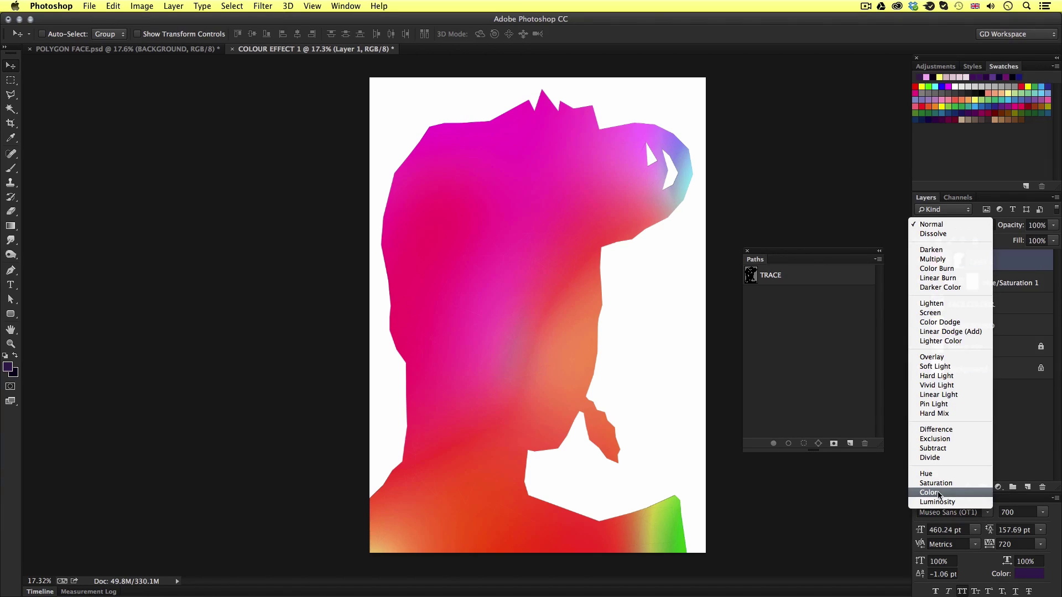
left_click(959, 494)
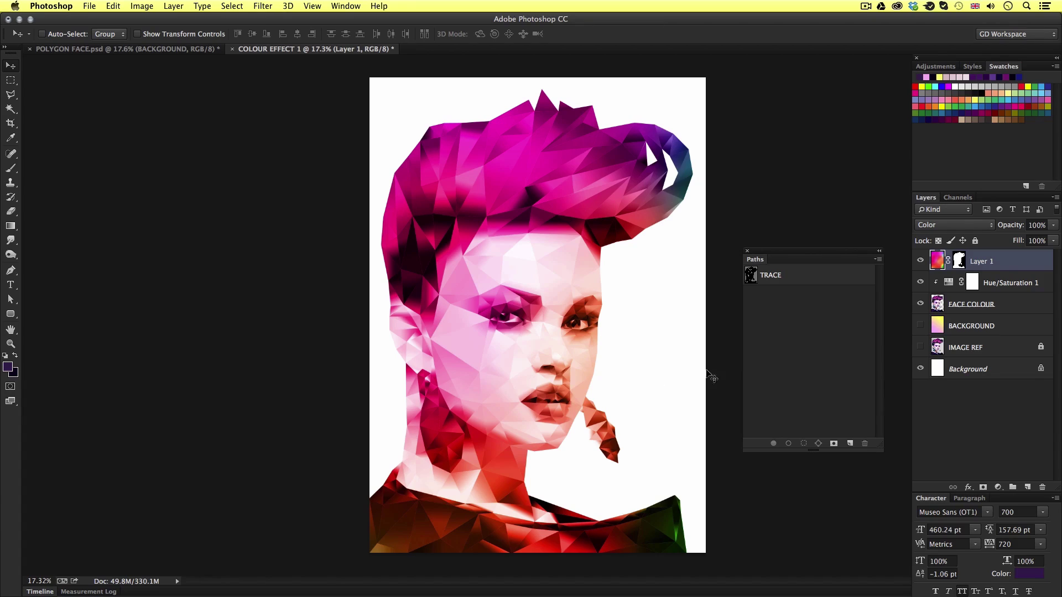
left_click(1054, 225)
left_click_drag(1054, 238, 1038, 247)
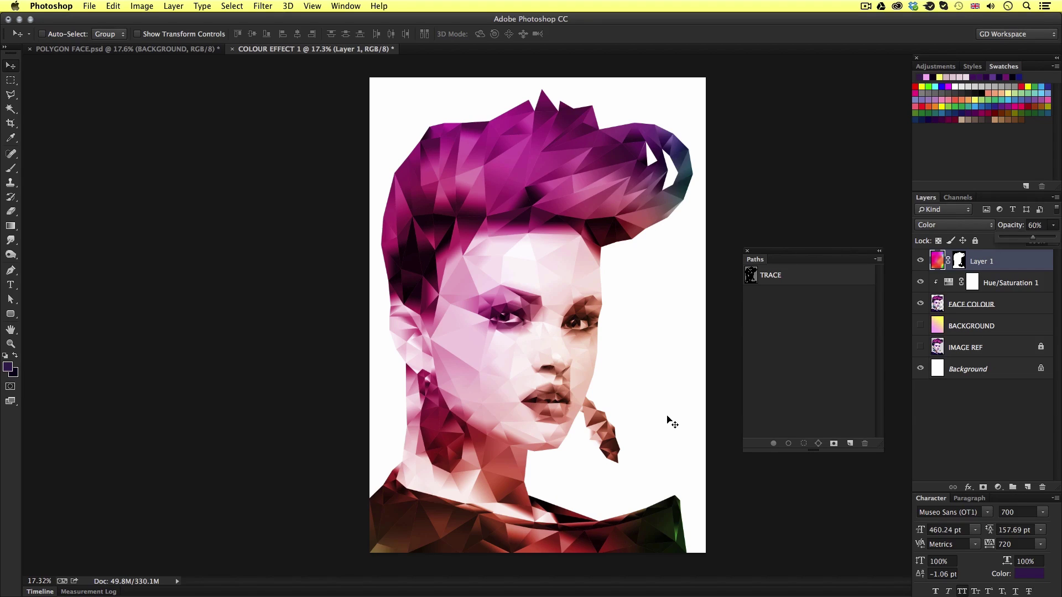
Apply a Hue/Saturation change to Layer 1 with Hue set to -62
key("super+u")
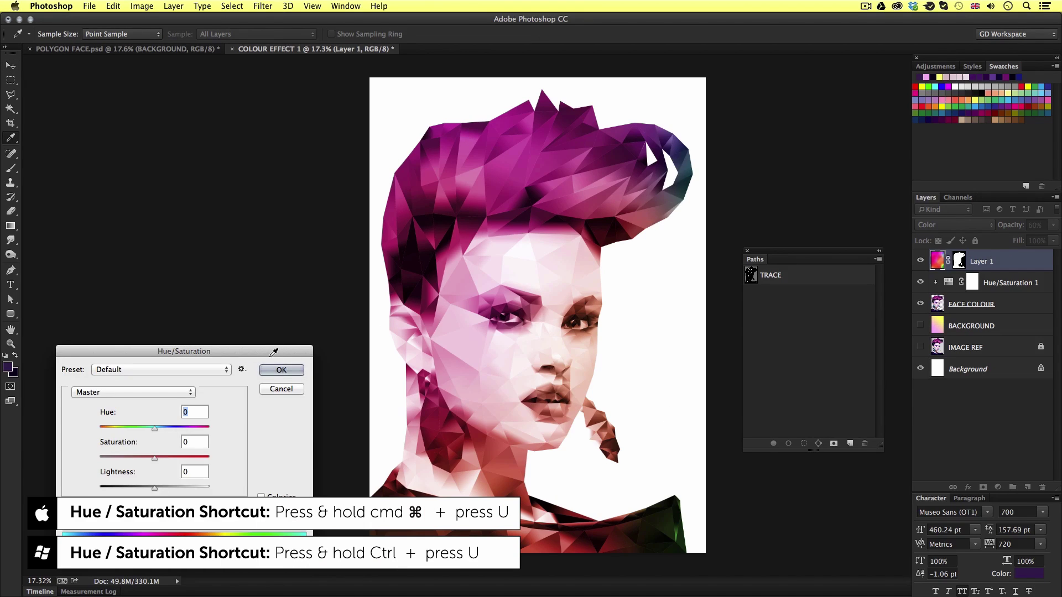
left_click_drag(274, 353, 292, 317)
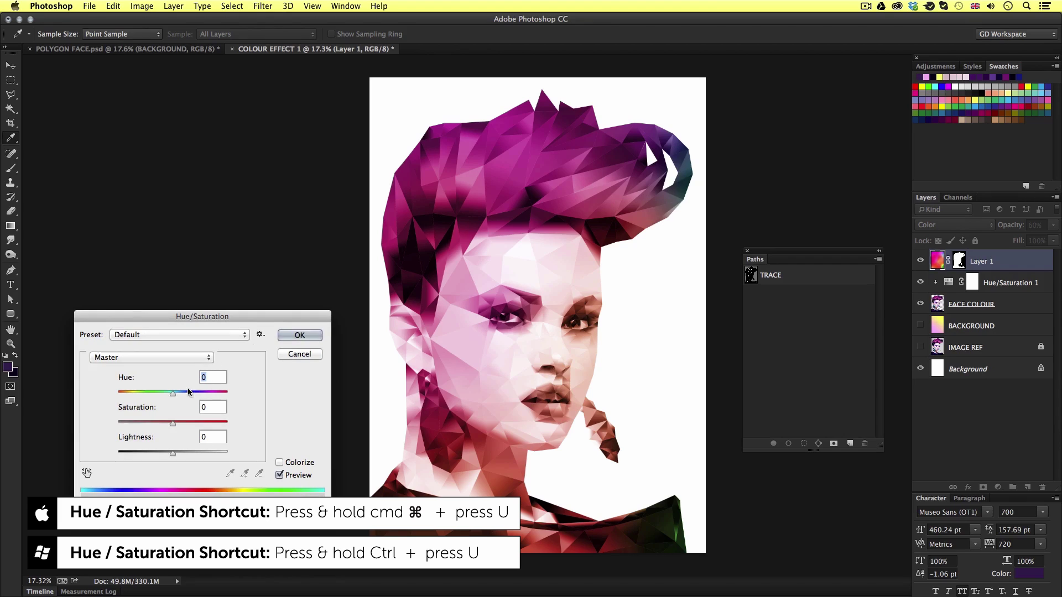
left_click_drag(172, 394, 142, 397)
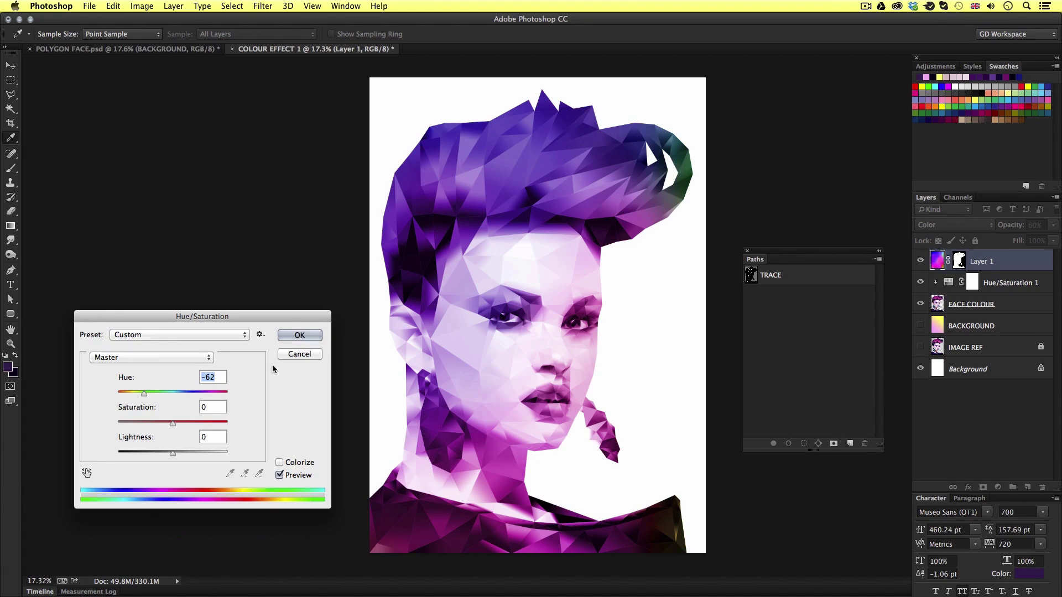
left_click(299, 335)
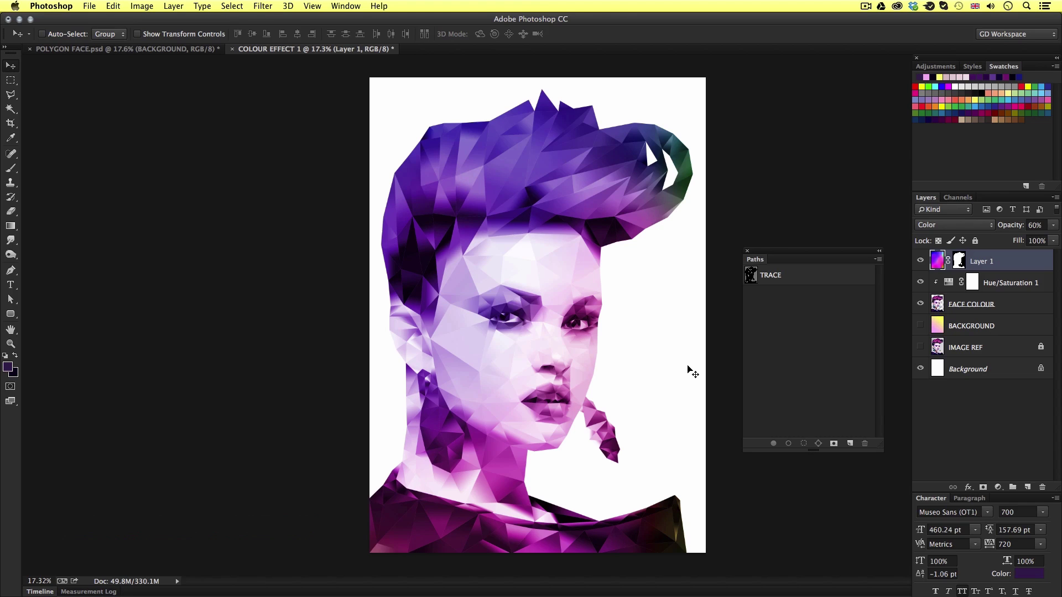
Create a new layer named STROKES above Layer 1
key("z")
left_click_drag(612, 325, 657, 305)
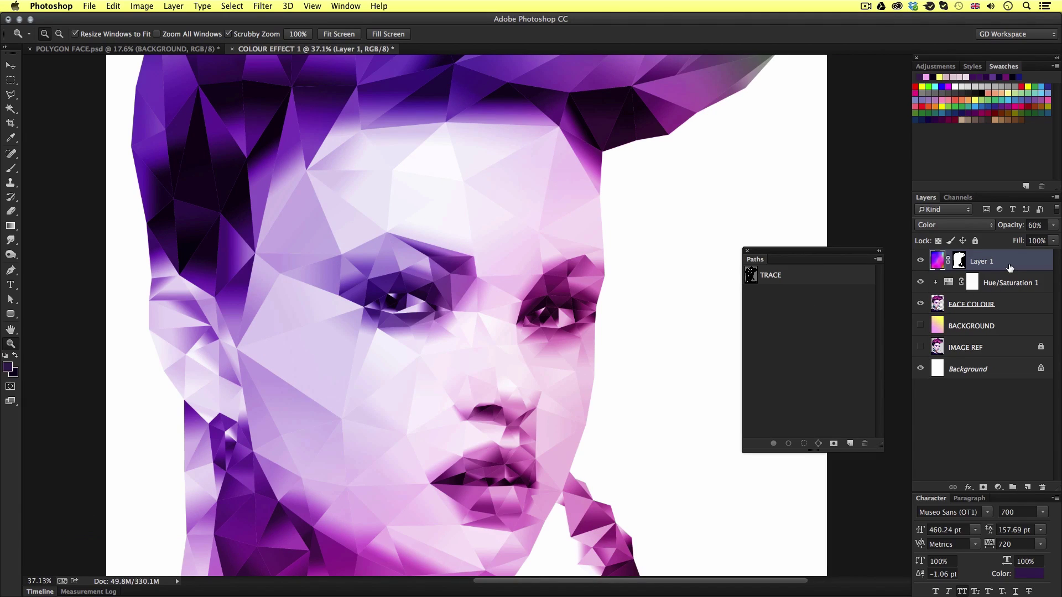
key("super+shift+n")
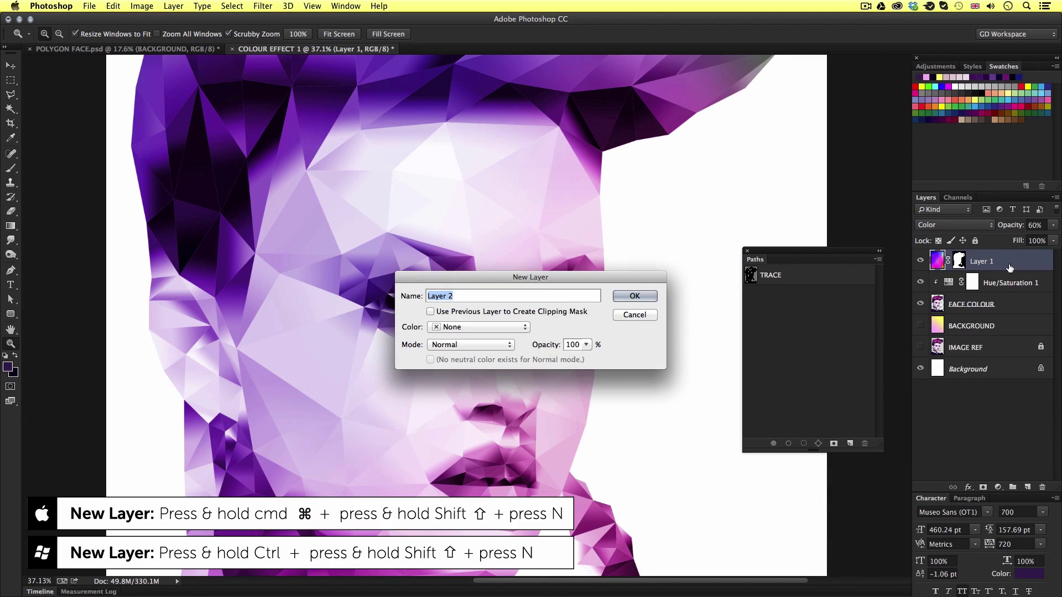
type("STROKES")
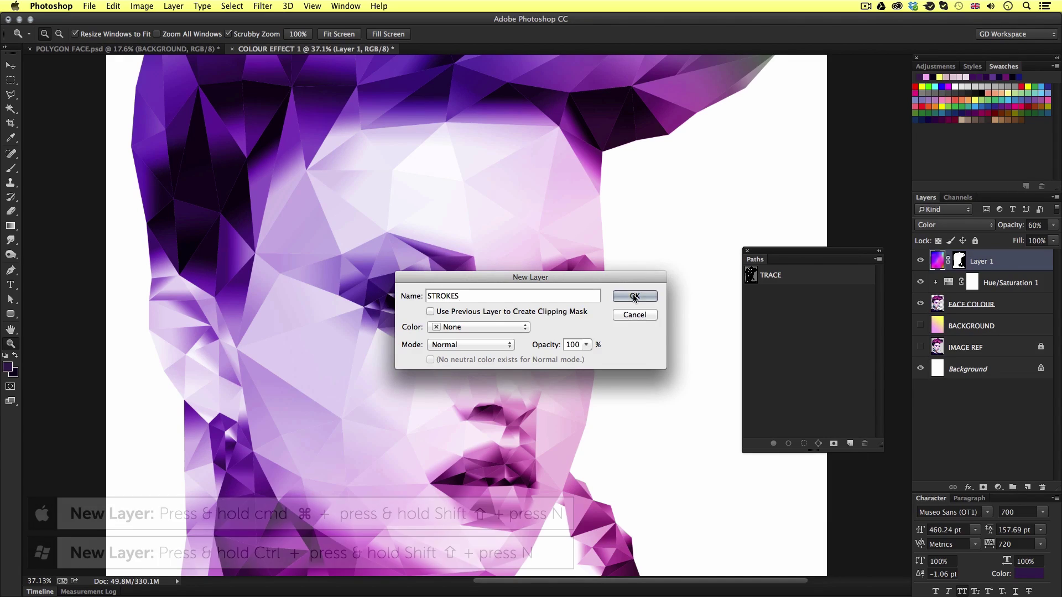
key("Return")
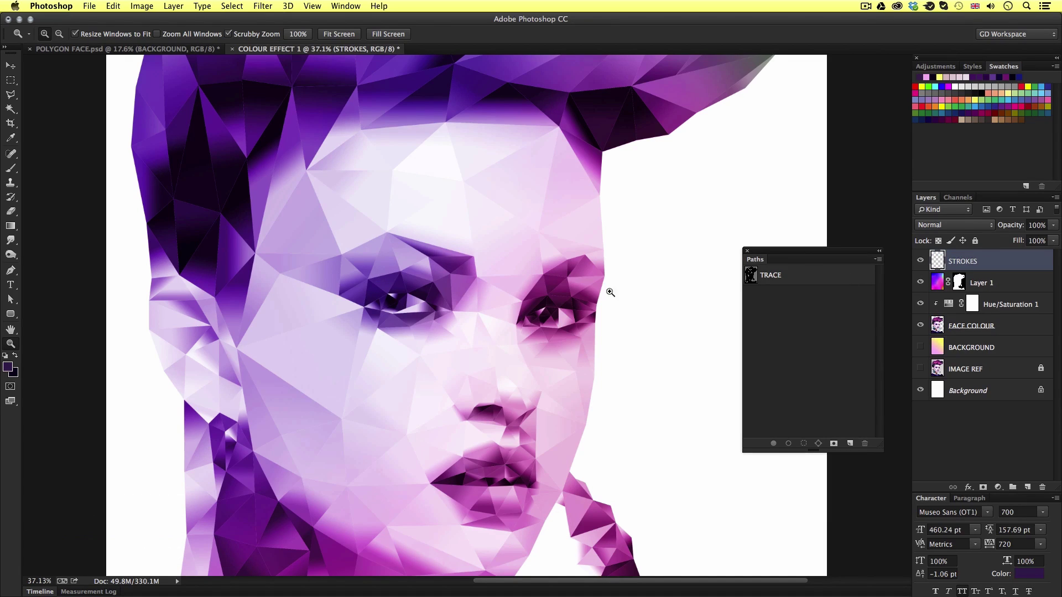
Choose the Brush tool and set its hard round tip to a size of 4 px
key("b")
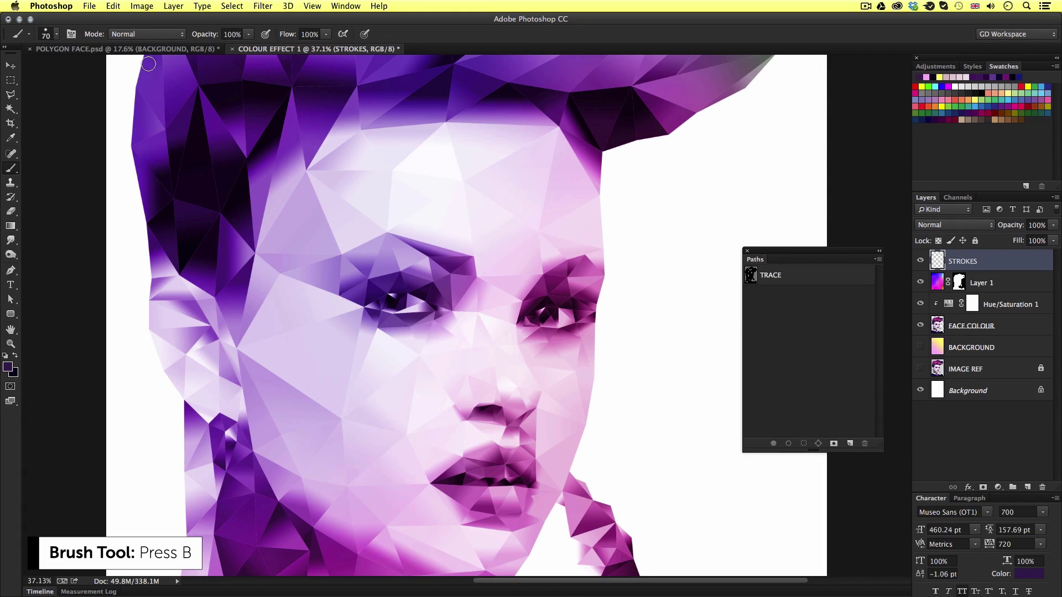
left_click(48, 36)
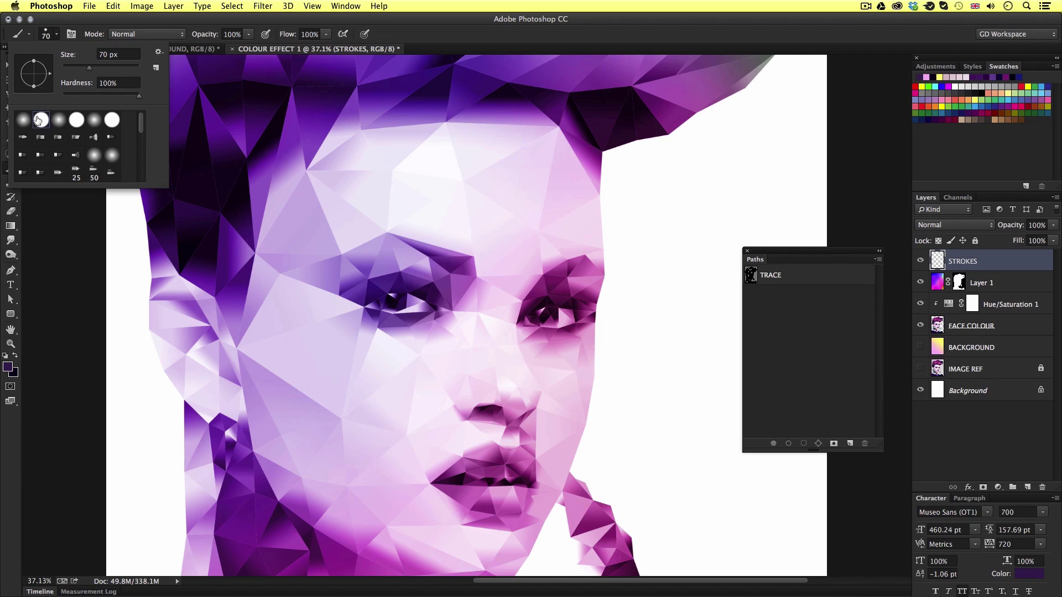
left_click(96, 54)
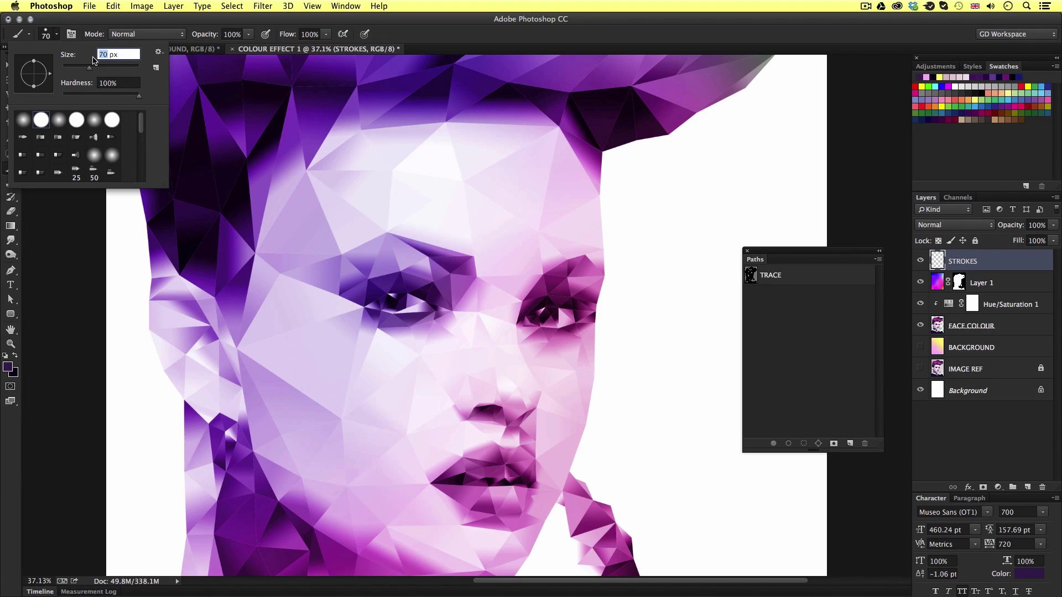
type("4")
key("Return")
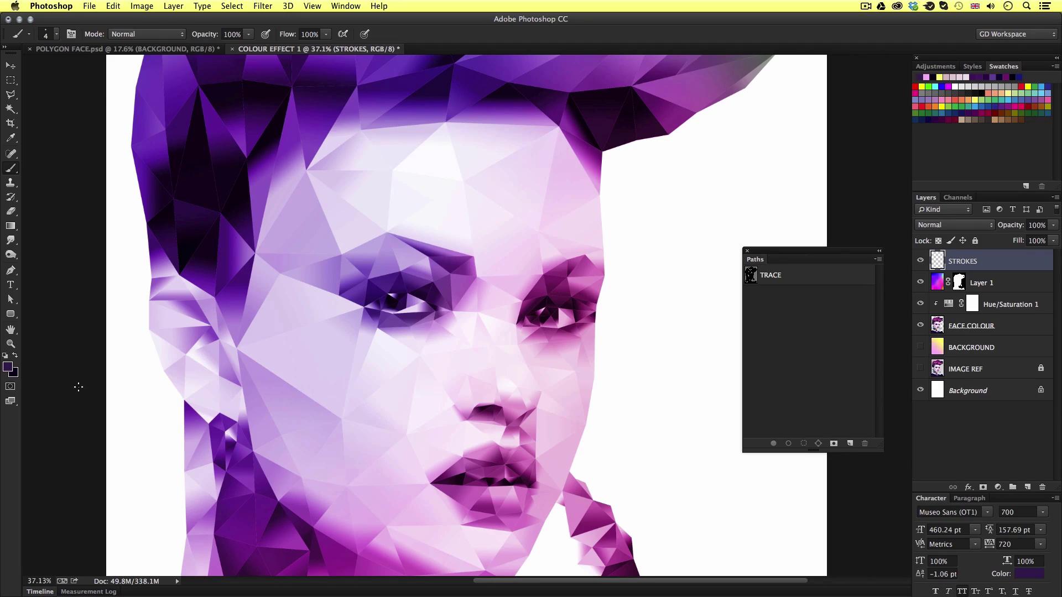
Set the foreground colour to near-white, fefeff
left_click(8, 367)
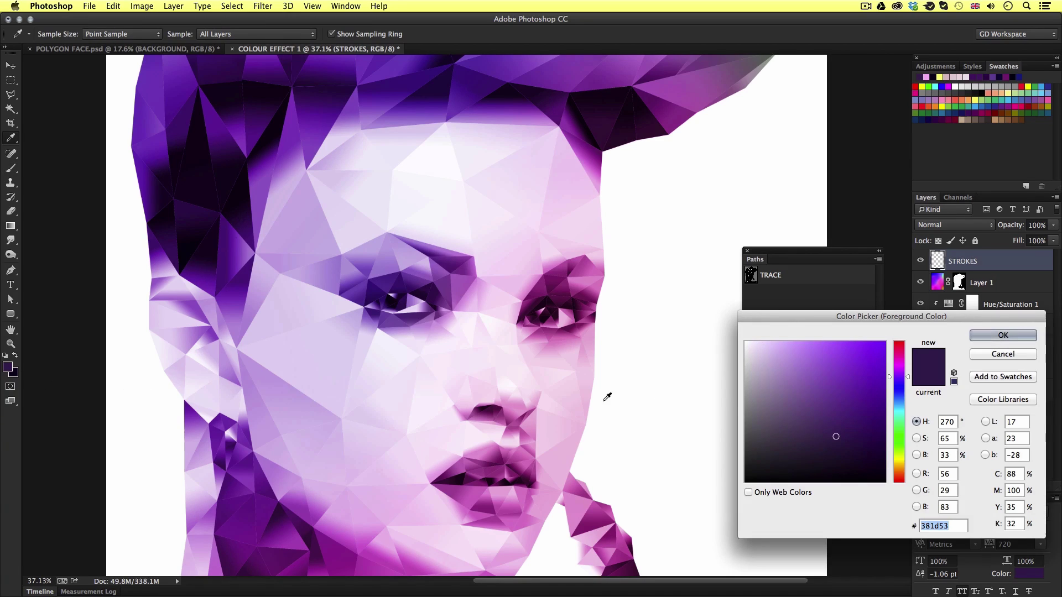
left_click_drag(805, 319, 316, 281)
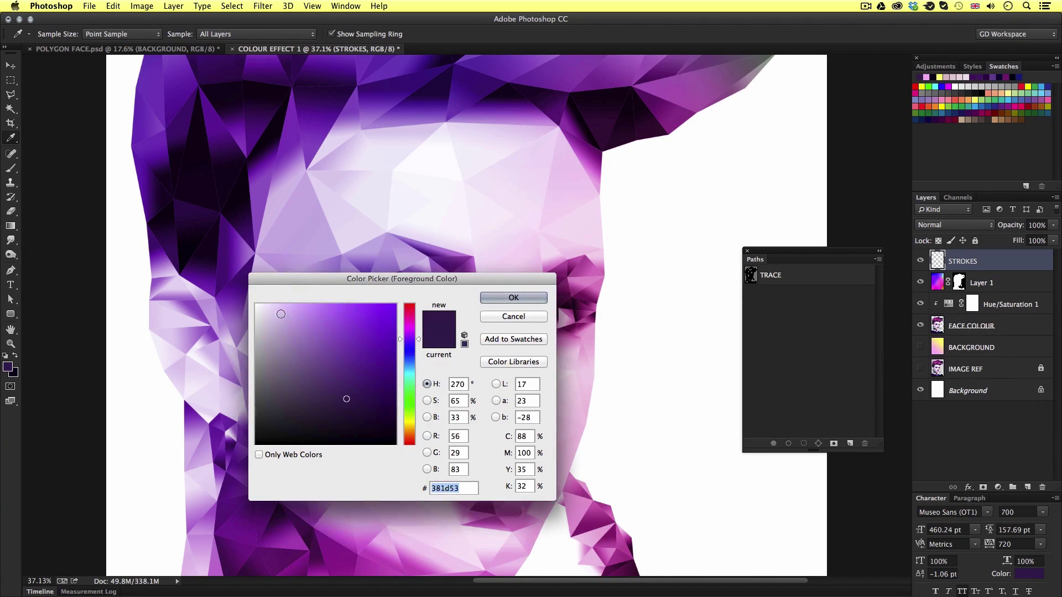
left_click(256, 304)
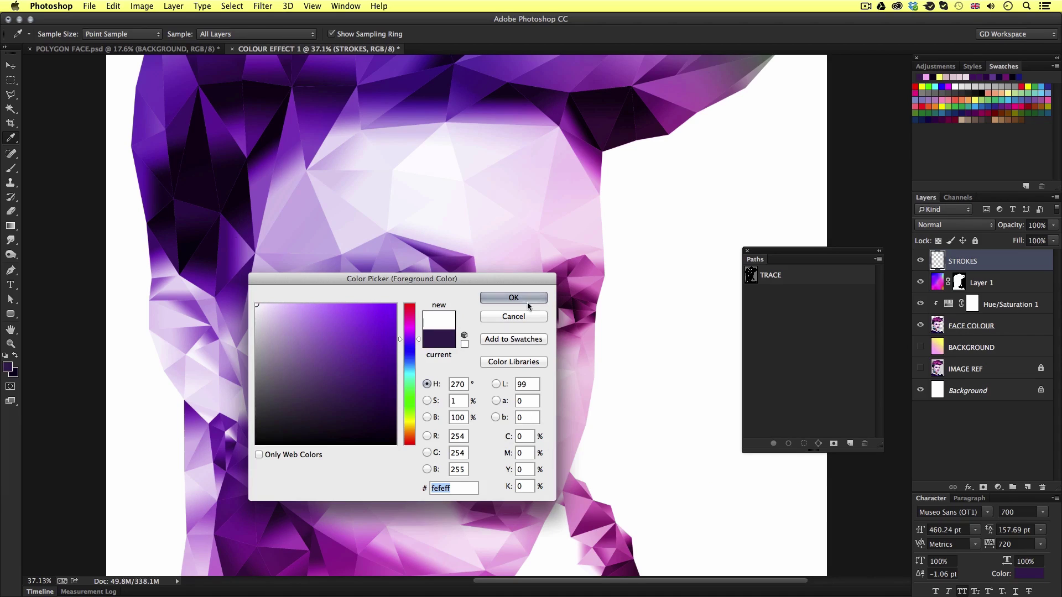
left_click(510, 298)
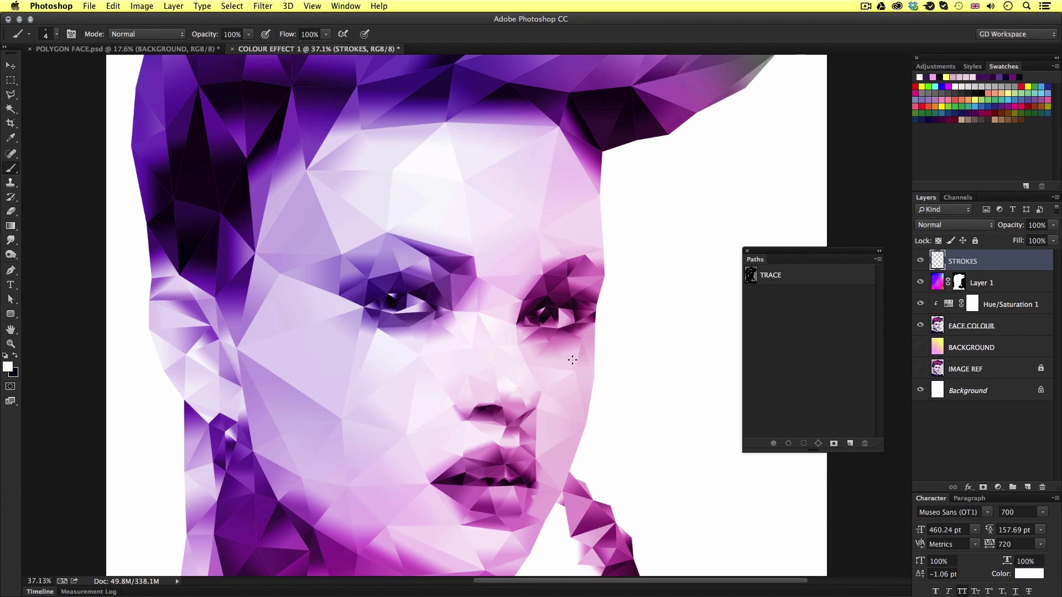
Stroke the TRACE path on the STROKES layer using the Brush without Simulate Pressure, and hide the path outline
key("a")
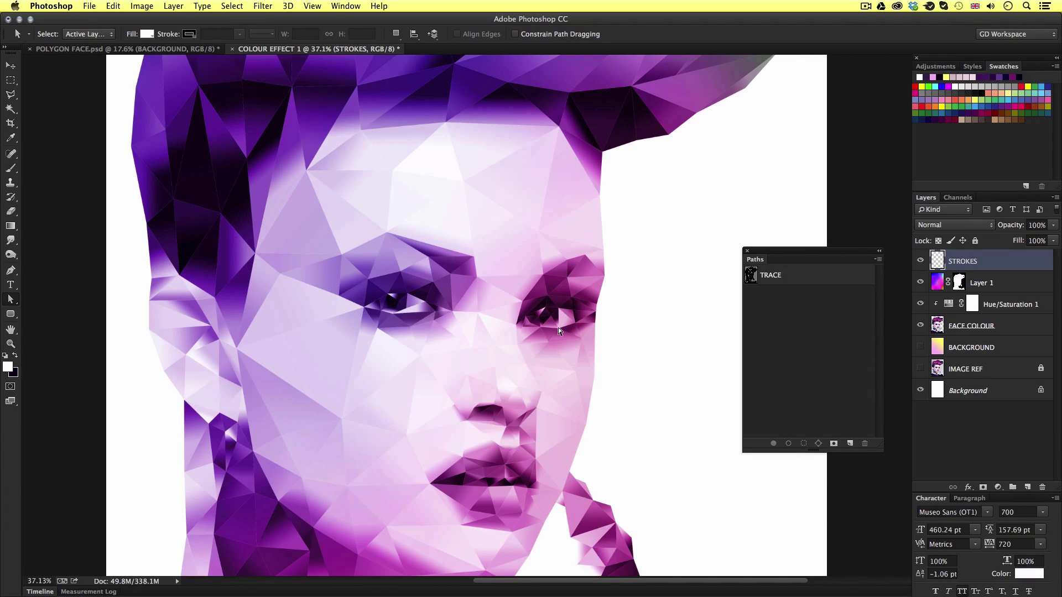
left_click_drag(770, 253, 749, 239)
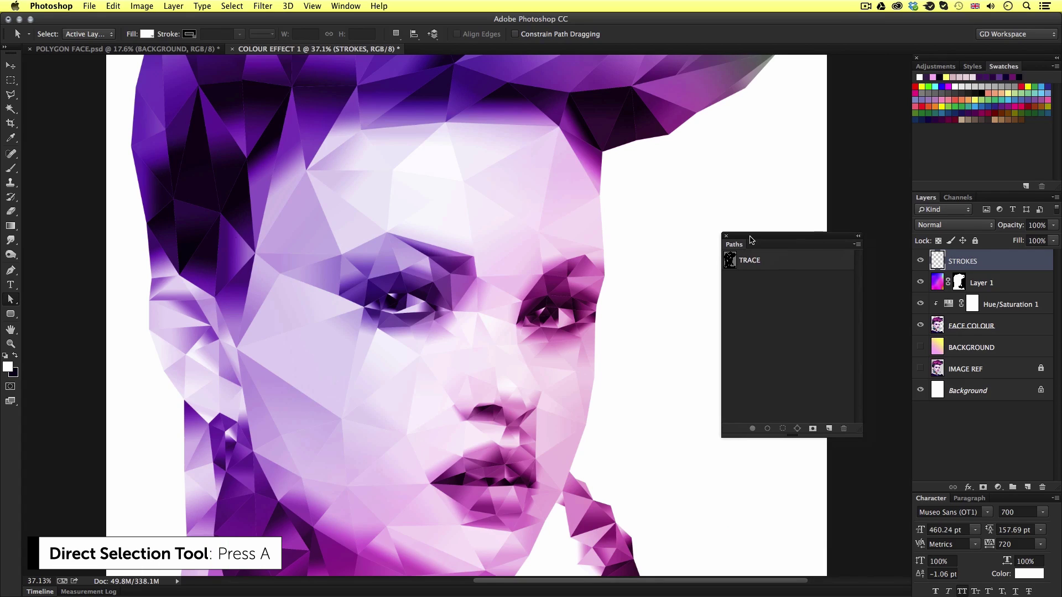
left_click(730, 264)
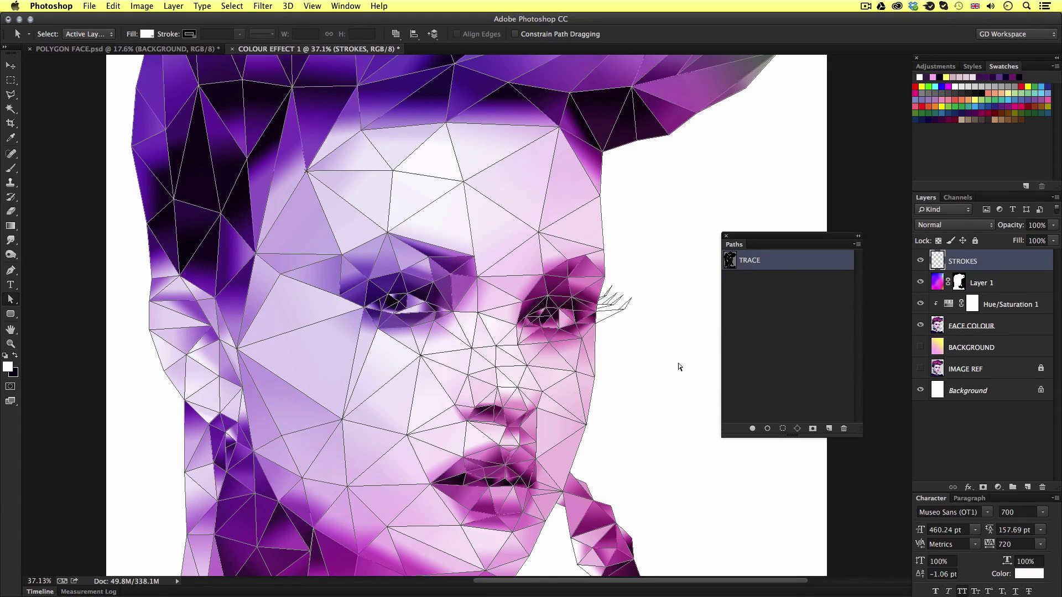
right_click(465, 352)
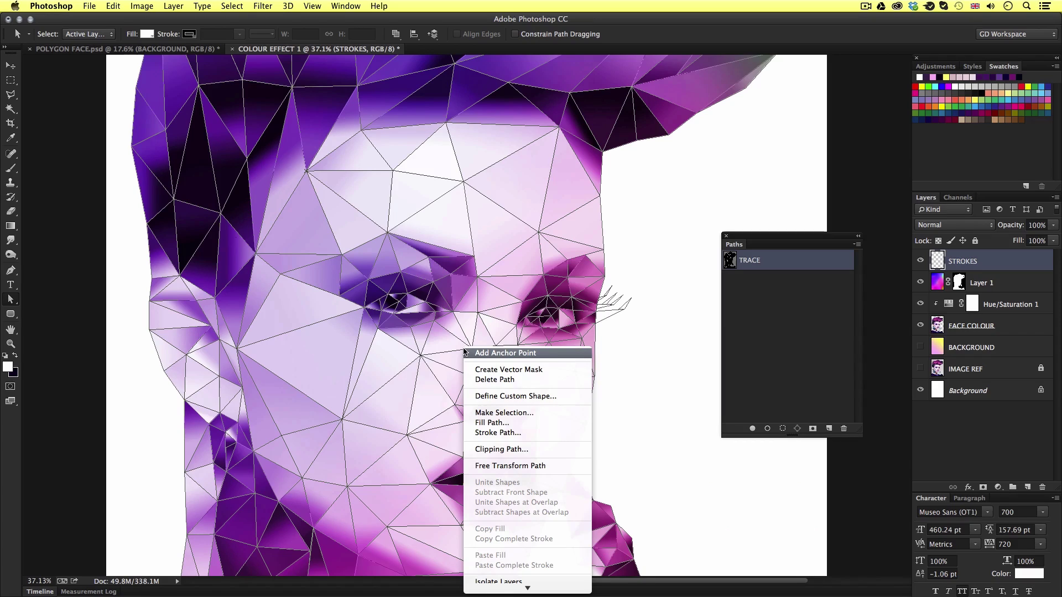
left_click(500, 435)
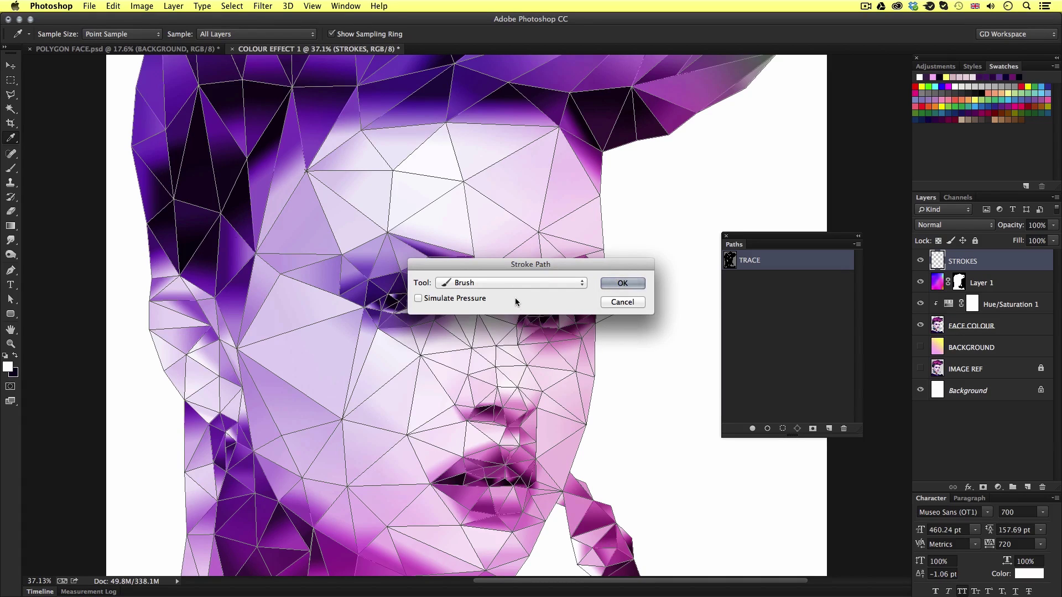
left_click(512, 283)
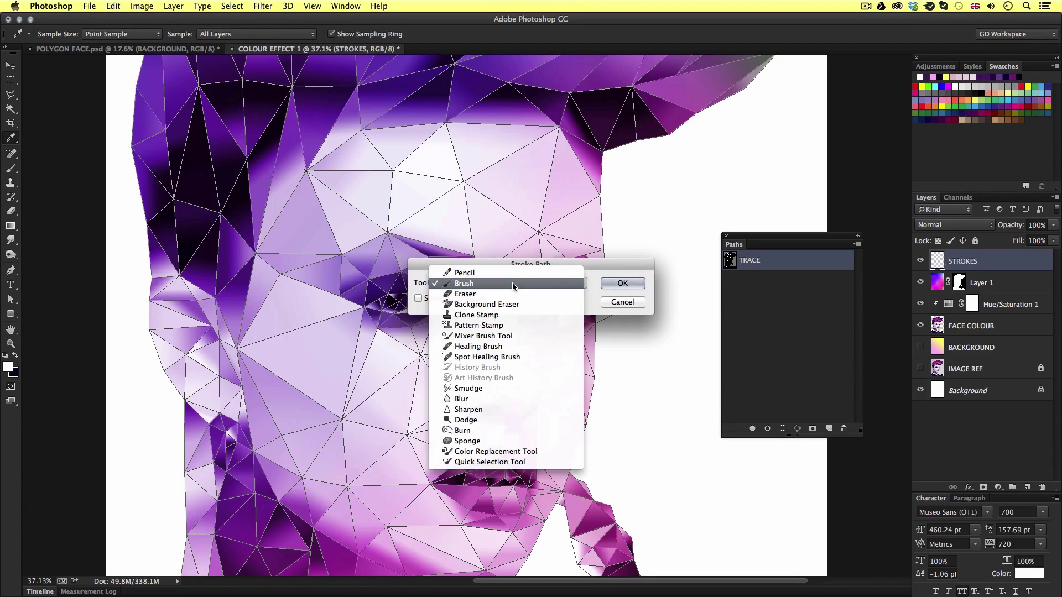
left_click(497, 283)
left_click(497, 283)
left_click(564, 287)
left_click(610, 283)
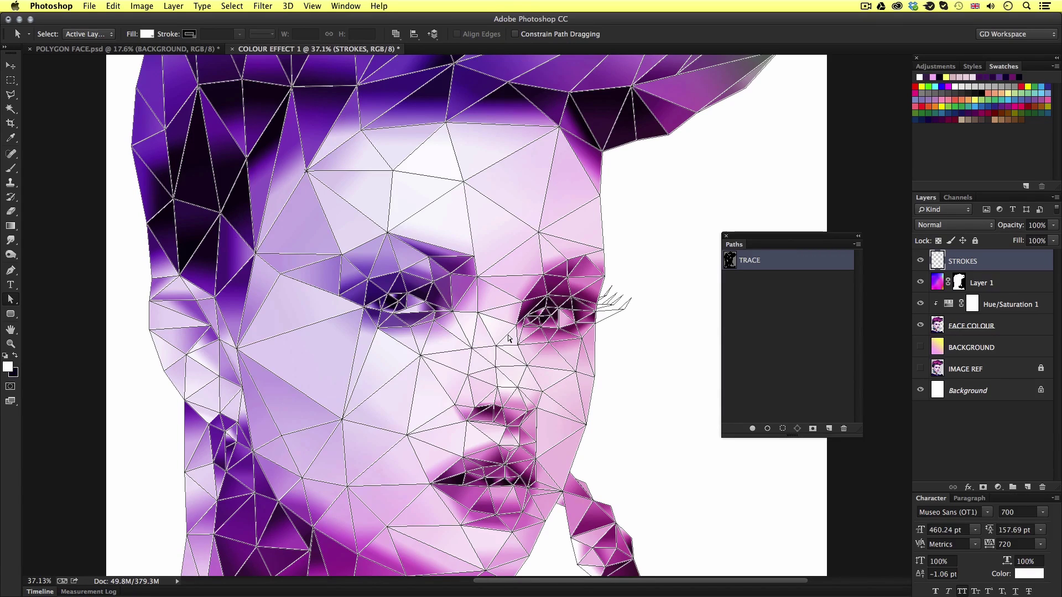
key("p")
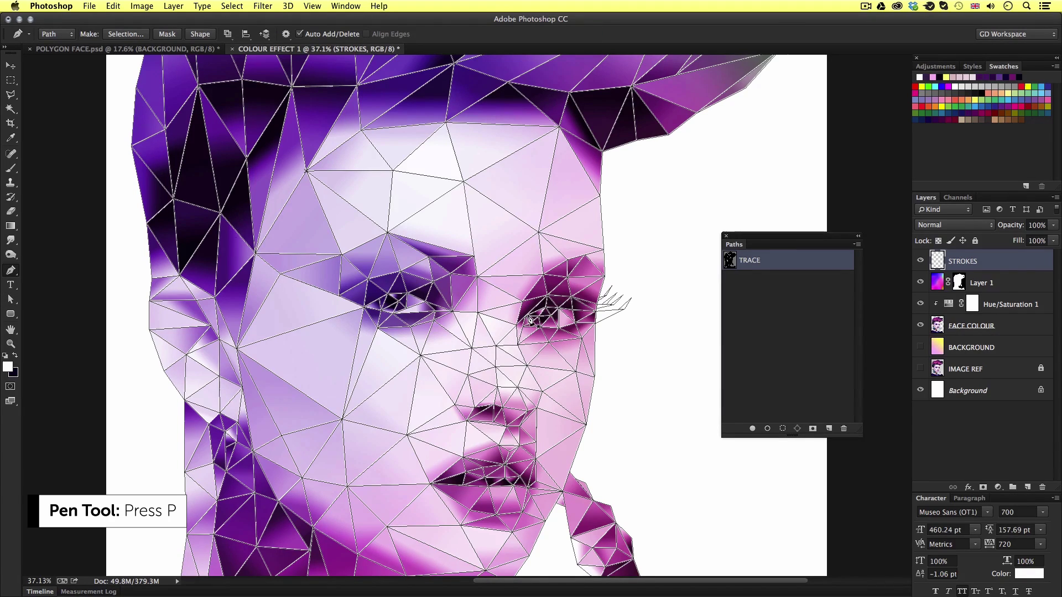
key("Return")
Examine the white stroke lines over the face, eyes and mouth at close range
key("z")
scroll(531, 260, "down", 3)
scroll(498, 224, "up", 3)
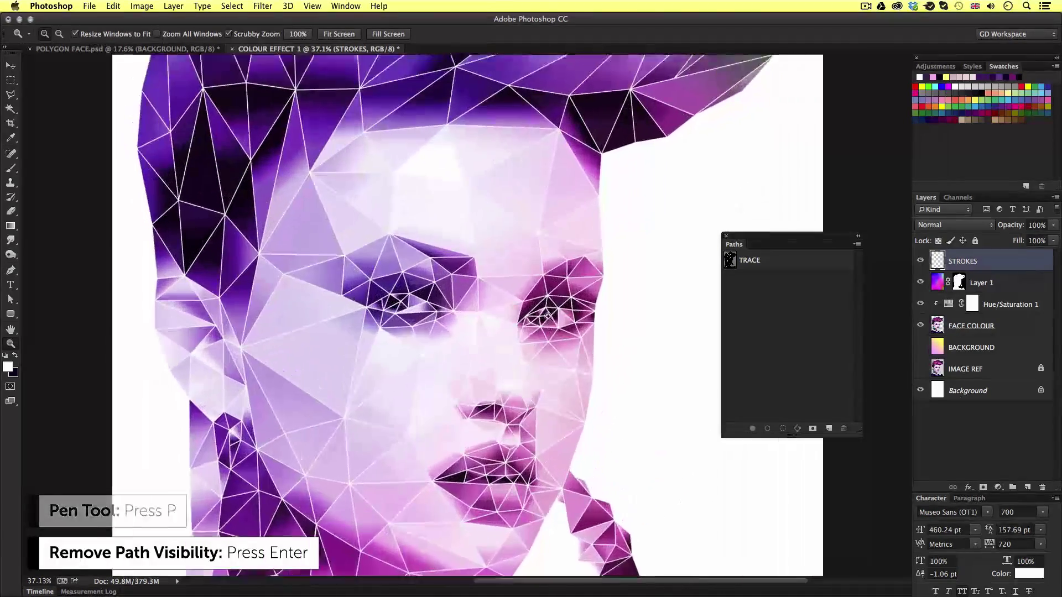
mouse_move(495, 220)
left_mouse_down()
mouse_move(493, 422)
mouse_move(498, 229)
left_mouse_up()
scroll(497, 229, "down", 2)
scroll(497, 229, "down", 2)
left_click_drag(496, 330, 474, 345)
scroll(503, 339, "up", 2)
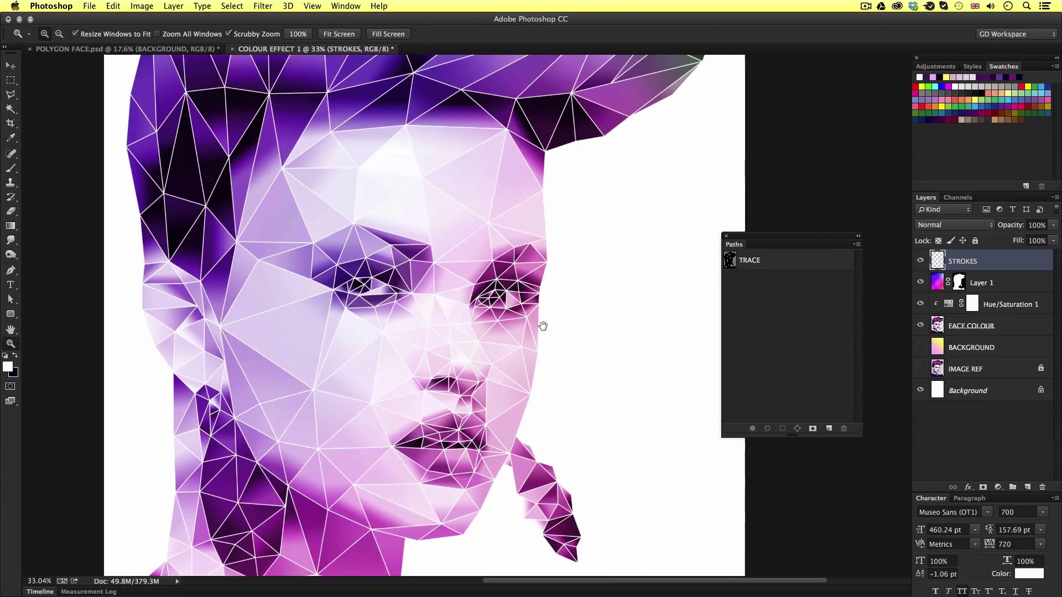
left_click_drag(537, 311, 538, 311)
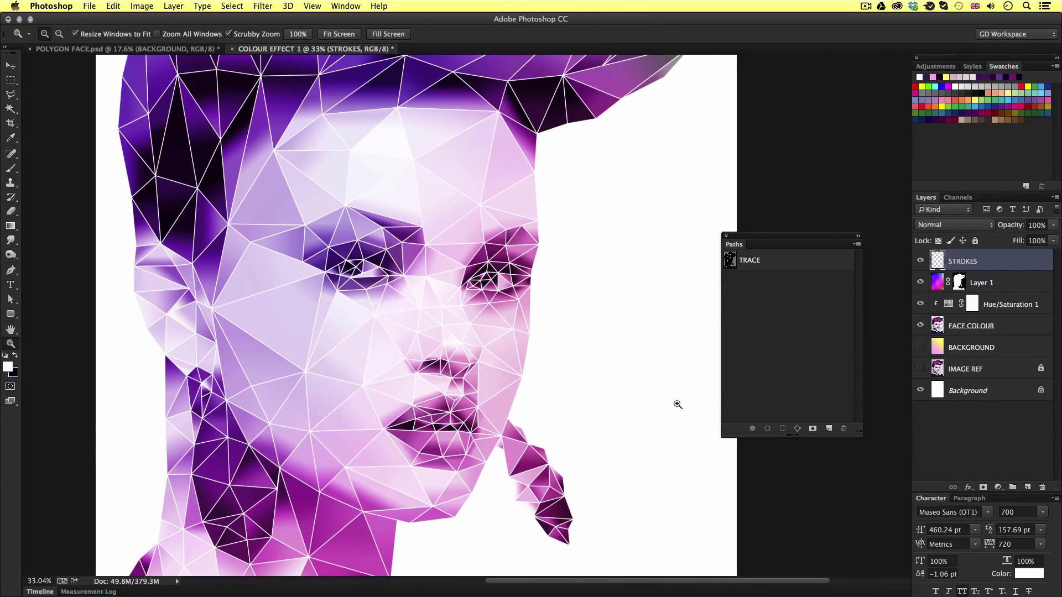